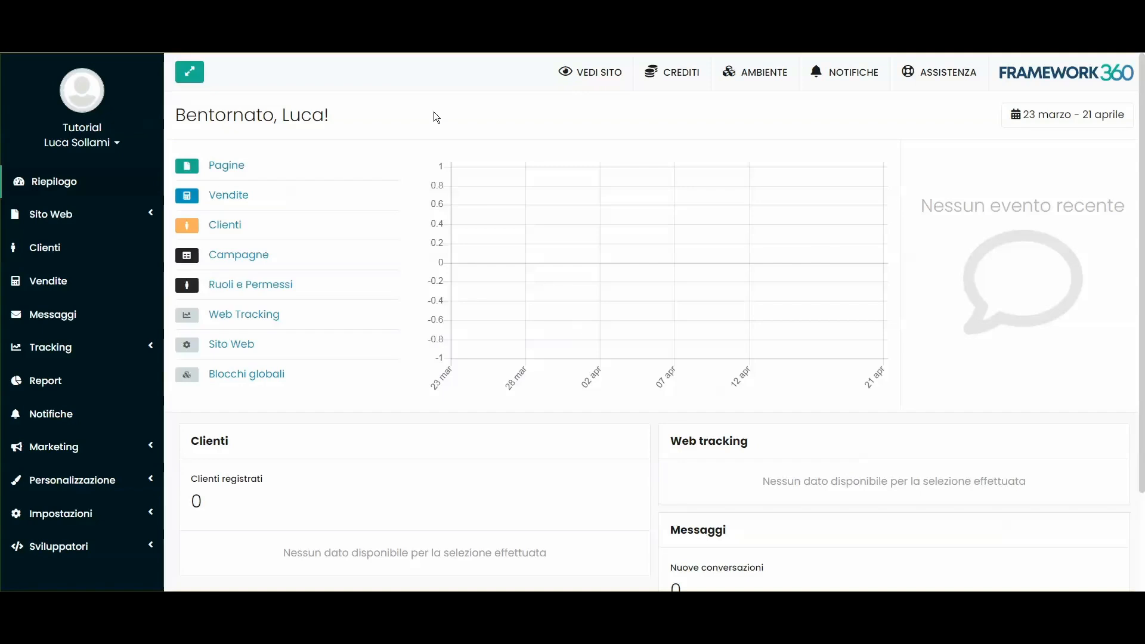
Step: Look over the Cassa checkout's cart and content settings without changing anything, then return to the dashboard
left_click(43, 215)
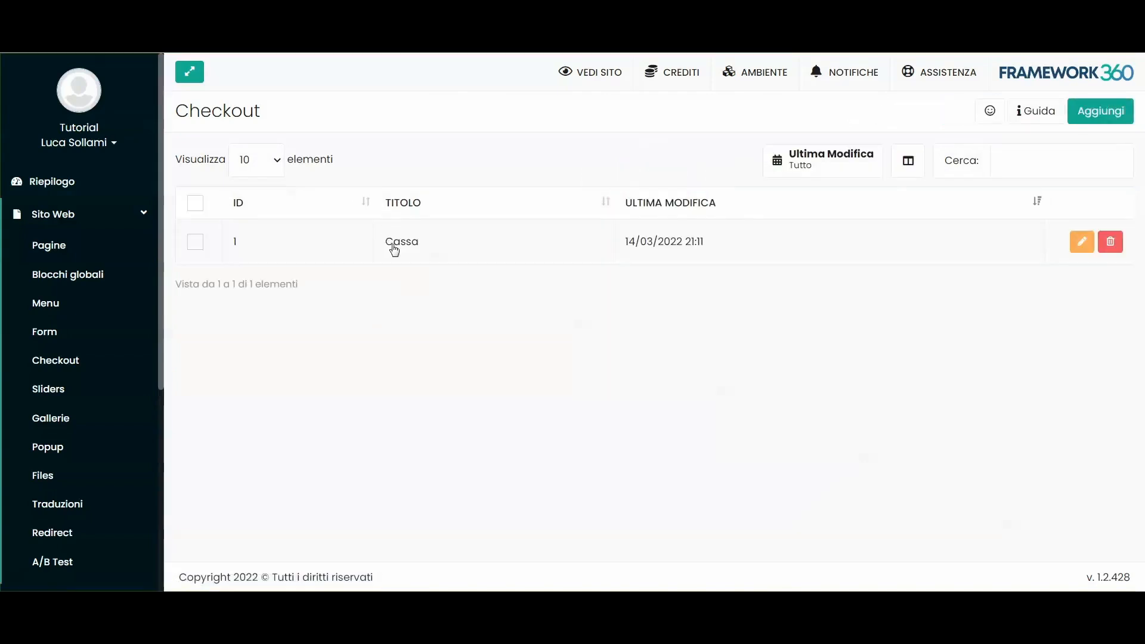
left_click(388, 236)
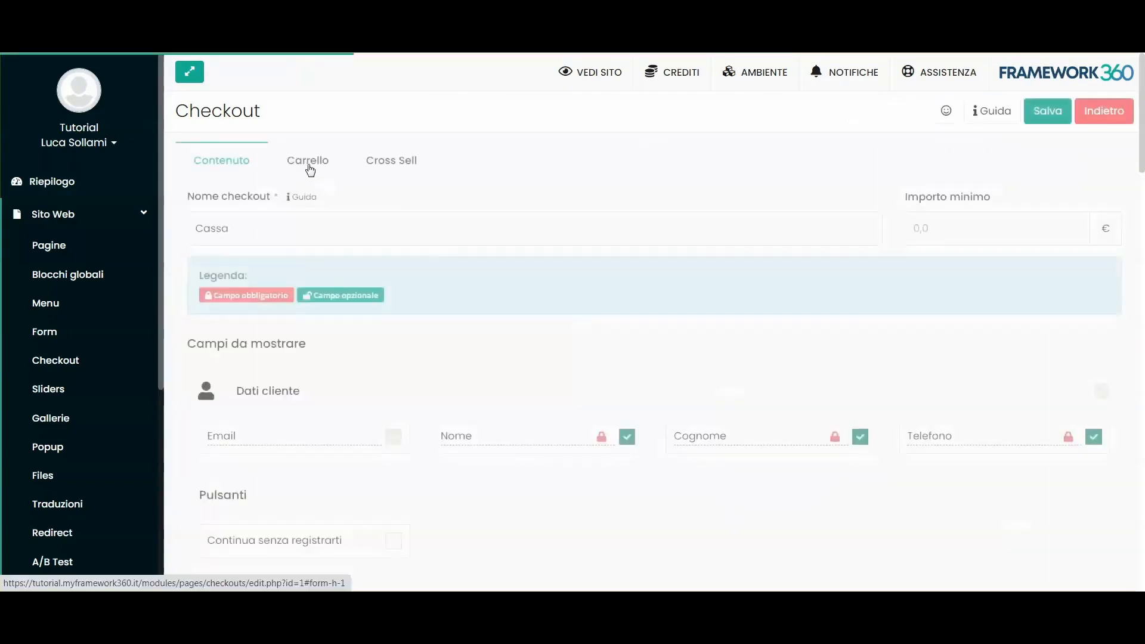
left_click(308, 162)
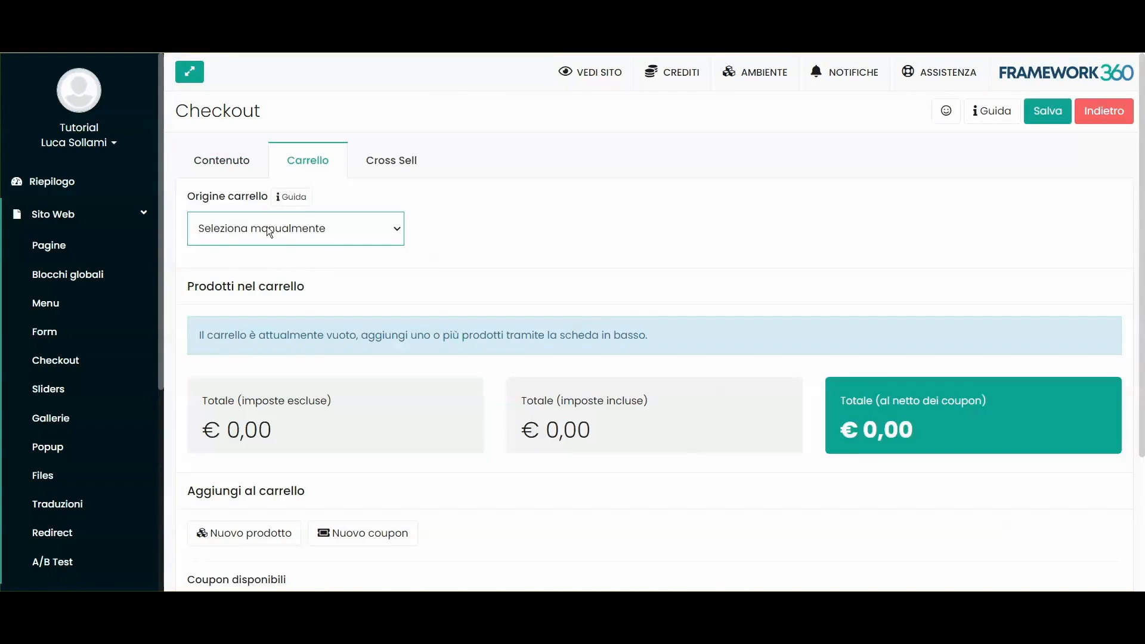
scroll(460, 267, "down", 3)
left_click(239, 384)
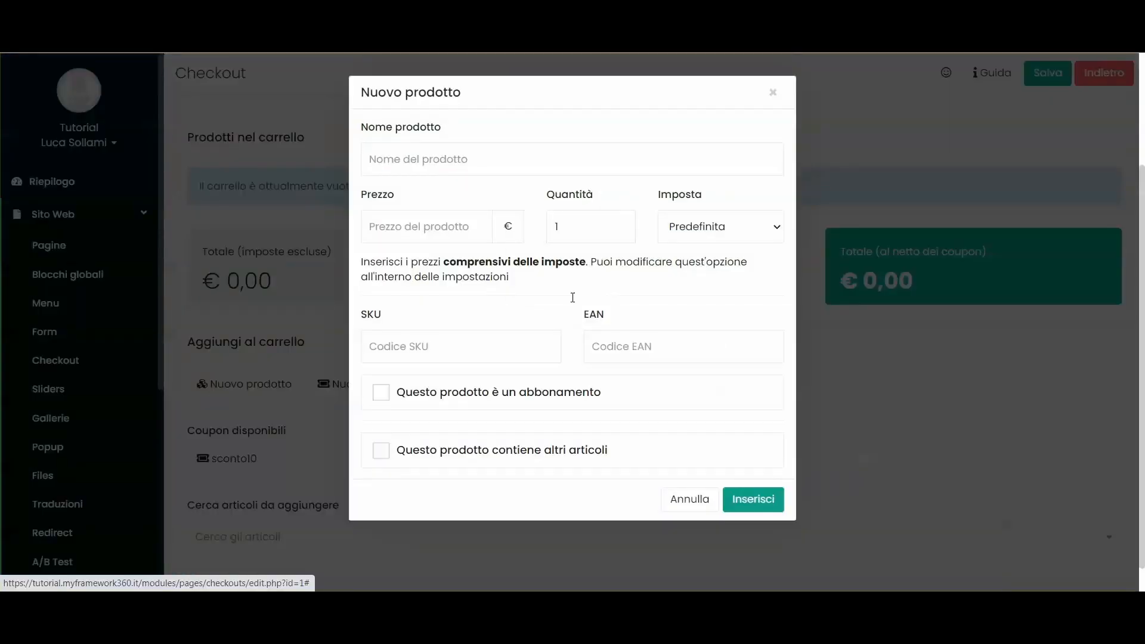
left_click(780, 91)
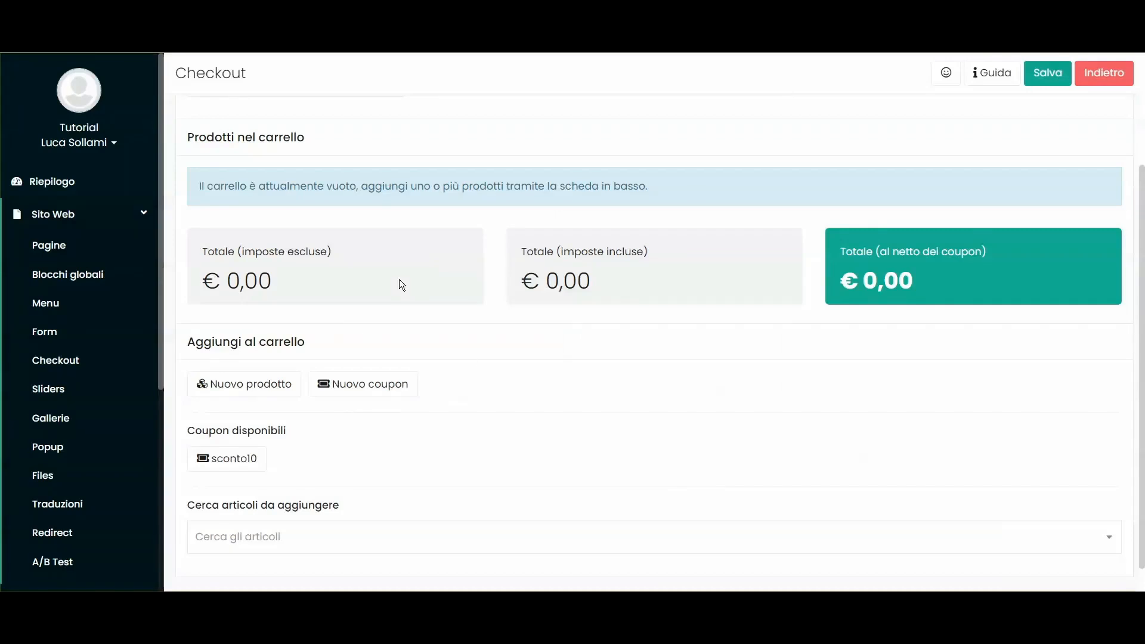
scroll(483, 267, "up", 3)
left_click(237, 168)
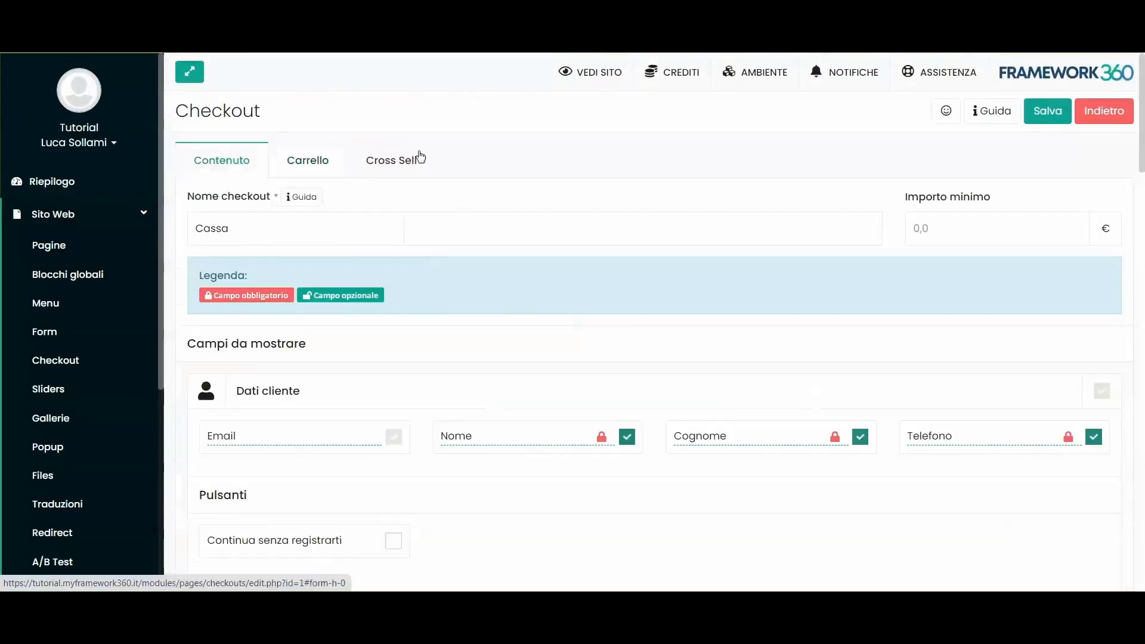
left_click(304, 167)
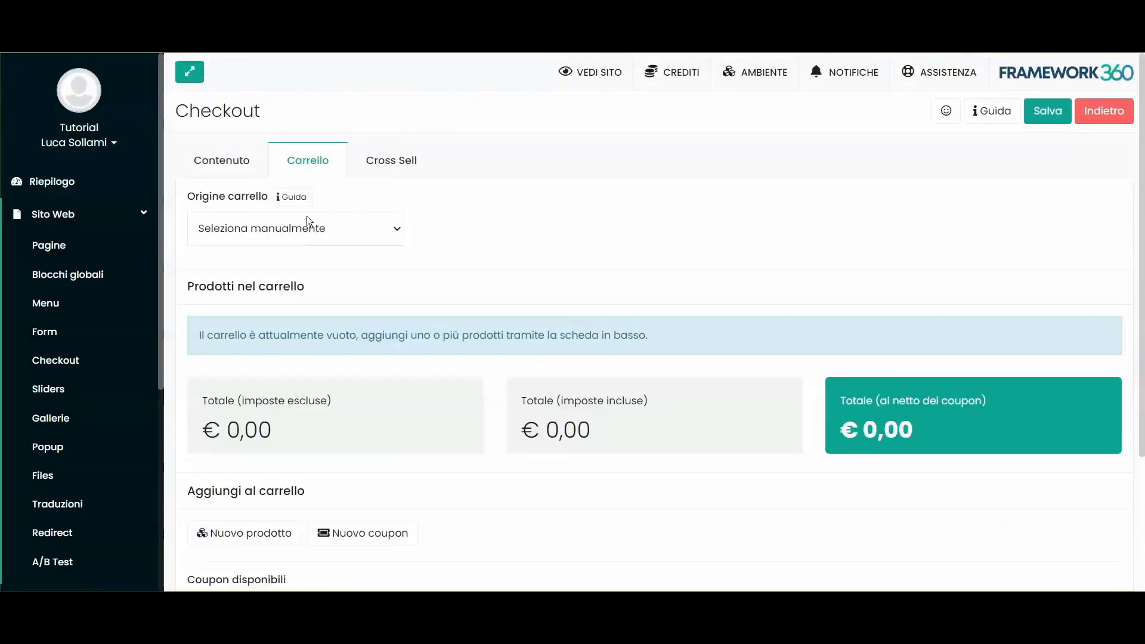
left_click(43, 212)
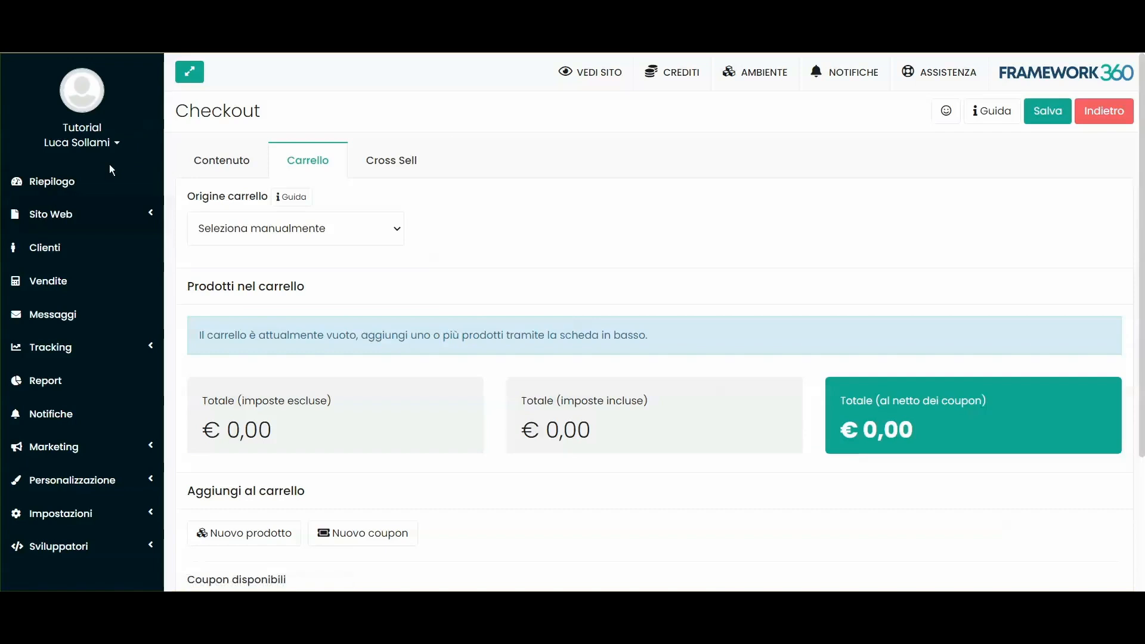
left_click(88, 182)
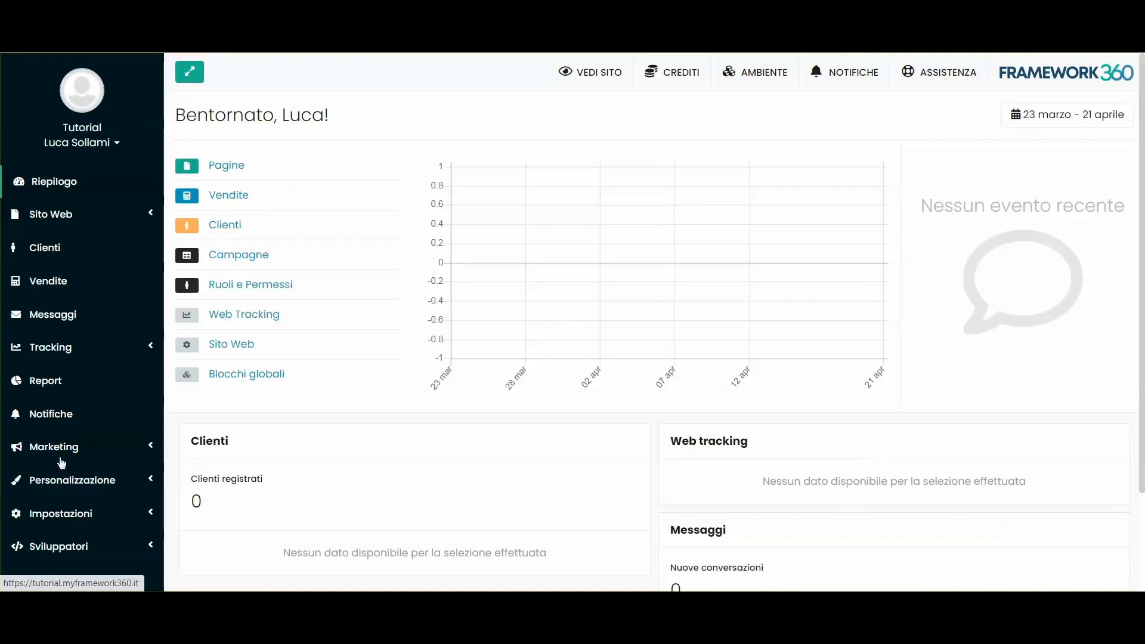
Step: Search the plugin catalogue under Personalizzazione > Plugin for 'ecom'
scroll(66, 471, "down", 2)
left_click(66, 482)
scroll(66, 429, "down", 2)
left_click(48, 475)
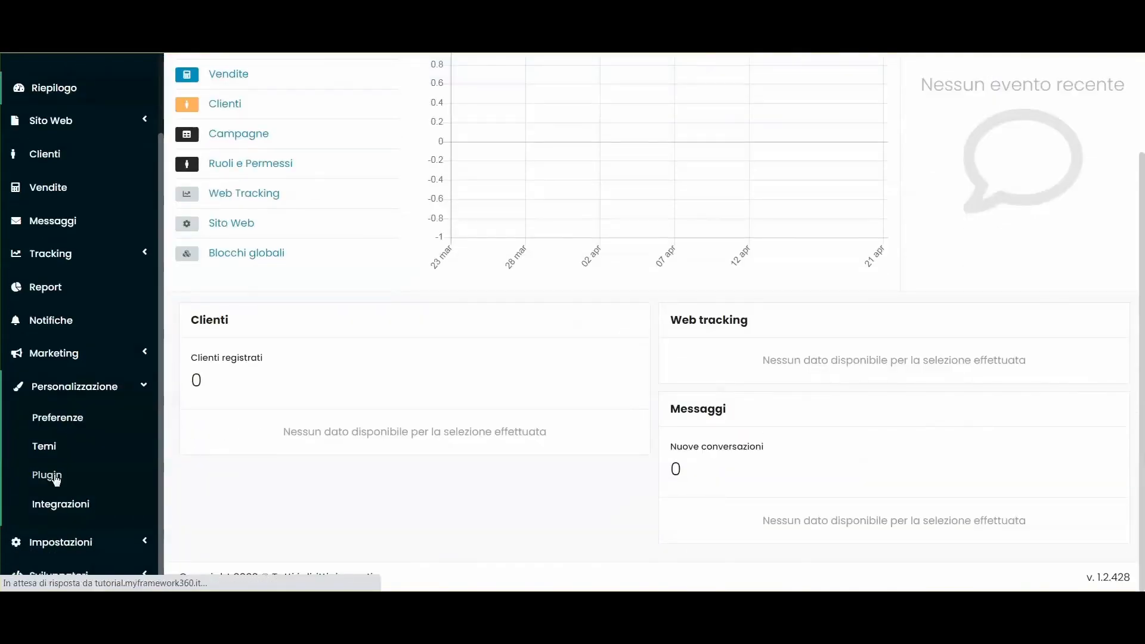
left_click(296, 174)
type("ecom")
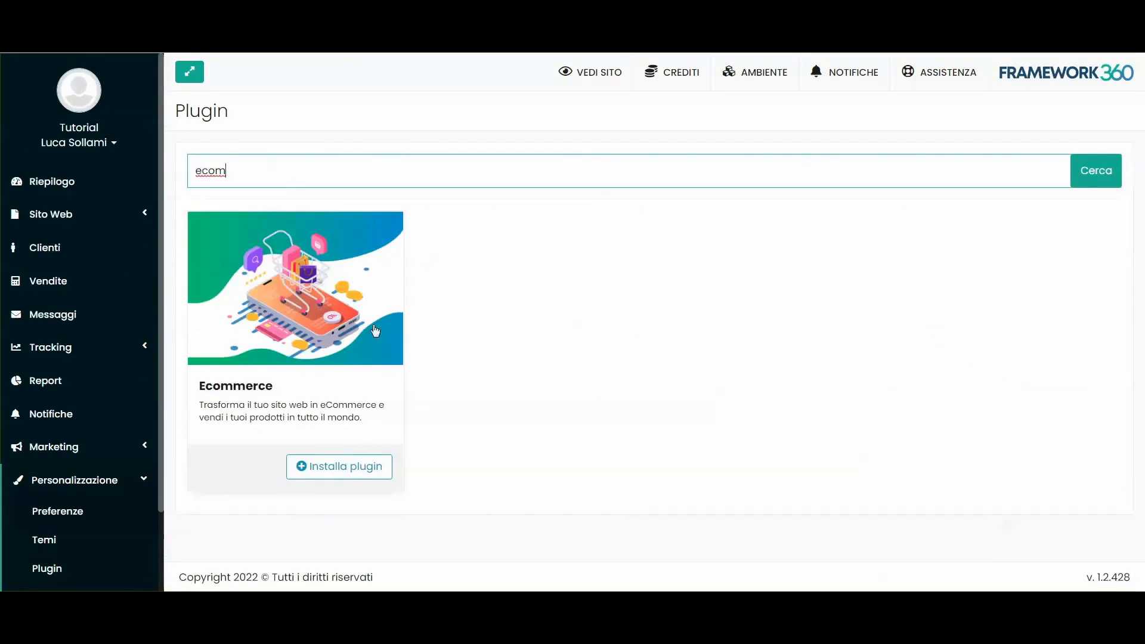
left_click(489, 233)
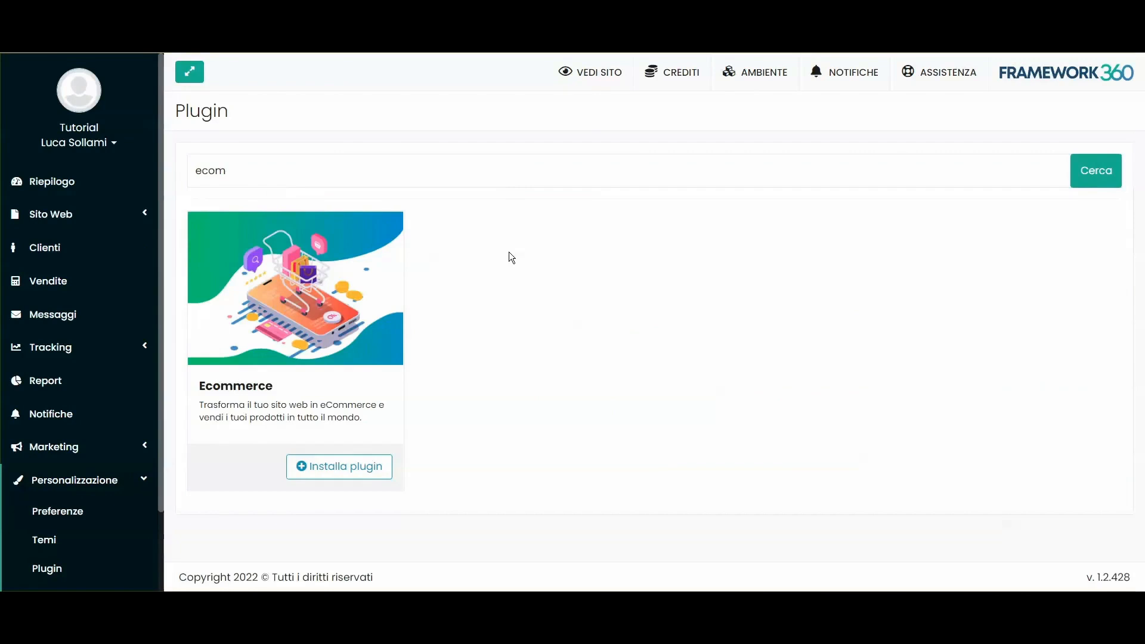
Step: Install the Ecommerce plugin and confirm the installation
left_click(338, 467)
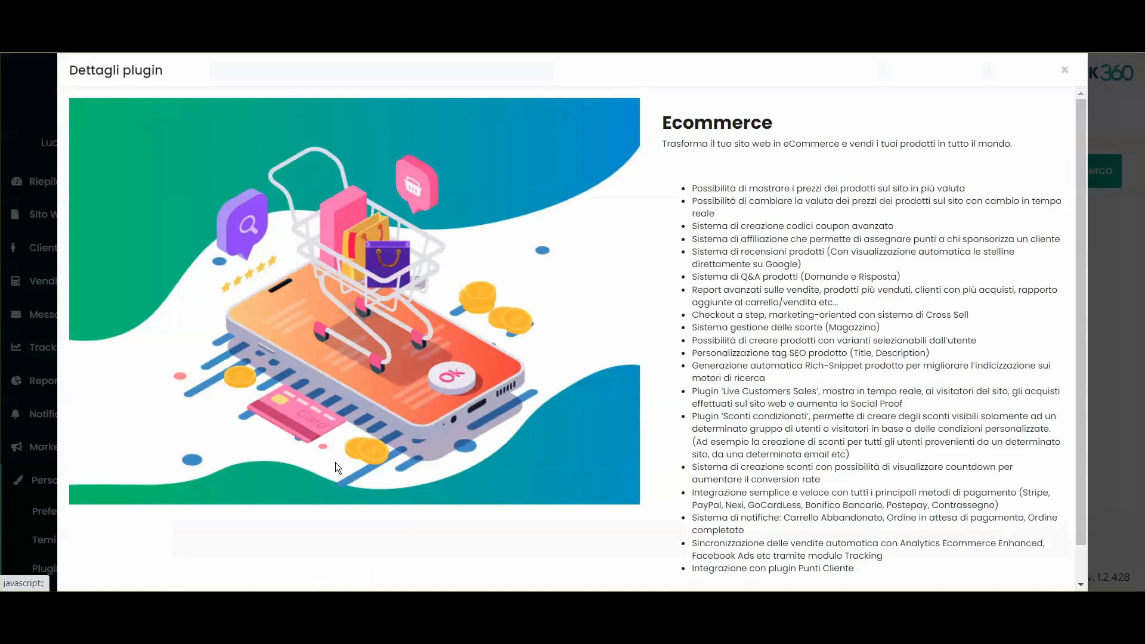
scroll(862, 423, "down", 1)
left_click(856, 571)
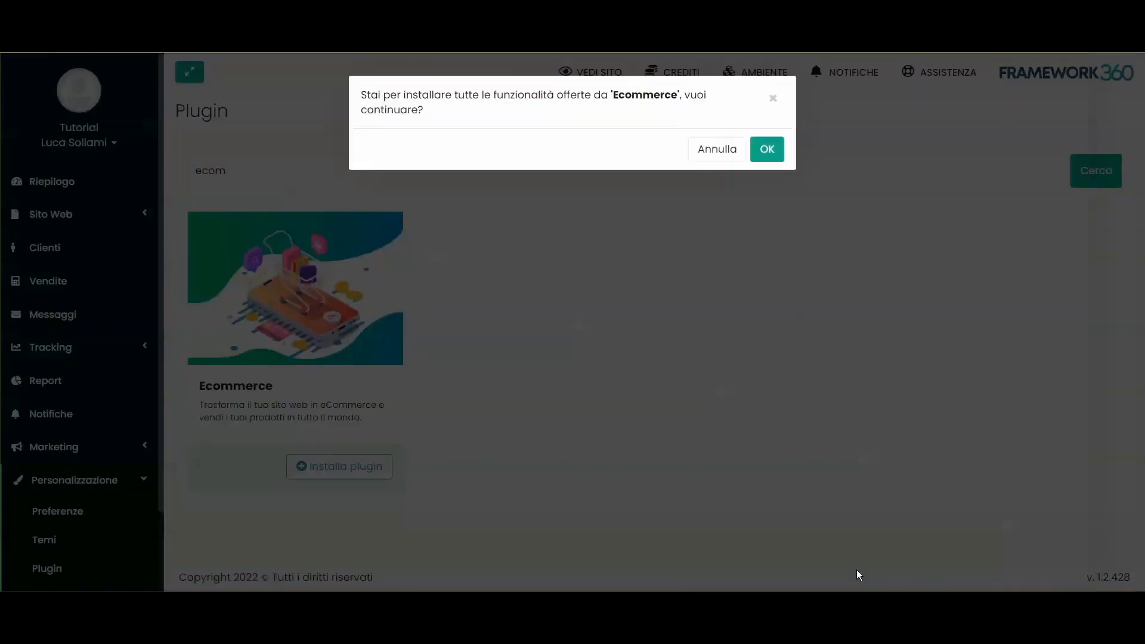
left_click(766, 149)
left_click(763, 132)
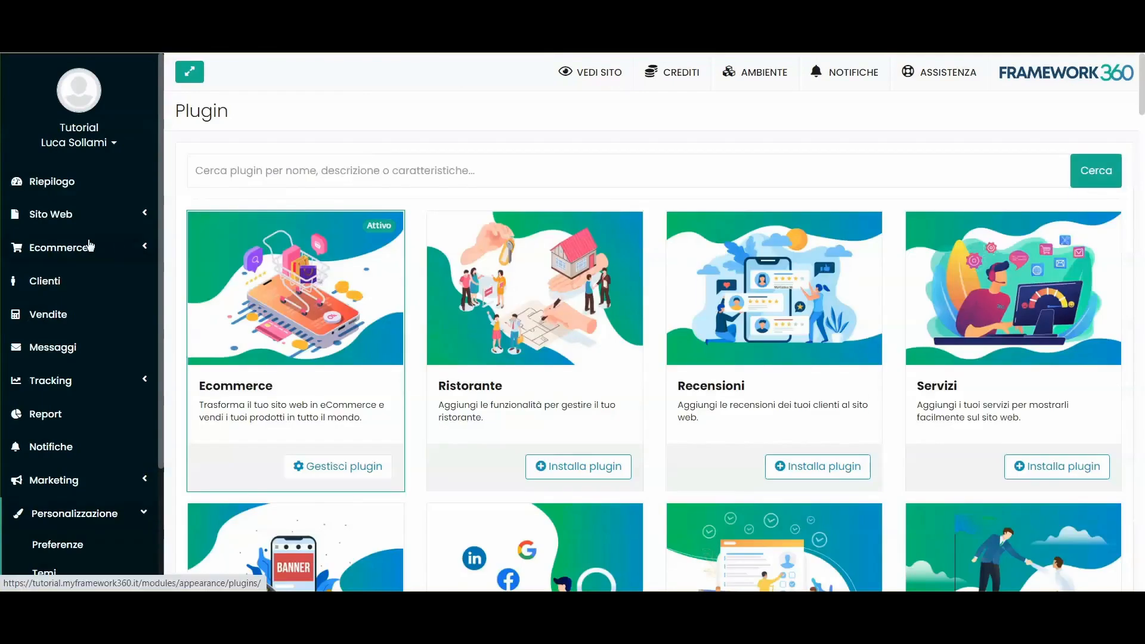
Step: Go to Preferenze Plugin > Ecommerce to see the Ecommerce preferences
left_click(88, 249)
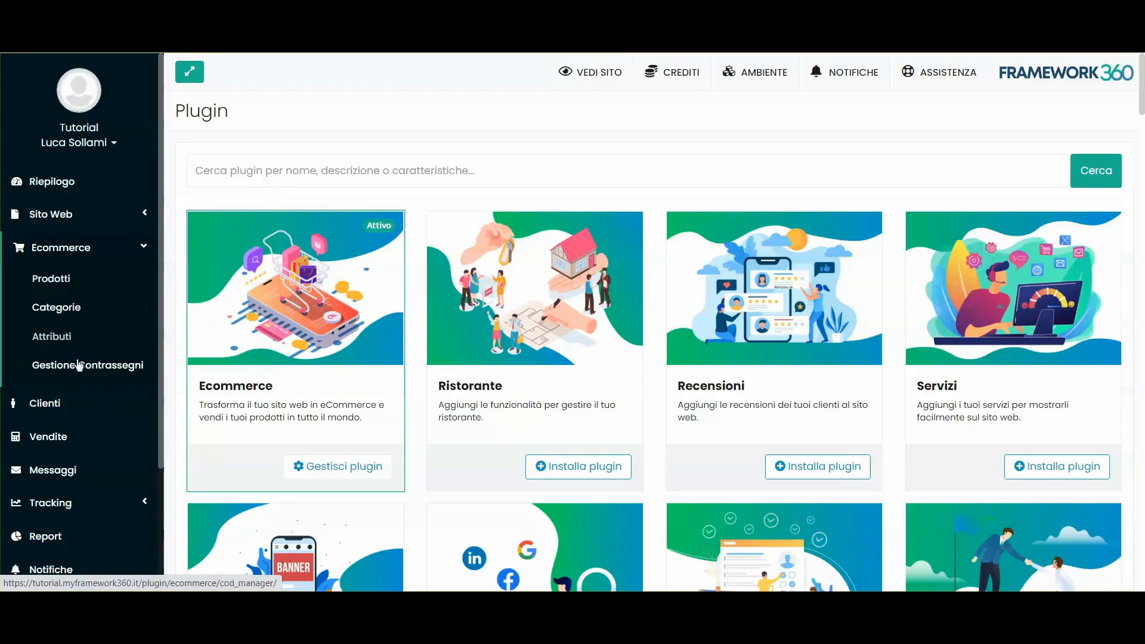
scroll(67, 340, "down", 2)
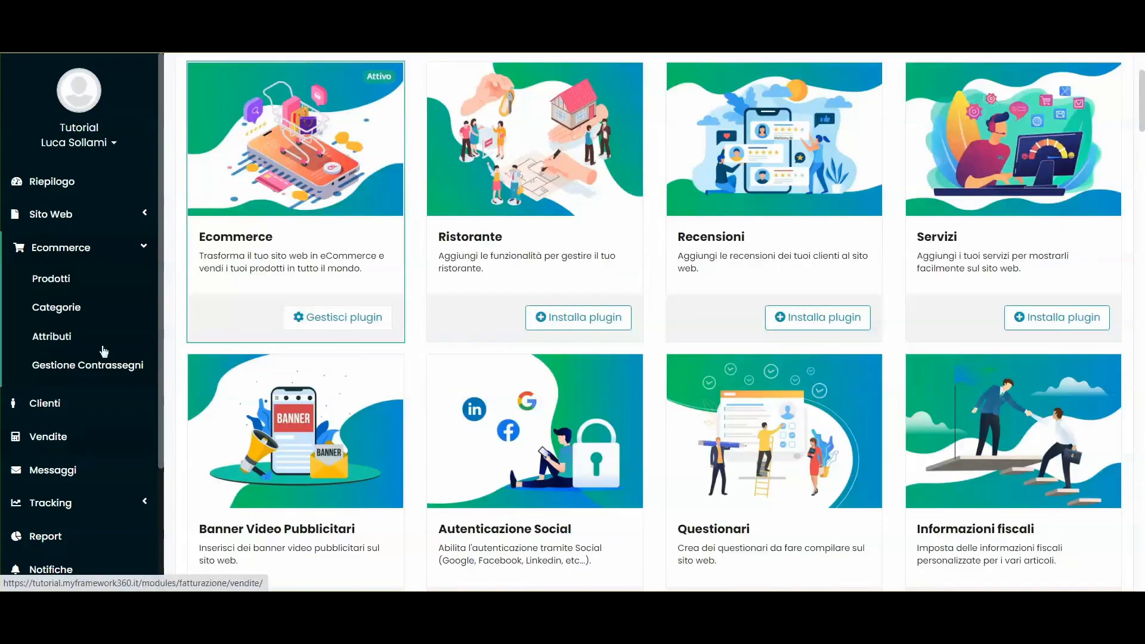
left_click(105, 253)
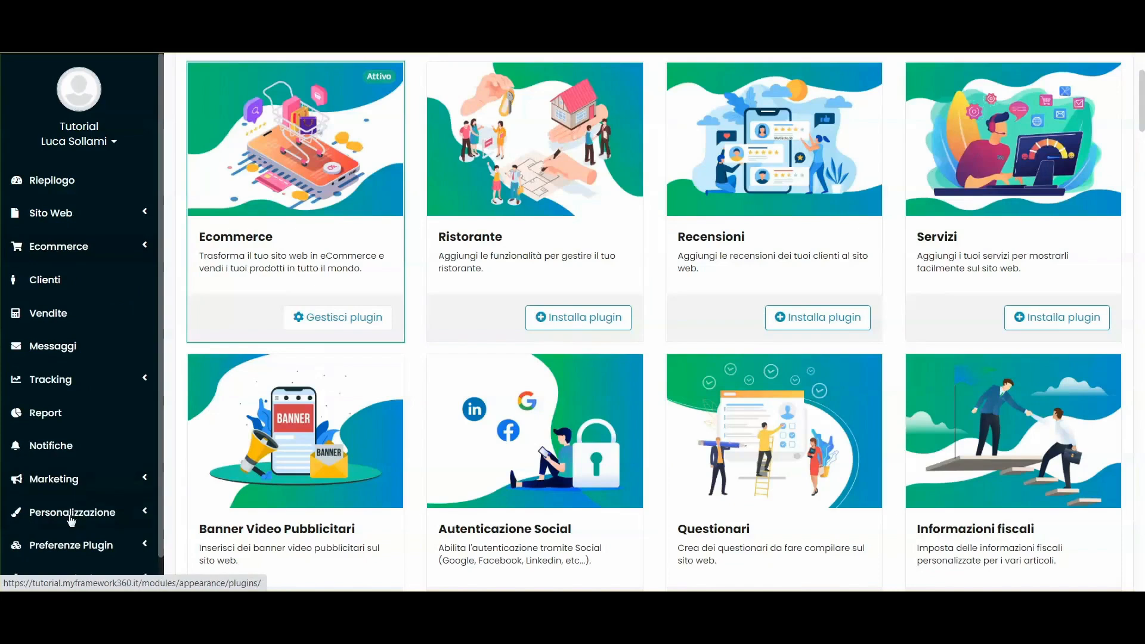
scroll(75, 507, "down", 1)
left_click(72, 510)
scroll(72, 512, "down", 1)
left_click(70, 508)
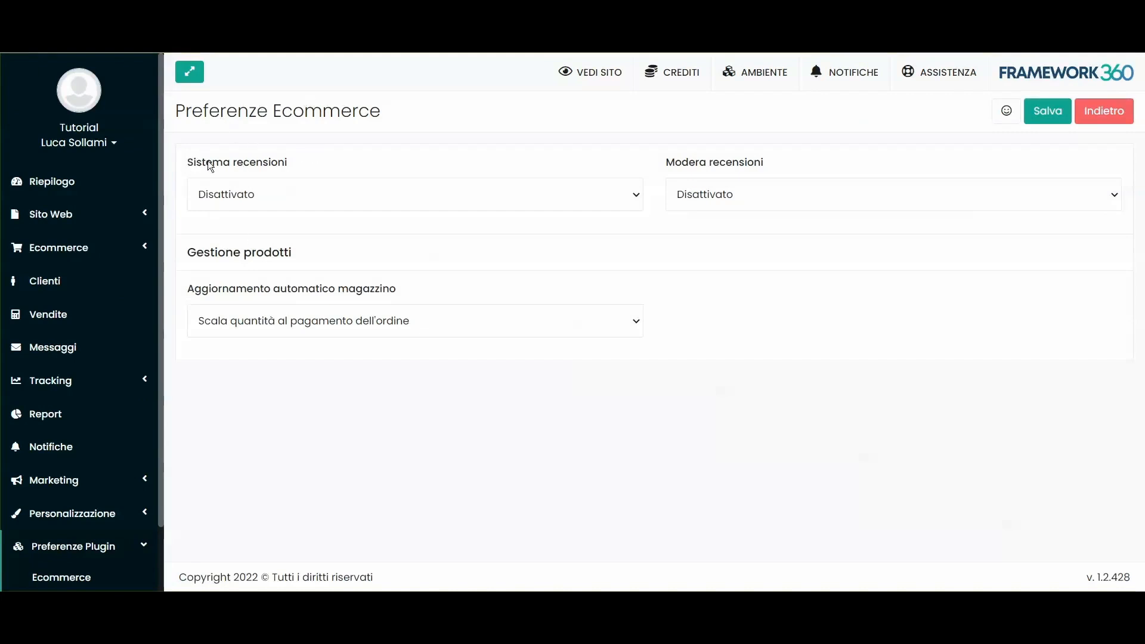
left_click_drag(188, 163, 305, 162)
left_click(305, 163)
left_click(710, 195)
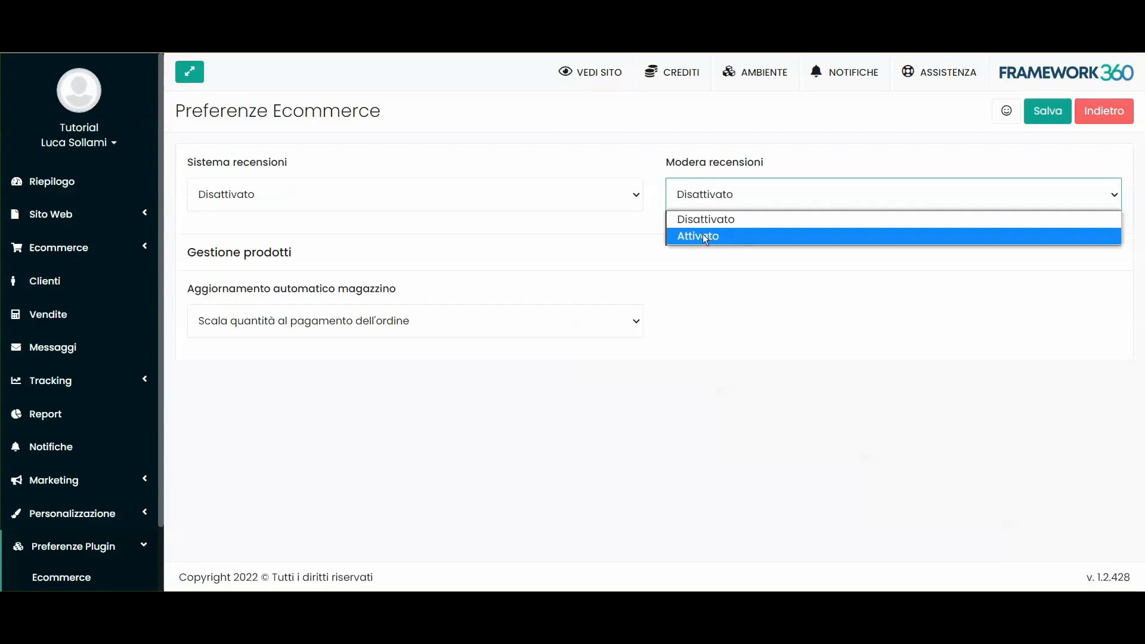
left_click(687, 159)
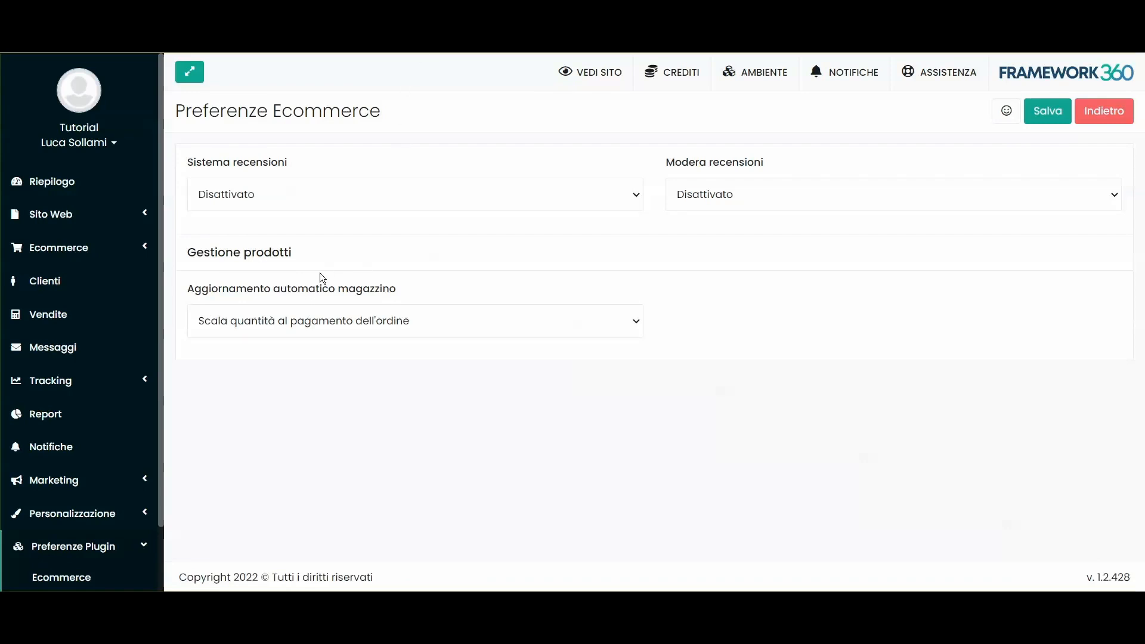
left_click(240, 323)
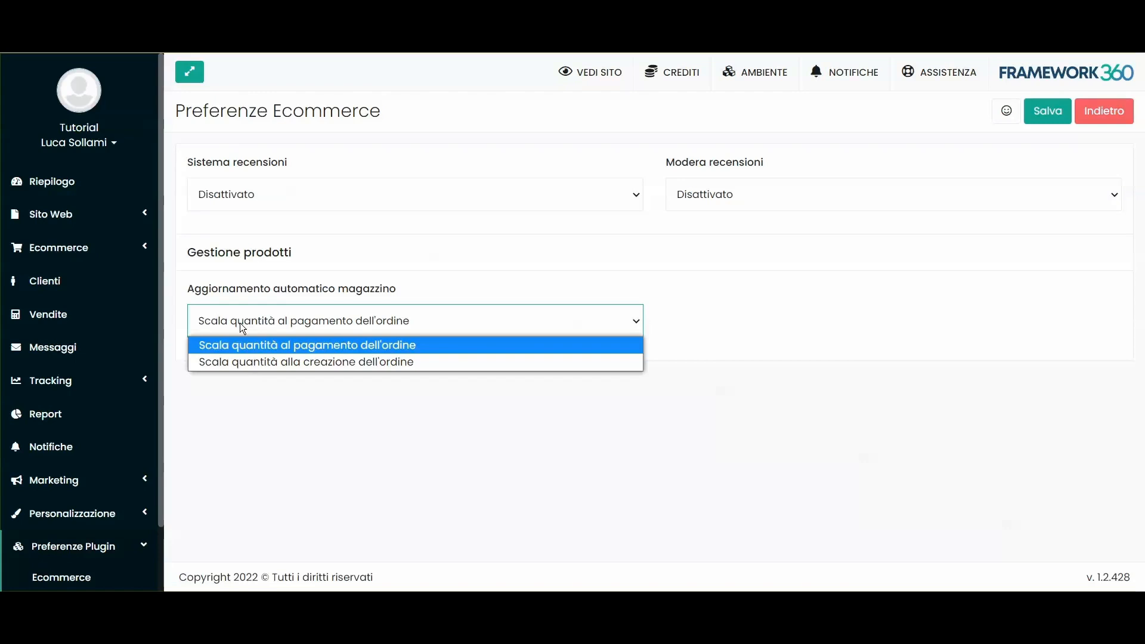
Step: Set Aggiornamento automatico magazzino to 'Scala quantità alla creazione dell'ordine'
left_click(277, 288)
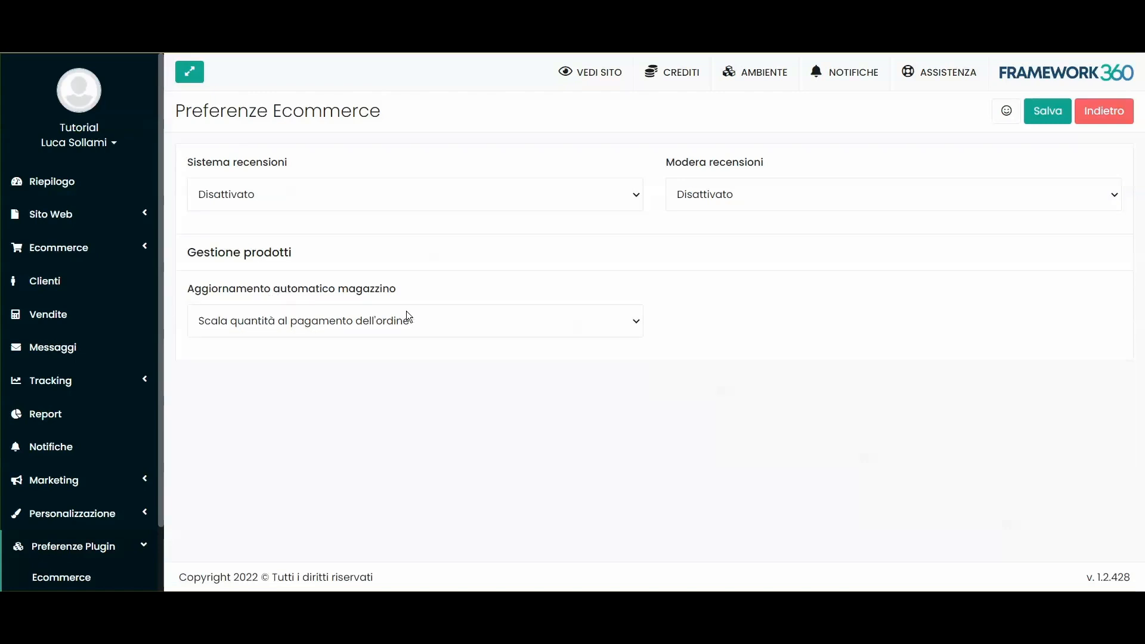
left_click(323, 323)
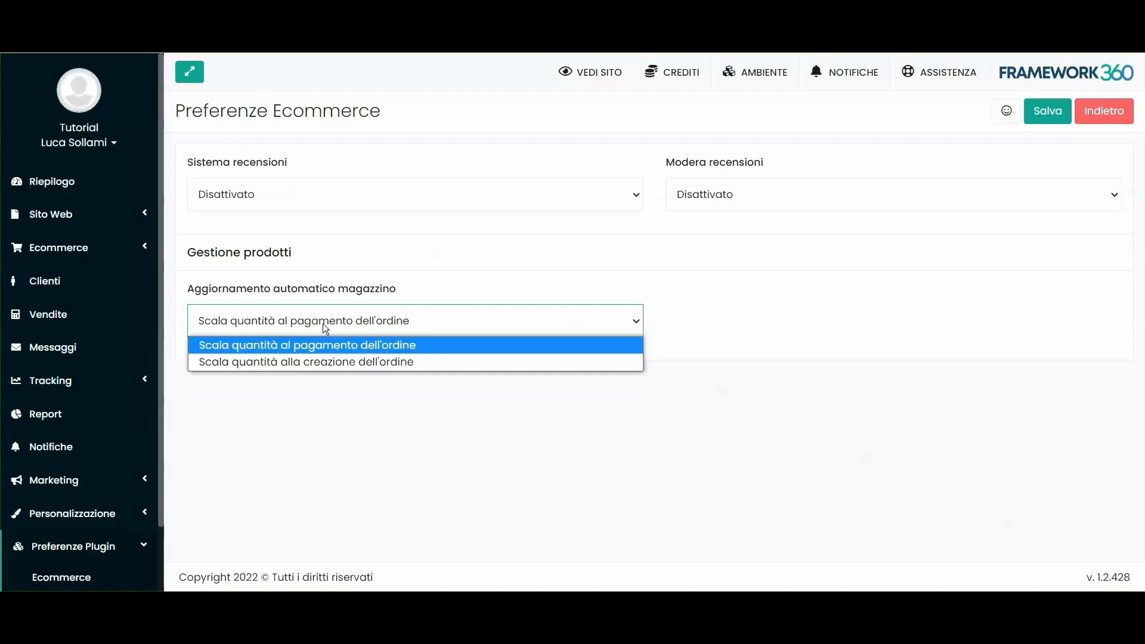
left_click(287, 364)
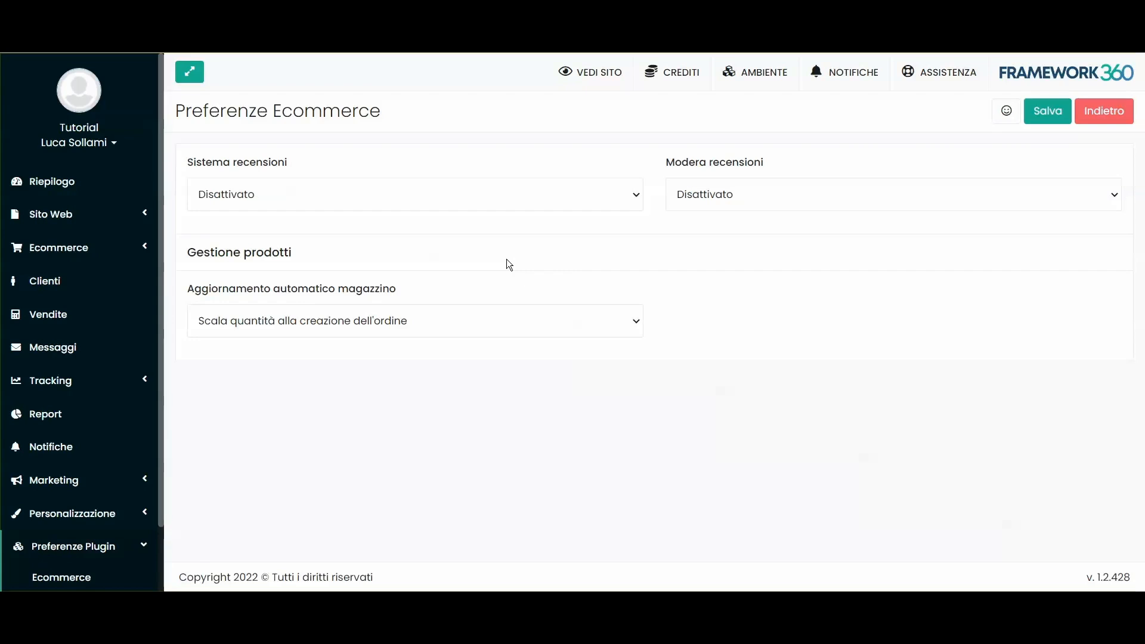
left_click(66, 256)
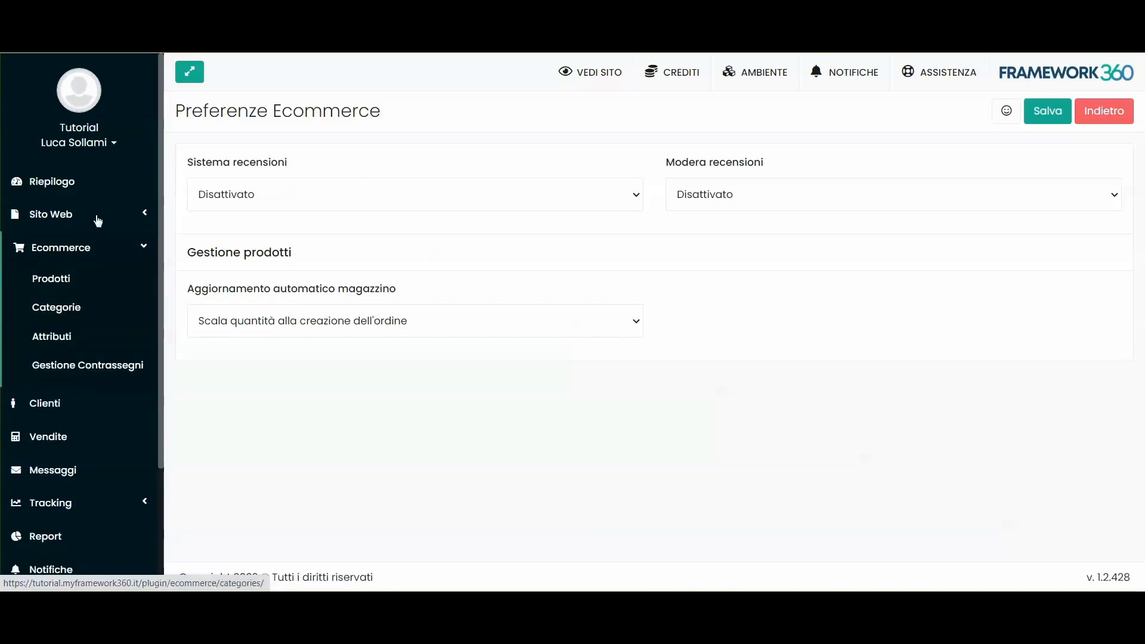
left_click(55, 280)
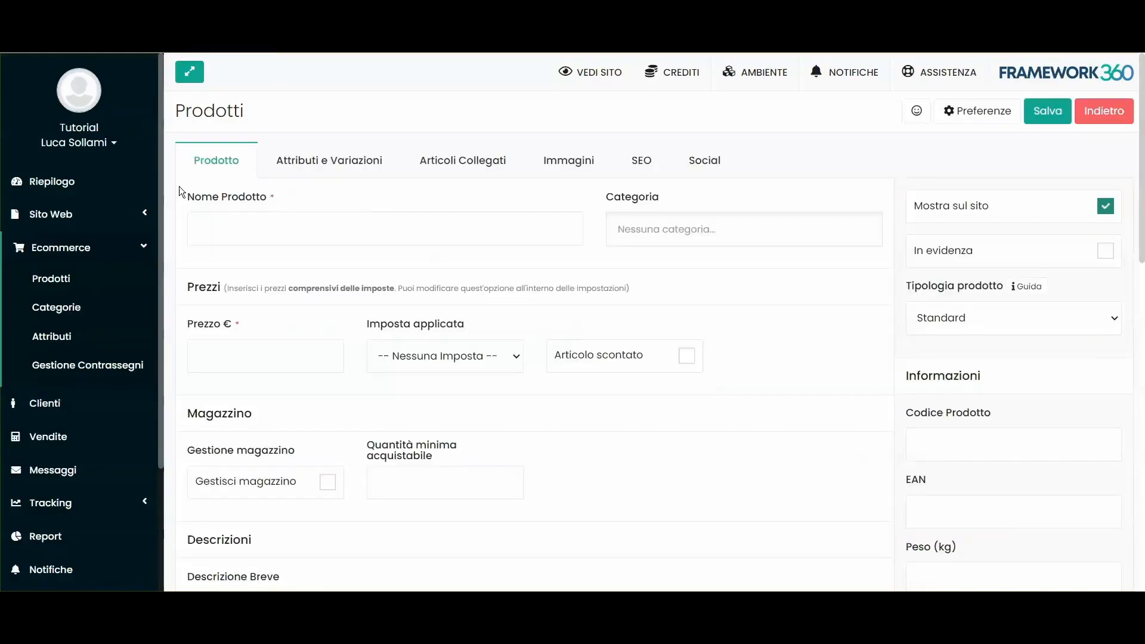
scroll(267, 241, "down", 8)
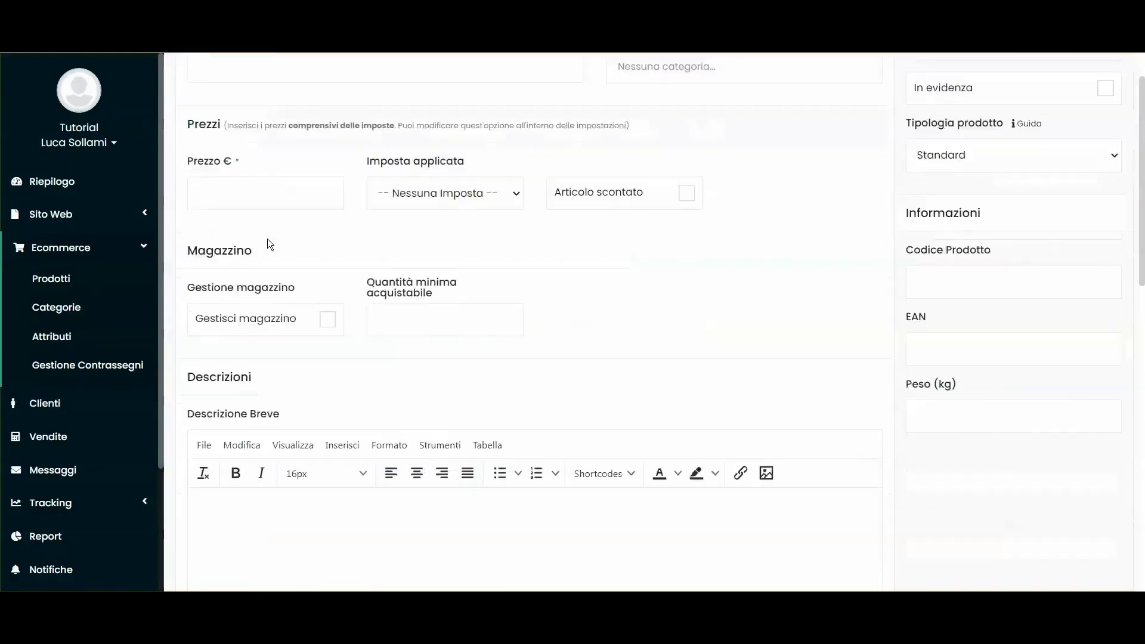
scroll(406, 353, "up", 8)
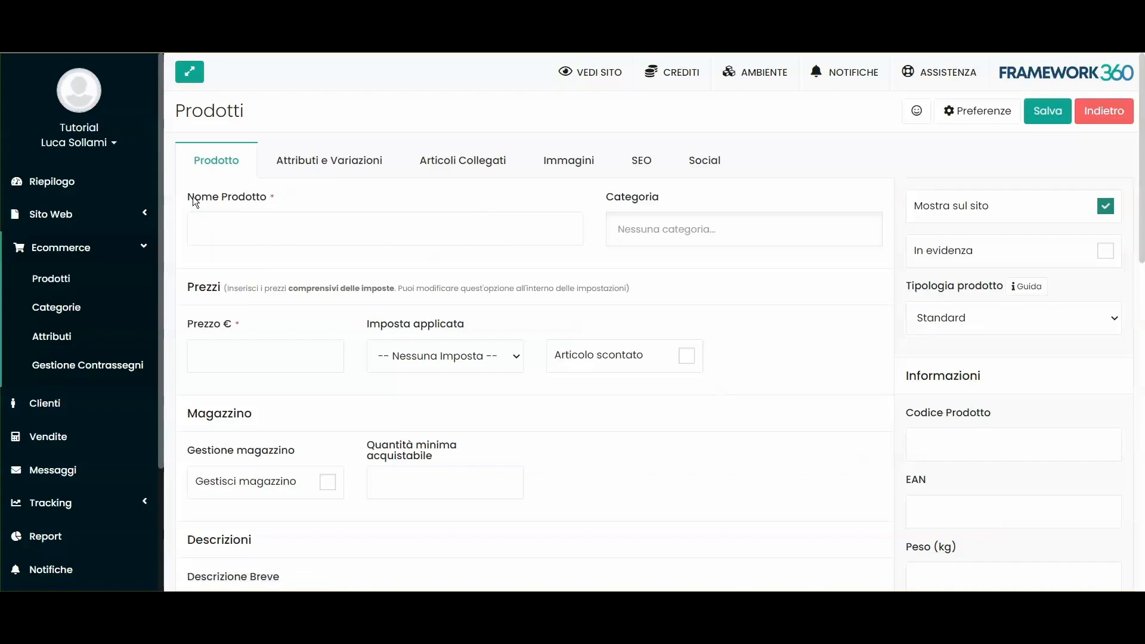
left_click_drag(187, 199, 268, 197)
left_click(302, 197)
left_click(683, 195)
scroll(240, 194, "down", 3)
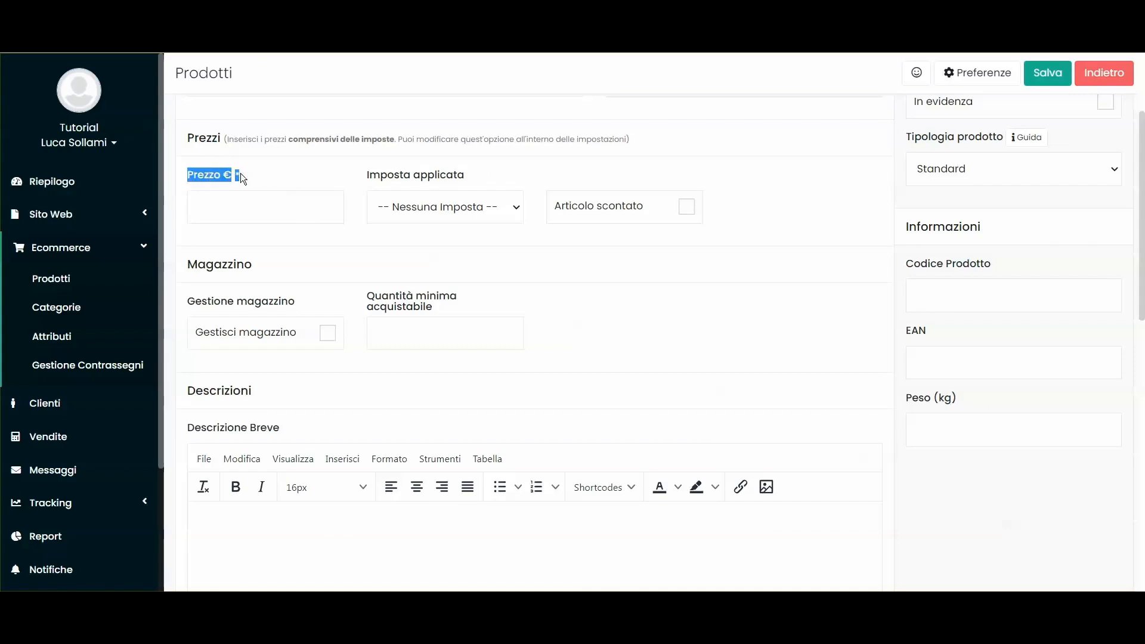
Step: Leave the price field empty and keep no tax selected in Imposta applicata
left_click(261, 218)
type("0")
double_click(191, 206)
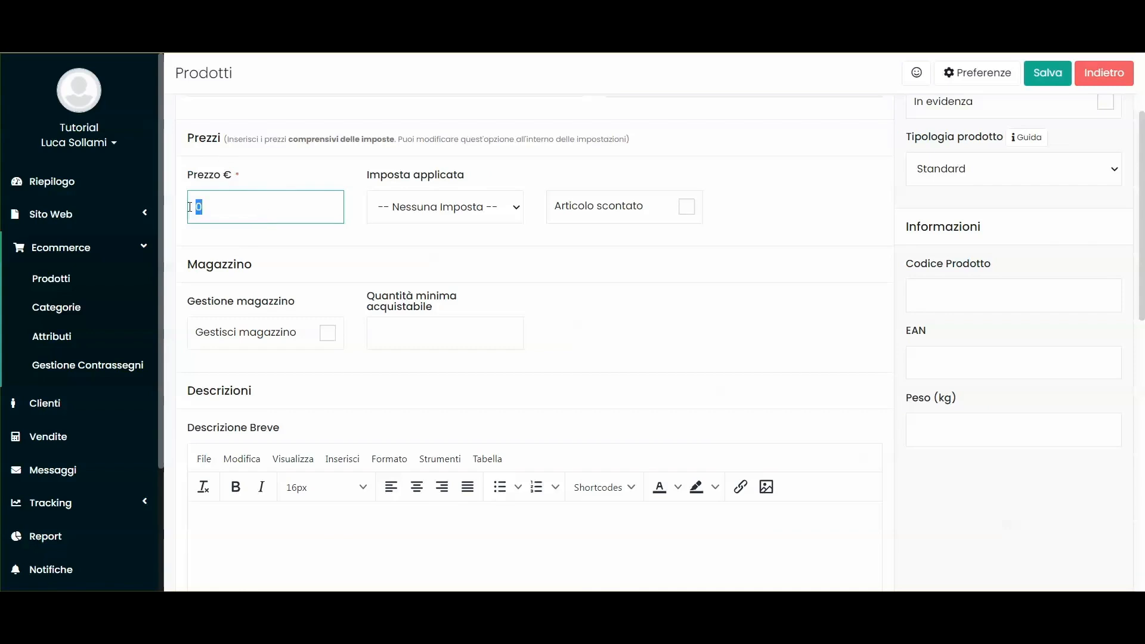
key("BackSpace")
left_click(444, 207)
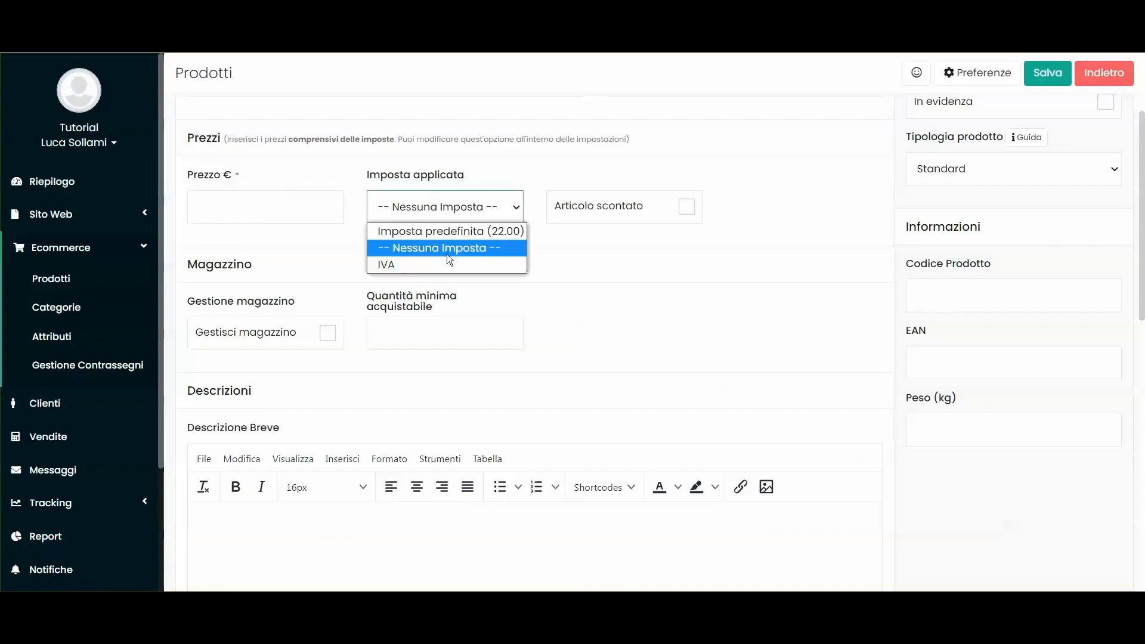
left_click(341, 221)
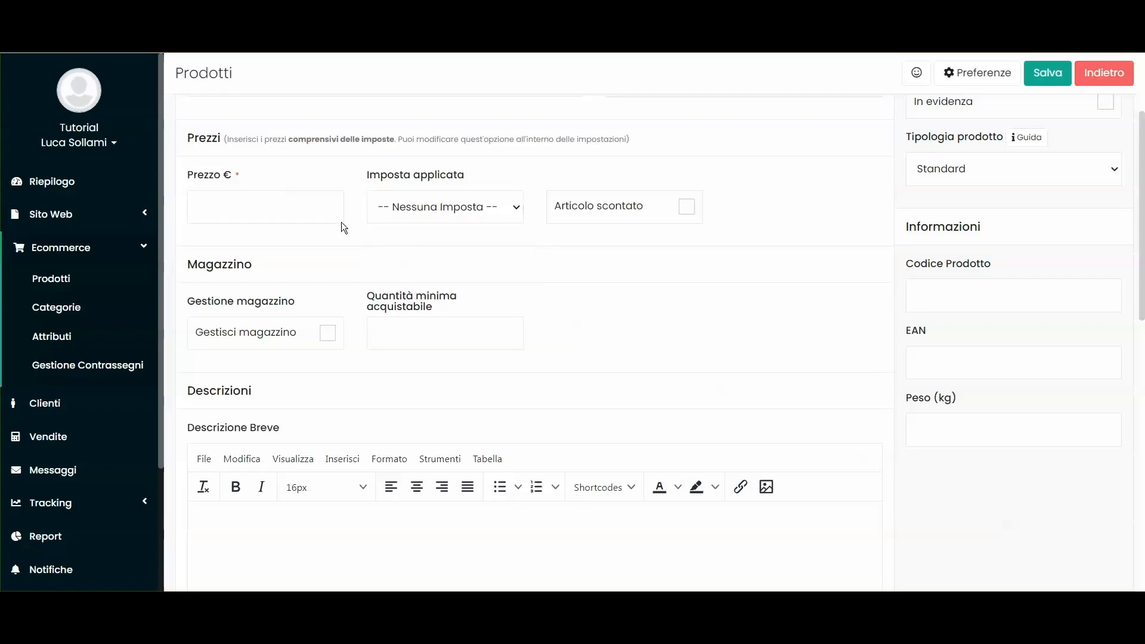
Step: Look at Impostazioni > Vendita, then tick Articolo scontato on the product
scroll(120, 331, "down", 3)
left_click(60, 541)
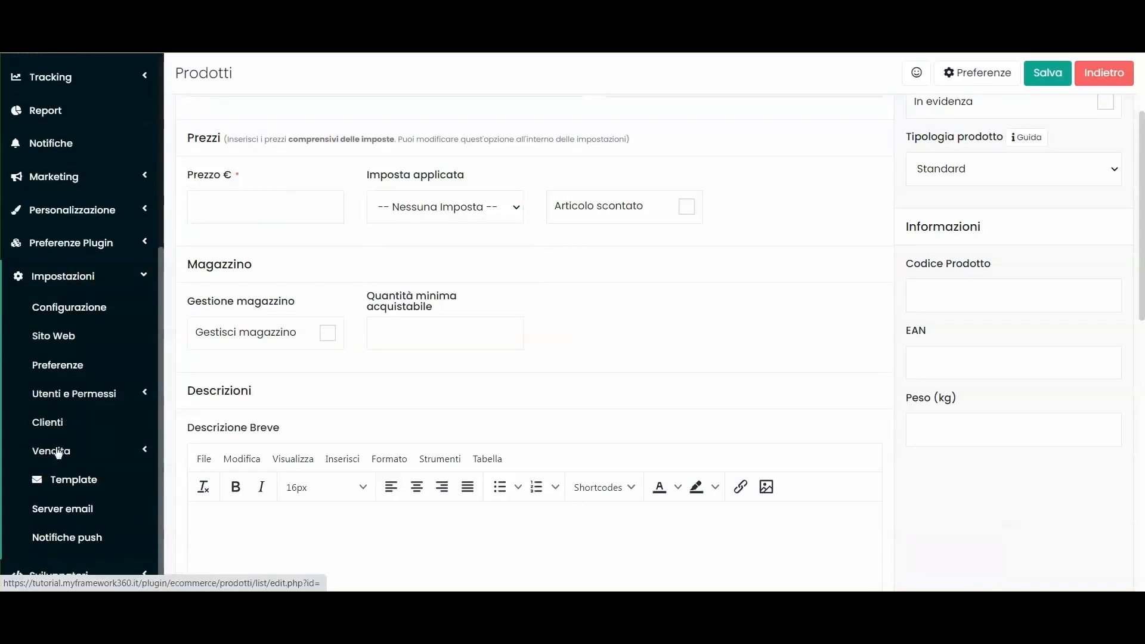
left_click(71, 451)
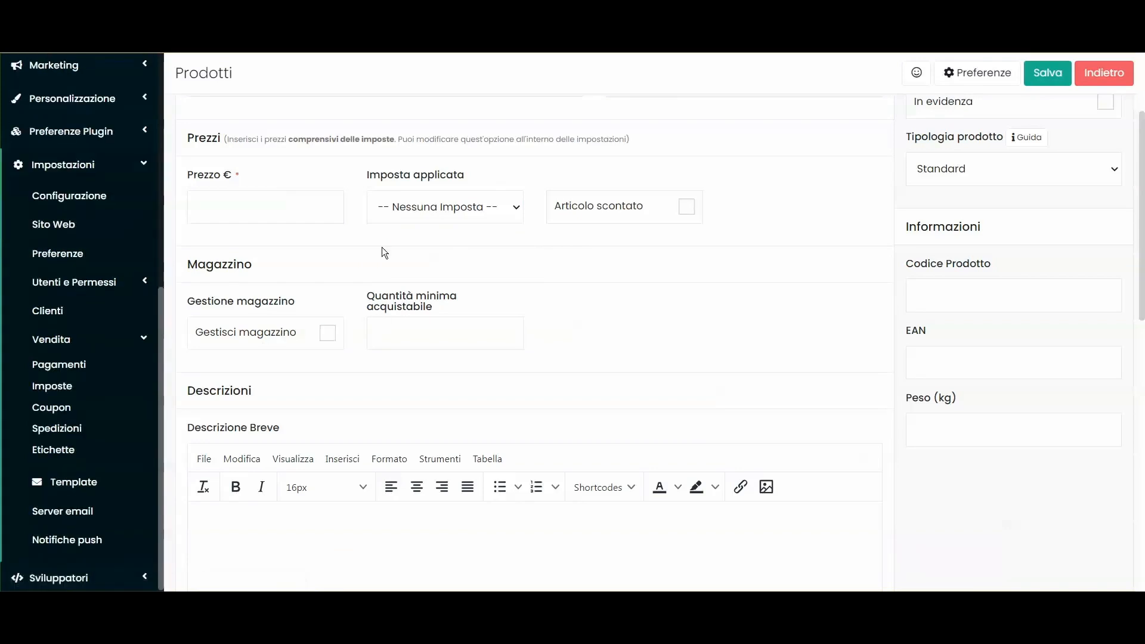
left_click(119, 169)
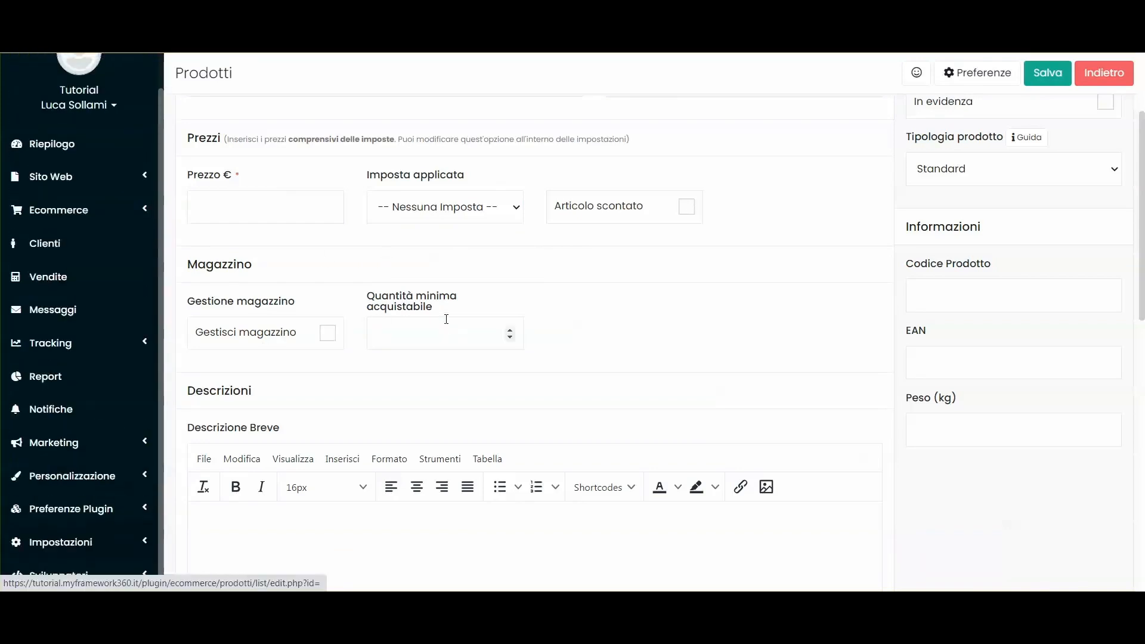
left_click(687, 209)
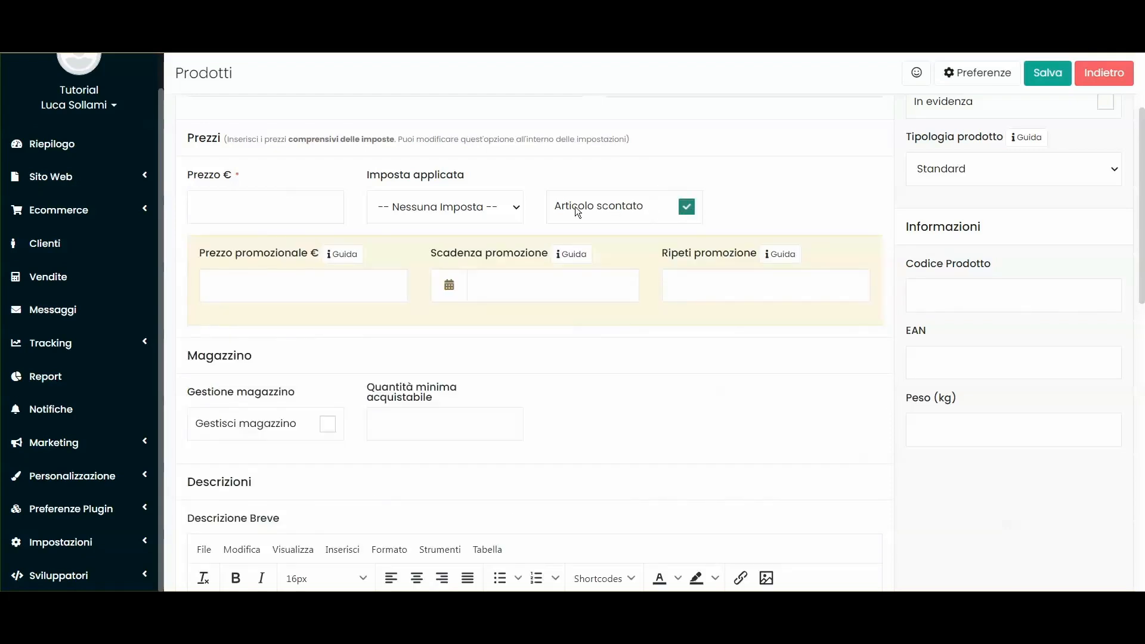
Step: Set the product price to 100 €
left_click(229, 203)
type("100")
left_click(233, 282)
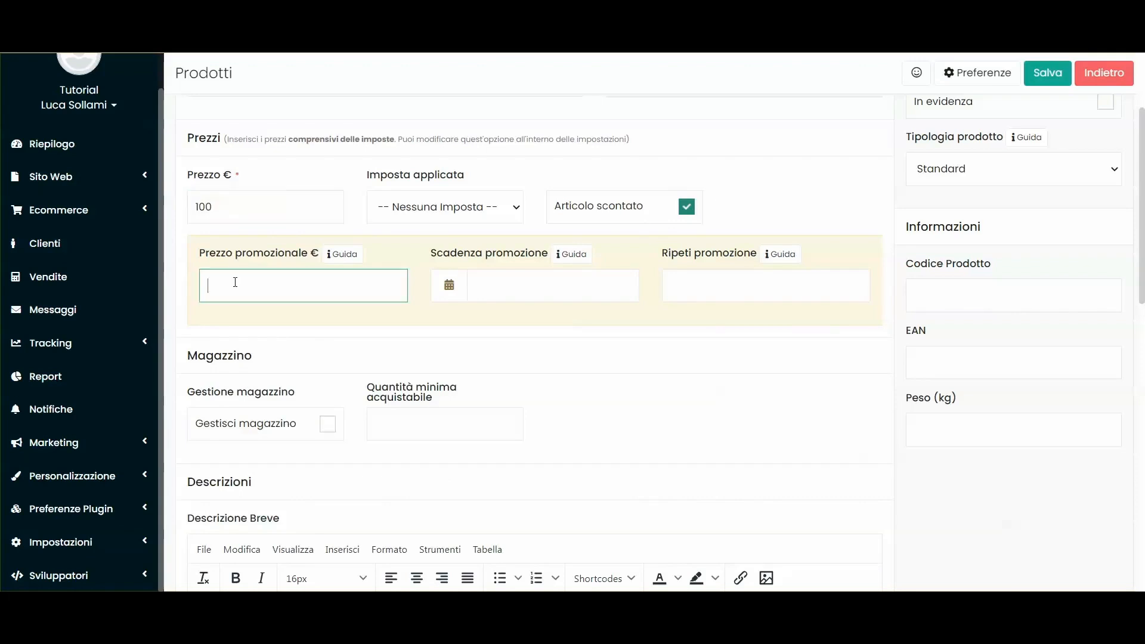
left_click(545, 293)
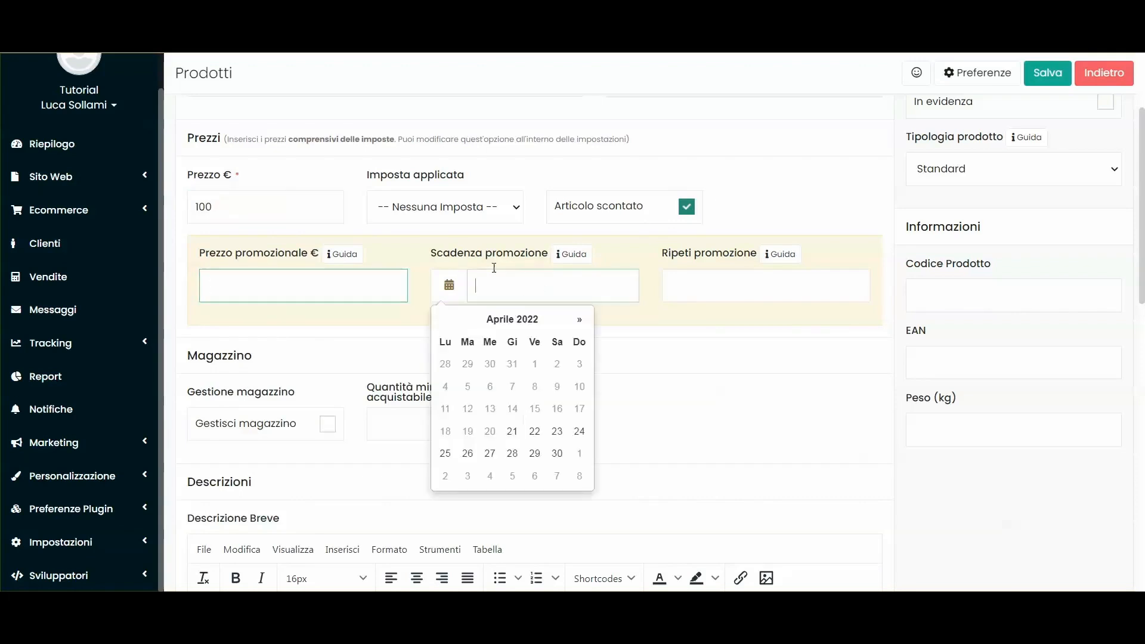
left_click_drag(438, 251, 528, 255)
left_click(529, 254)
left_click(504, 284)
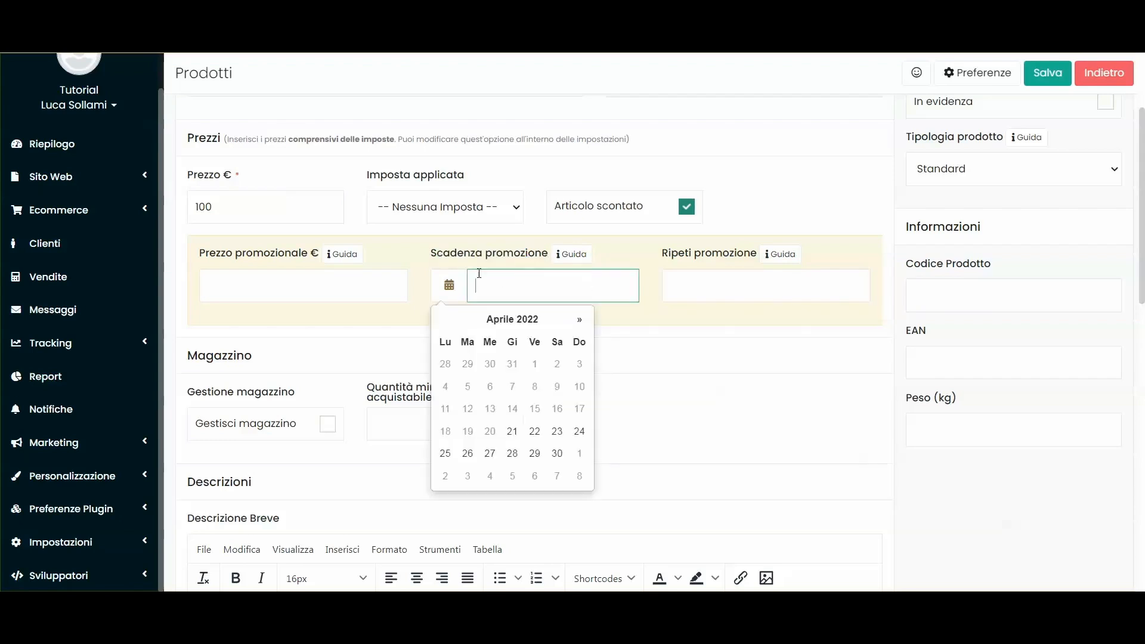
left_click(467, 255)
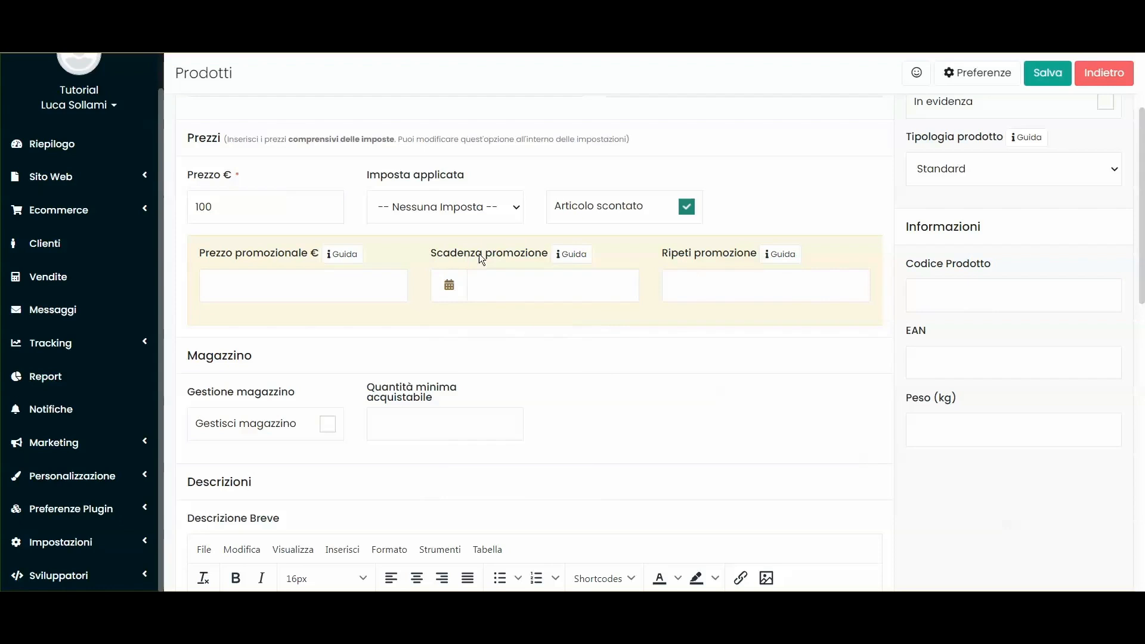
Step: Set the promotional price to 90 € with the promotion ending 30/04/2022
left_click(288, 284)
type("90")
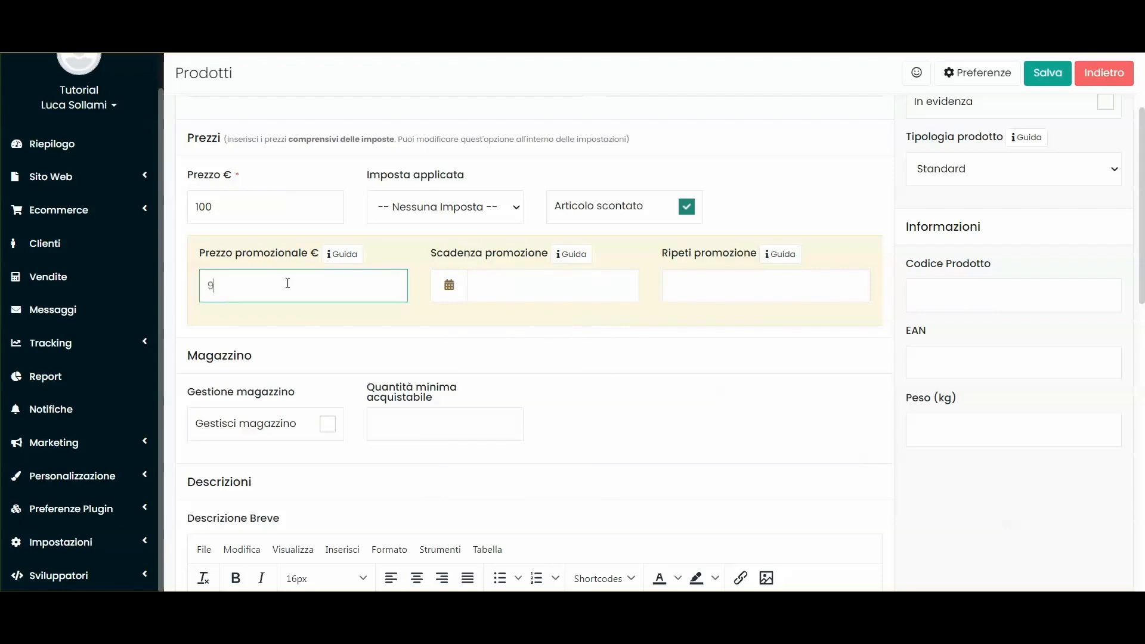
left_click(425, 332)
left_click(489, 289)
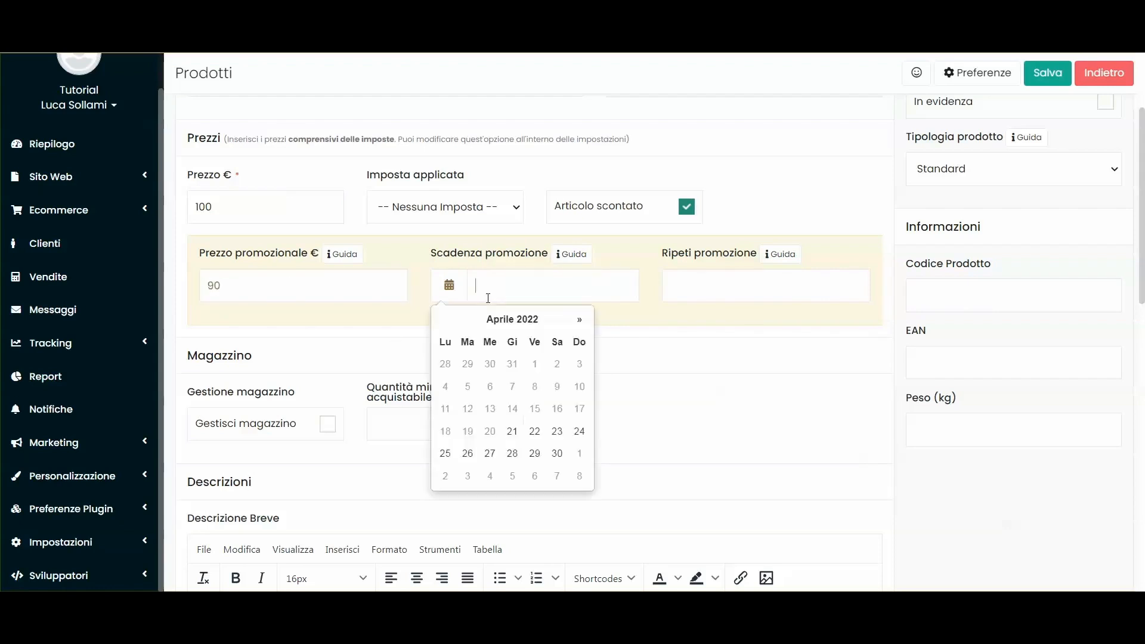
left_click(557, 453)
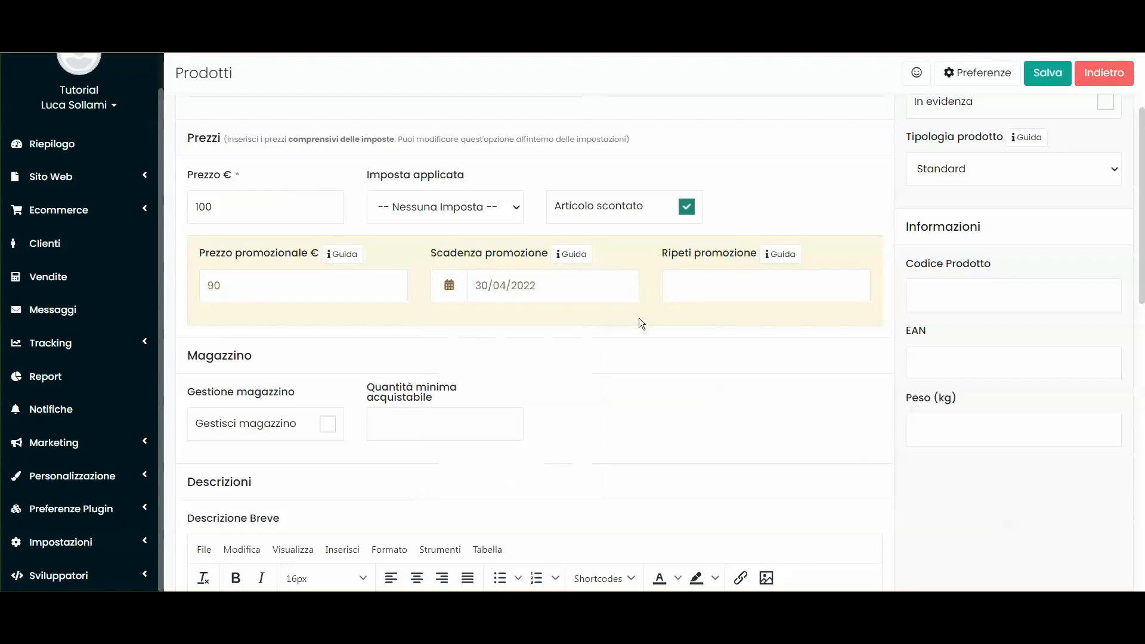
left_click(702, 283)
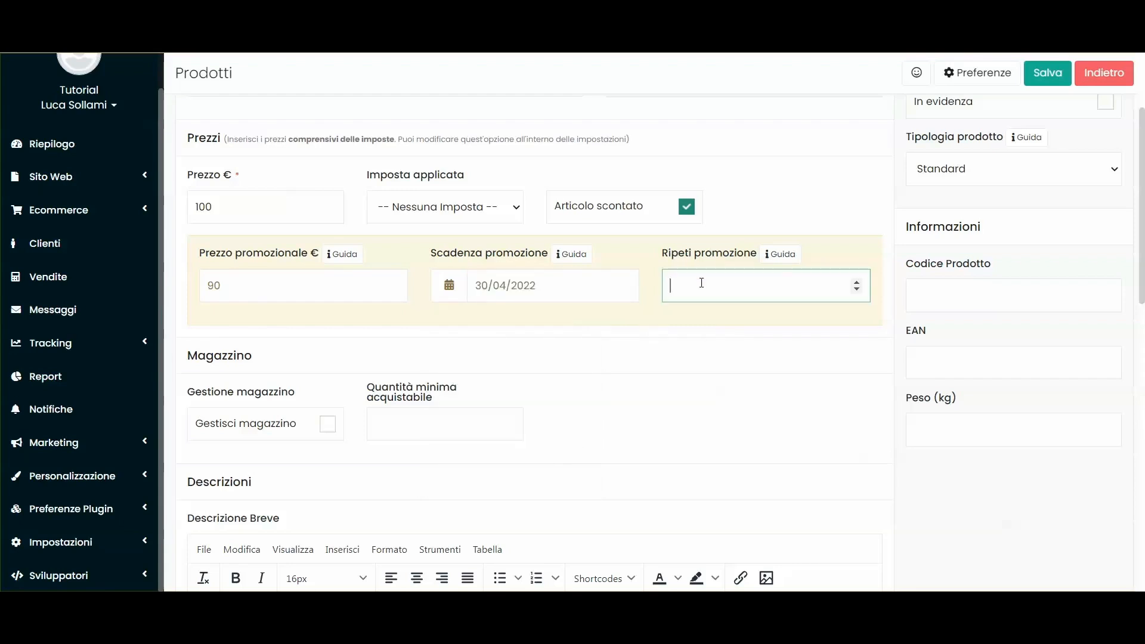
left_click_drag(550, 288, 466, 289)
left_click(404, 328)
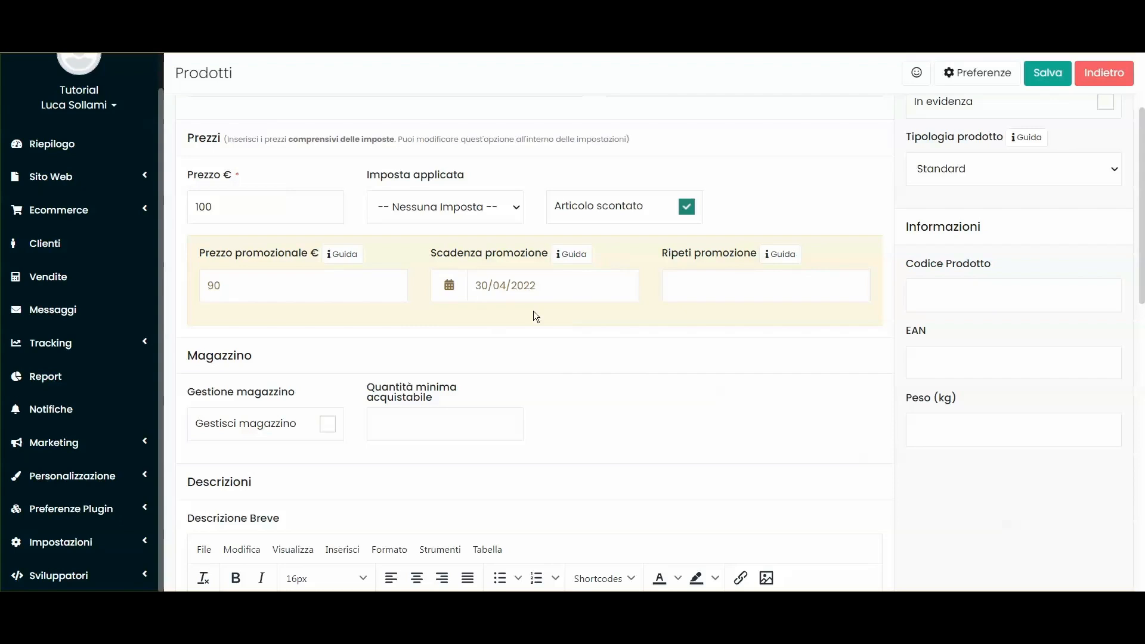
Step: Set Ripeti promozione to 10
left_click(764, 292)
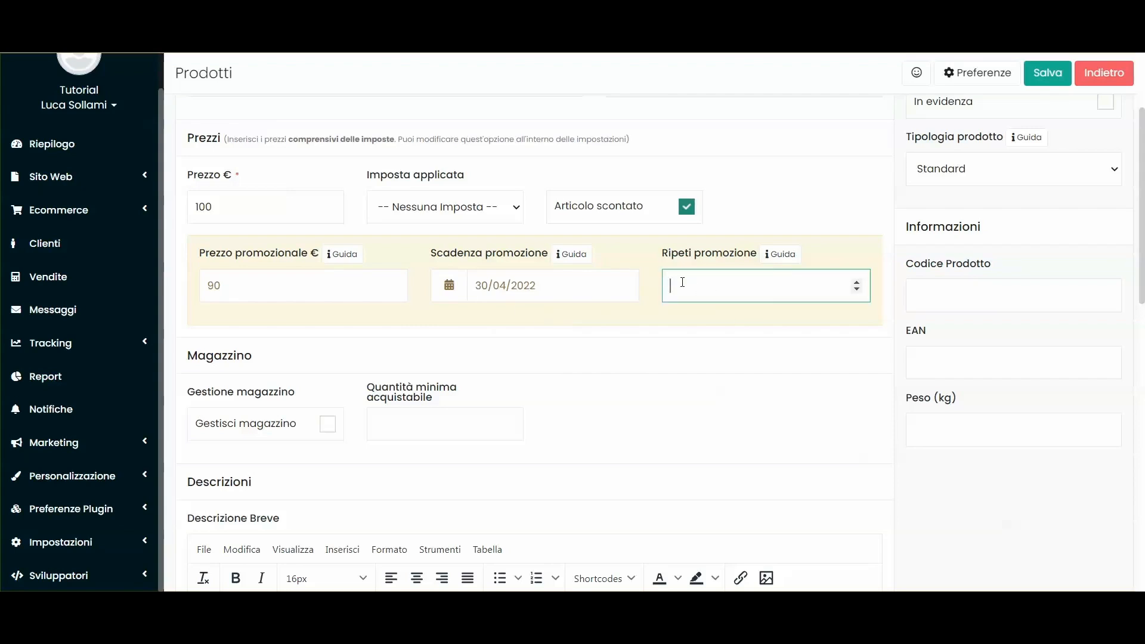
type("10")
key("BackSpace")
key("BackSpace")
left_click(477, 284)
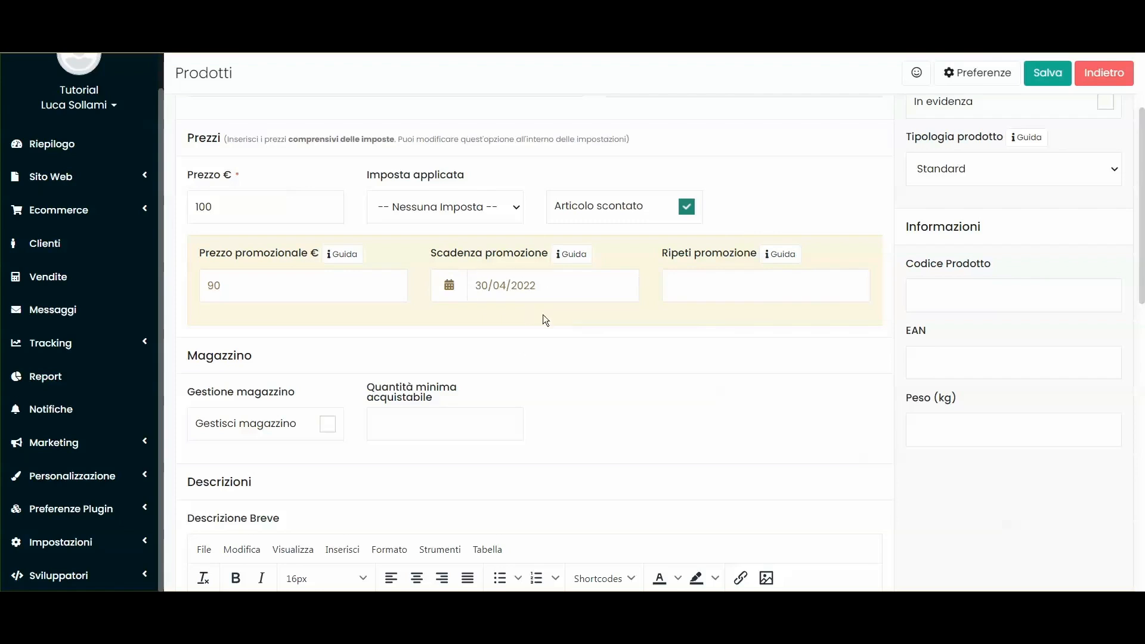
scroll(545, 322, "down", 1)
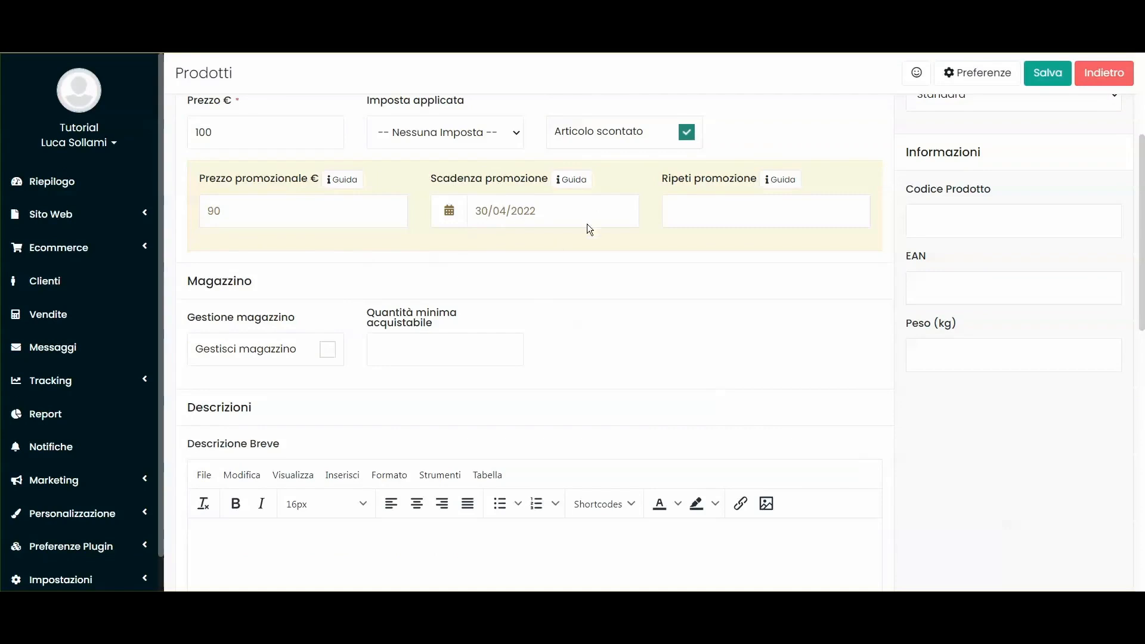
left_click(731, 200)
type("10")
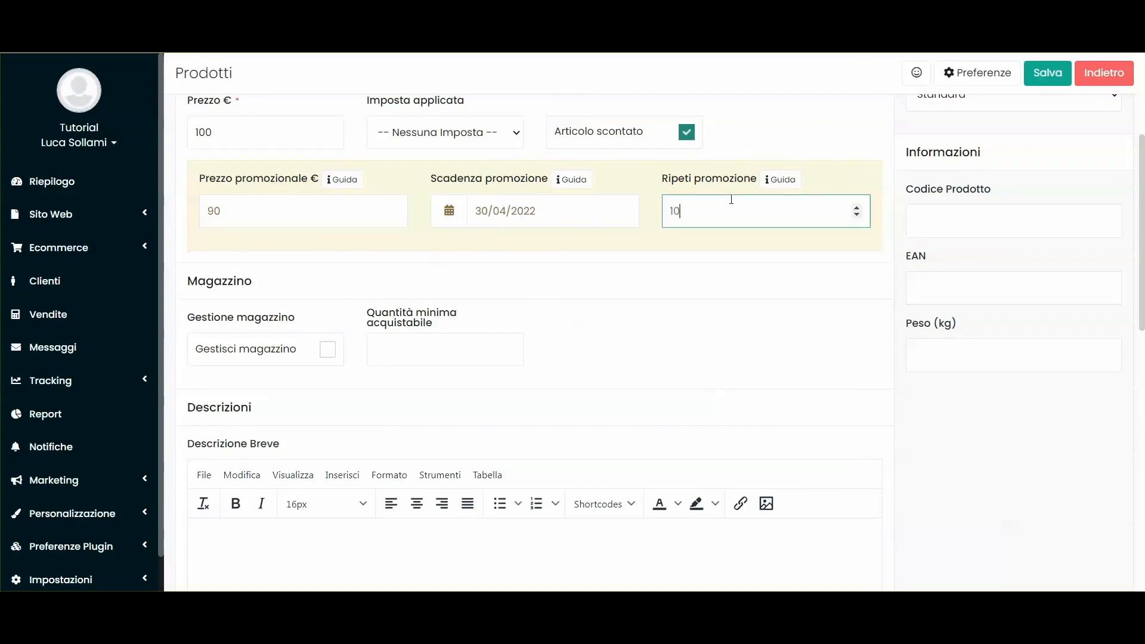
left_click(721, 241)
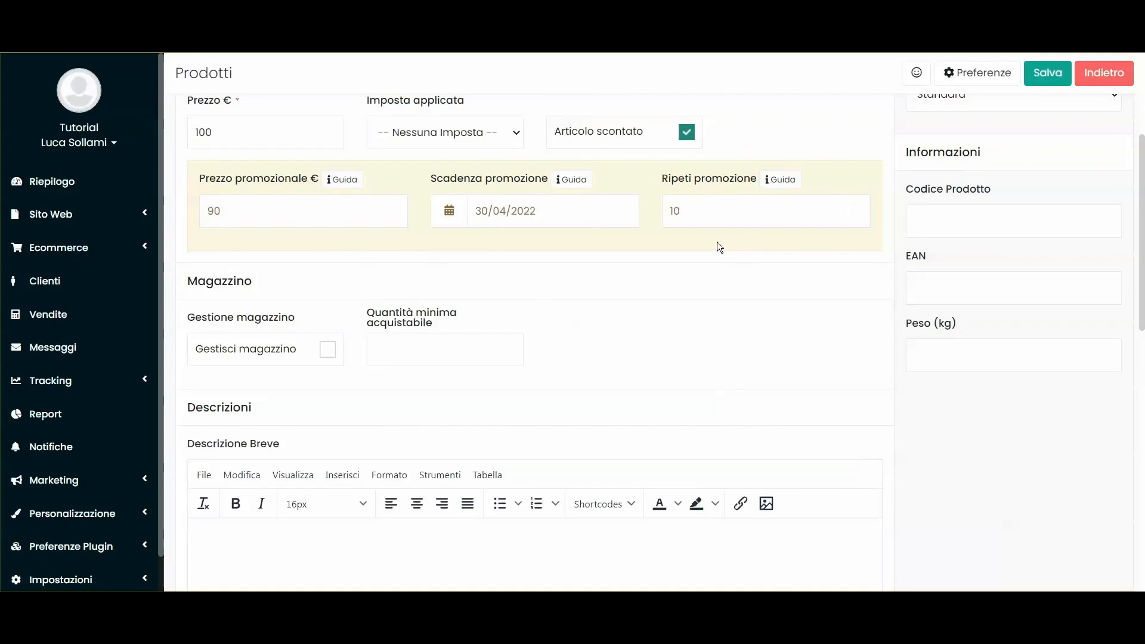
scroll(732, 228, "up", 1)
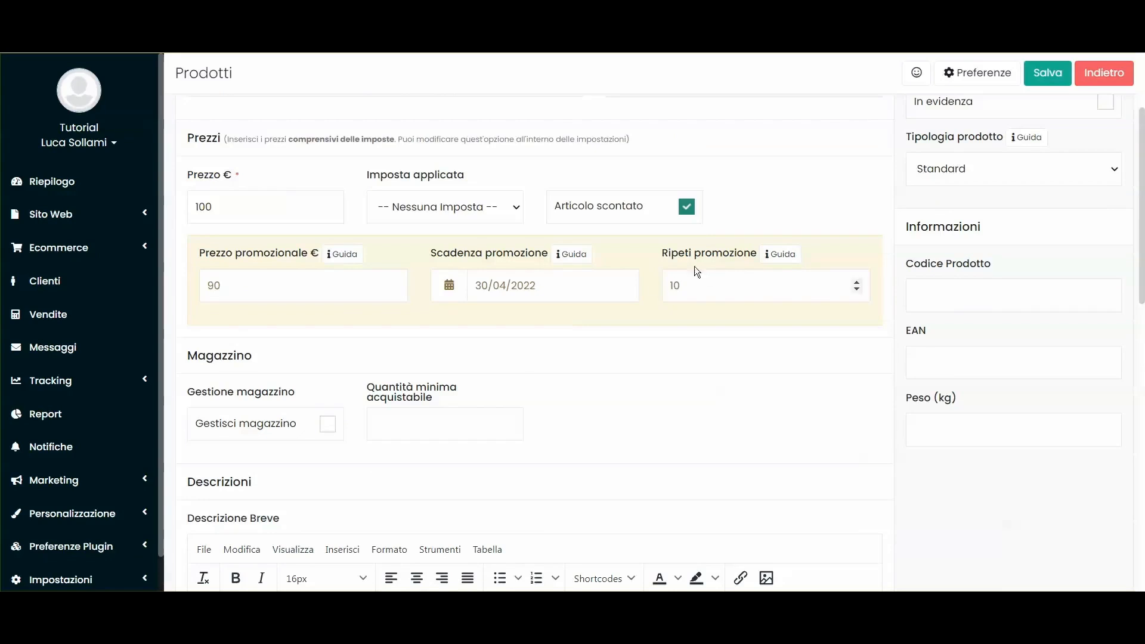
double_click(692, 285)
left_click(701, 283)
left_click(702, 316)
left_click_drag(713, 284, 651, 283)
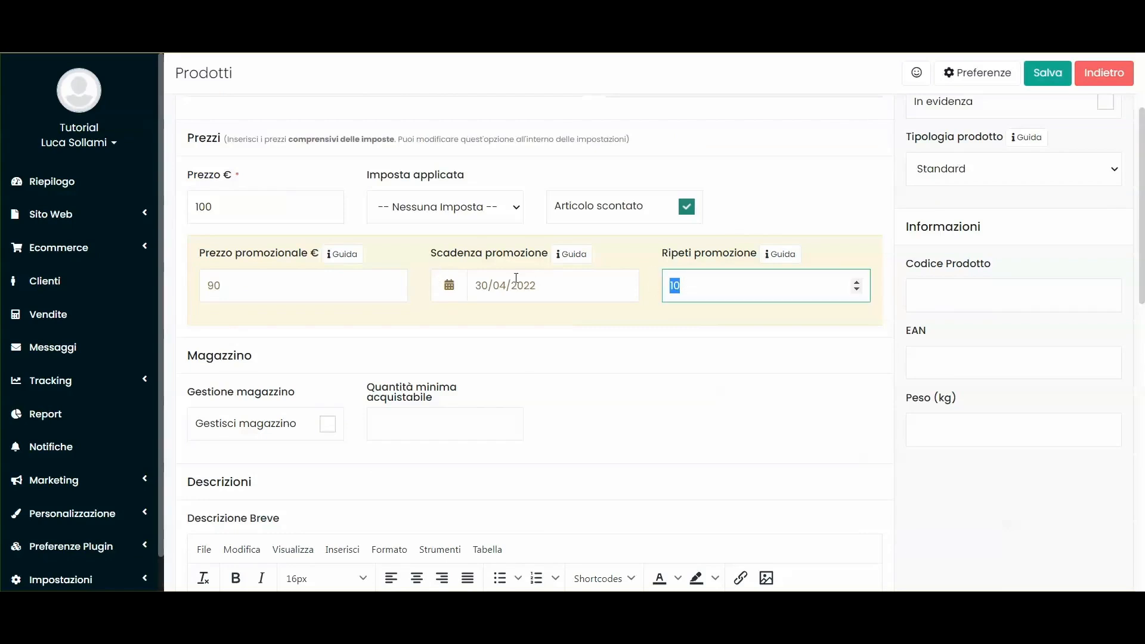
left_click(711, 292)
left_click(653, 333)
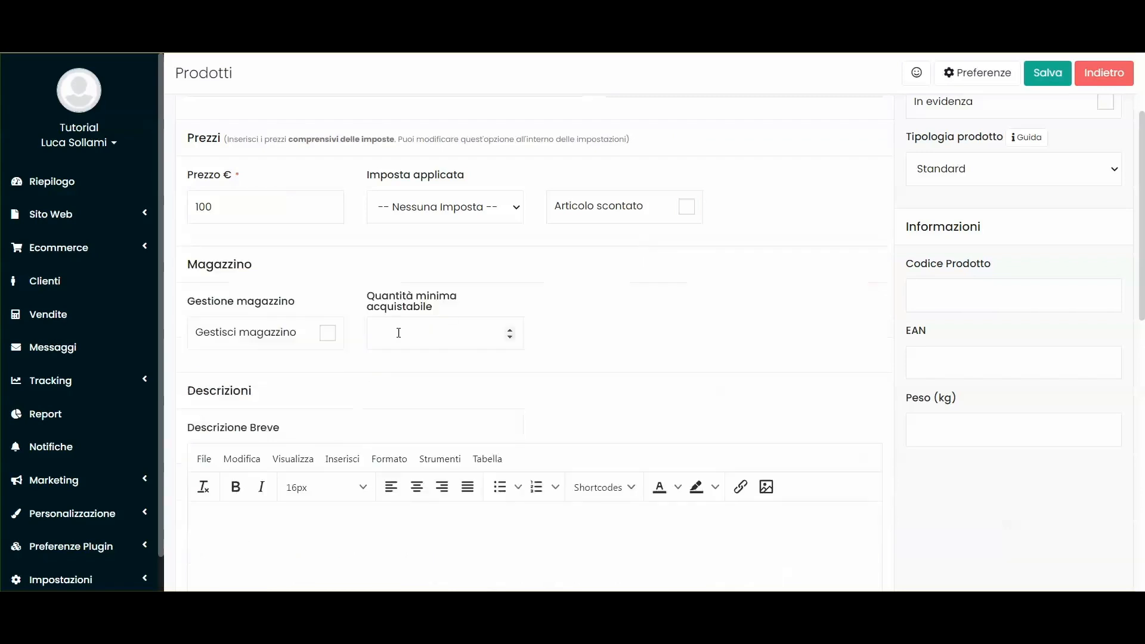
scroll(399, 333, "down", 1)
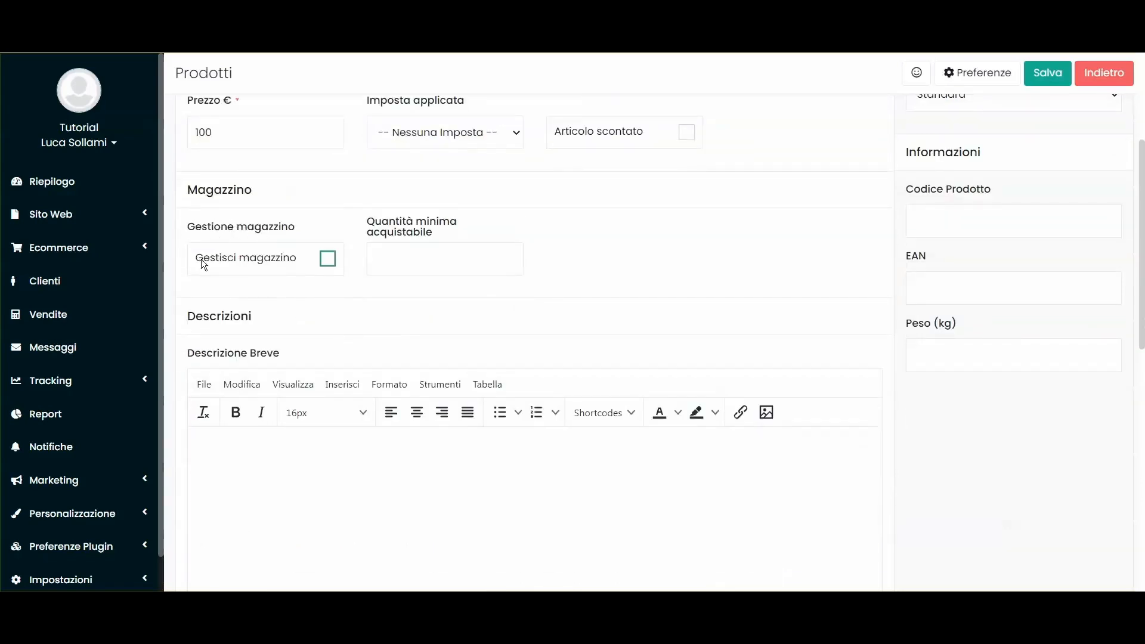
Step: Turn on Gestisci magazzino and type 'Scarpe Air Force Ni' as the product name
left_click(251, 260)
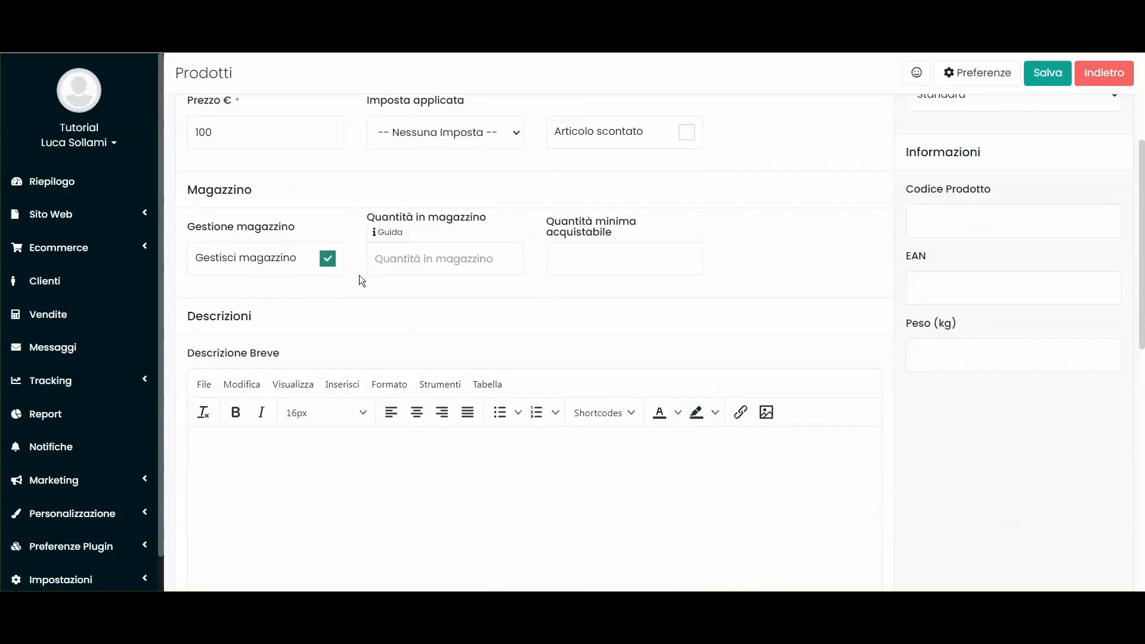
scroll(359, 275, "up", 3)
left_click(257, 232)
type("Scarpe Air Force Ni")
Step: Enter a first stock quantity in Quantità in magazzino, with stock management re-enabled
left_click(454, 217)
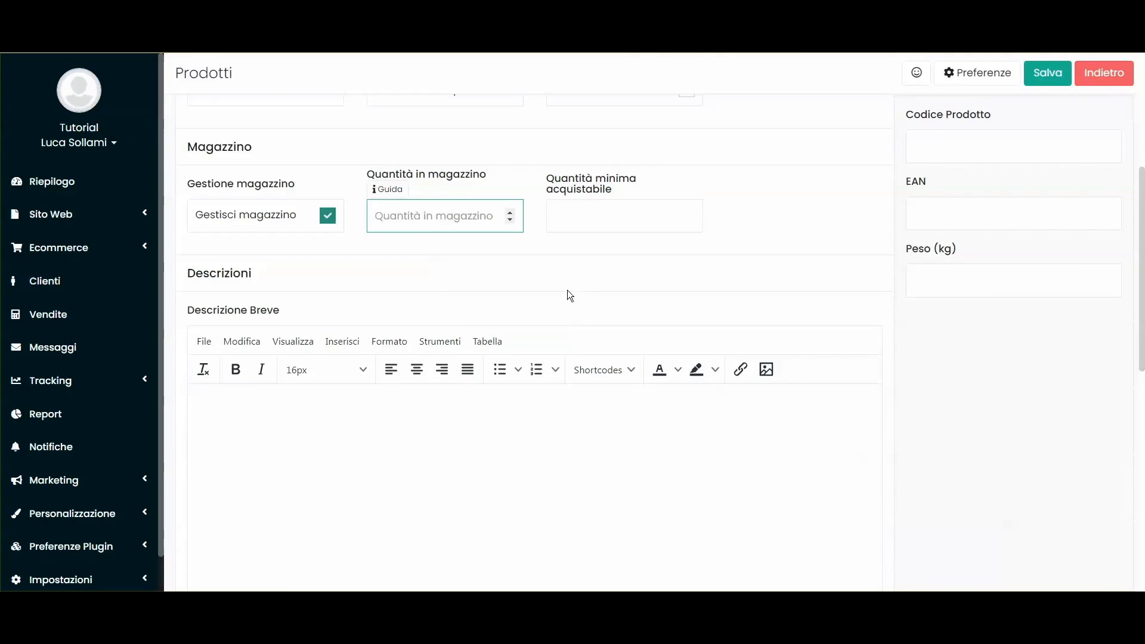
type("50")
scroll(568, 293, "up", 1)
left_click(328, 292)
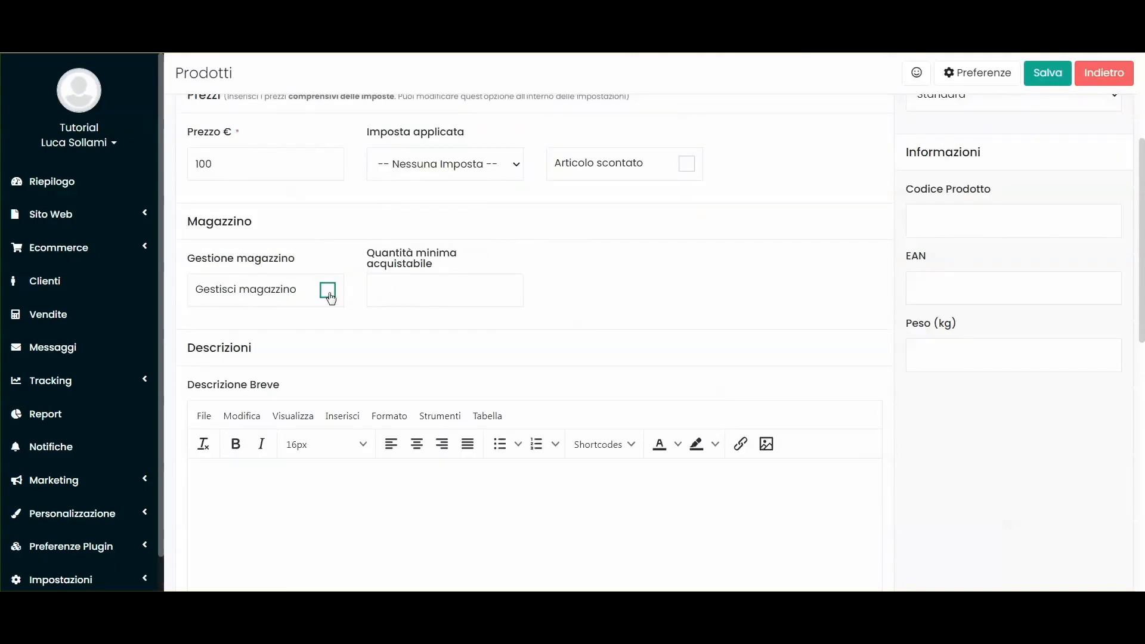
left_click(328, 290)
left_click(424, 293)
type("50")
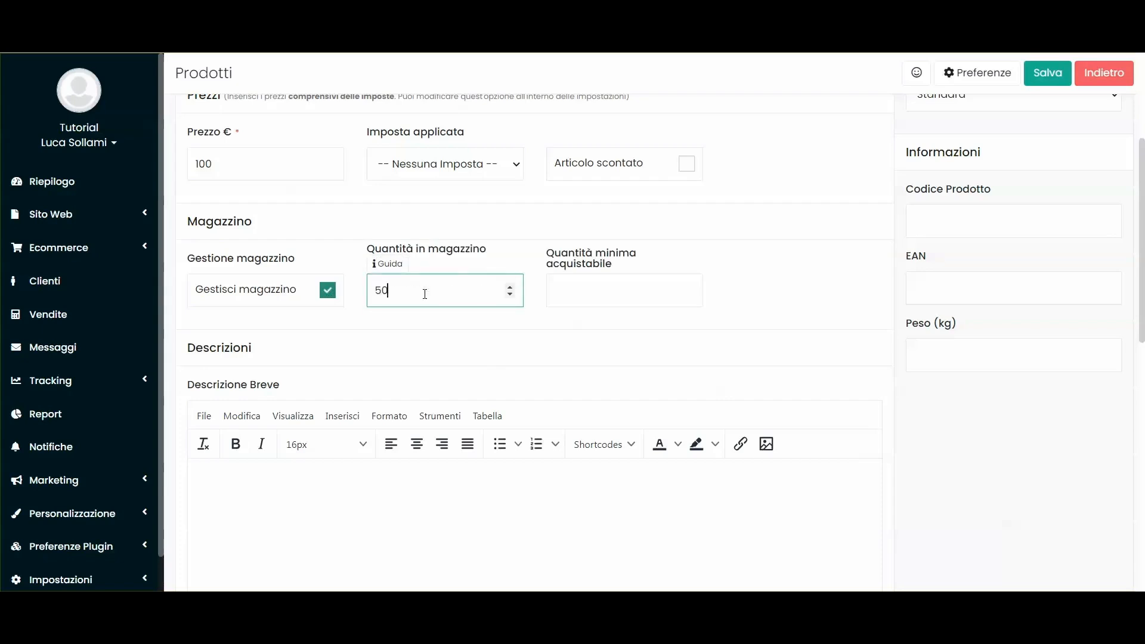
scroll(447, 285, "down", 1)
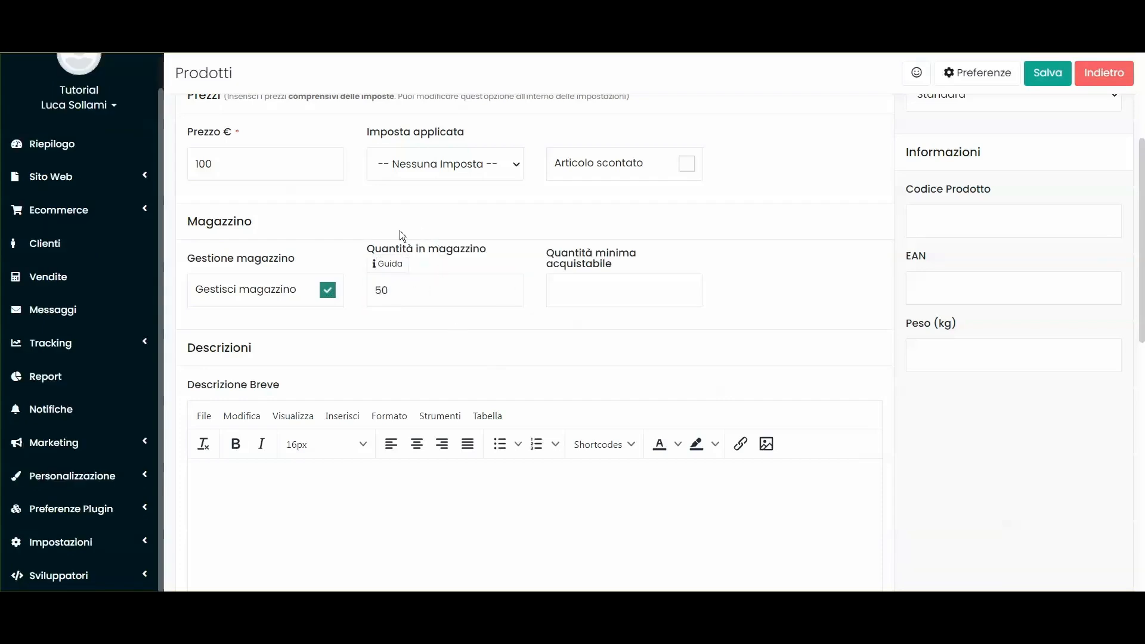
left_click_drag(396, 291, 385, 291)
type("49")
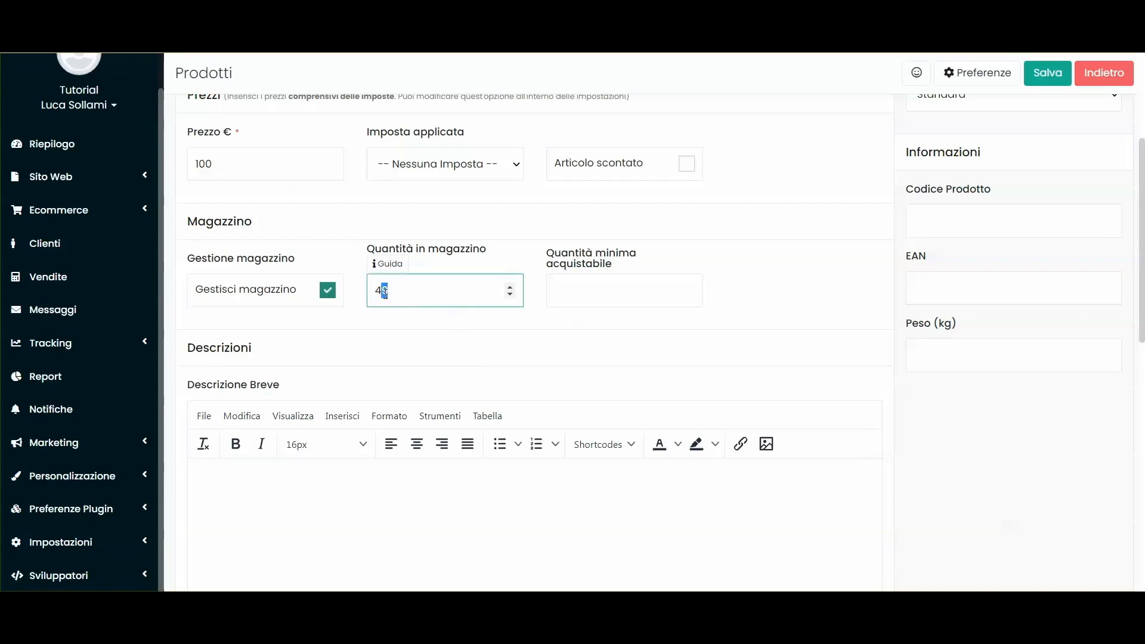
type("8")
left_click(411, 338)
Step: Correct Quantità in magazzino to 5000
left_click(409, 283)
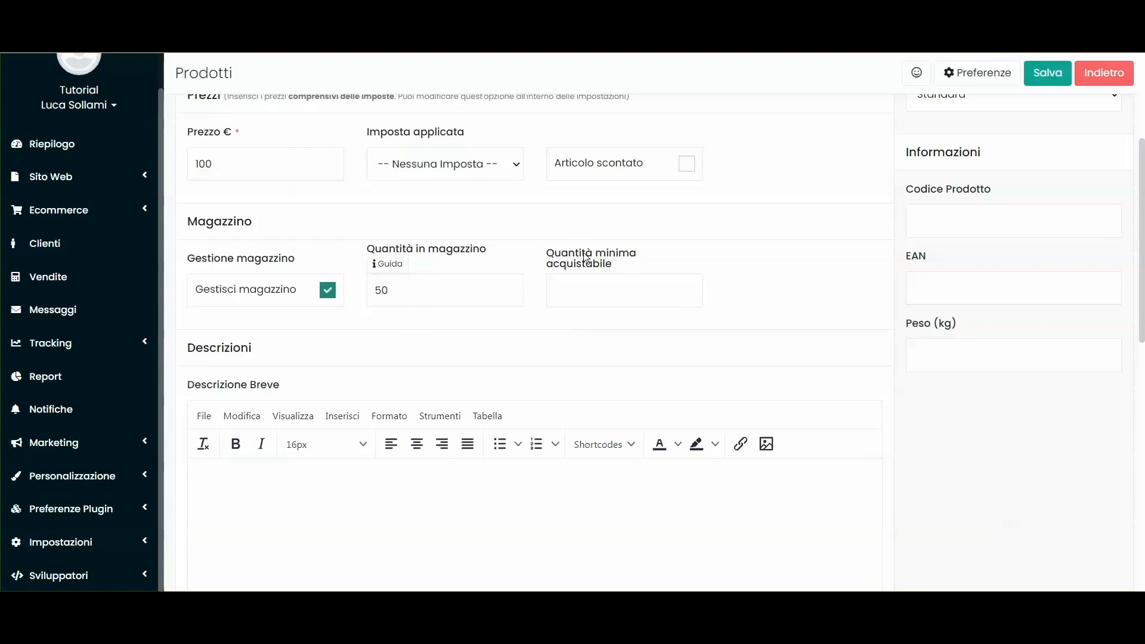
scroll(603, 286, "down", 1)
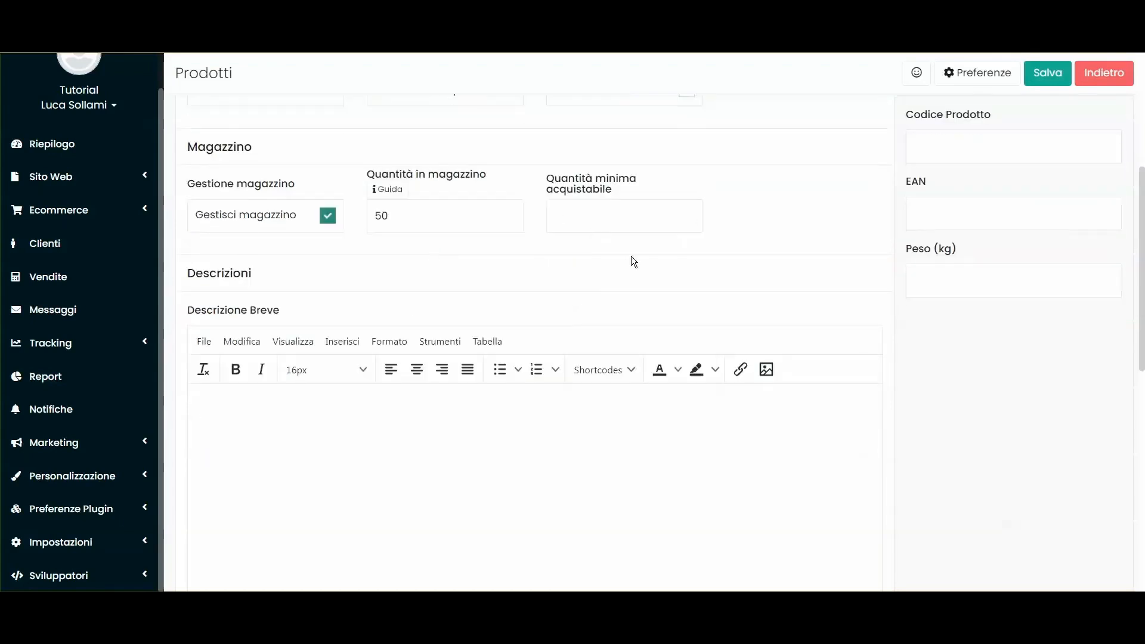
left_click(574, 216)
scroll(501, 226, "up", 4)
scroll(227, 235, "down", 3)
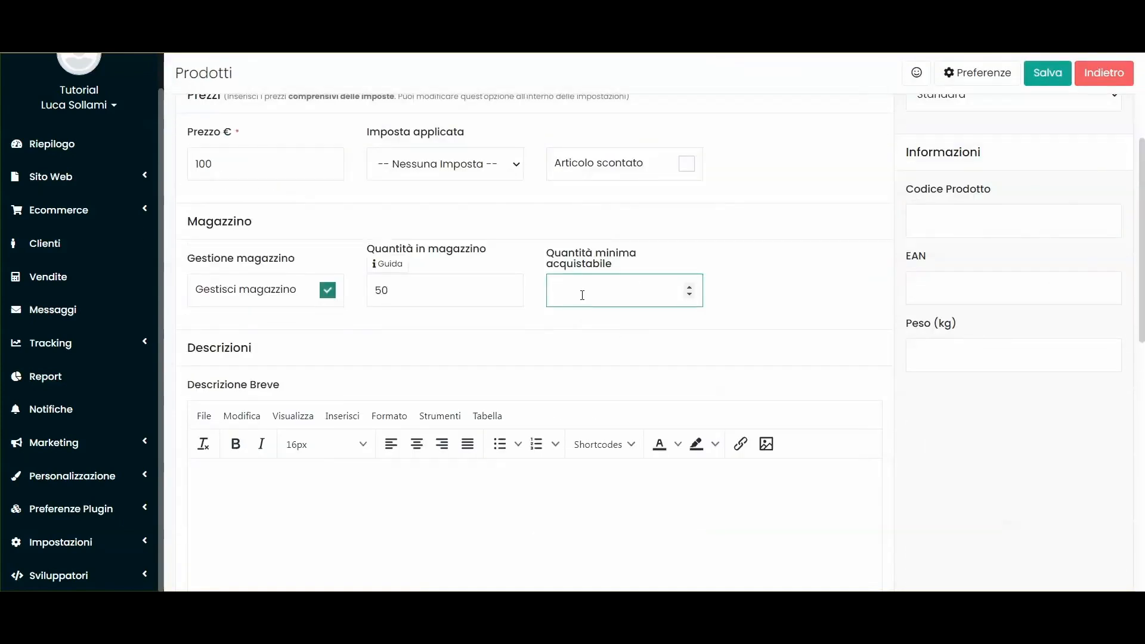
left_click(577, 321)
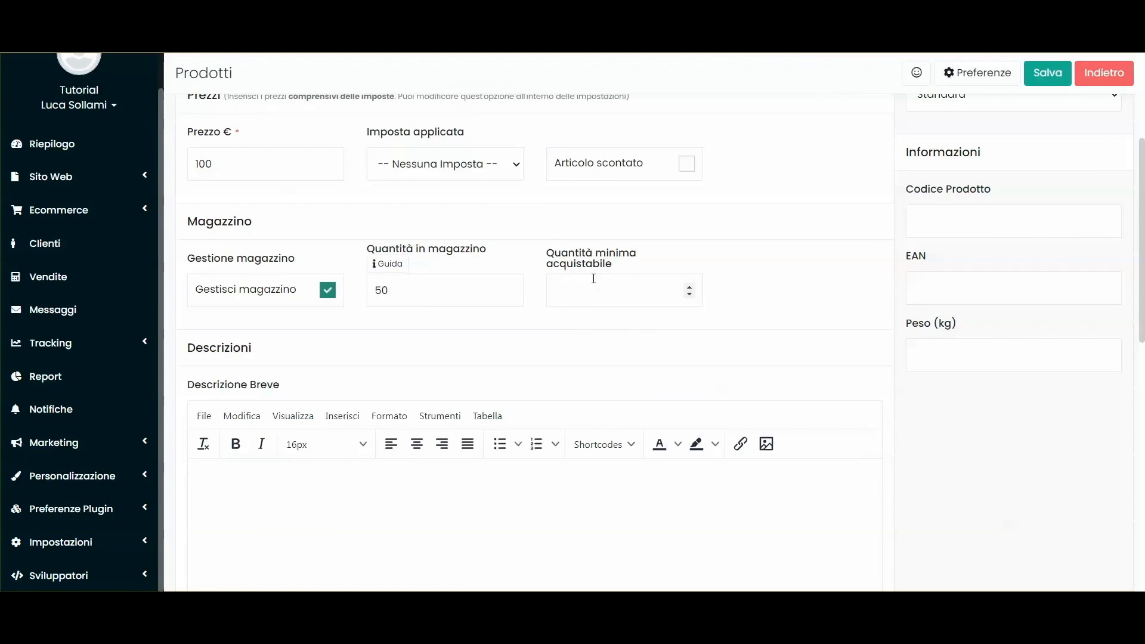
left_click(592, 294)
left_click(396, 295)
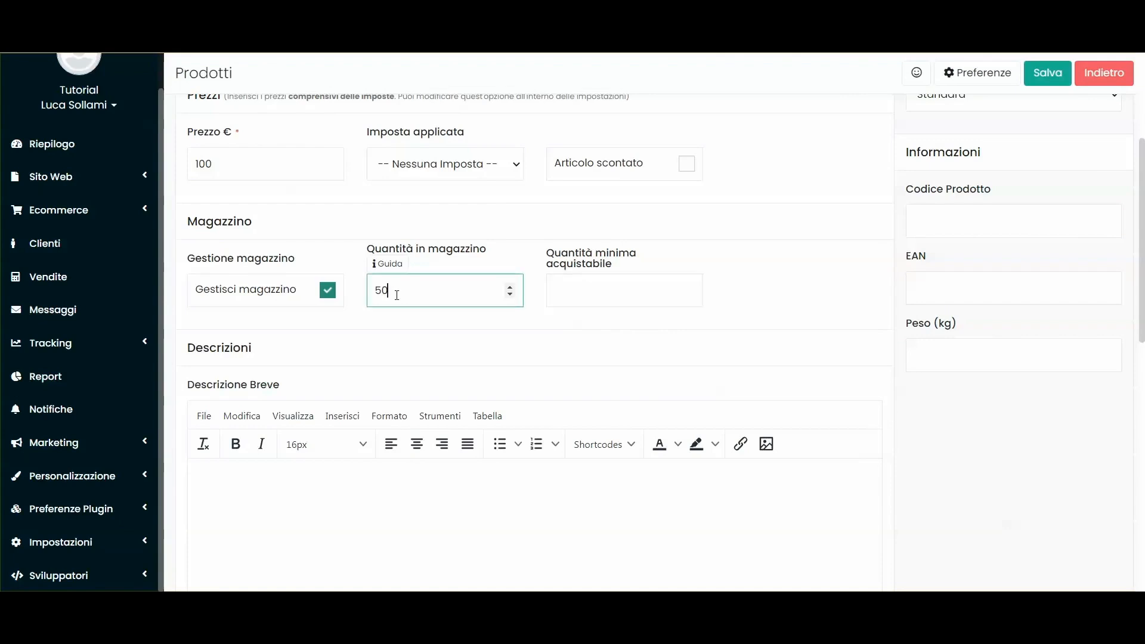
type("00")
left_click(408, 321)
Step: Set Quantità minima acquistabile to 50, leaving Vendi solo multipli unchecked
left_click(604, 285)
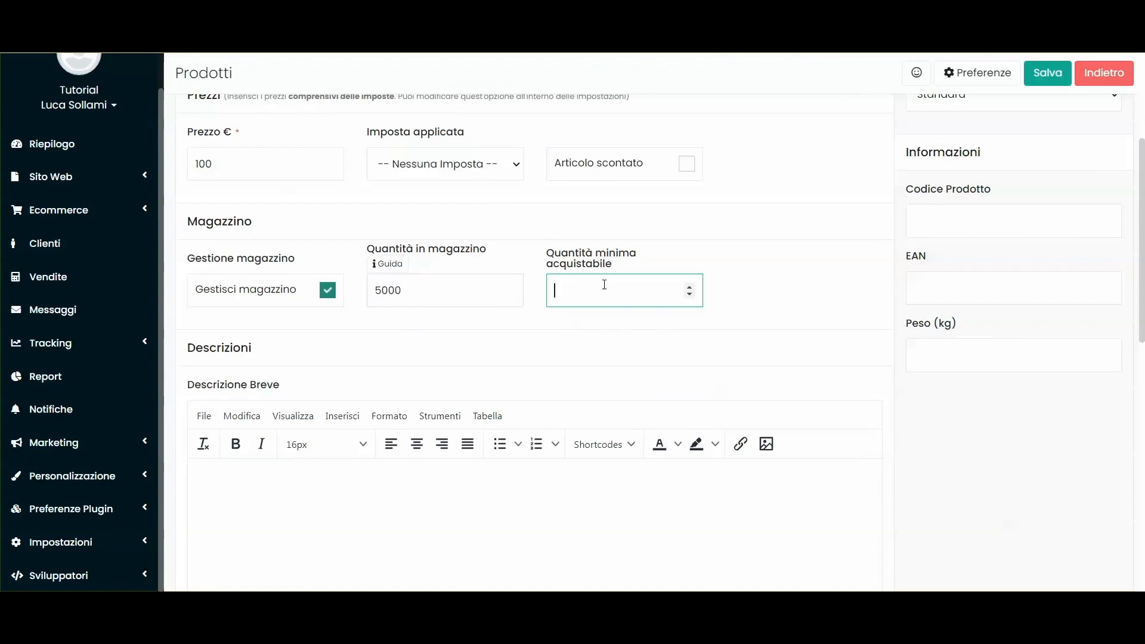
type("50")
left_click(610, 337)
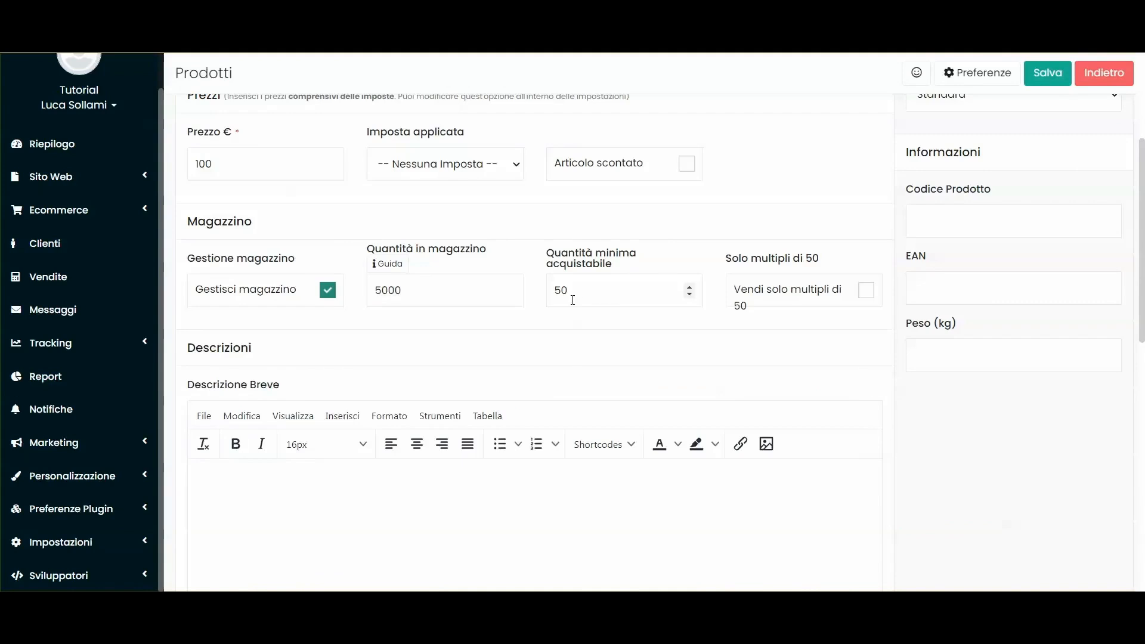
left_click(866, 289)
left_click(865, 292)
double_click(558, 291)
left_click(576, 344)
double_click(567, 291)
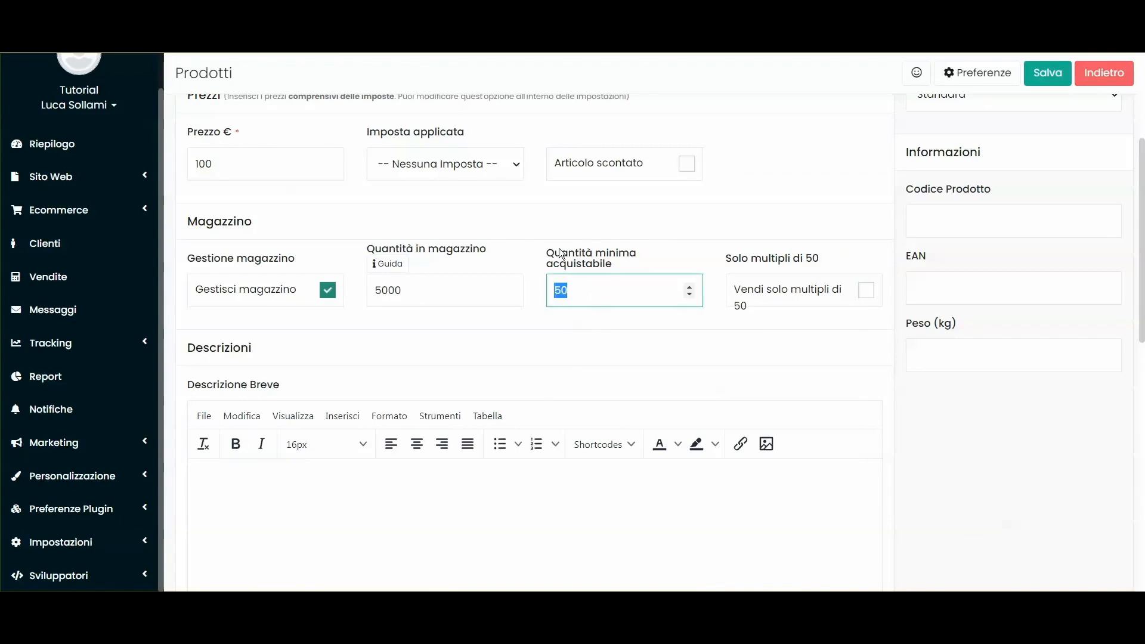
scroll(447, 328, "down", 4)
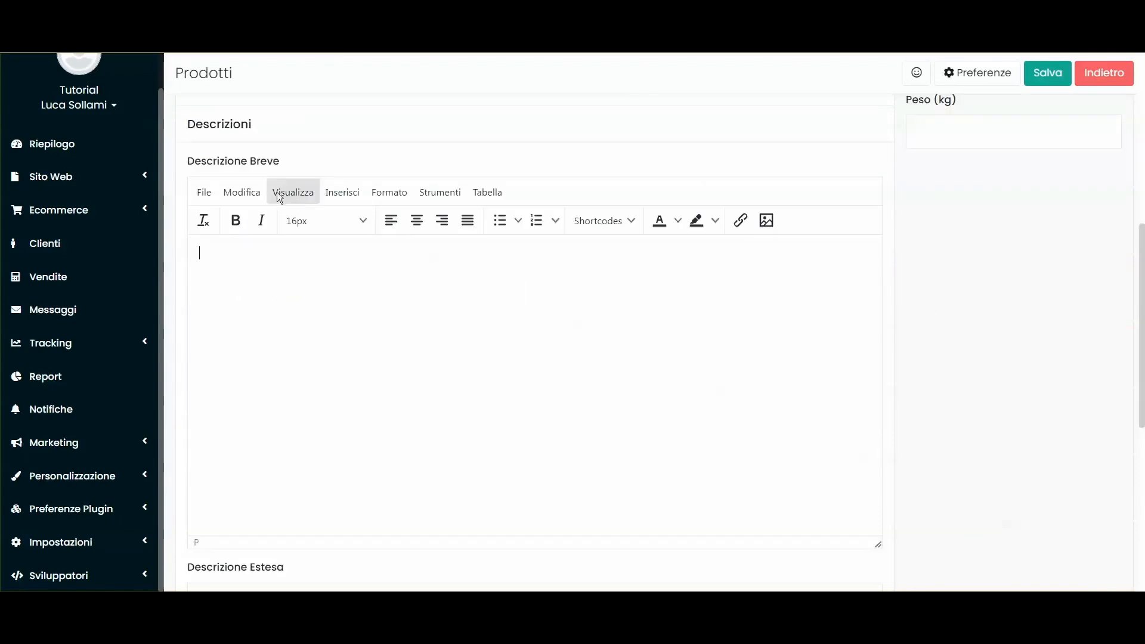
scroll(346, 298, "down", 4)
scroll(372, 333, "up", 5)
scroll(302, 317, "down", 7)
scroll(307, 334, "down", 1)
scroll(309, 335, "up", 7)
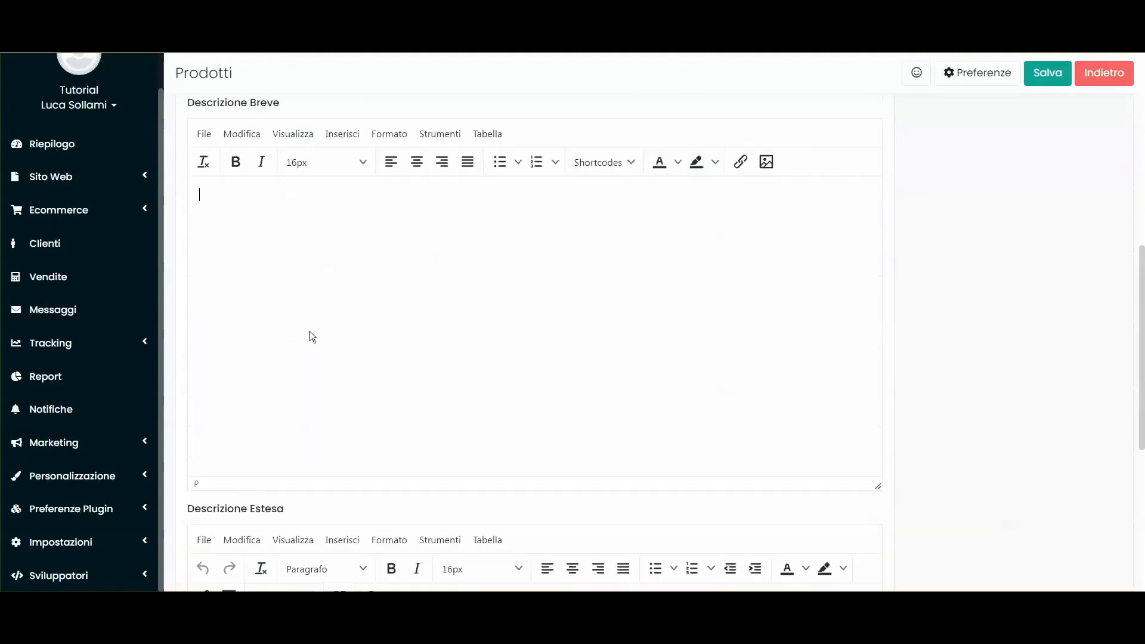
scroll(334, 301, "down", 6)
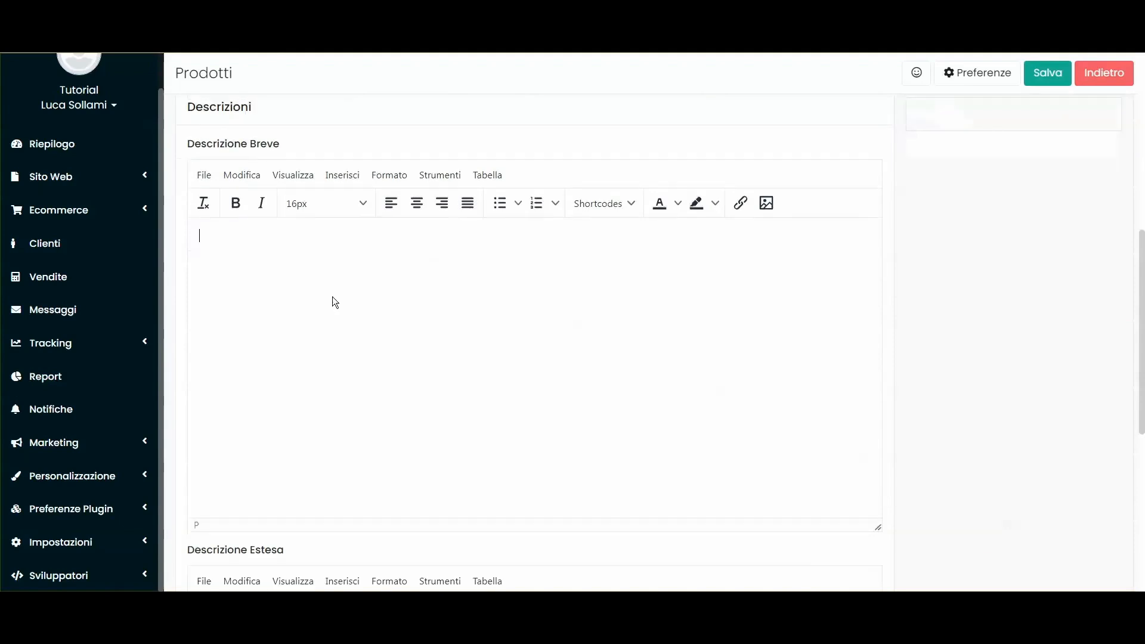
scroll(459, 294, "up", 5)
scroll(460, 293, "up", 1)
left_click(266, 322)
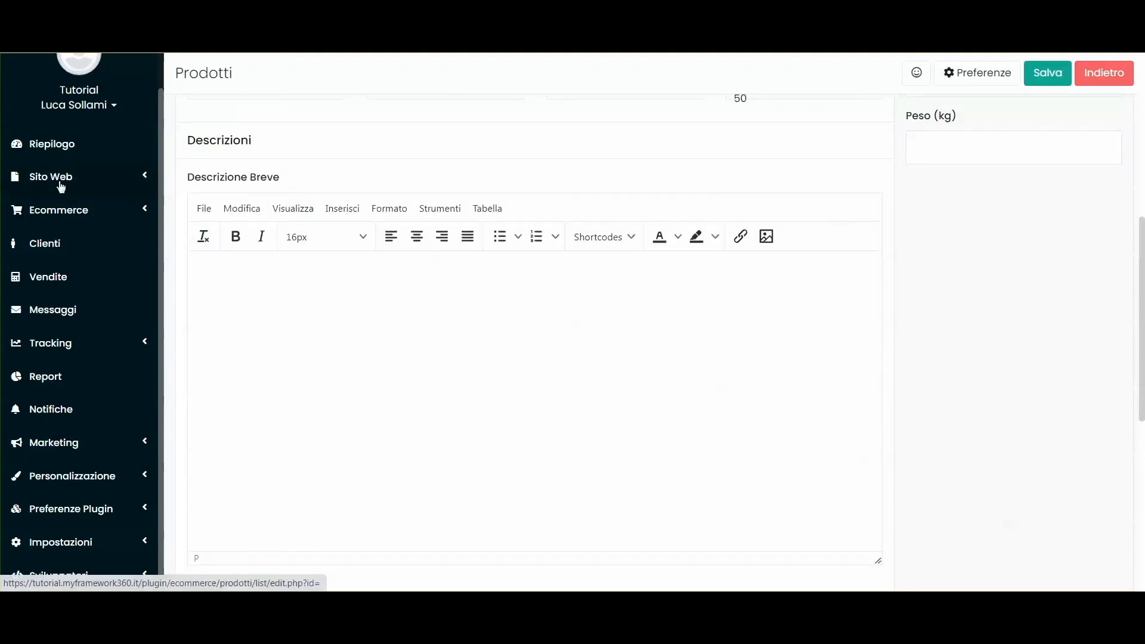
left_click(57, 182)
left_click(106, 177)
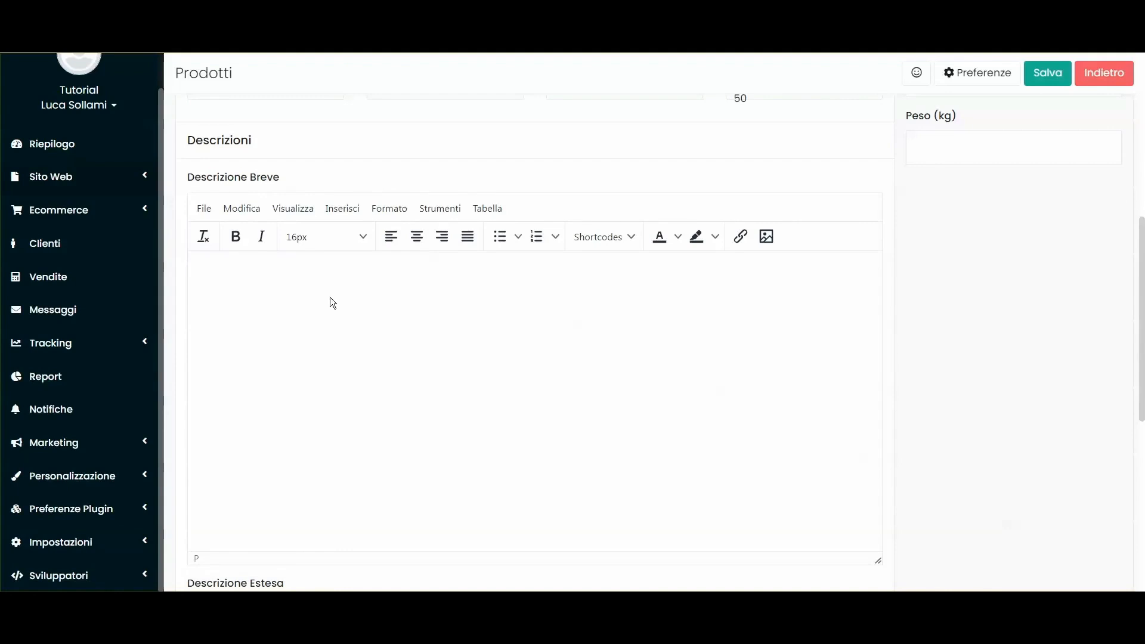
scroll(457, 136, "down", 1)
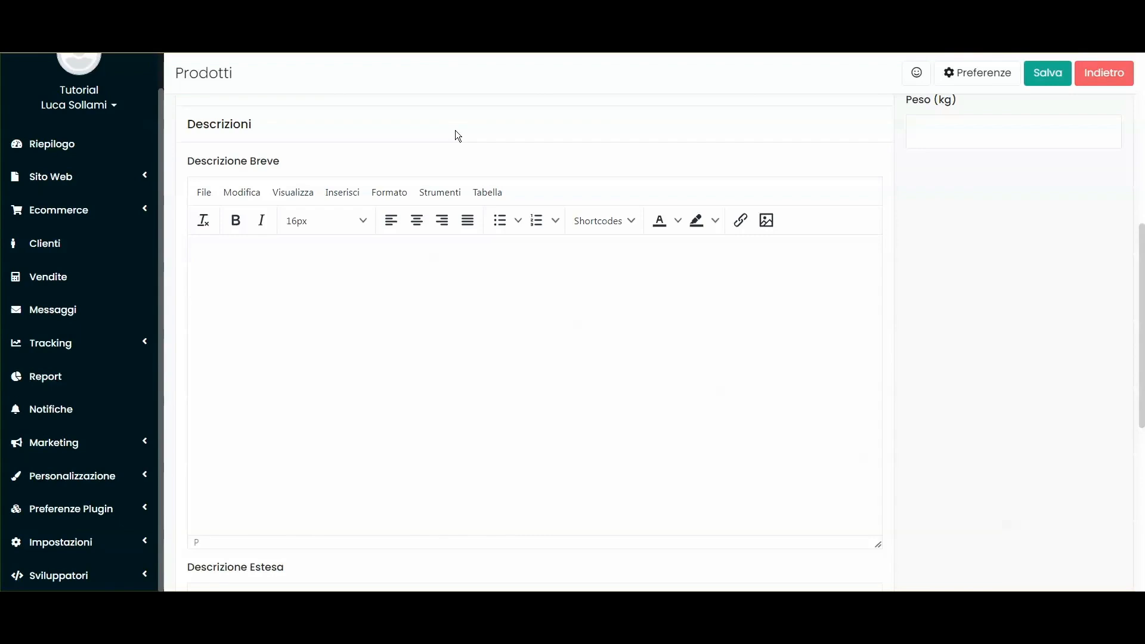
scroll(421, 300, "down", 6)
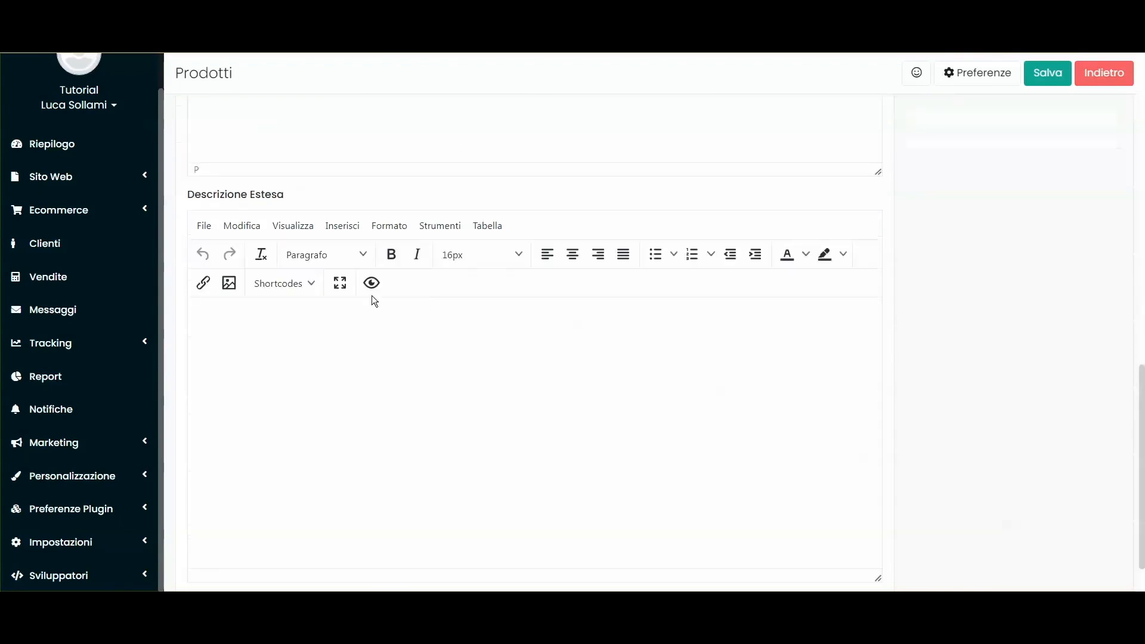
left_click(355, 313)
scroll(354, 388, "up", 3)
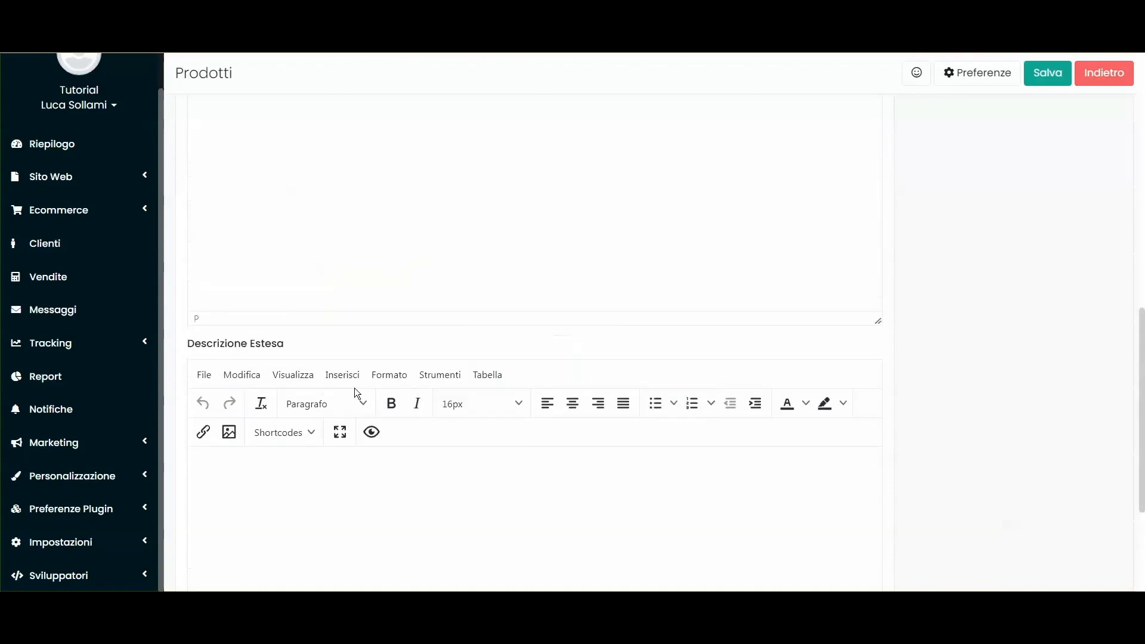
scroll(348, 284, "up", 8)
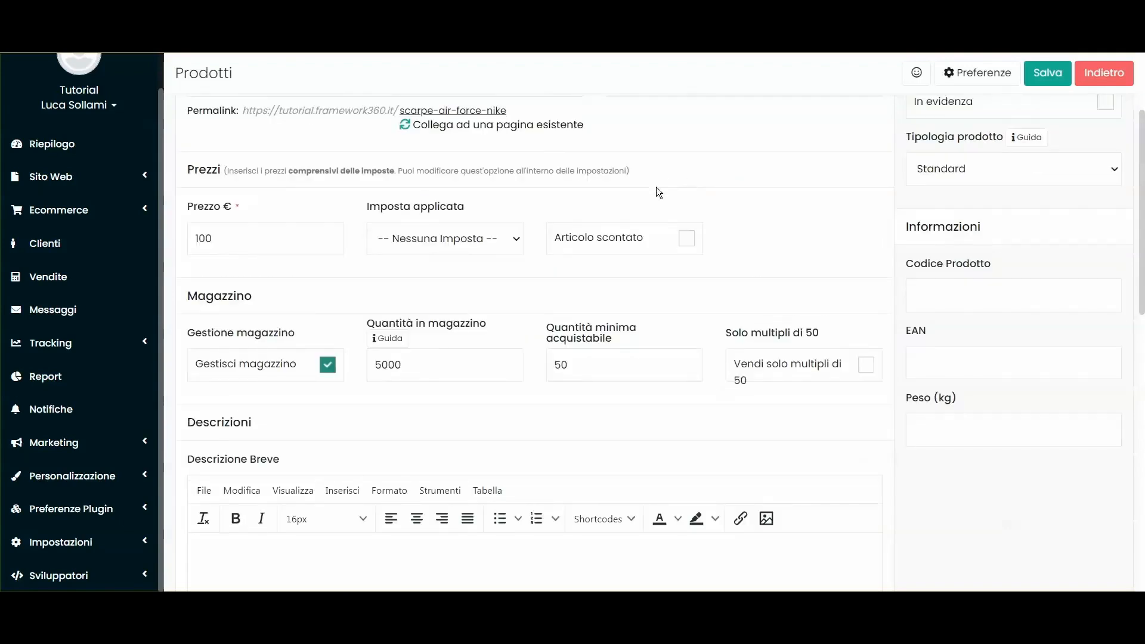
scroll(658, 159, "up", 4)
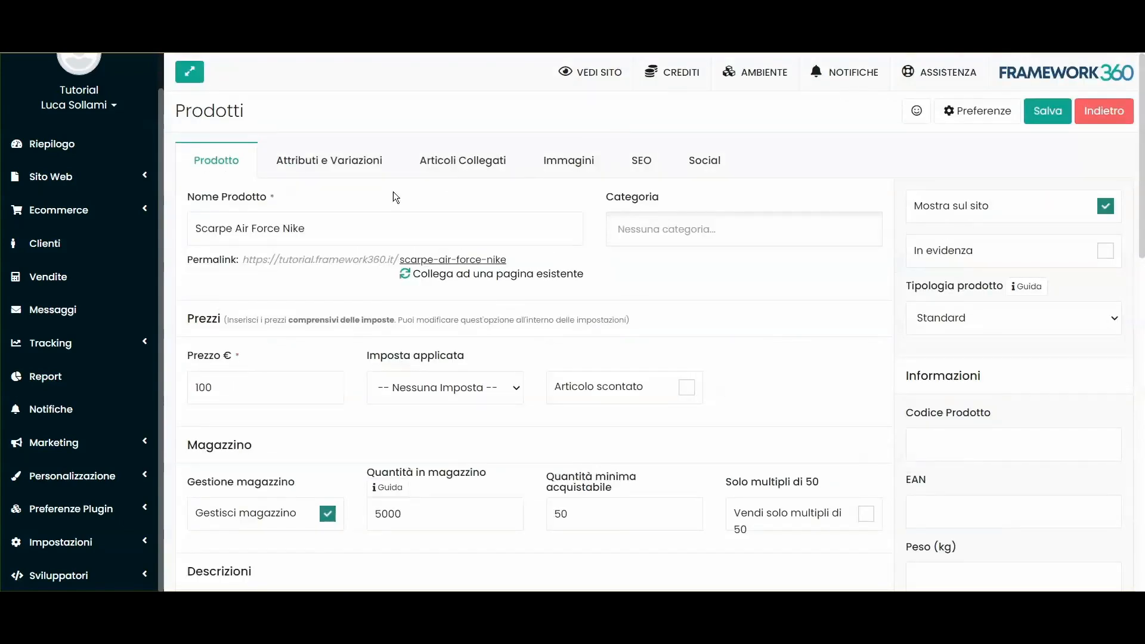
Step: Tick Abilita campo personalizzato under Attributi e Variazioni, then reach the empty Attributi page
left_click(315, 161)
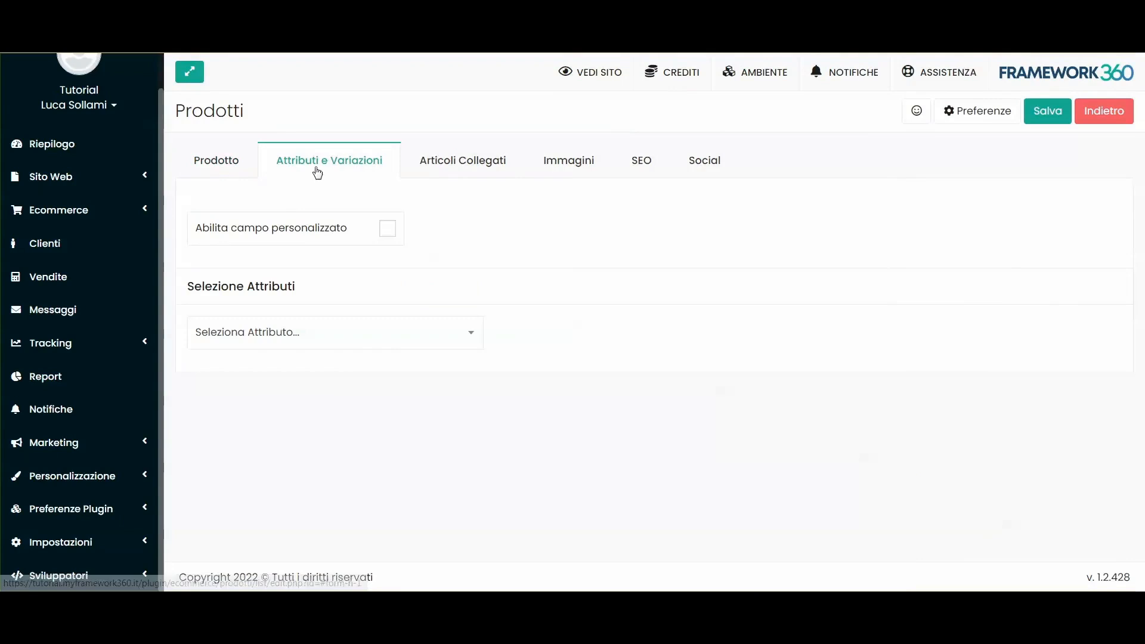
left_click(256, 339)
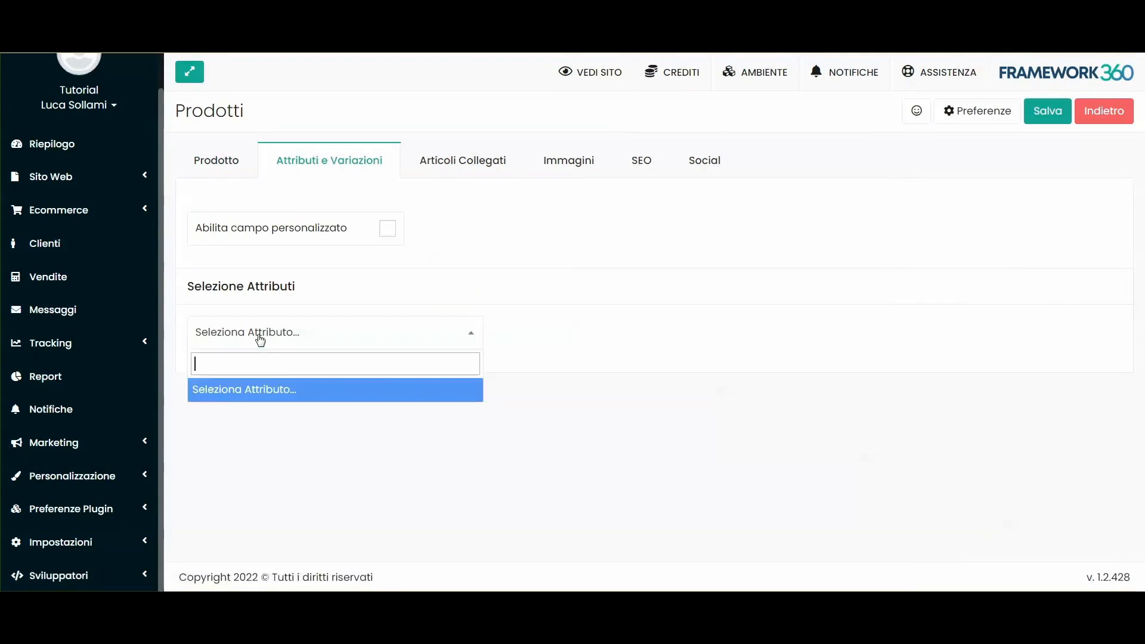
left_click(388, 228)
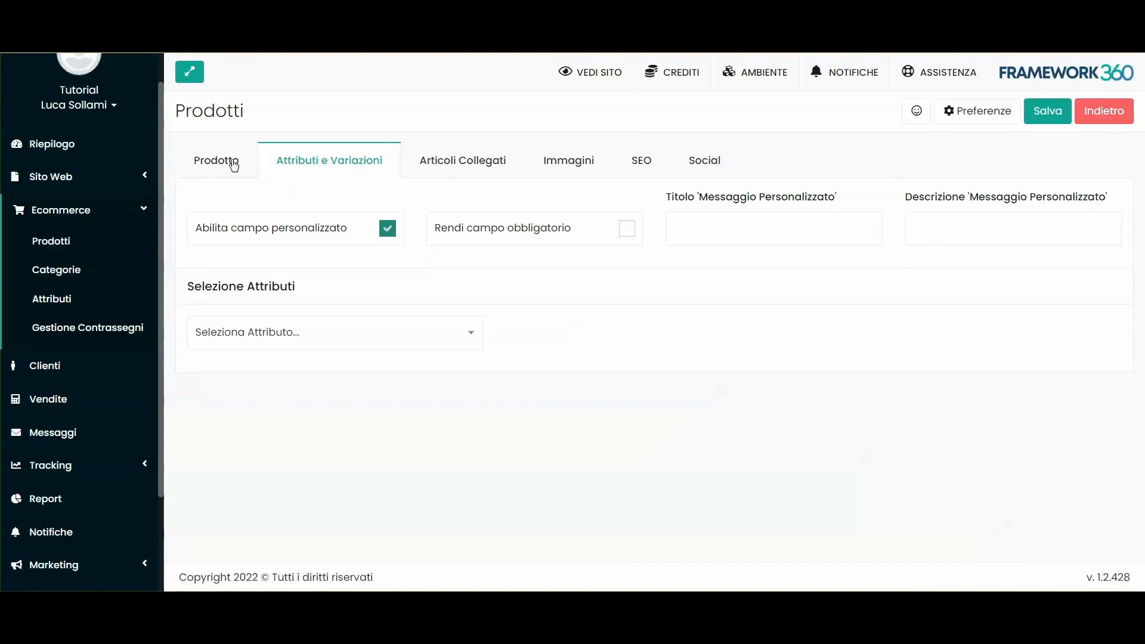
left_click(233, 162)
left_click(291, 162)
left_click(60, 223)
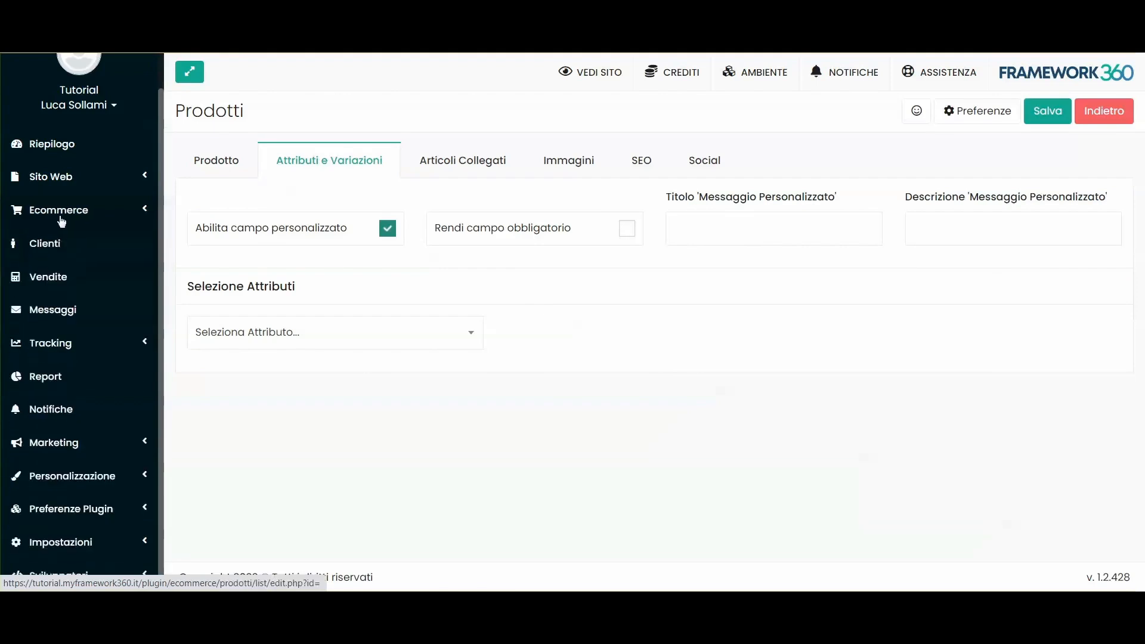
left_click(59, 211)
right_click(54, 301)
Step: Create a new attribute named Colore with the colour type
left_click(82, 311)
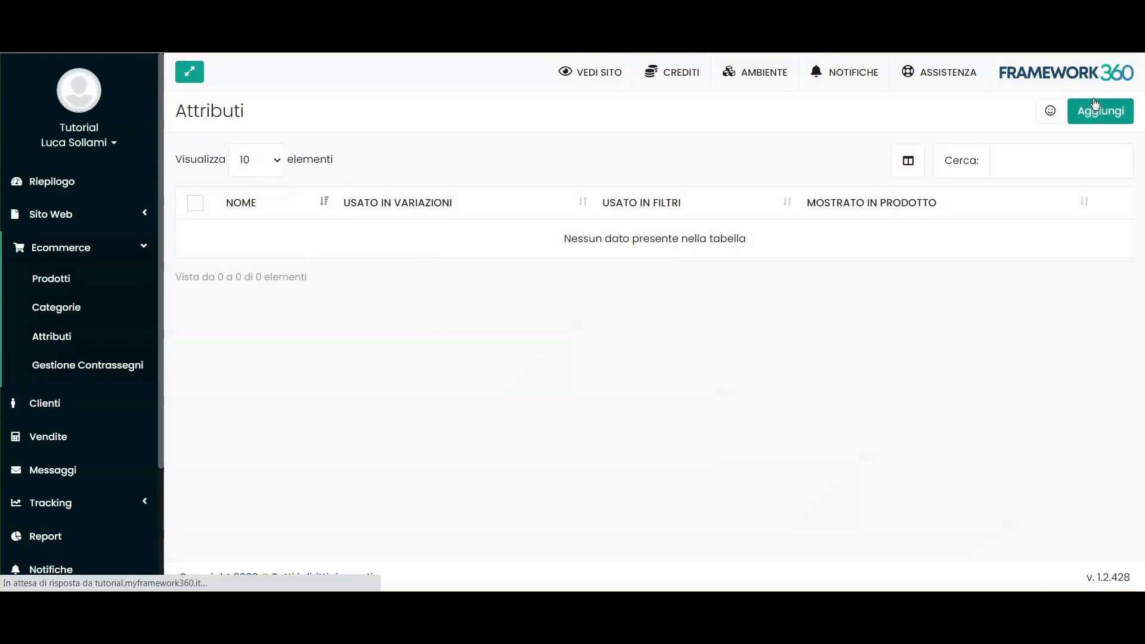
left_click(1097, 109)
left_click(243, 229)
type("Colore")
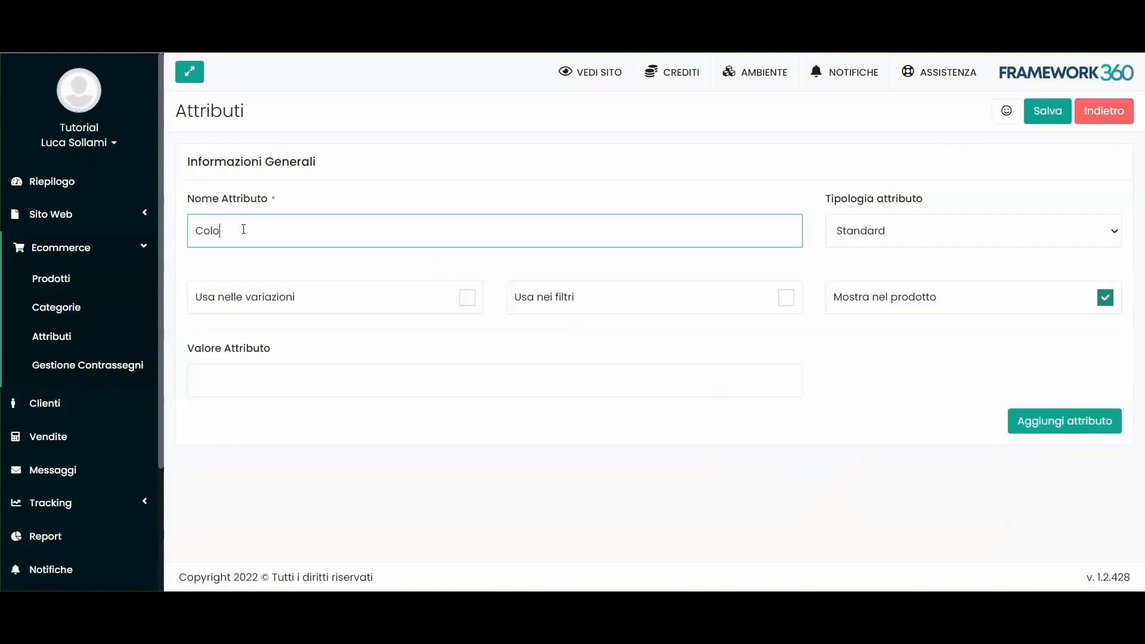
left_click(846, 231)
left_click(849, 271)
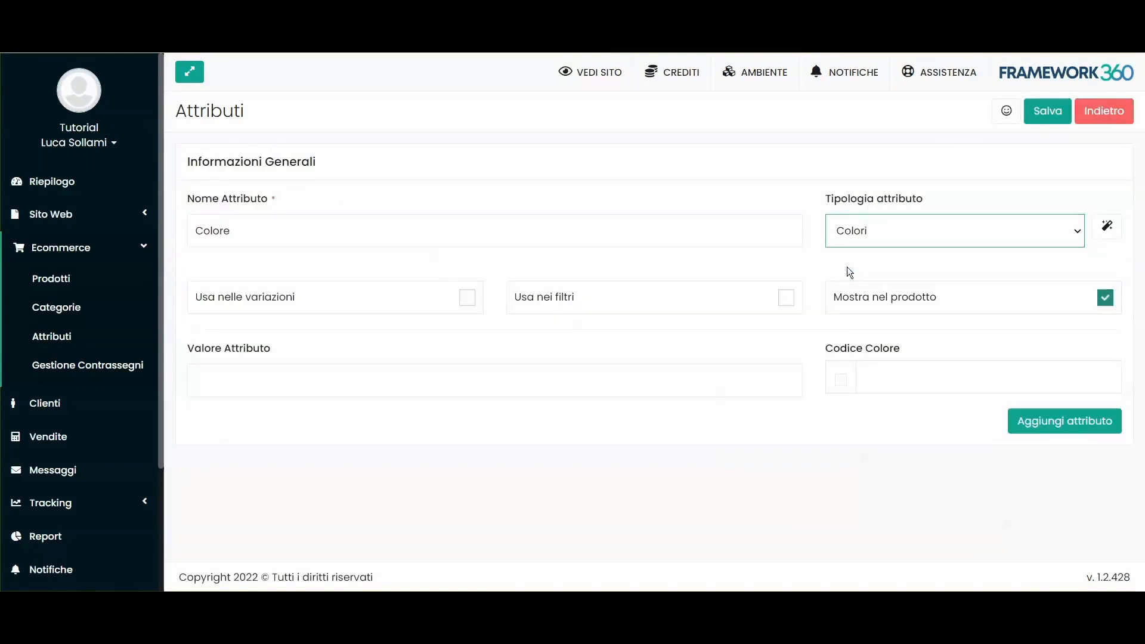
Step: Add the value Rosso and darken its colour code to #be0000
left_click(862, 380)
left_click(842, 378)
left_click_drag(793, 428, 825, 424)
left_click(406, 377)
type("Rosso")
left_click_drag(286, 391, 199, 381)
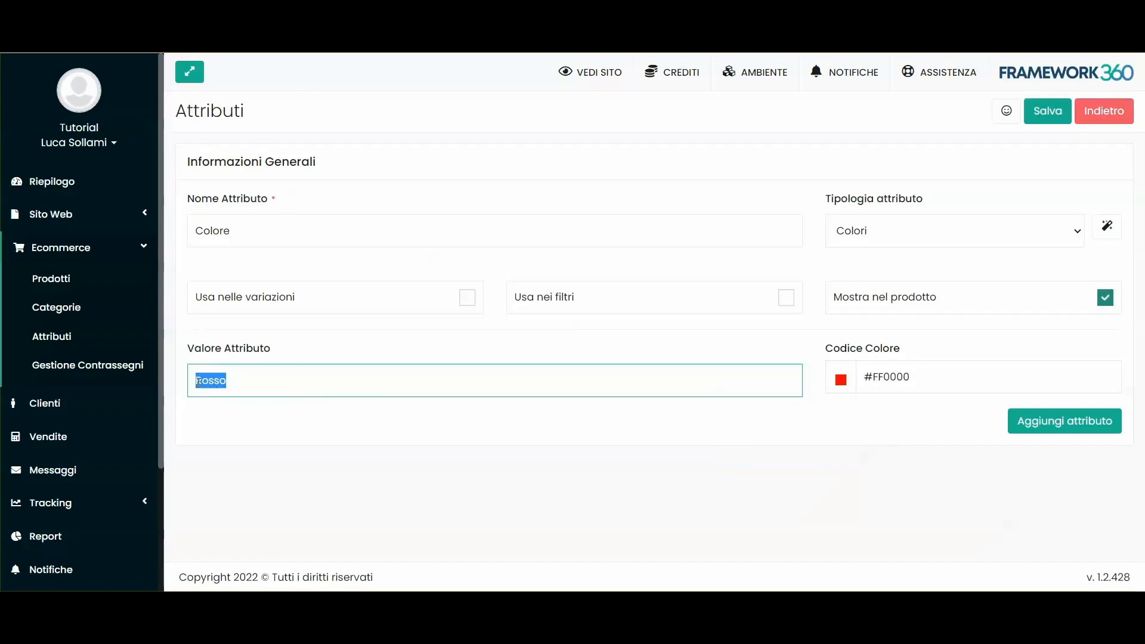
double_click(888, 377)
left_click(865, 410)
left_click(840, 380)
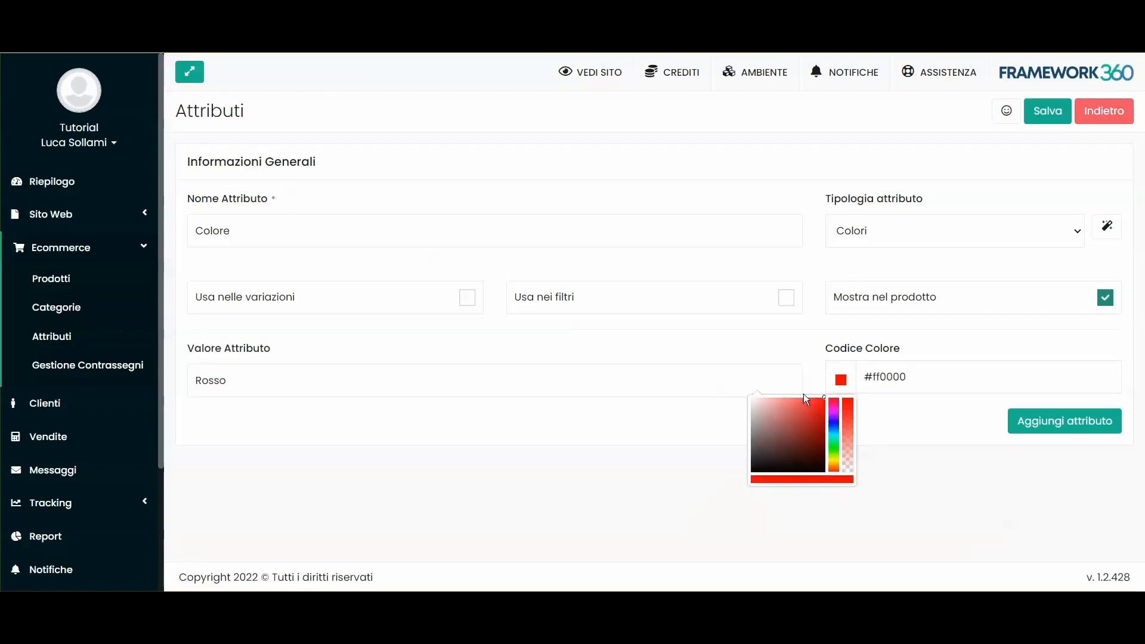
left_click(835, 381)
left_click_drag(824, 399, 904, 424)
left_click(905, 421)
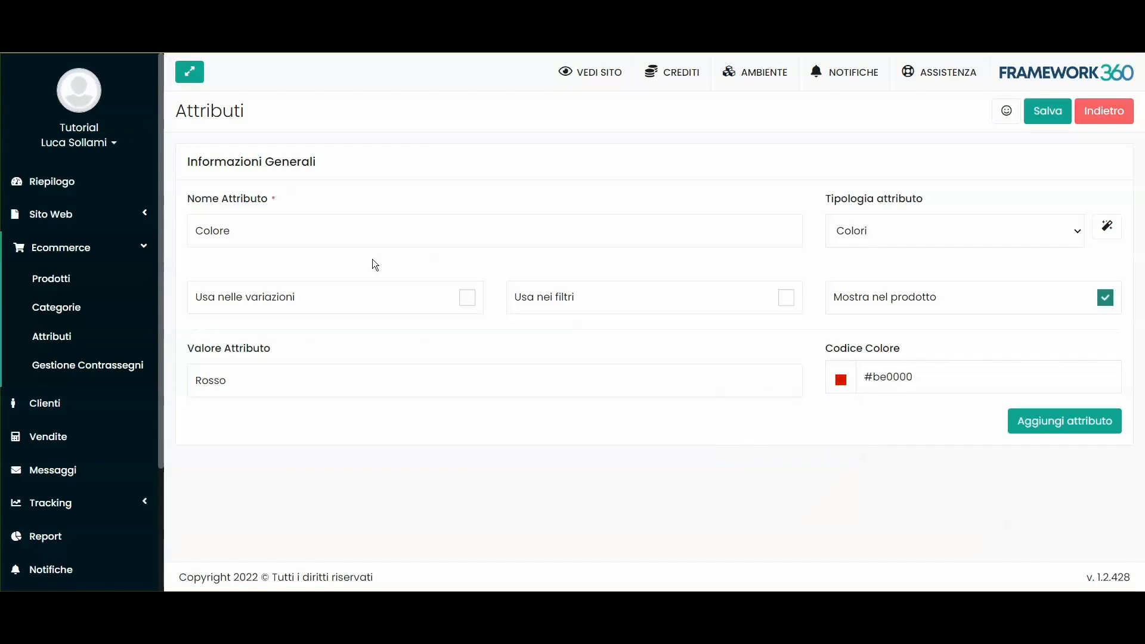
Step: Enable Usa nelle variazioni and add the values Verde and Bianco
double_click(212, 229)
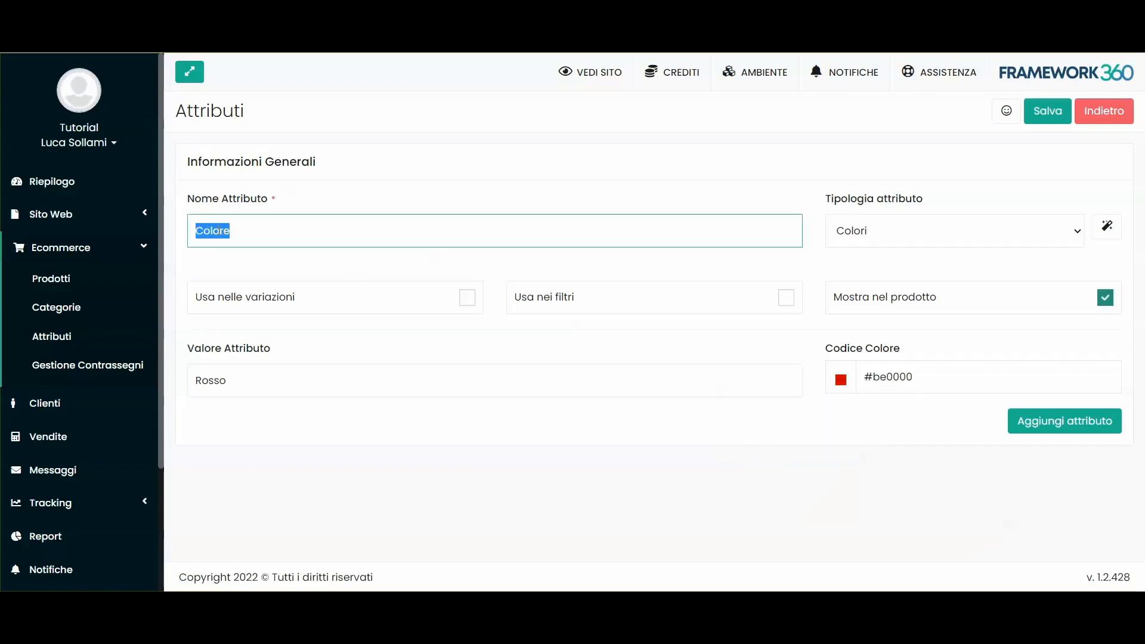
left_click(455, 300)
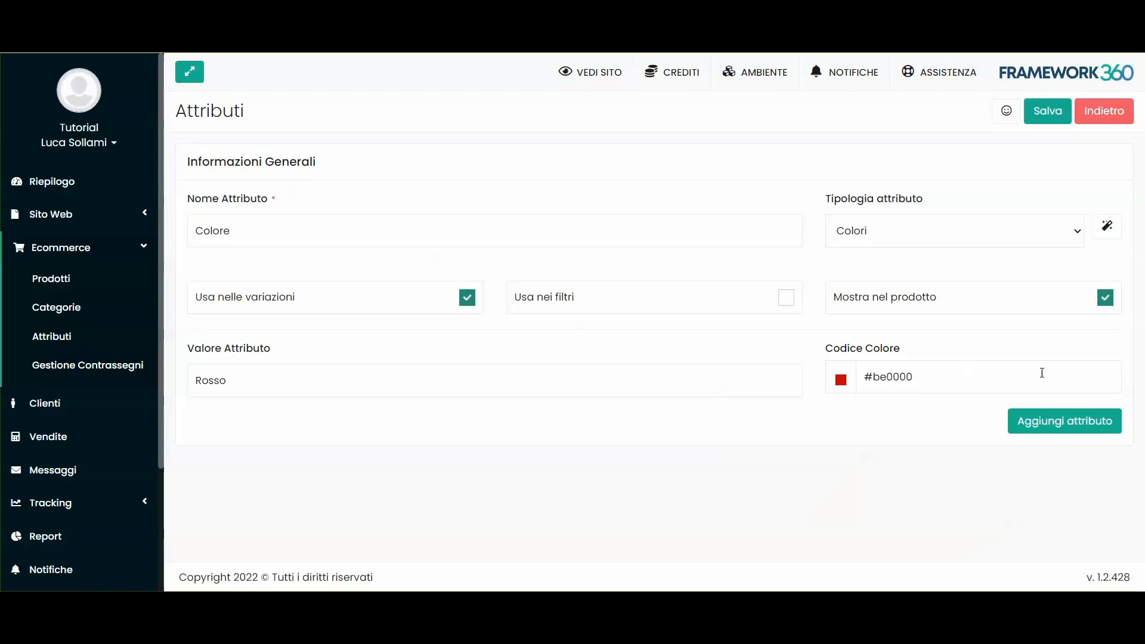
left_click(1051, 422)
left_click(314, 465)
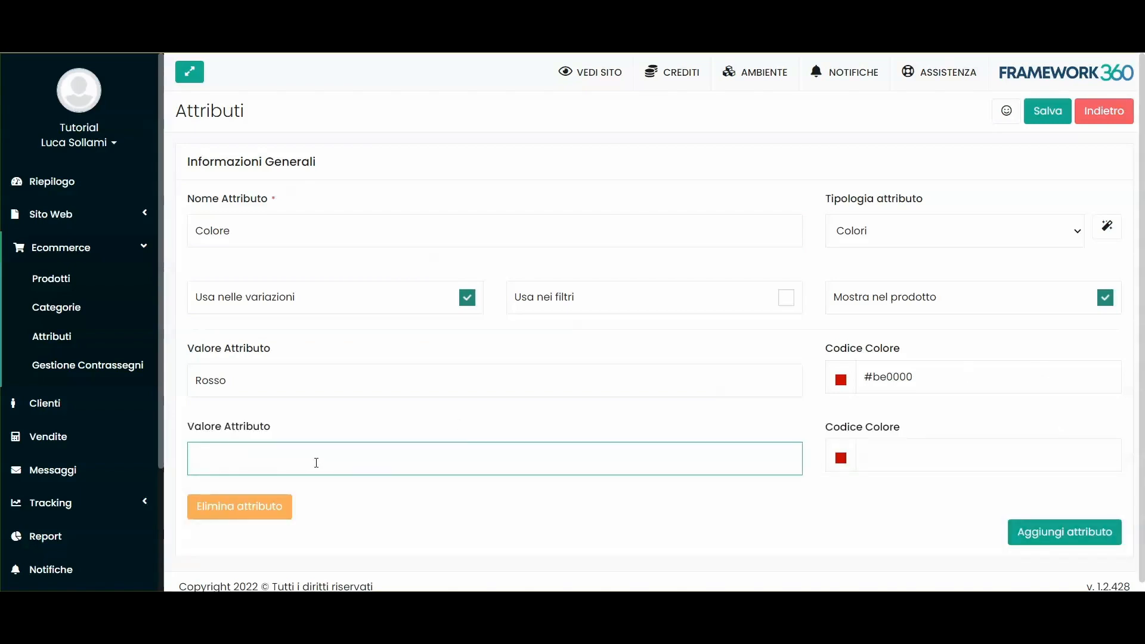
type("Verde")
left_click(1065, 532)
left_click(328, 447)
type("Bianco")
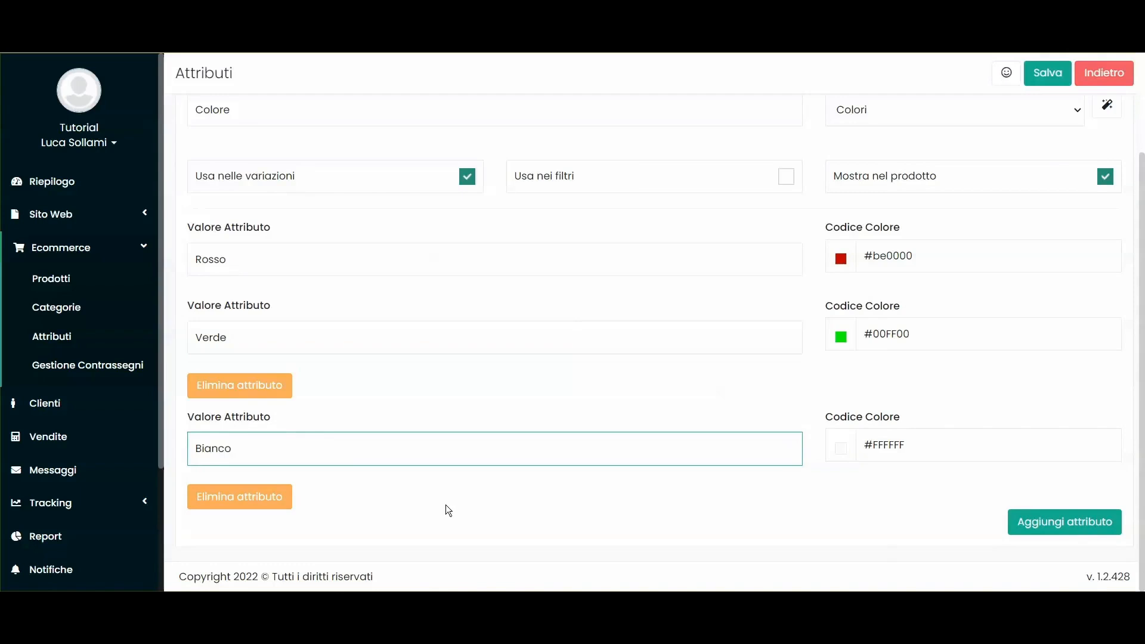
Step: Enable Usa nei filtri for the Colore attribute
scroll(656, 418, "up", 2)
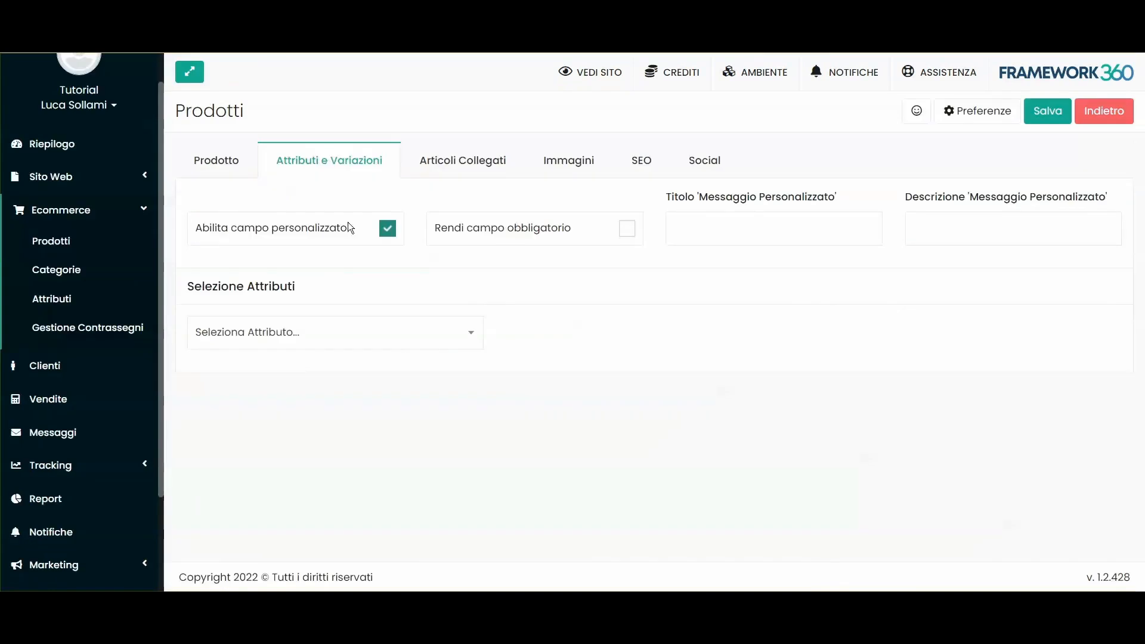
left_click(206, 160)
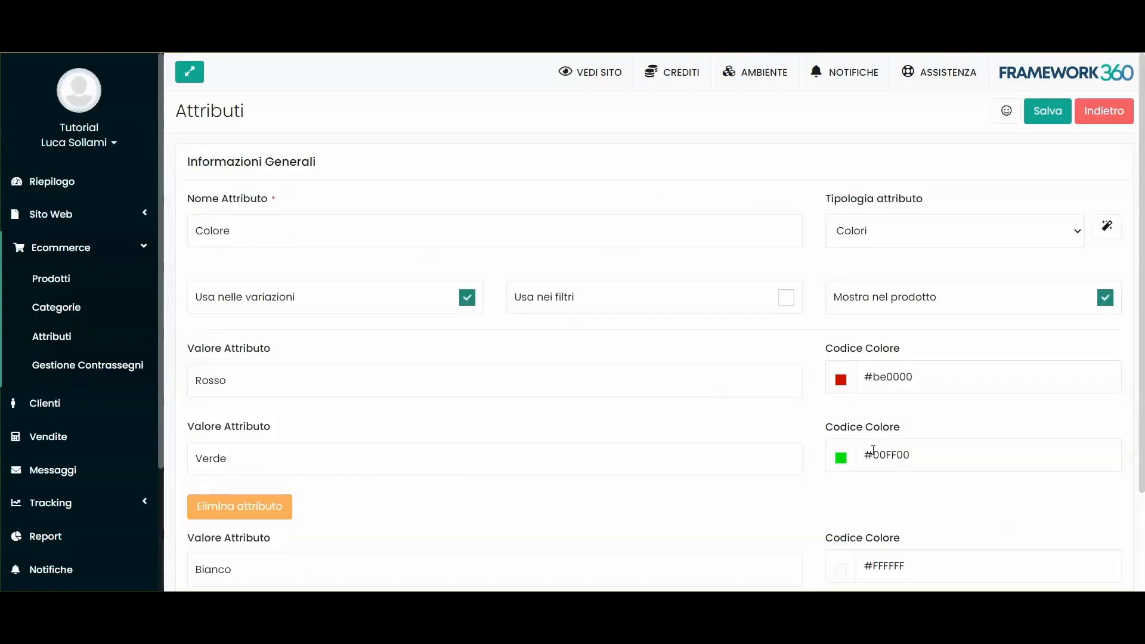
scroll(854, 441, "down", 3)
scroll(835, 441, "up", 3)
left_click(642, 299)
scroll(881, 467, "down", 3)
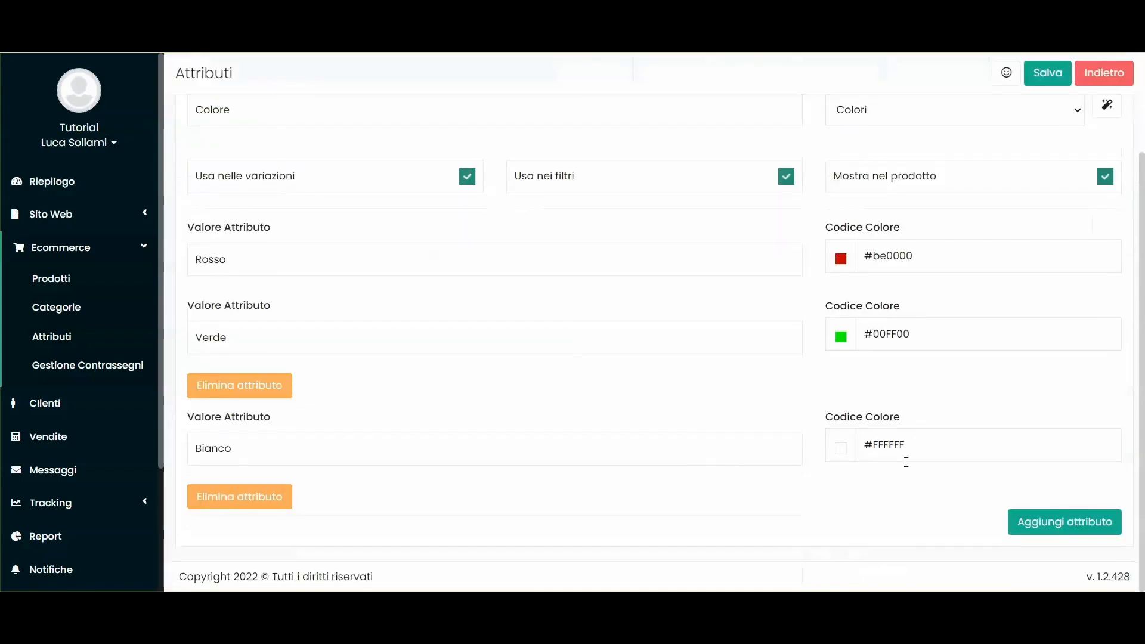
scroll(938, 385, "up", 3)
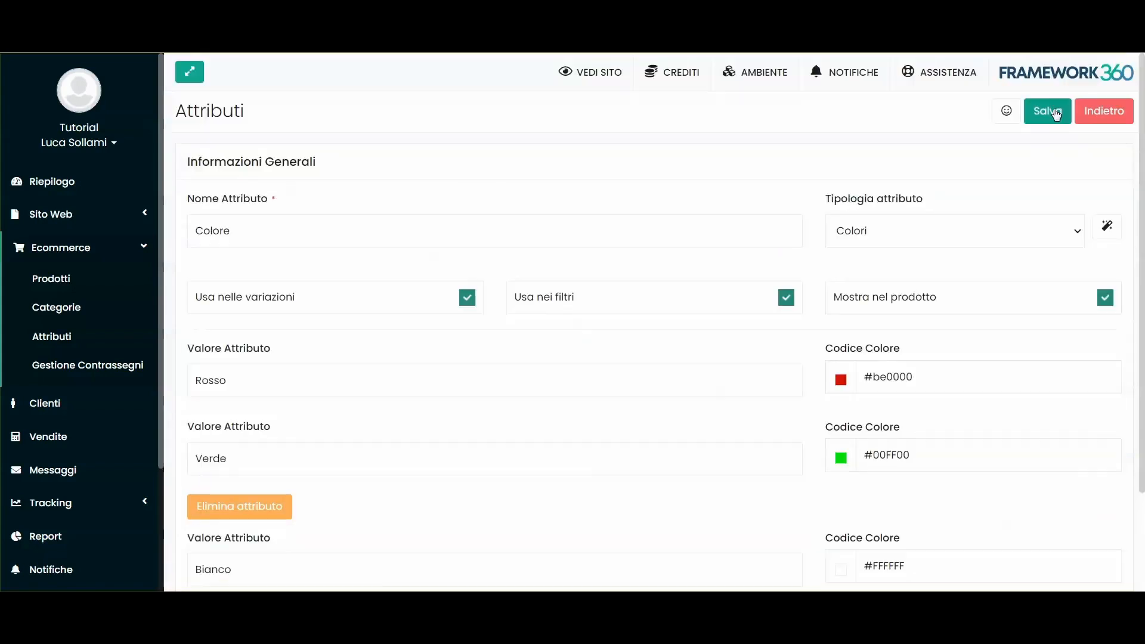
Step: Save the Colore attribute and pick Colore as the product's attribute
left_click(1053, 112)
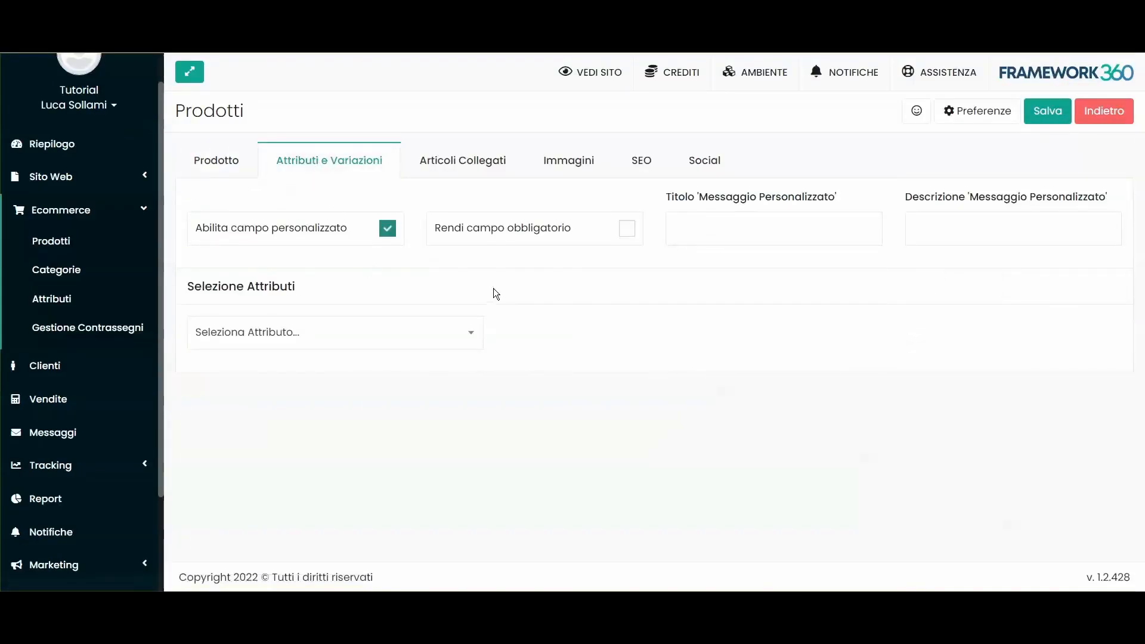
left_click(252, 336)
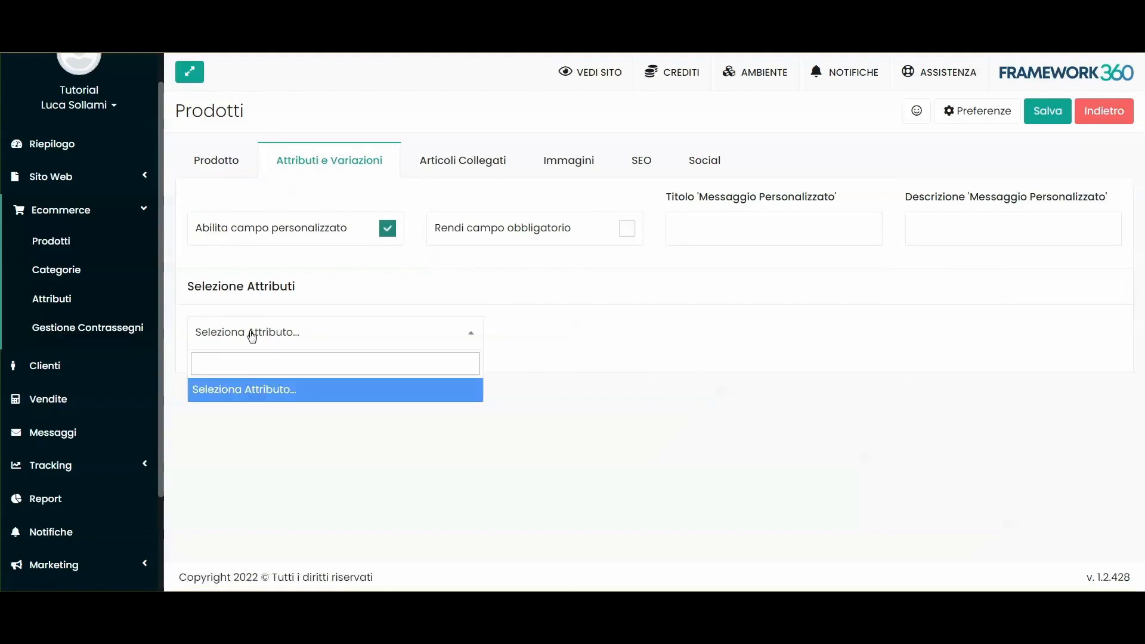
type("col")
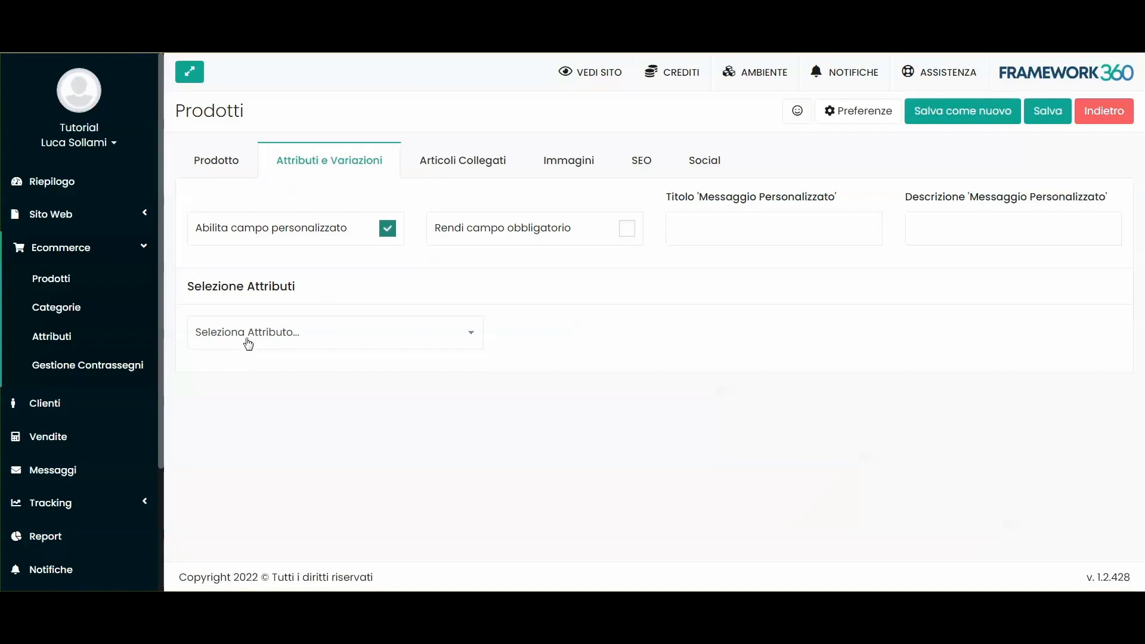
left_click(247, 341)
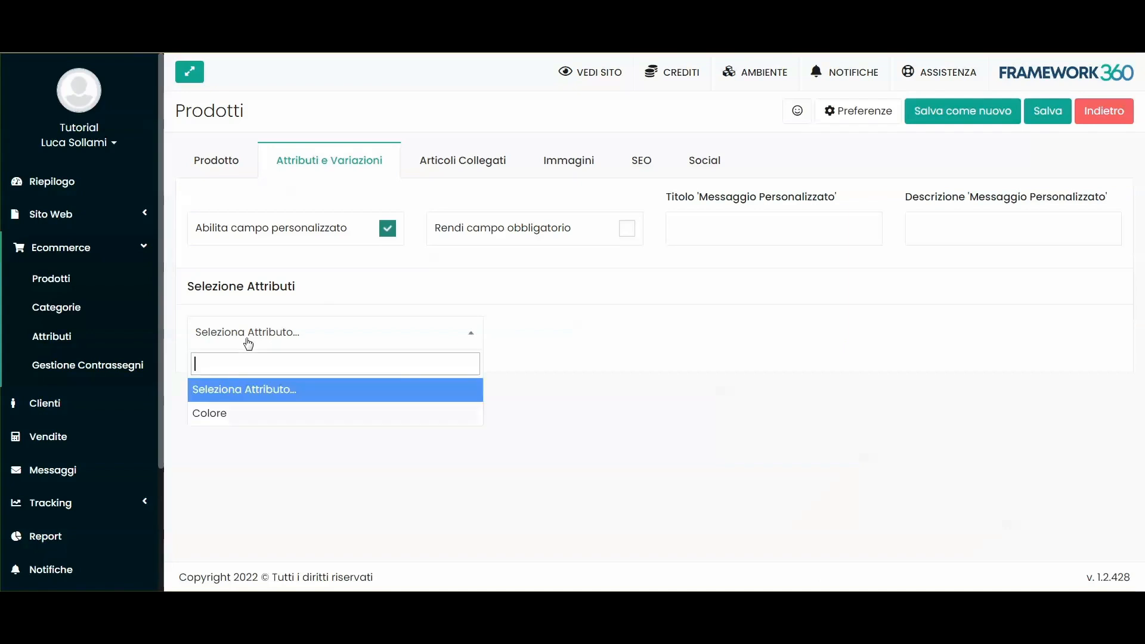
left_click(224, 412)
Step: Select Rosso and Bianco as the product's Colore values
left_click(530, 320)
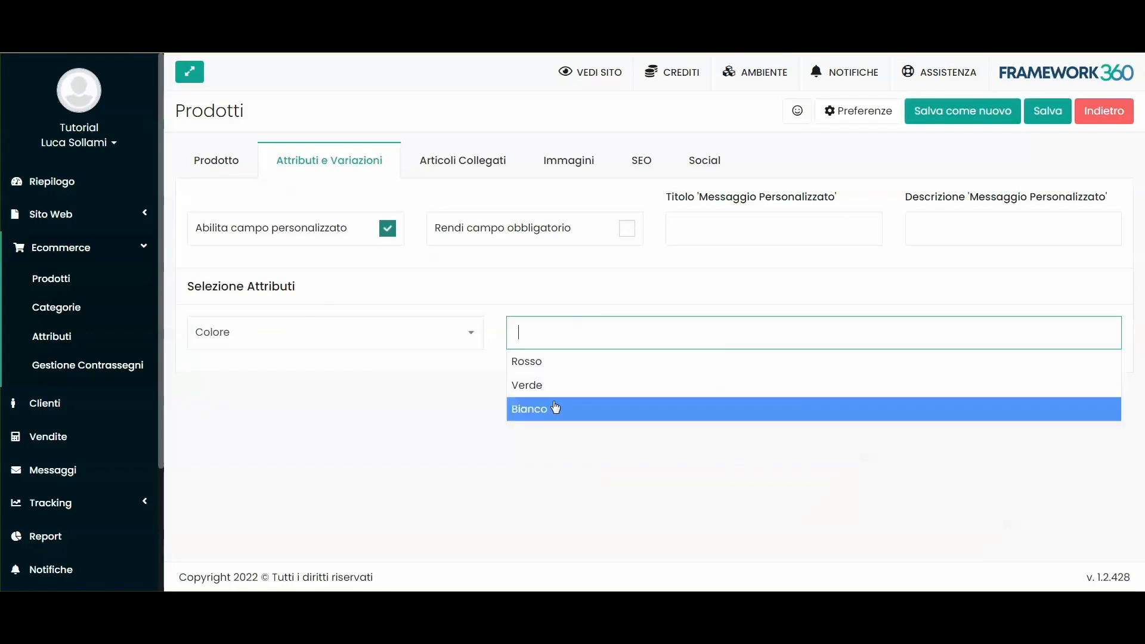
left_click(217, 159)
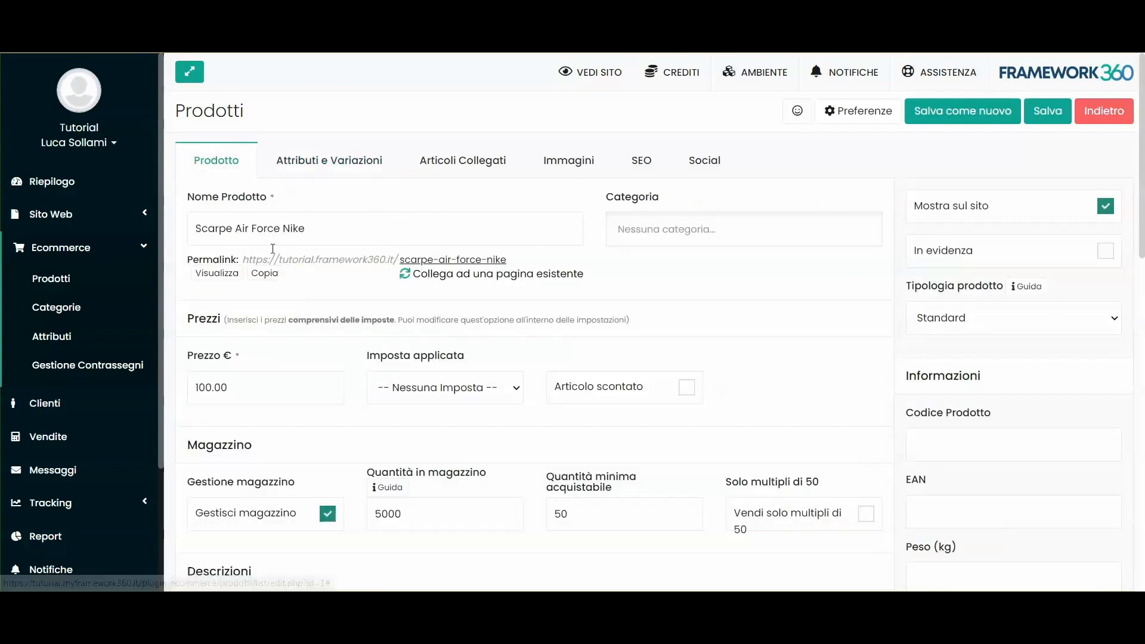
left_click(314, 161)
left_click(560, 332)
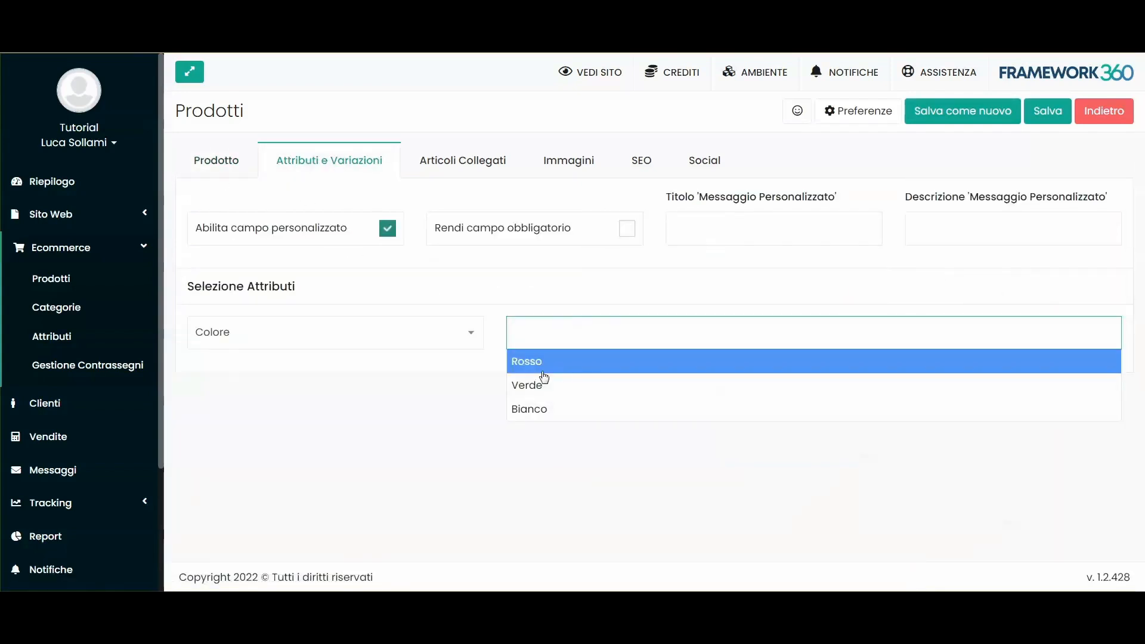
left_click(539, 362)
left_click(545, 339)
left_click(530, 432)
scroll(507, 320, "down", 3)
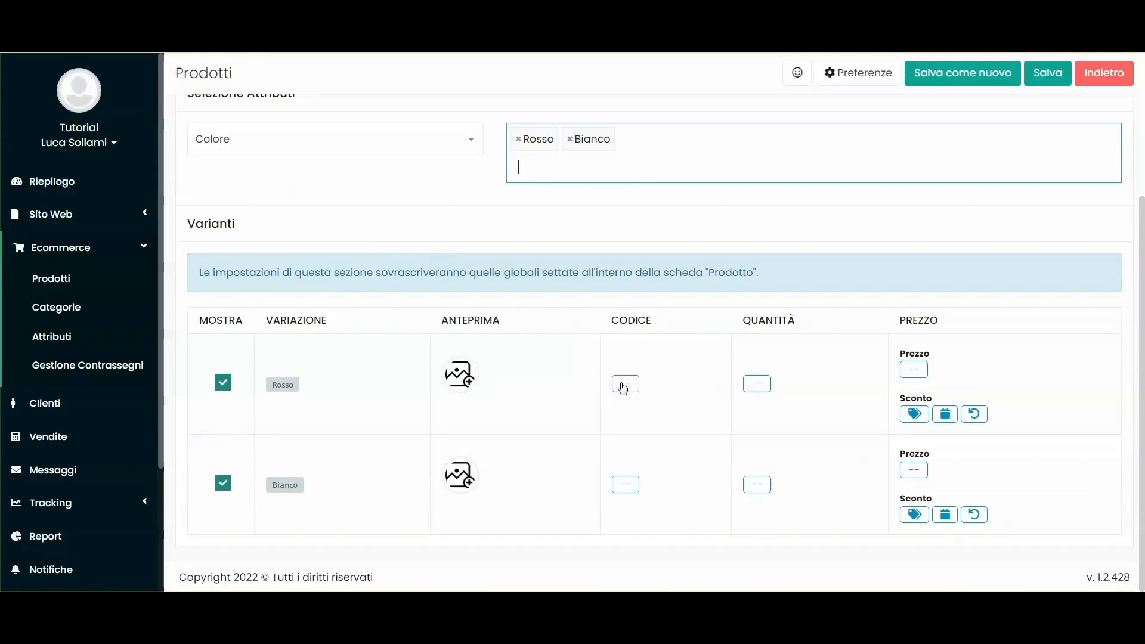
left_click(623, 388)
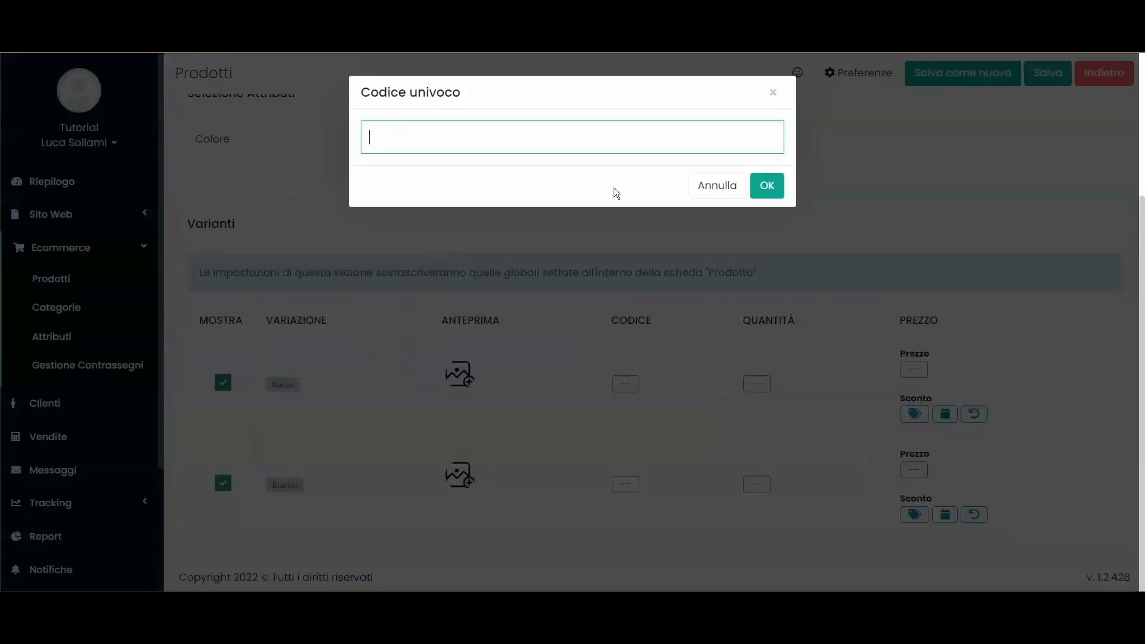
left_click(718, 186)
scroll(326, 230, "up", 3)
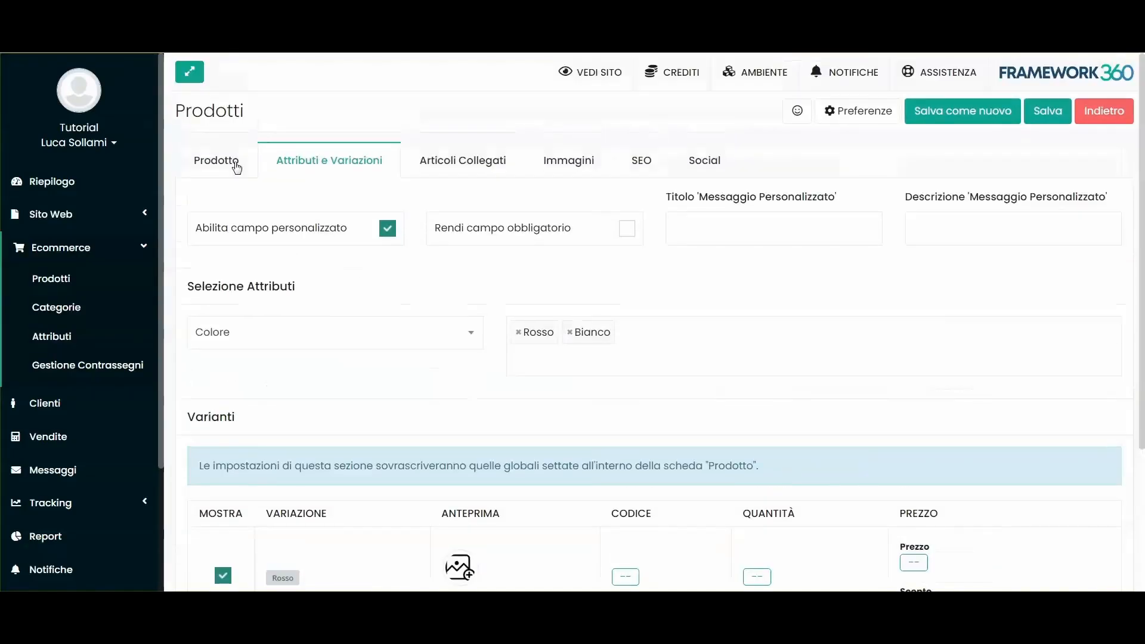
scroll(537, 298, "down", 3)
left_click(756, 384)
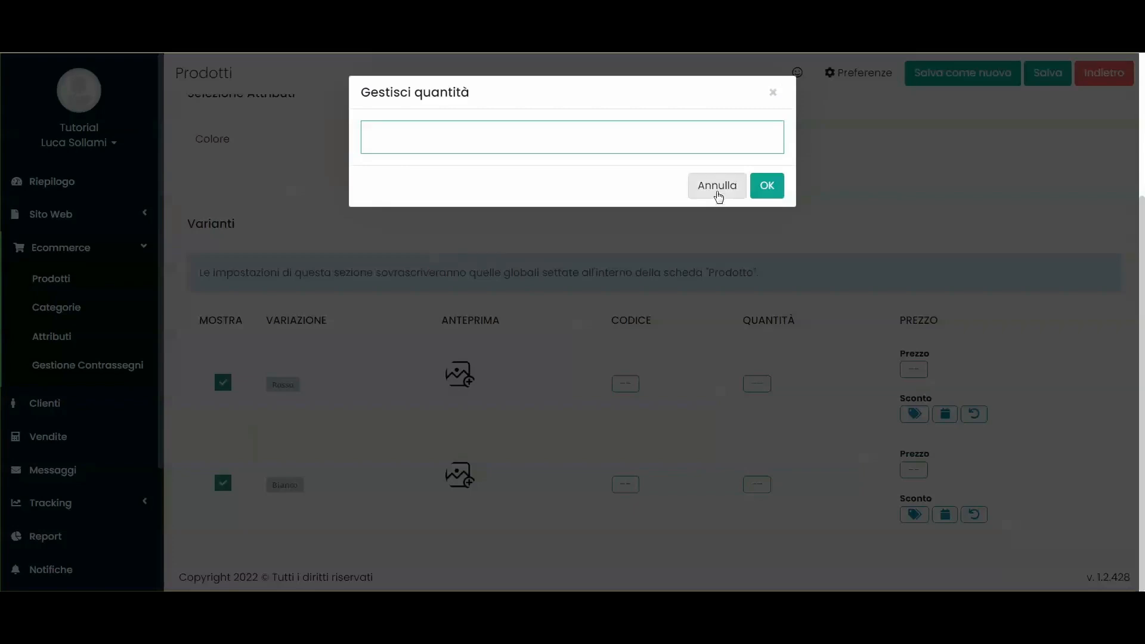
left_click(718, 192)
scroll(271, 303, "up", 3)
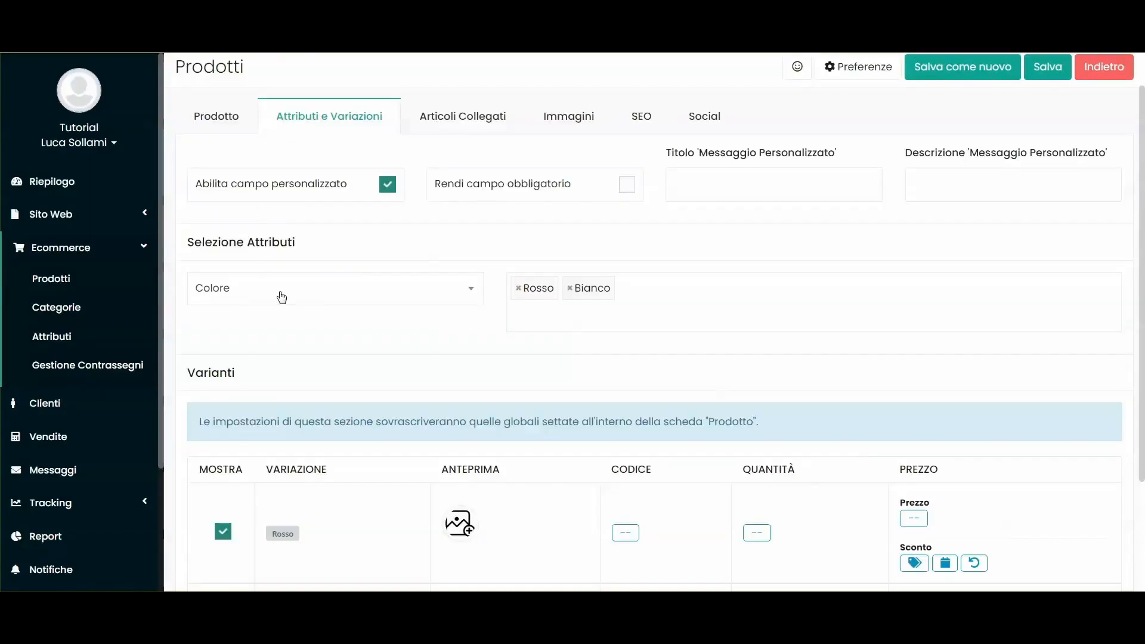
scroll(583, 396, "down", 3)
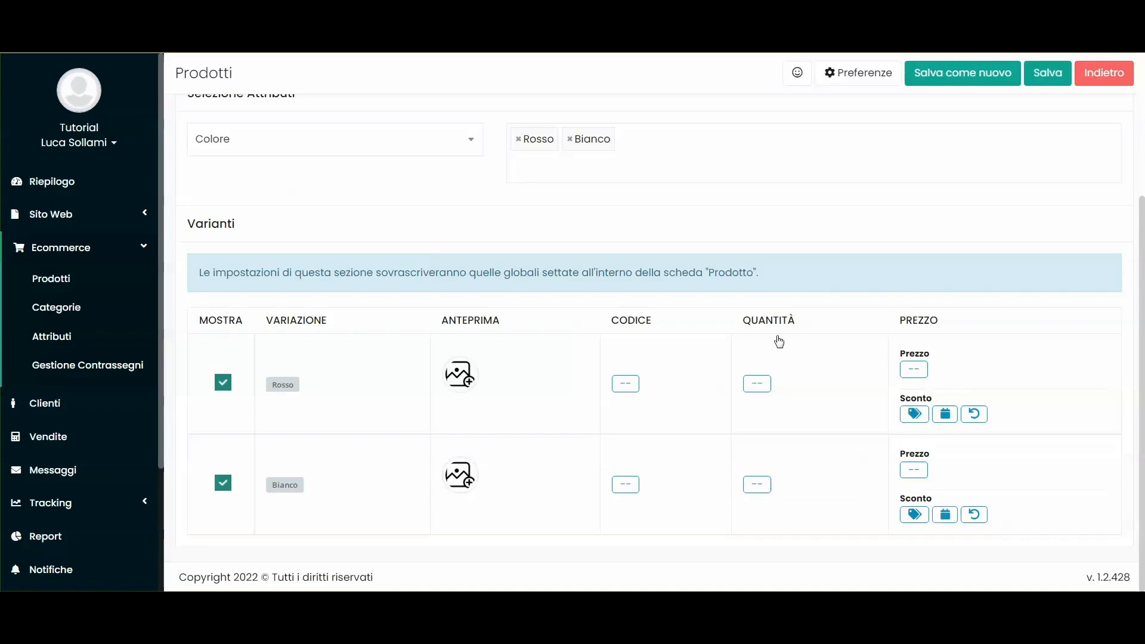
scroll(666, 301, "up", 4)
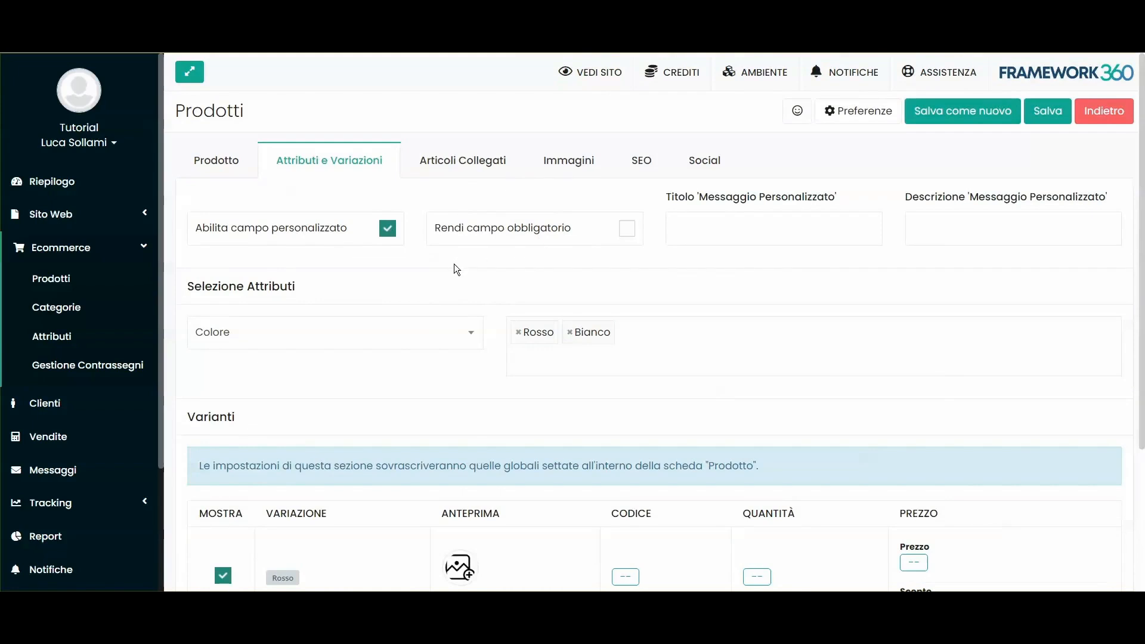
left_click(388, 229)
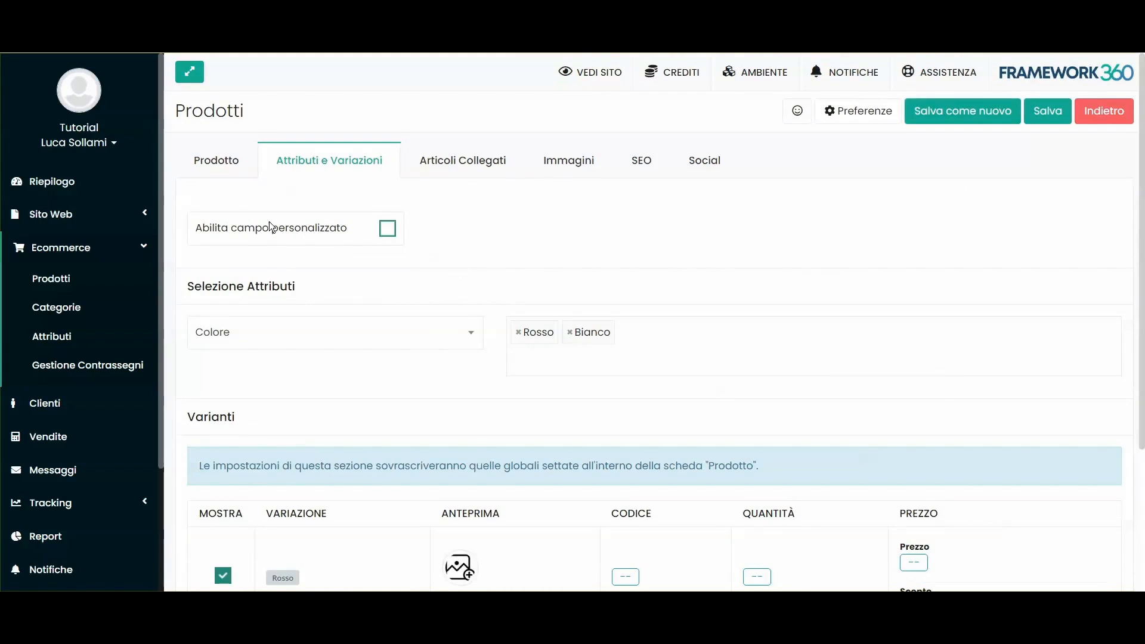
left_click(360, 231)
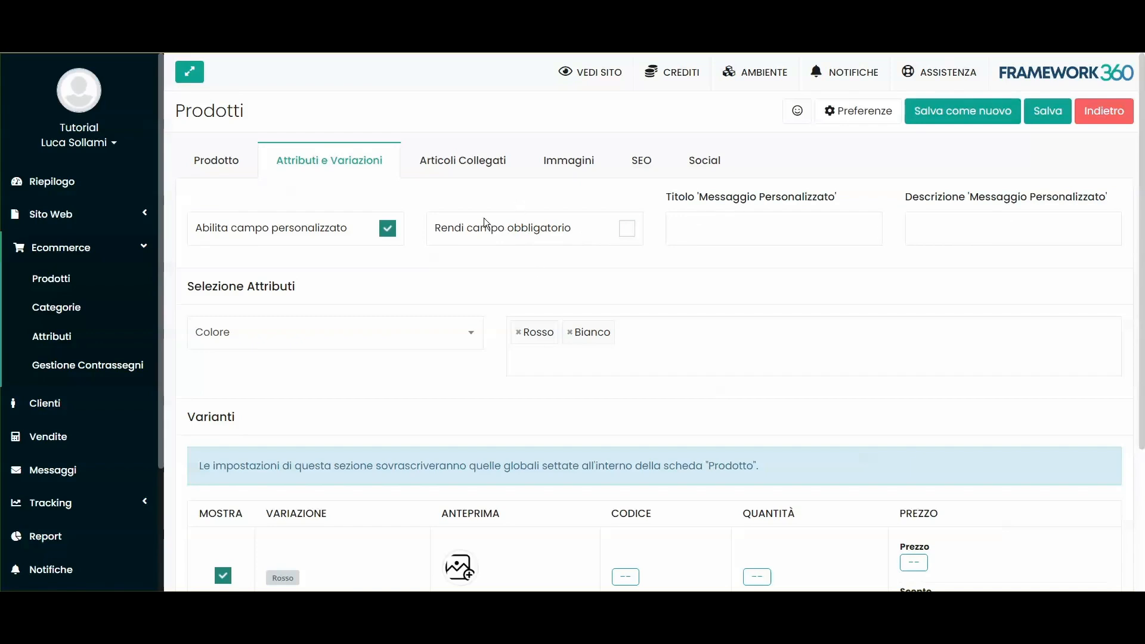
left_click(740, 234)
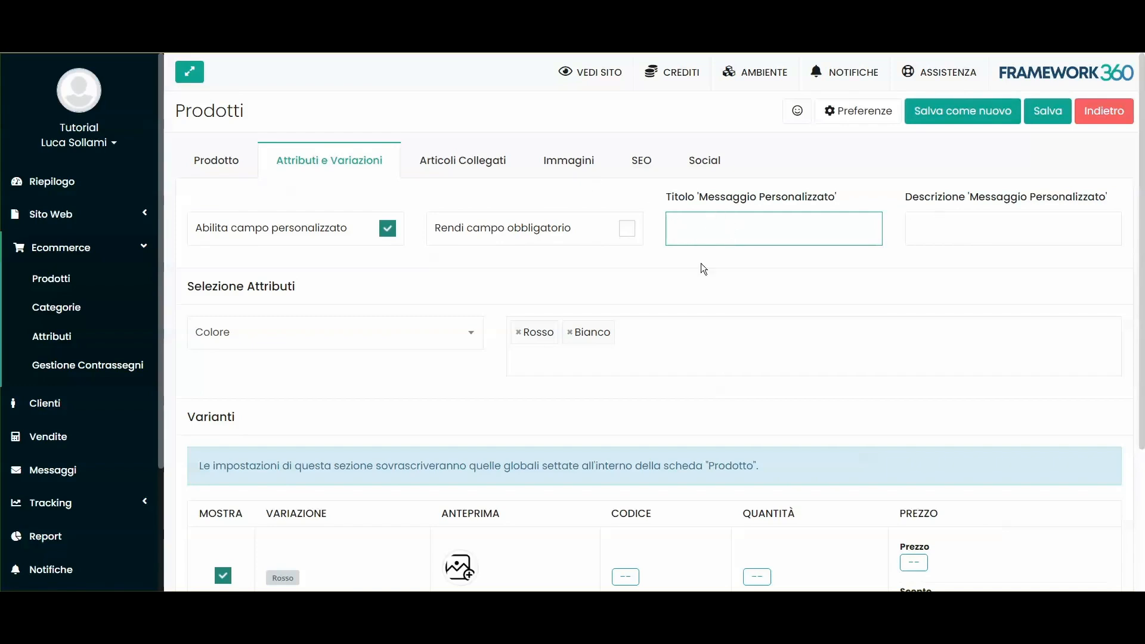
left_click(574, 257)
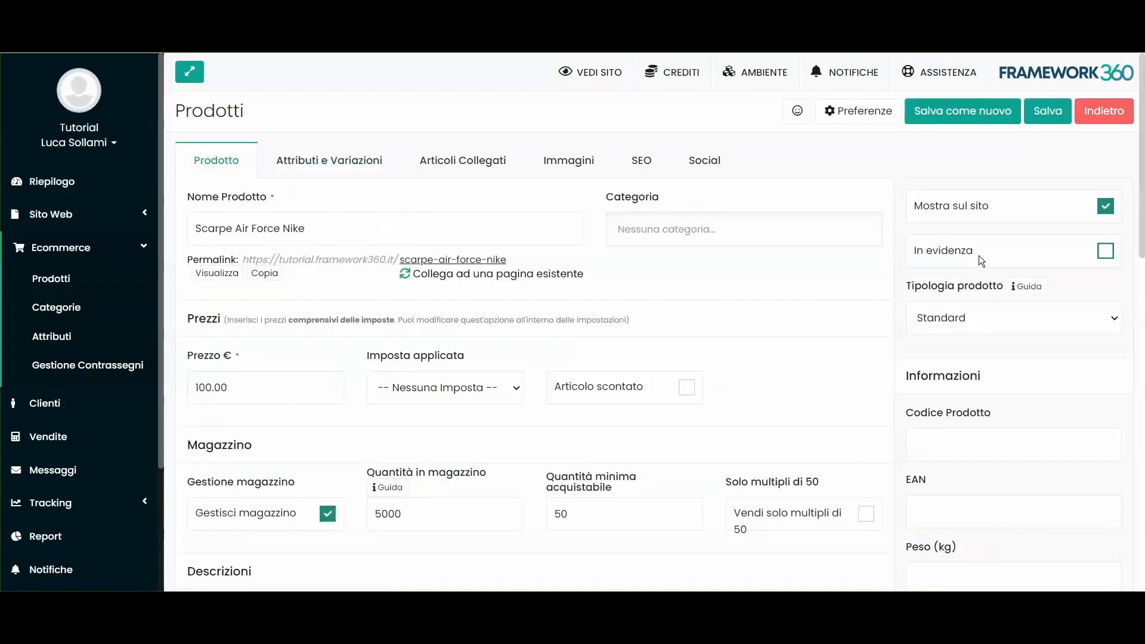
scroll(979, 260, "down", 3)
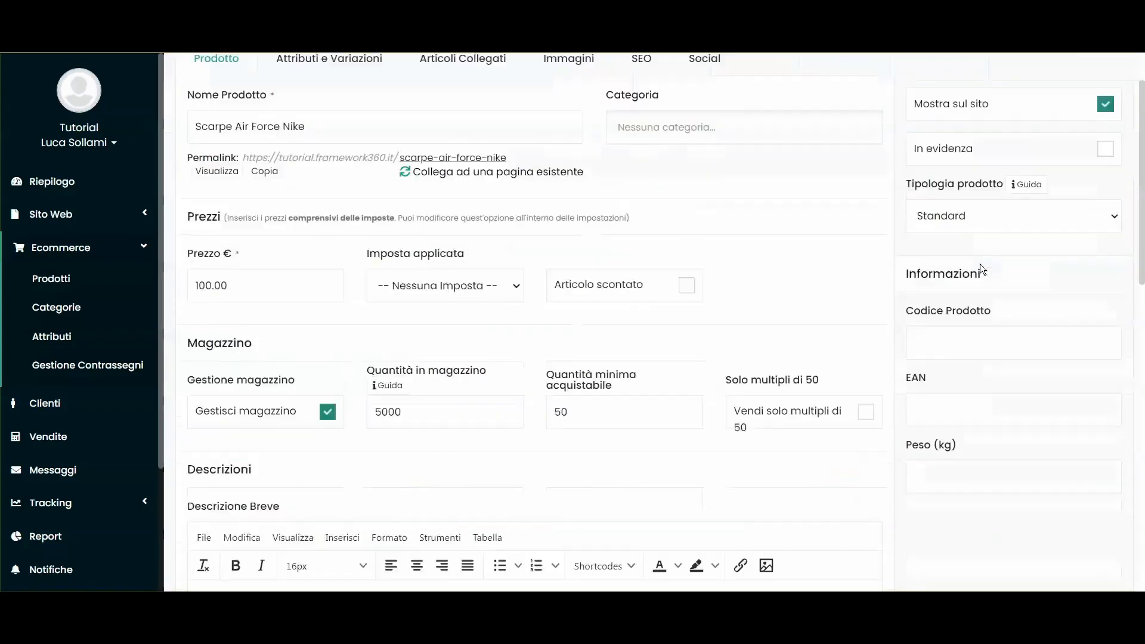
Step: Leave the Peso field and set Tipologia prodotto to Digitale
scroll(967, 290, "up", 1)
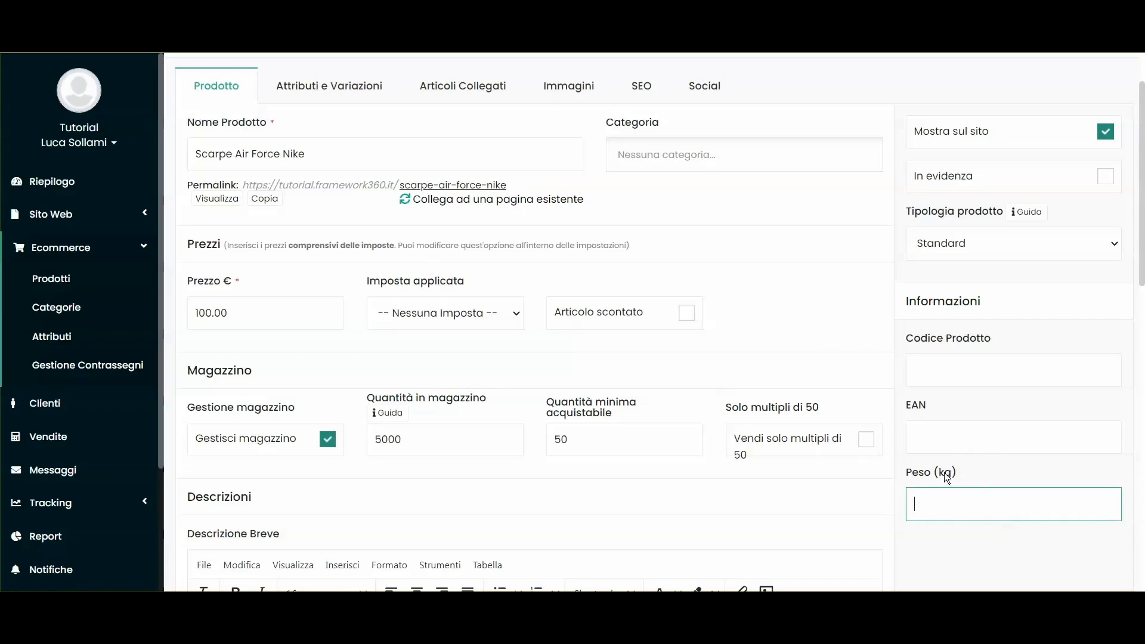
left_click(910, 239)
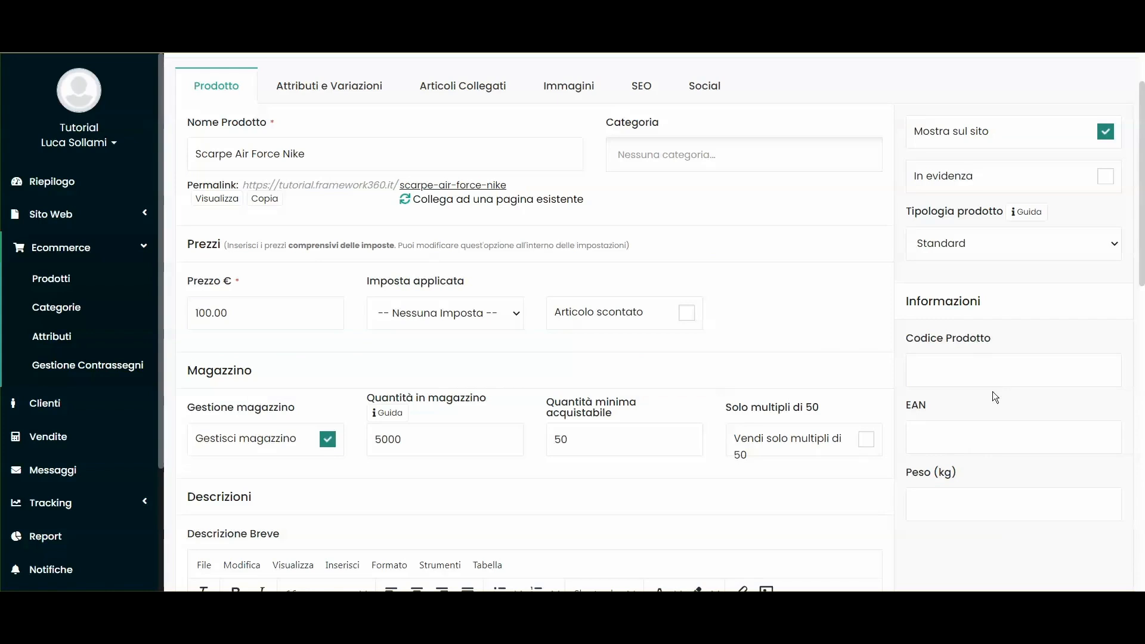
scroll(982, 409, "up", 2)
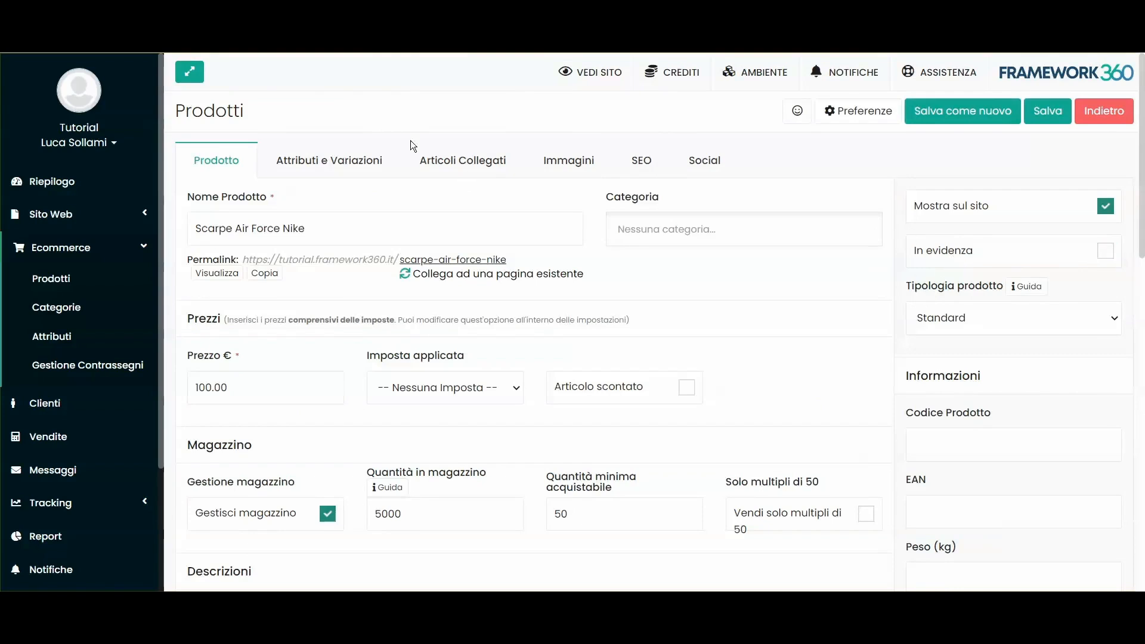
left_click(951, 318)
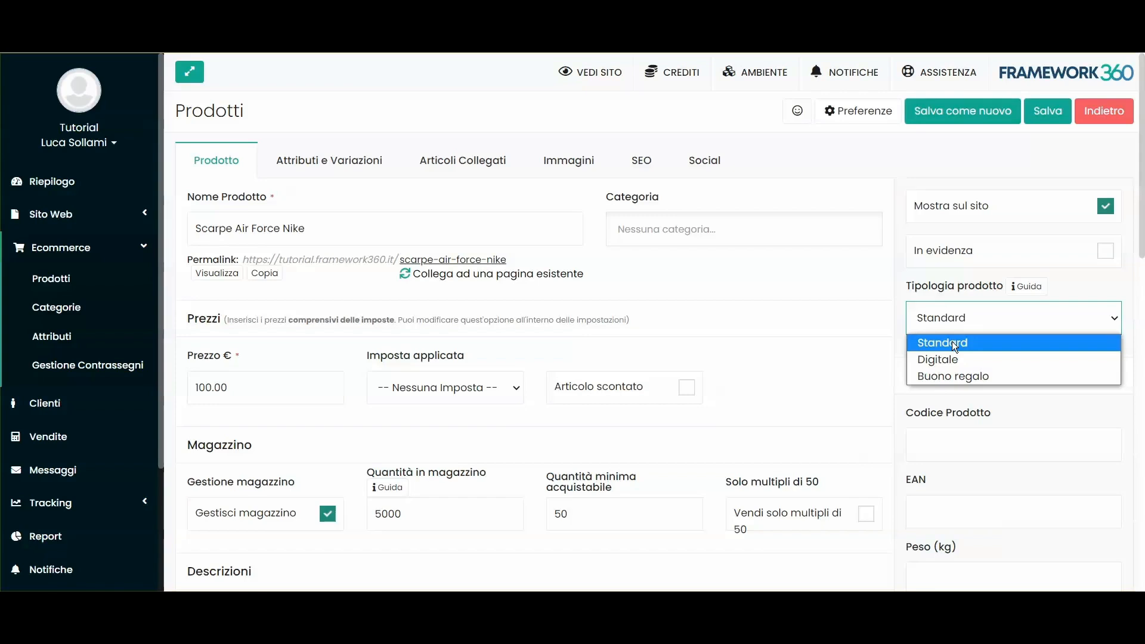
left_click(947, 359)
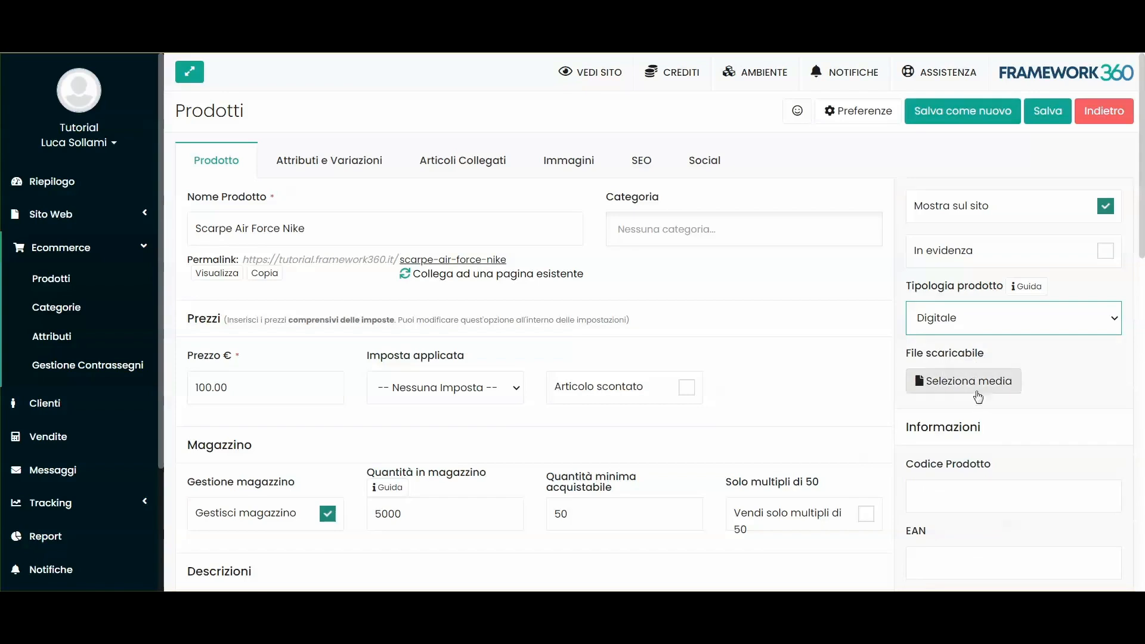
Step: Browse the media library for a downloadable file, then close it without choosing
left_click_drag(908, 358, 988, 352)
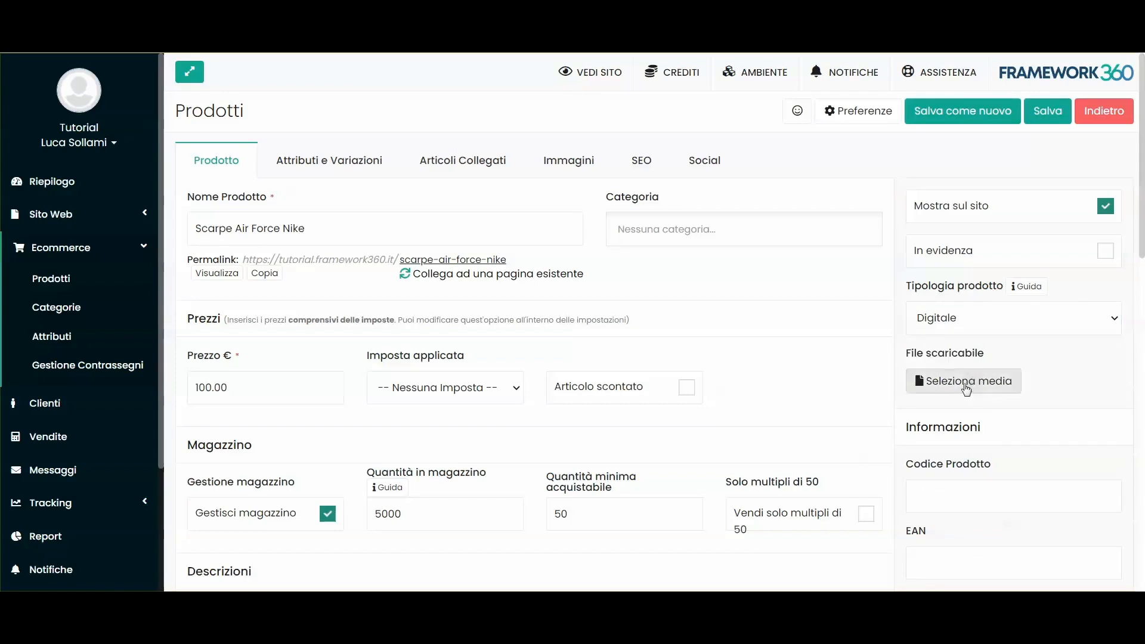
left_click(964, 382)
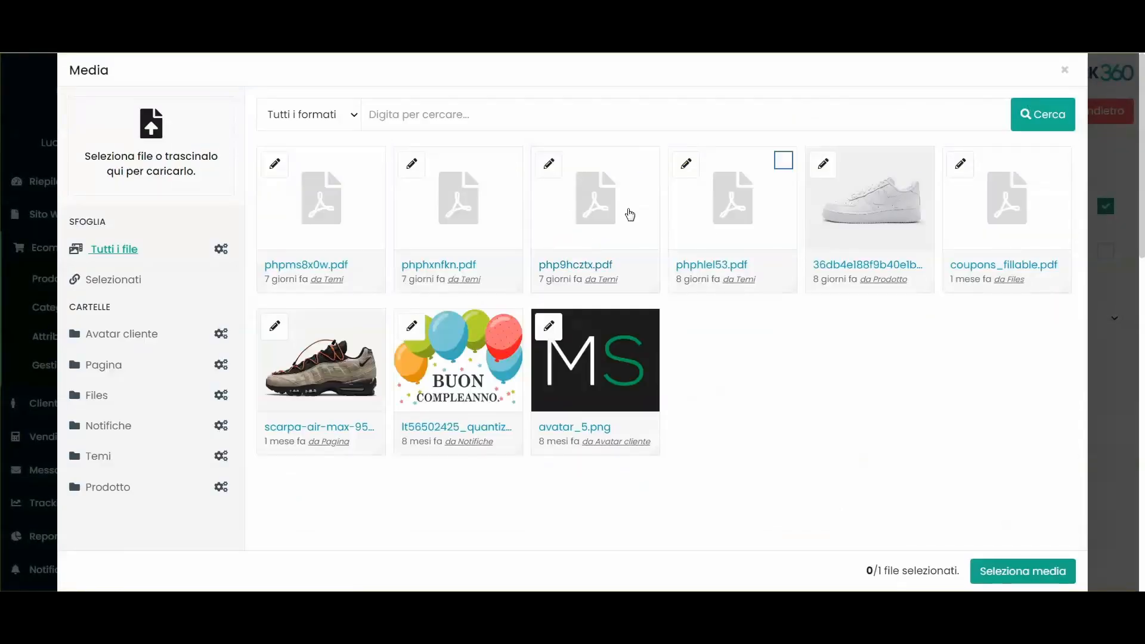
left_click(628, 215)
left_click(1064, 71)
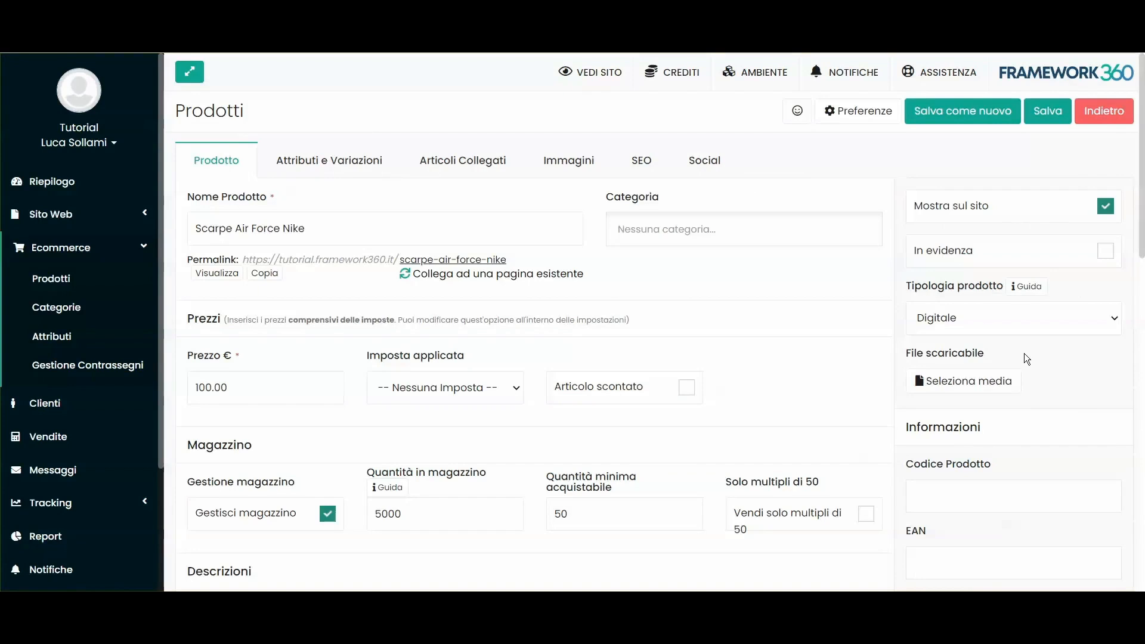
Step: Switch the product type to Buono regalo
left_click(1014, 322)
left_click(968, 371)
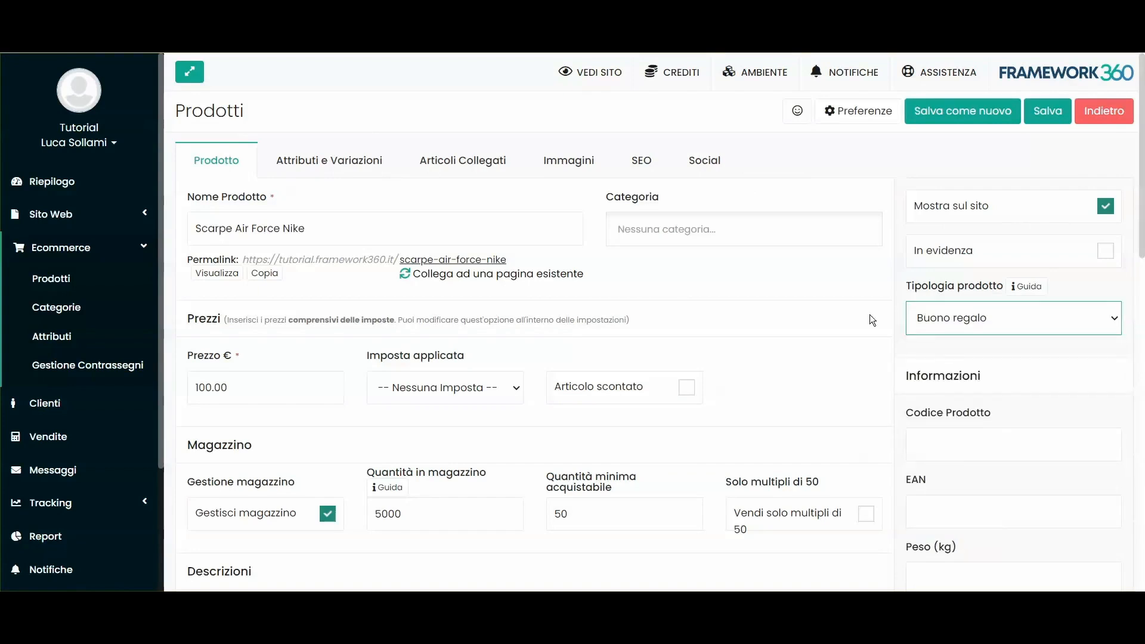
left_click(1000, 367)
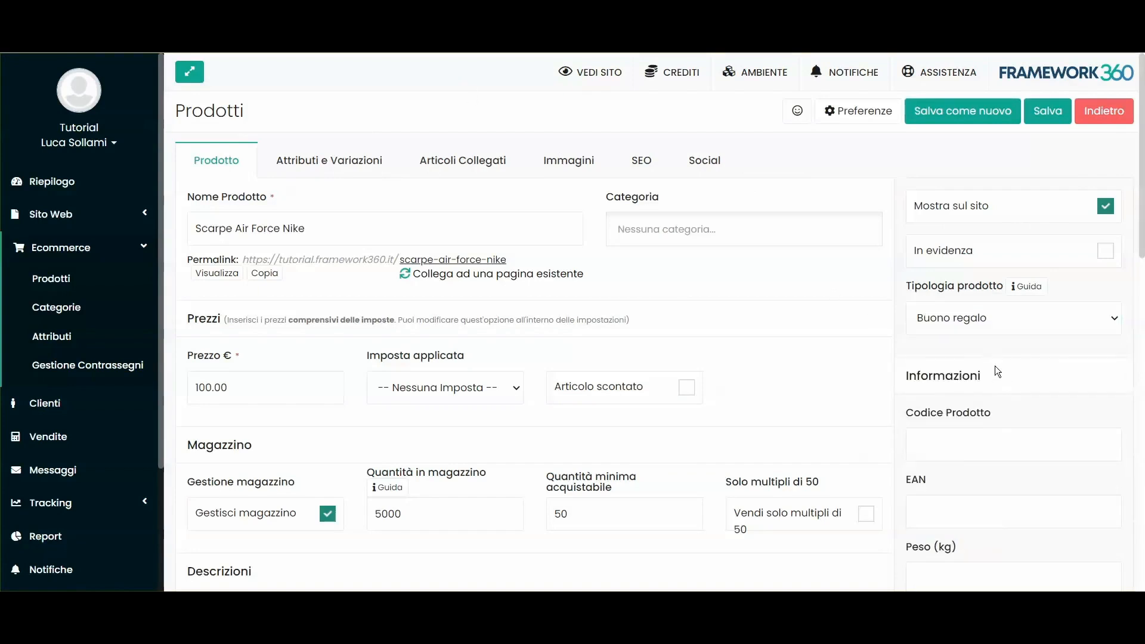
scroll(969, 371, "down", 4)
scroll(966, 353, "up", 4)
Step: Set the product type back to Standard and show the Up-Sell suggestions in Articoli Collegati
left_click(959, 325)
left_click(956, 341)
left_click(444, 167)
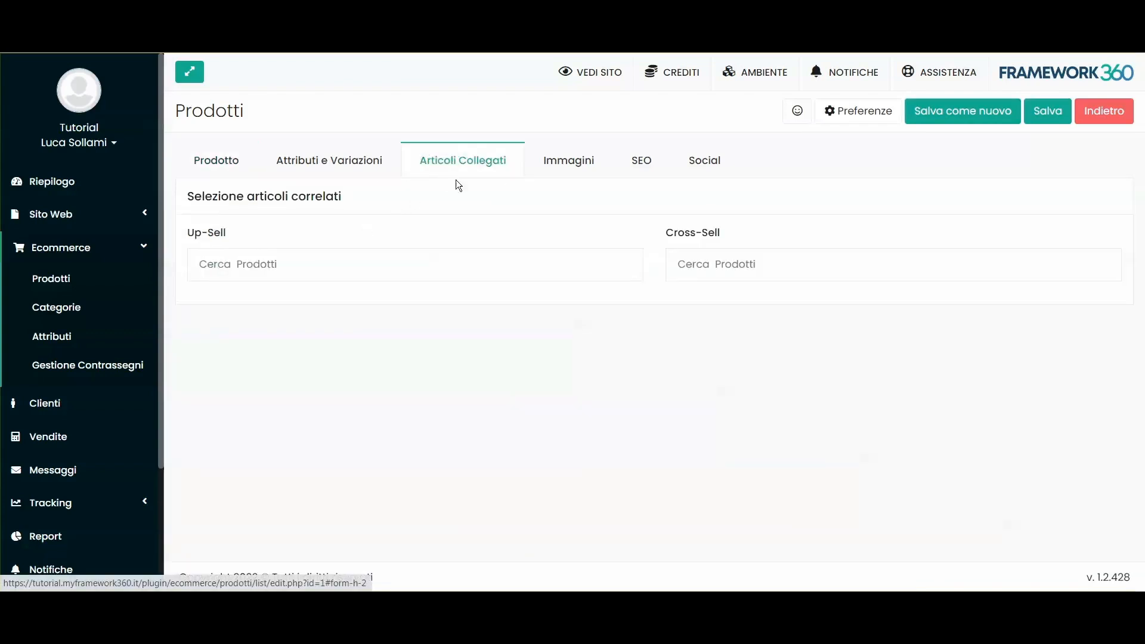
left_click(227, 264)
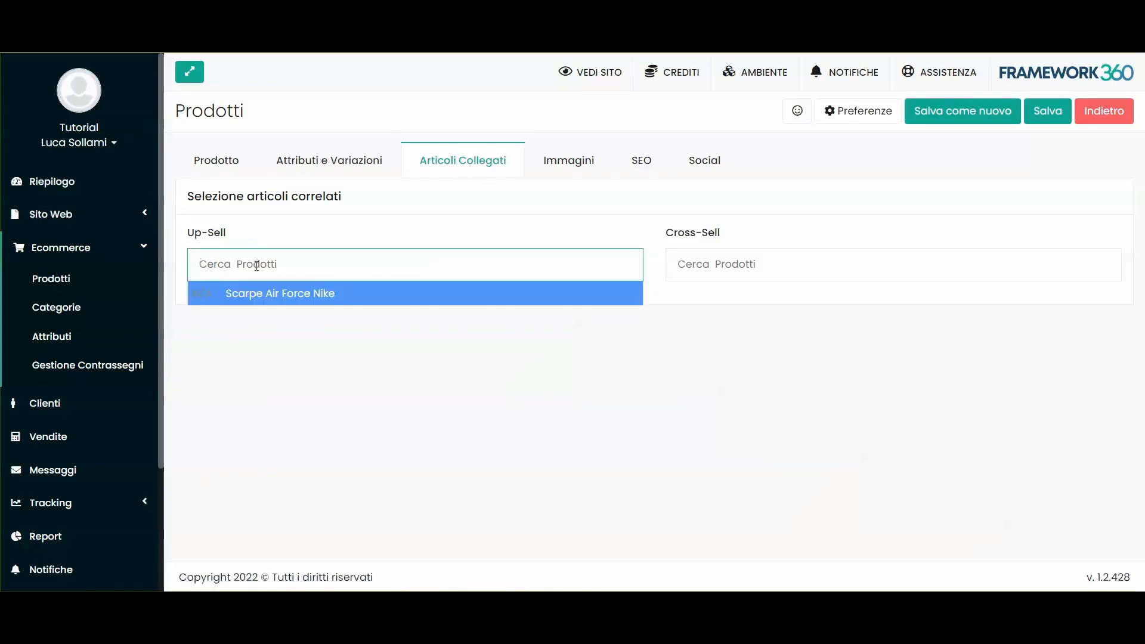
left_click(225, 241)
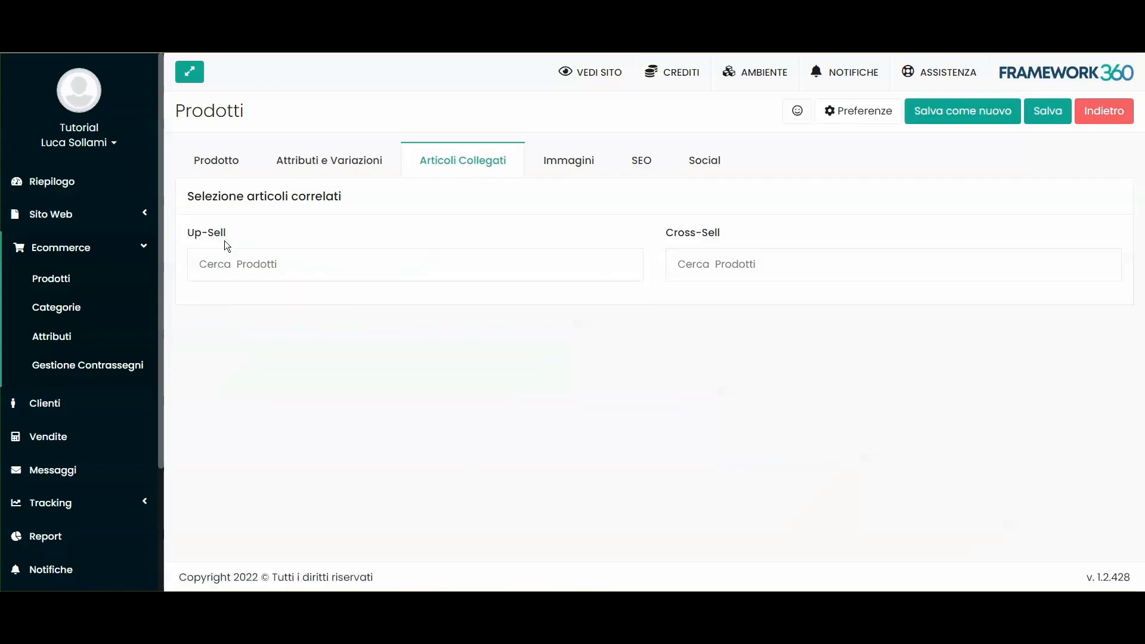
Step: Recheck the Articoli Collegati section, leaving Up-Sell and Cross-Sell empty
left_click(227, 169)
left_click(465, 176)
left_click_drag(226, 229, 202, 235)
left_click_drag(184, 231, 280, 231)
left_click(281, 230)
left_click(235, 169)
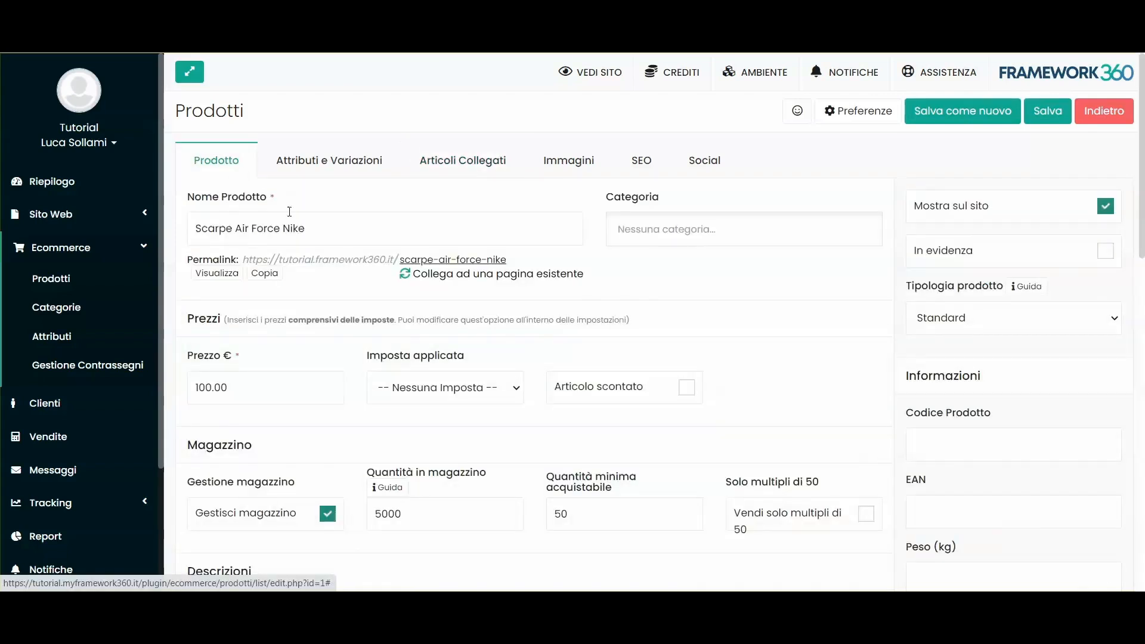
left_click(468, 167)
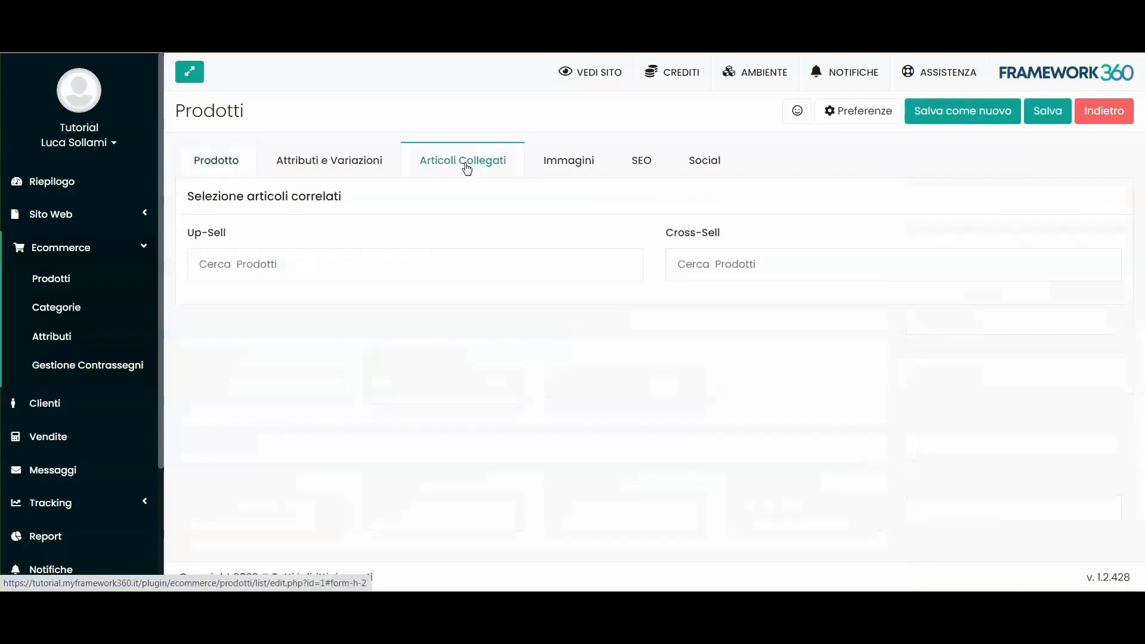
left_click(262, 264)
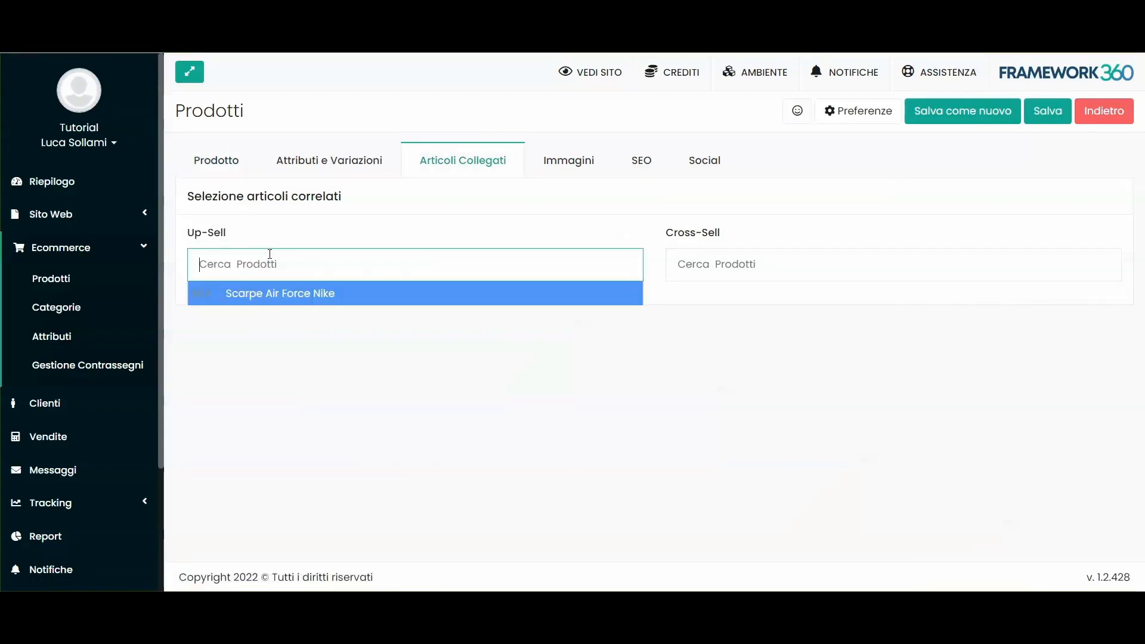
left_click(239, 226)
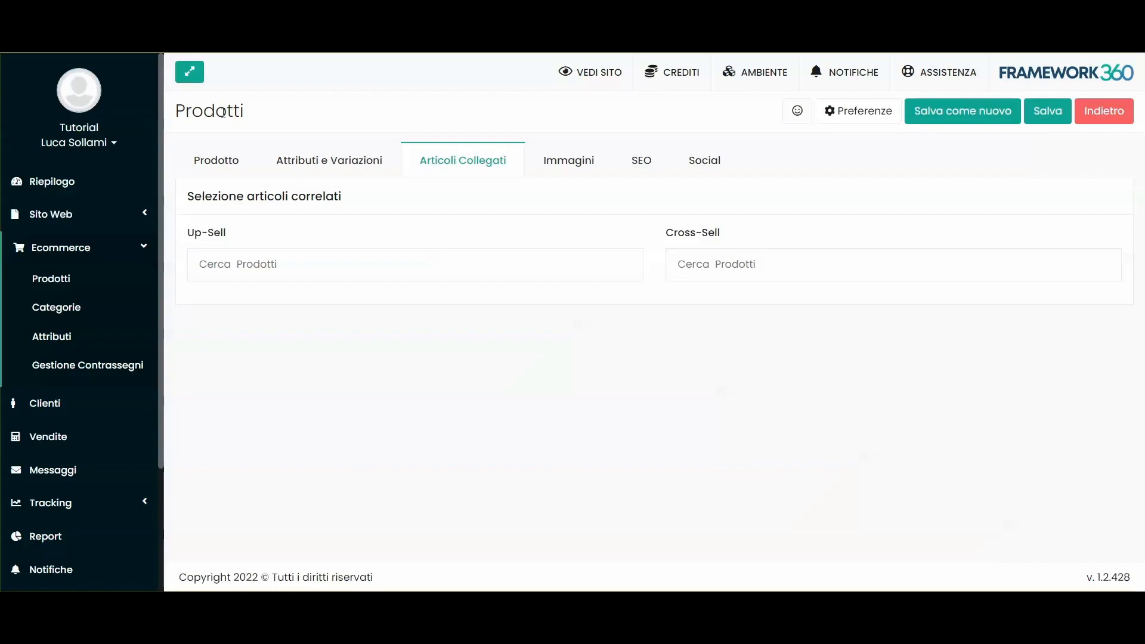
left_click(251, 161)
left_click(477, 161)
Step: Attach the white sneaker photo as the product image, then open the SEO settings
left_click(569, 161)
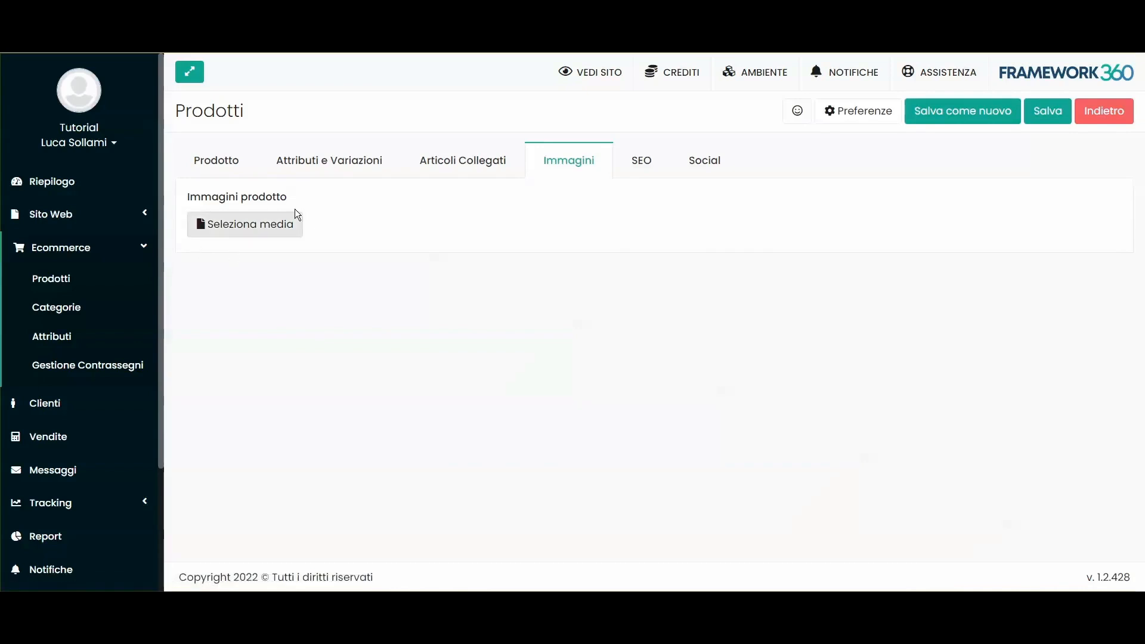
left_click(238, 226)
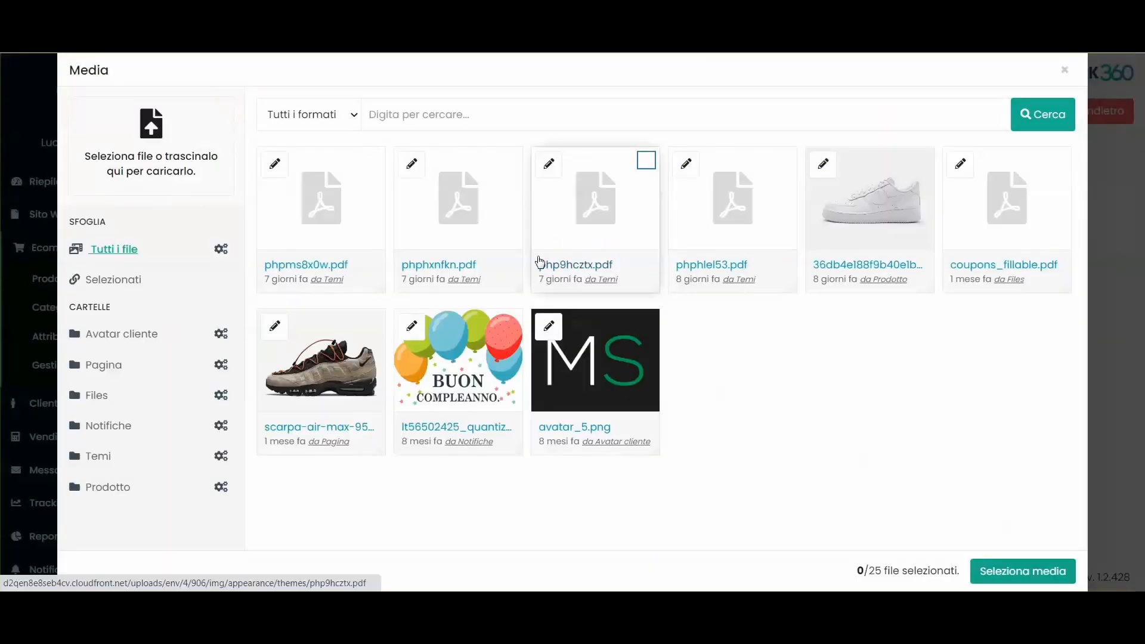
left_click(325, 364)
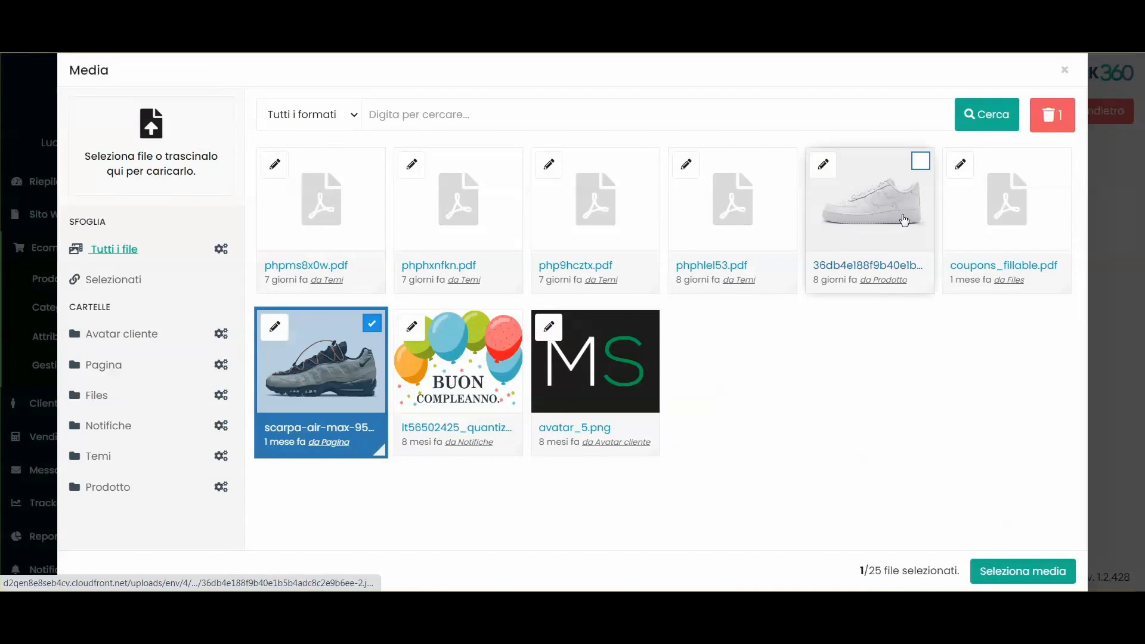
left_click(904, 220)
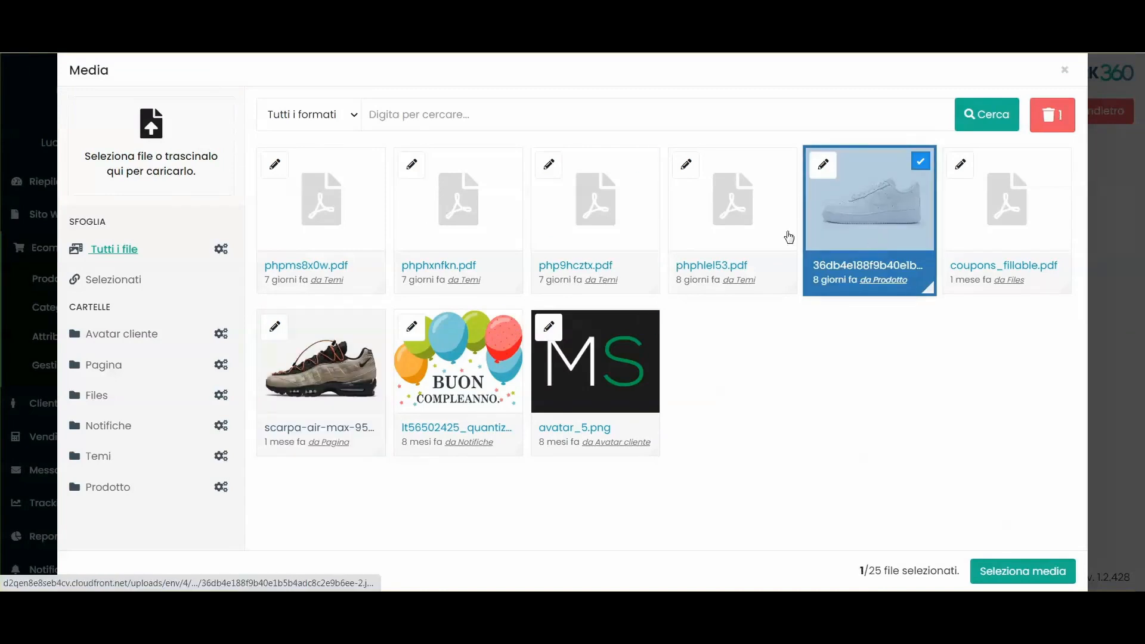
left_click(156, 163)
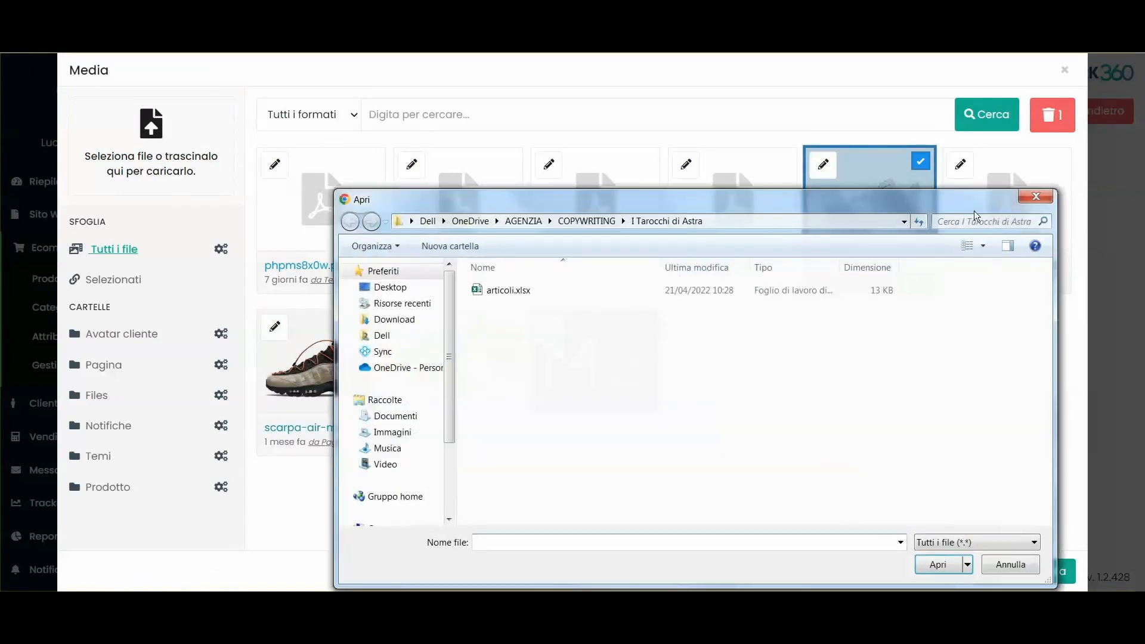
left_click(1035, 197)
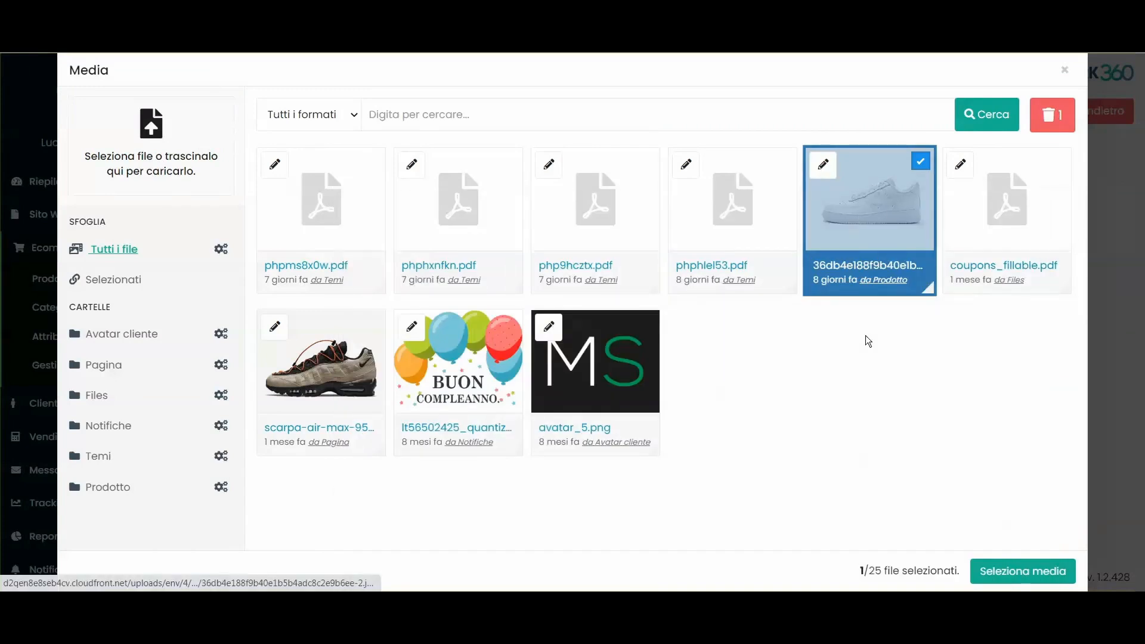
left_click(868, 230)
left_click(892, 222)
left_click(313, 382)
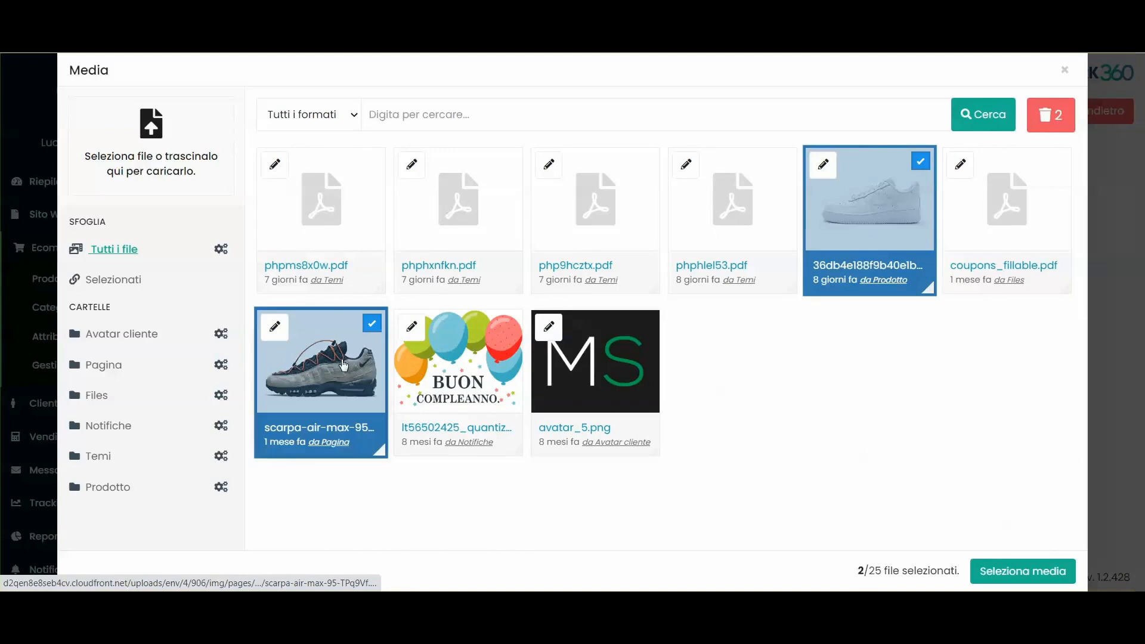
left_click(343, 365)
left_click(1010, 572)
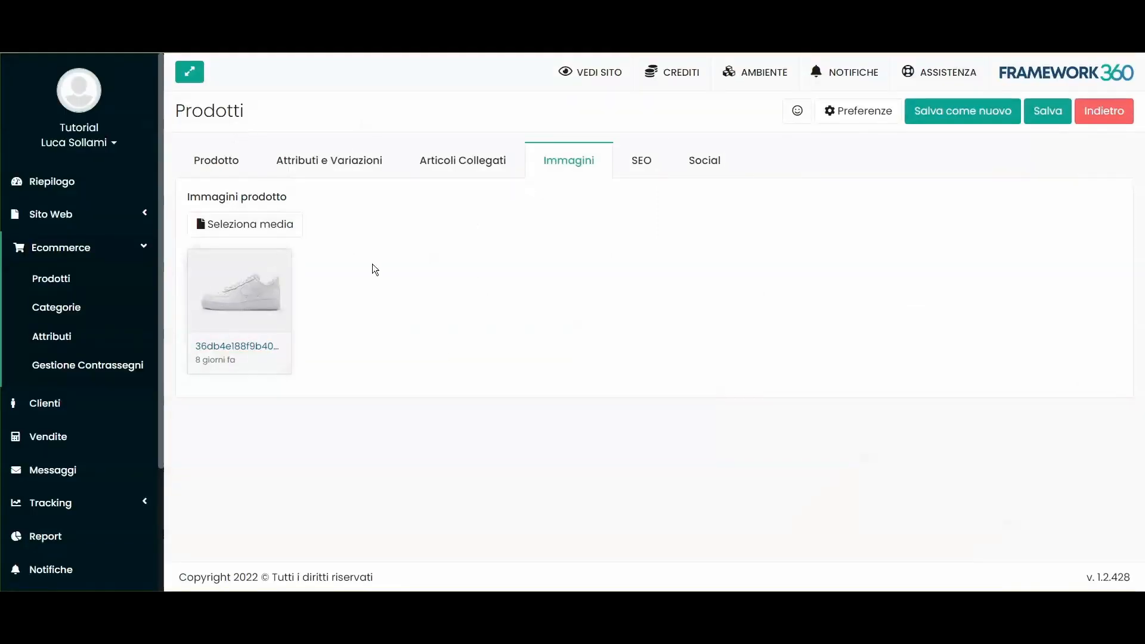
left_click(647, 161)
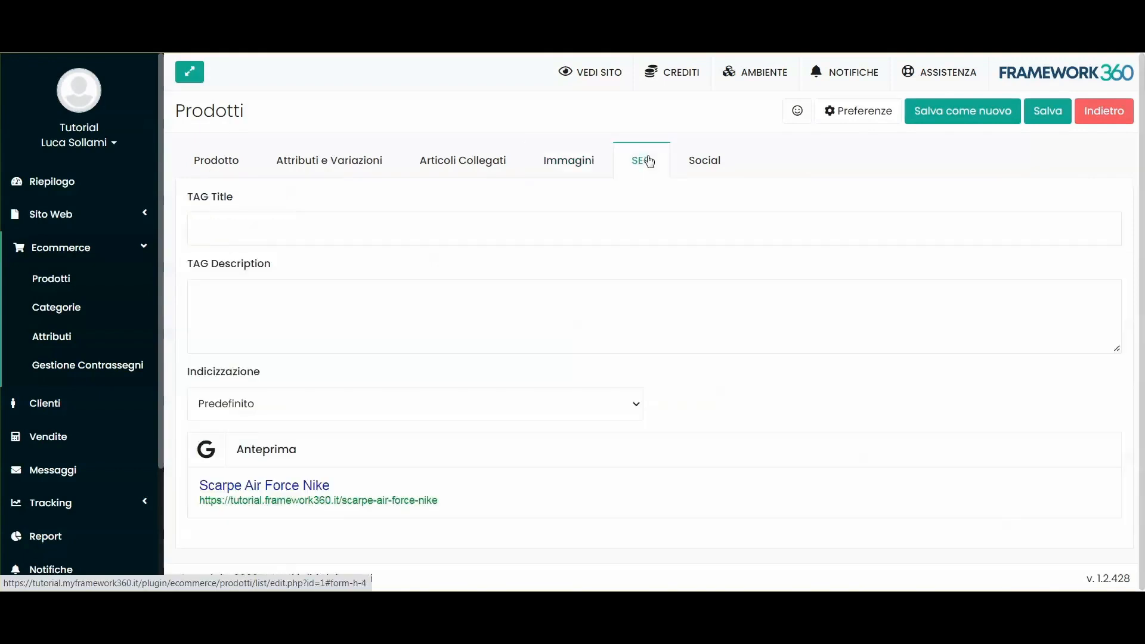
Step: Try setting preview images for the Rosso and Bianco variants, closing the media gallery unchosen
left_click(346, 160)
scroll(474, 230, "down", 3)
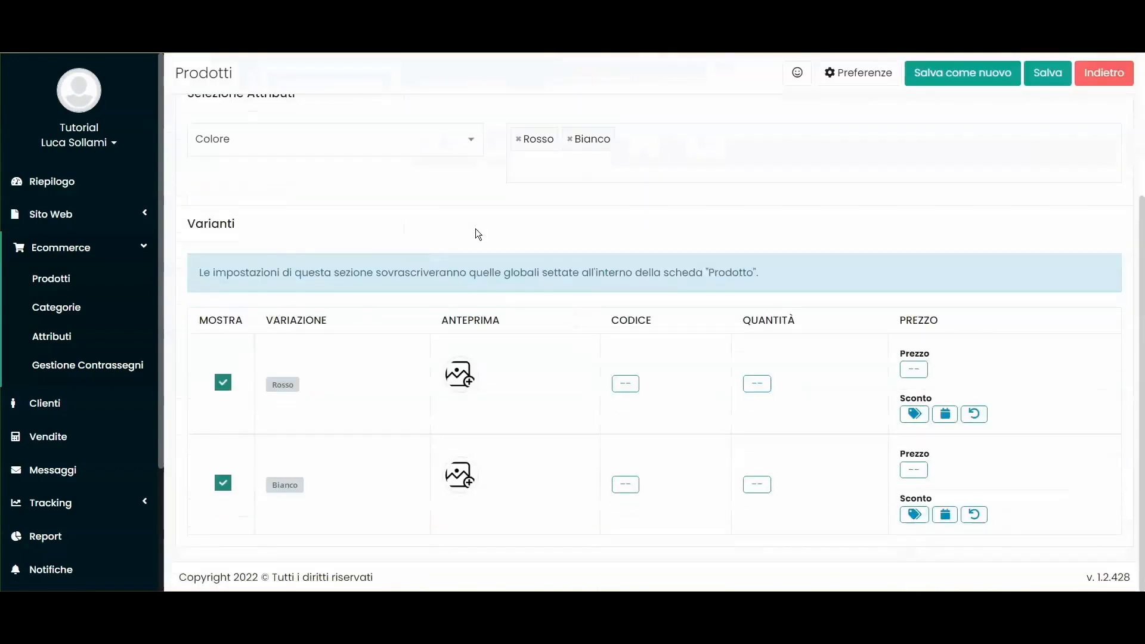
left_click(459, 375)
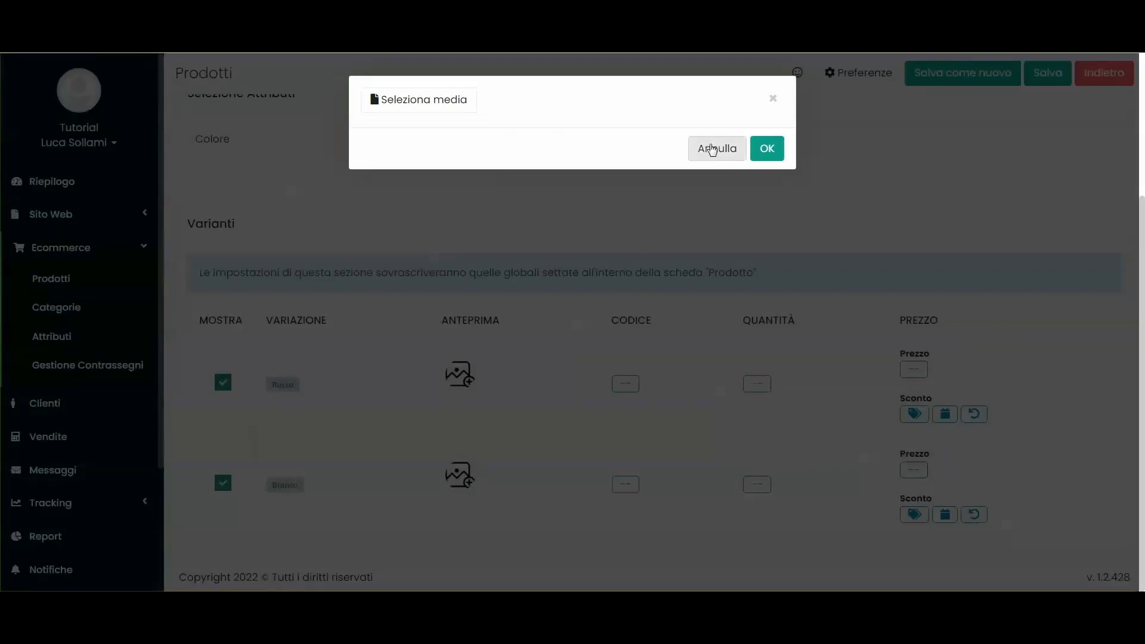
left_click(713, 149)
left_click(470, 374)
left_click(445, 104)
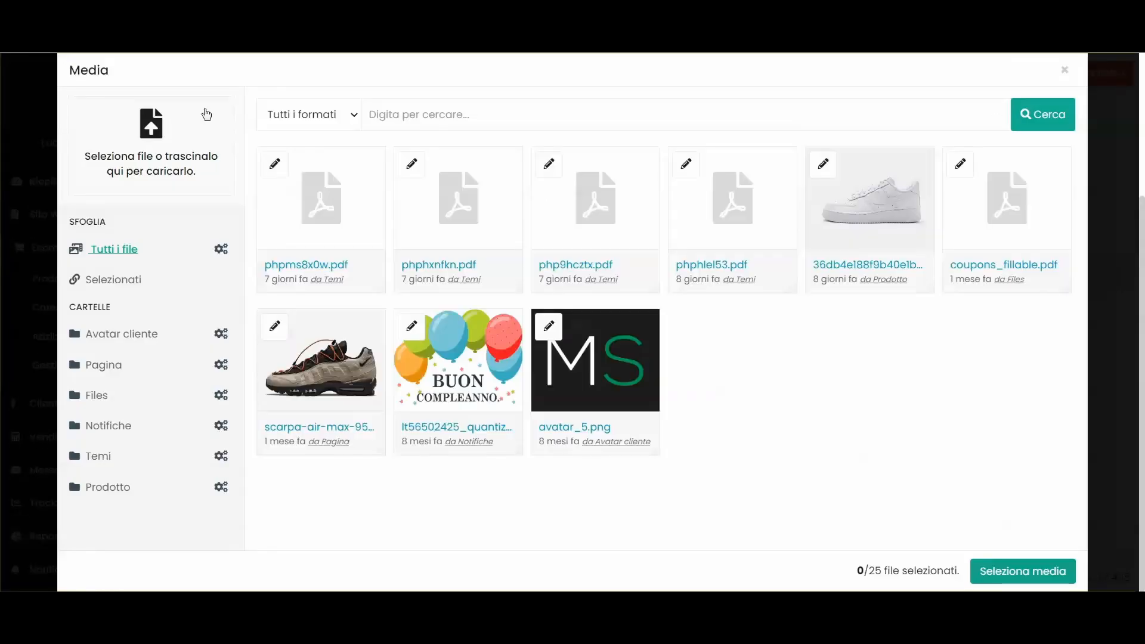
left_click(1065, 69)
left_click(713, 148)
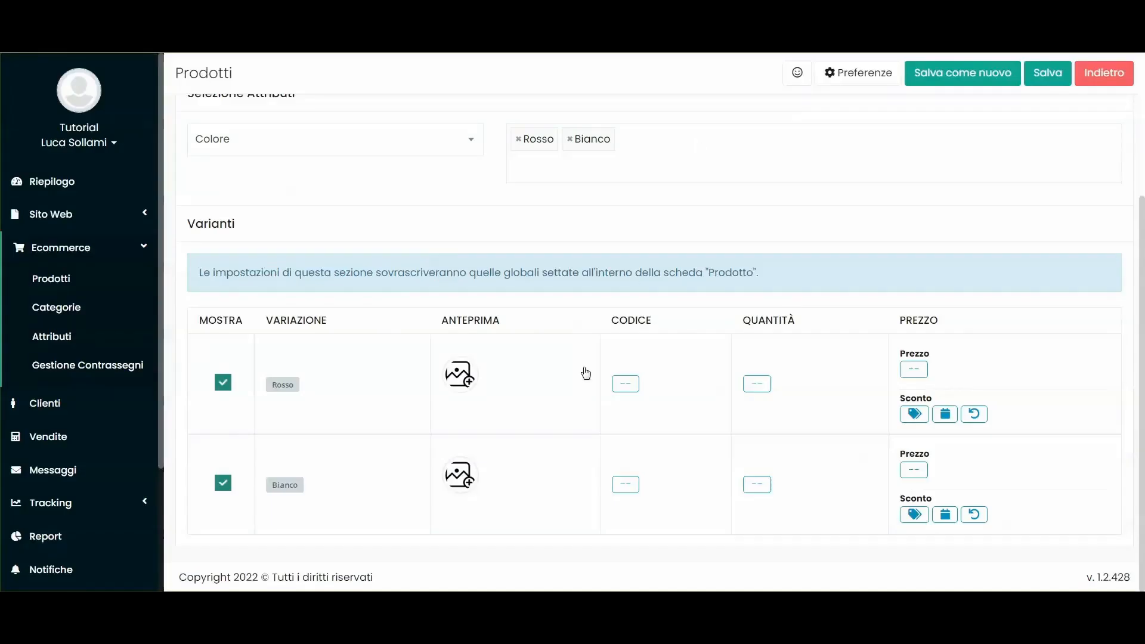
left_click(468, 482)
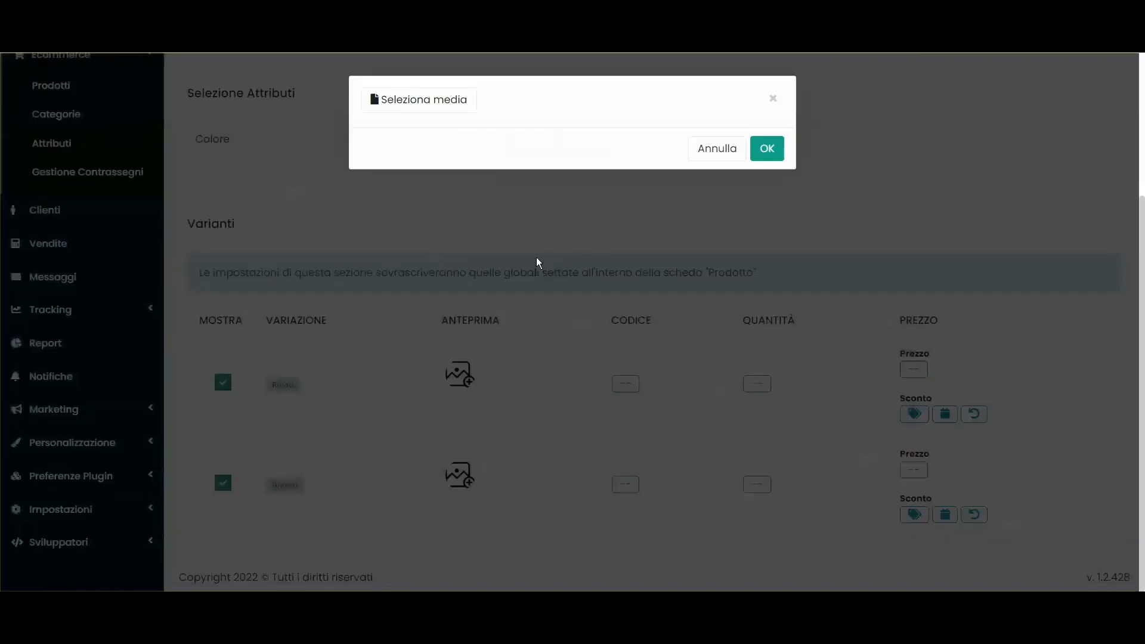
left_click(418, 100)
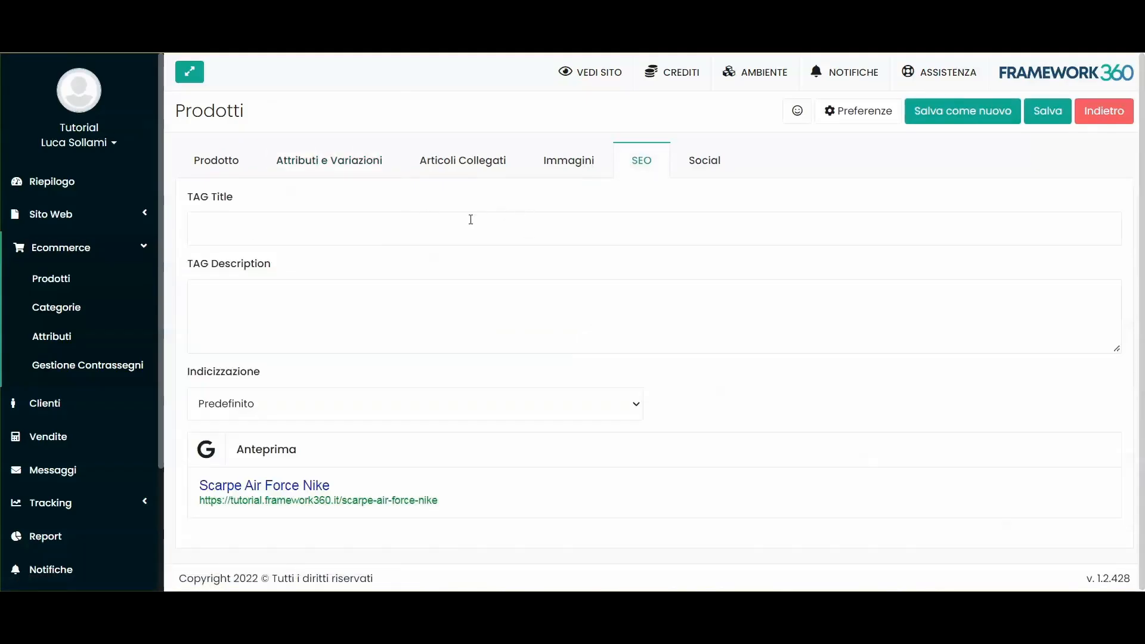
Step: Check the product's main name before editing the SEO title
left_click(241, 226)
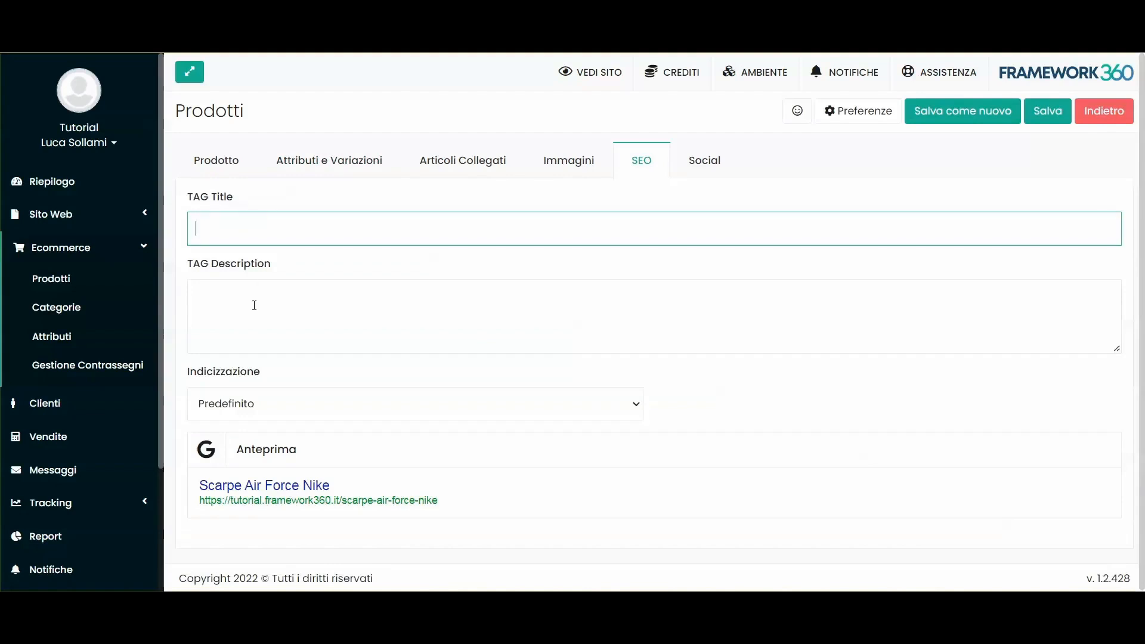
left_click(415, 382)
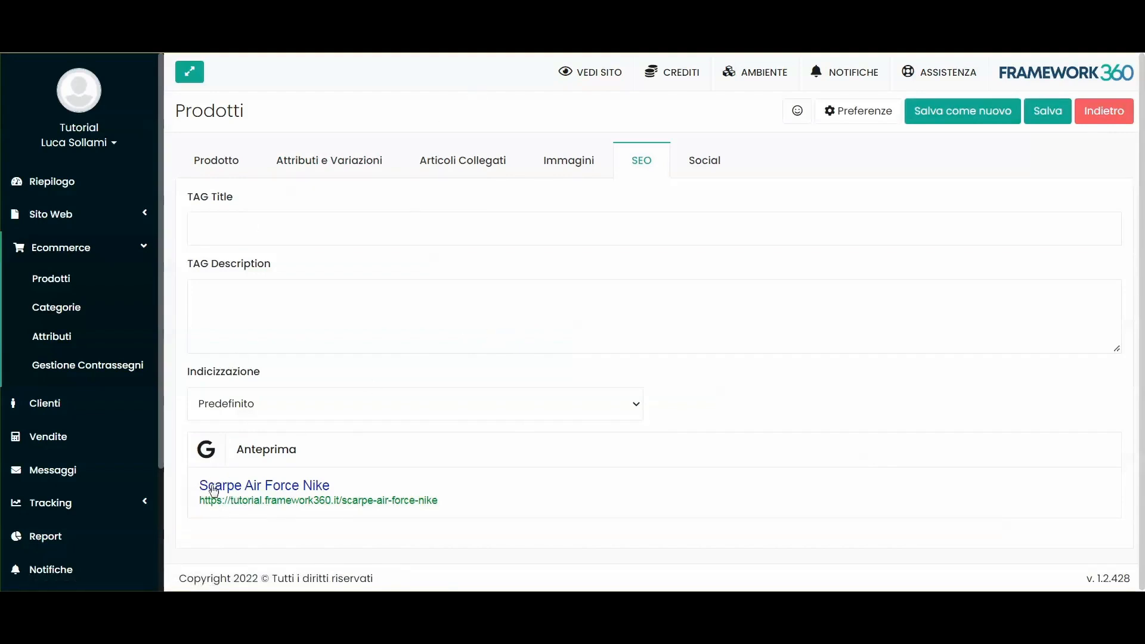
left_click(216, 160)
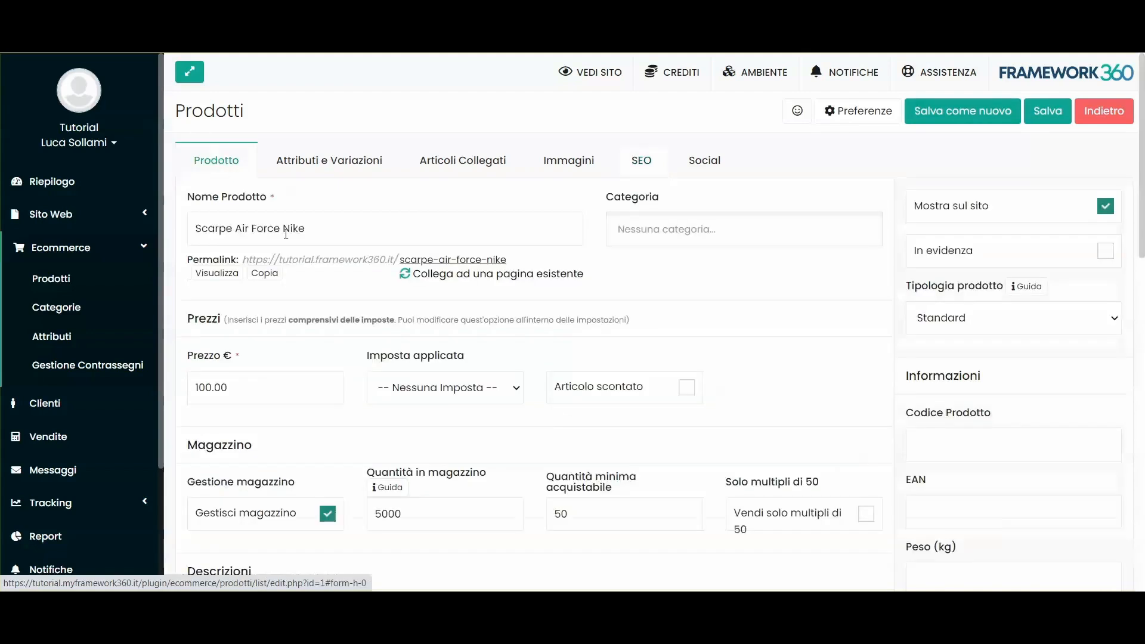
triple_click(277, 229)
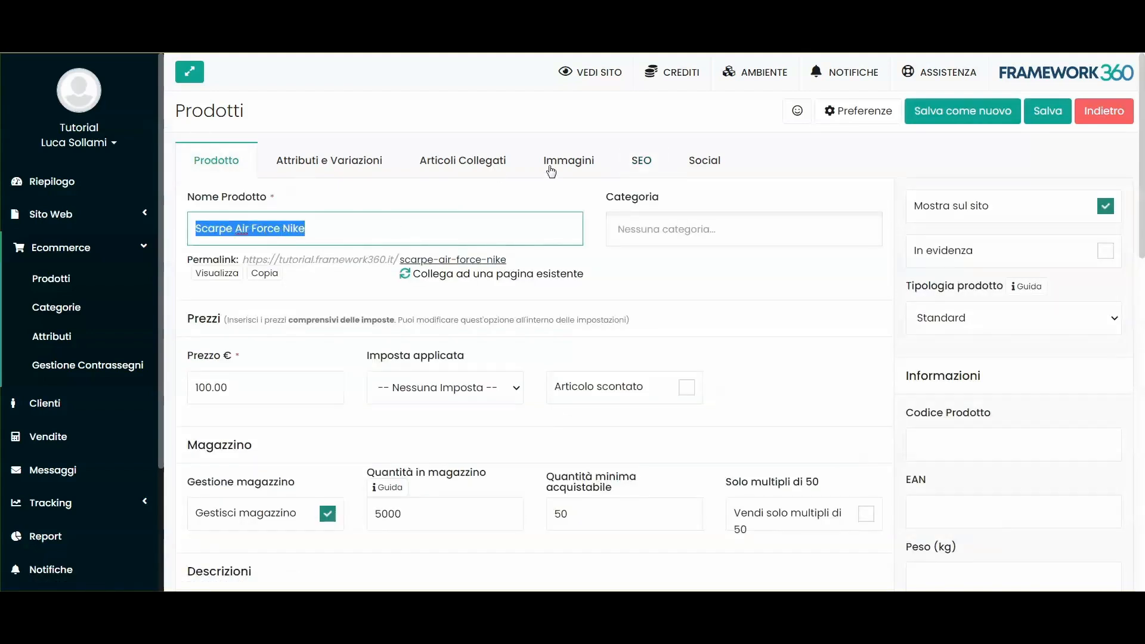
left_click(642, 160)
Step: Enter SEO title 'Scarpa Air Force Nike in saldo' and description 'Scarpe nike al miglior prezzo'
left_click(267, 229)
type("Scarpa Air Force Nike in saldo")
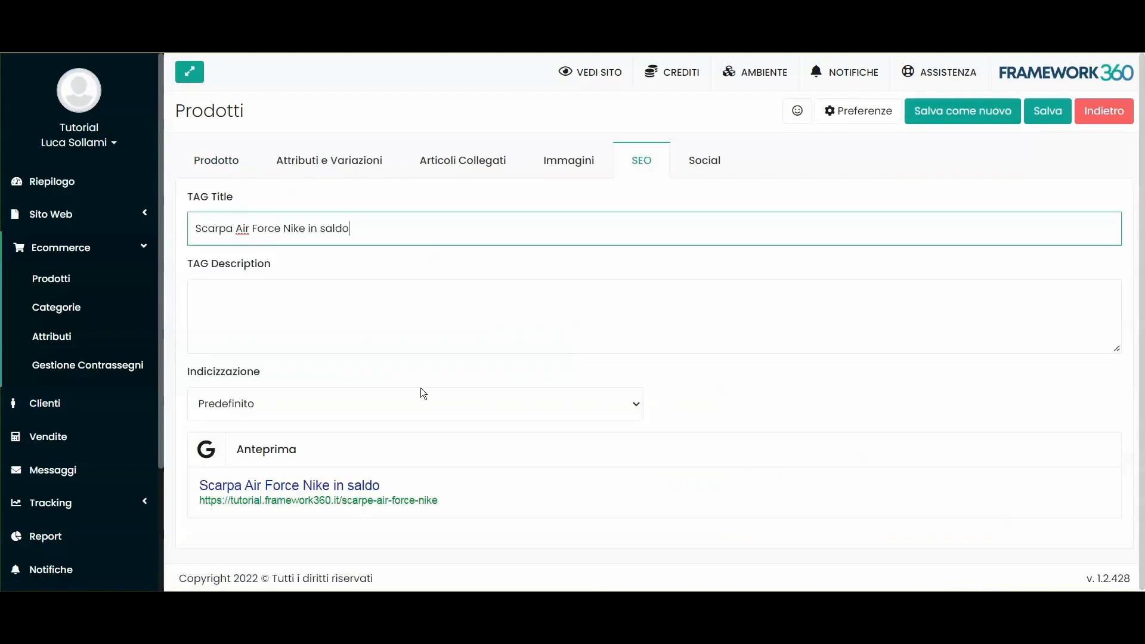
left_click(364, 293)
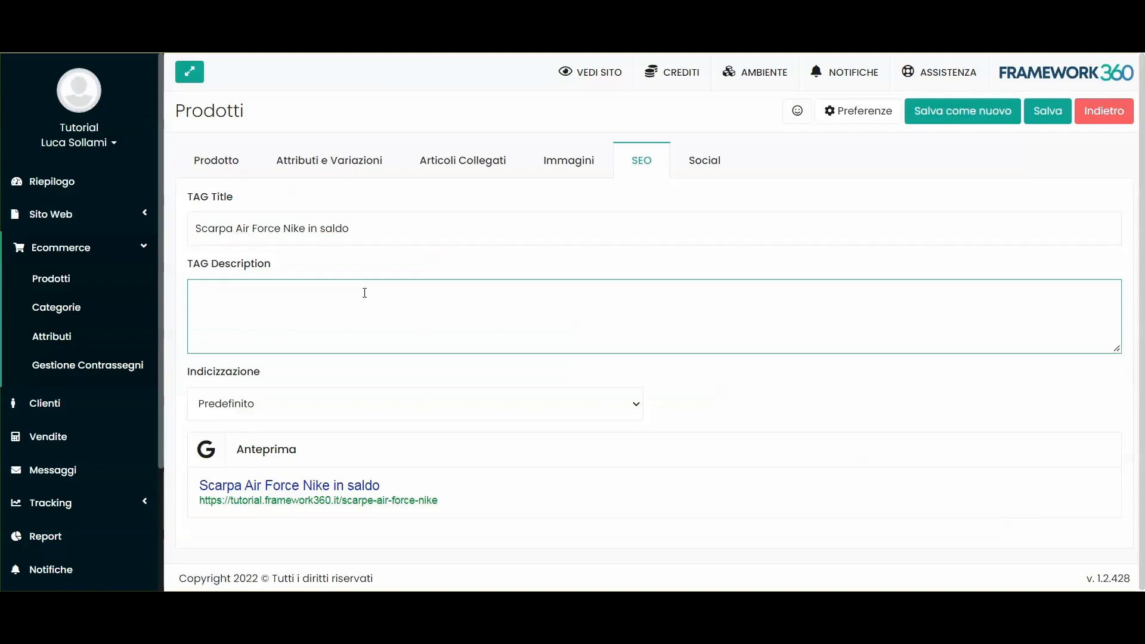
type("Scarpe nike al miglior prezzo")
left_click(337, 261)
left_click(363, 316)
left_click_drag(358, 296, 194, 293)
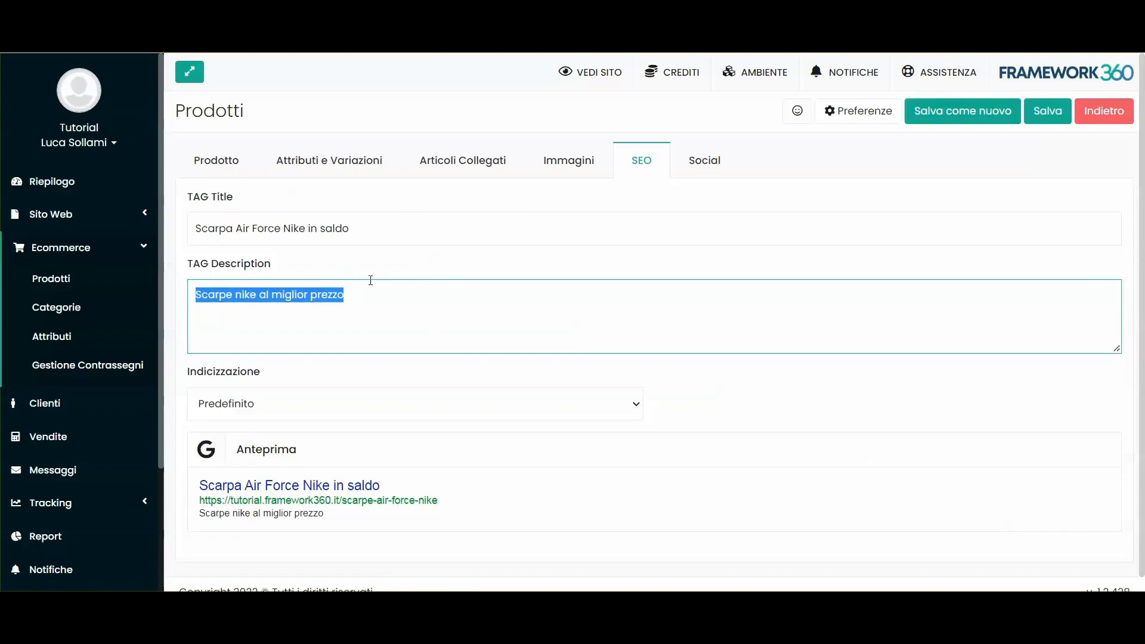
triple_click(228, 234)
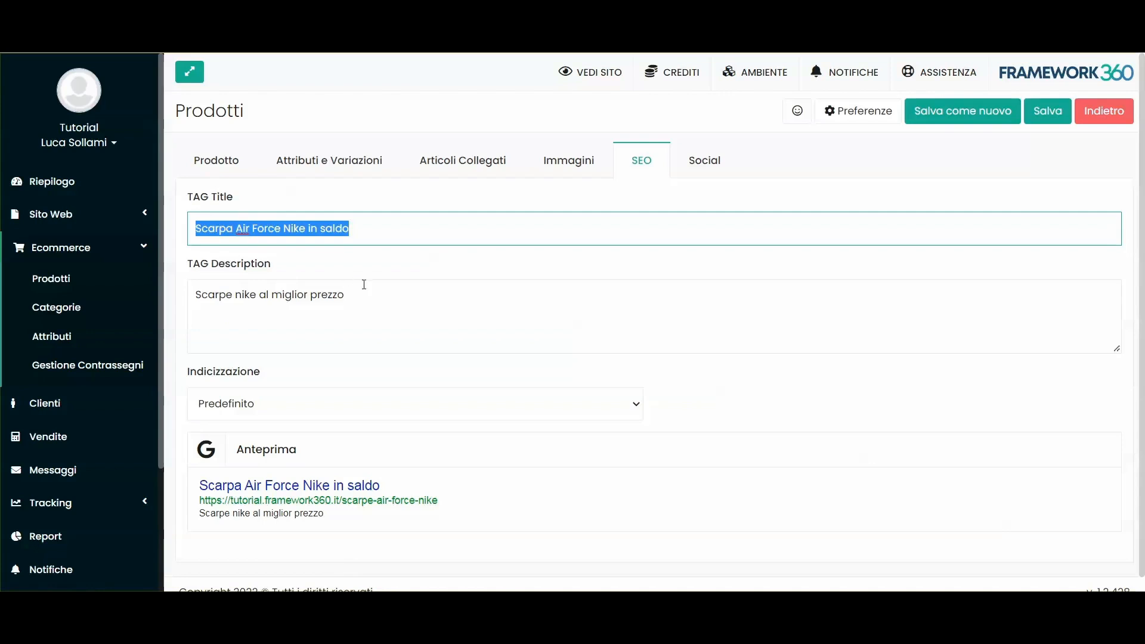
Step: Keep indexing on Predefinito, review the Social settings, save, and start a new category name
left_click(221, 405)
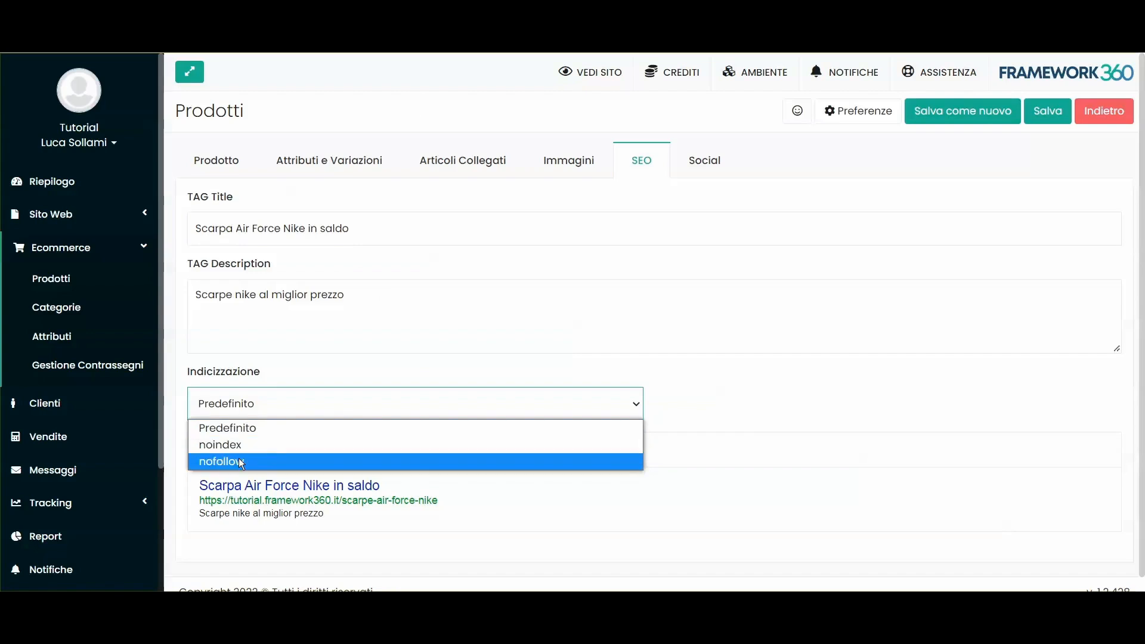
left_click(227, 427)
left_click(719, 162)
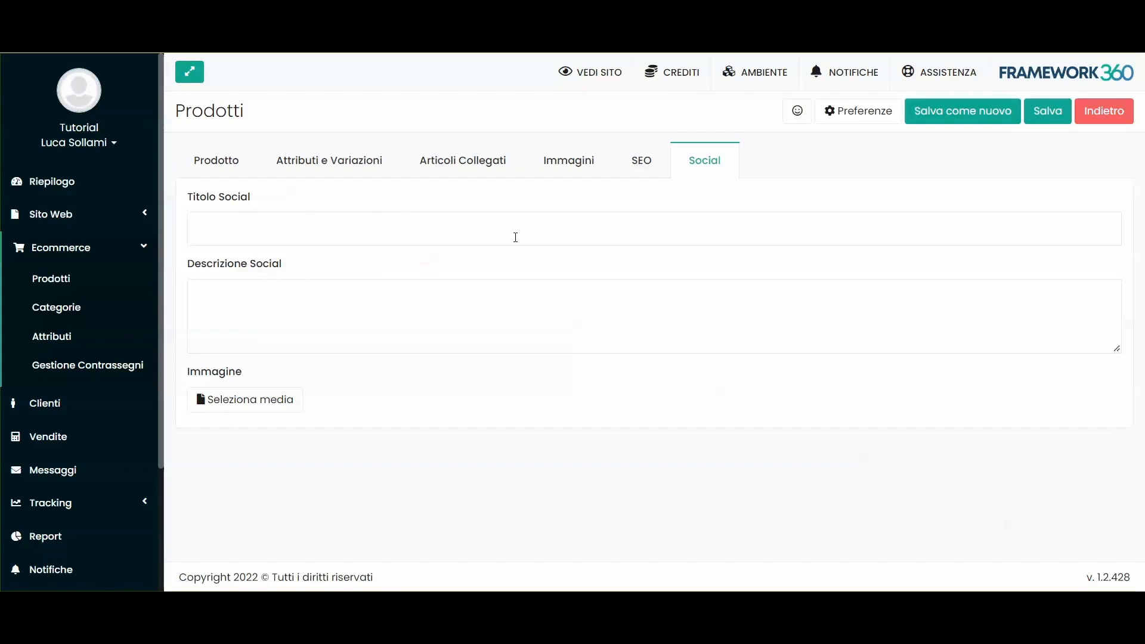
left_click(649, 170)
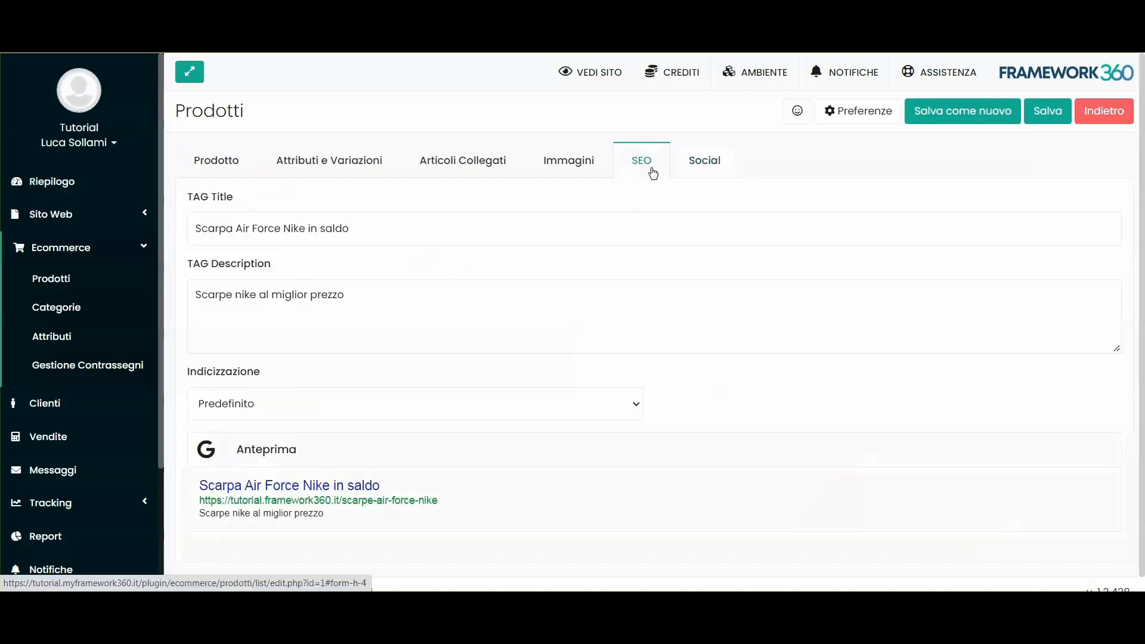
left_click(698, 164)
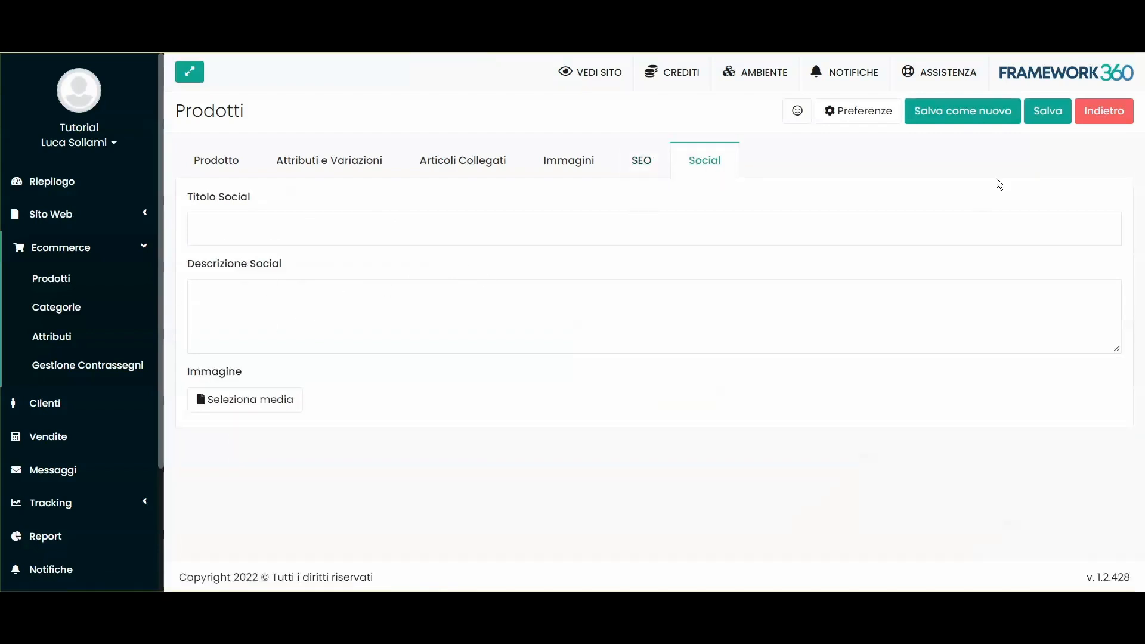
left_click(1054, 115)
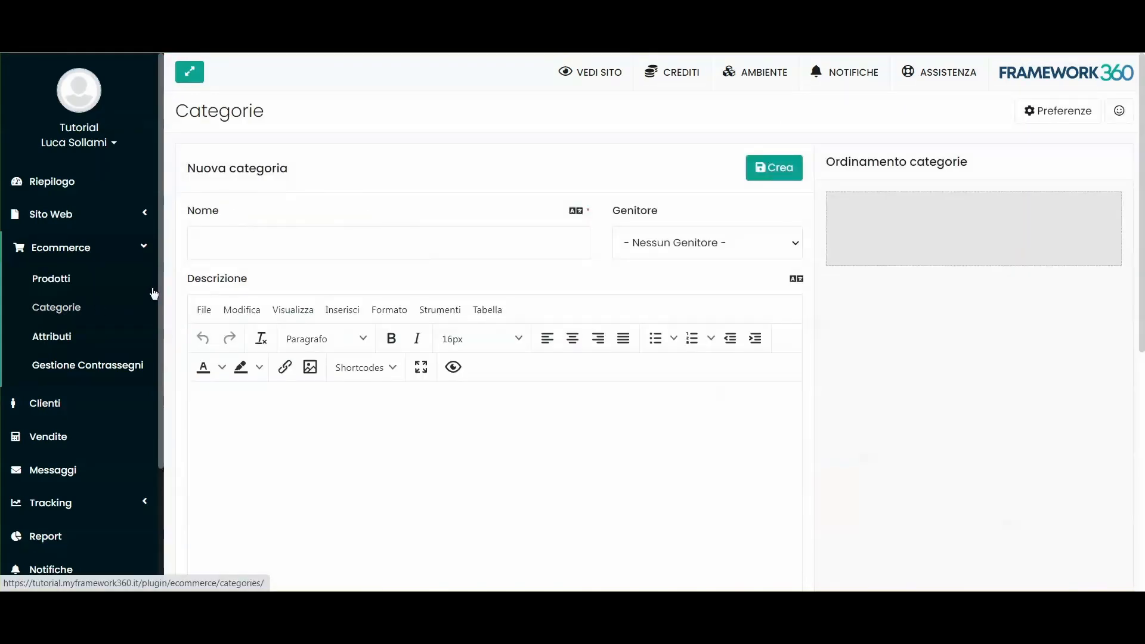
left_click(261, 233)
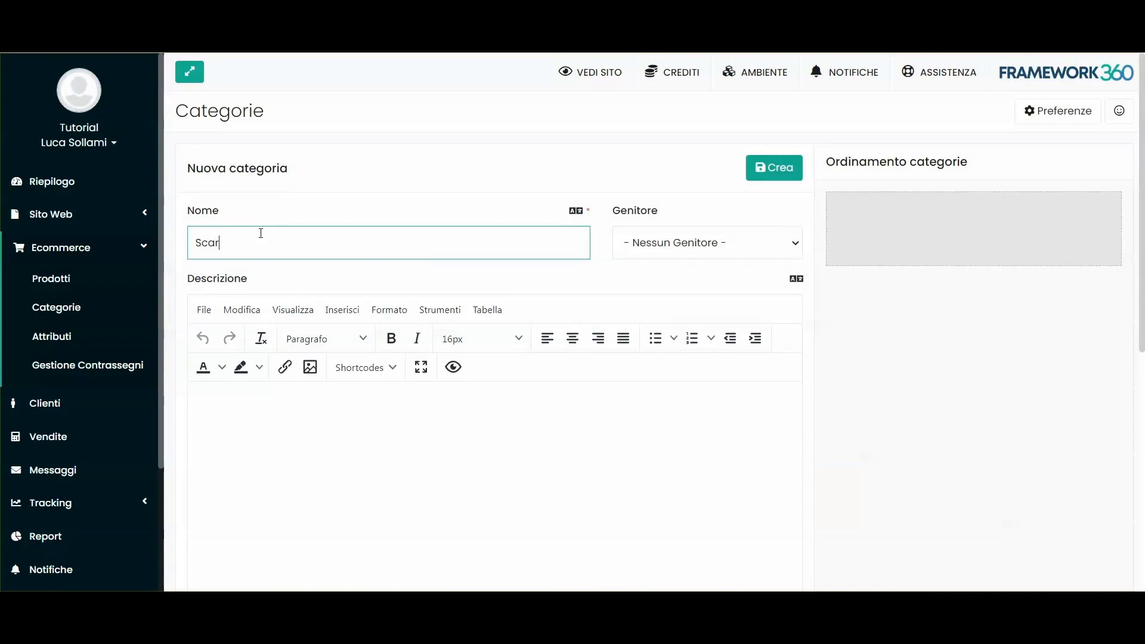
Step: Create the Scarpe category
left_click(374, 200)
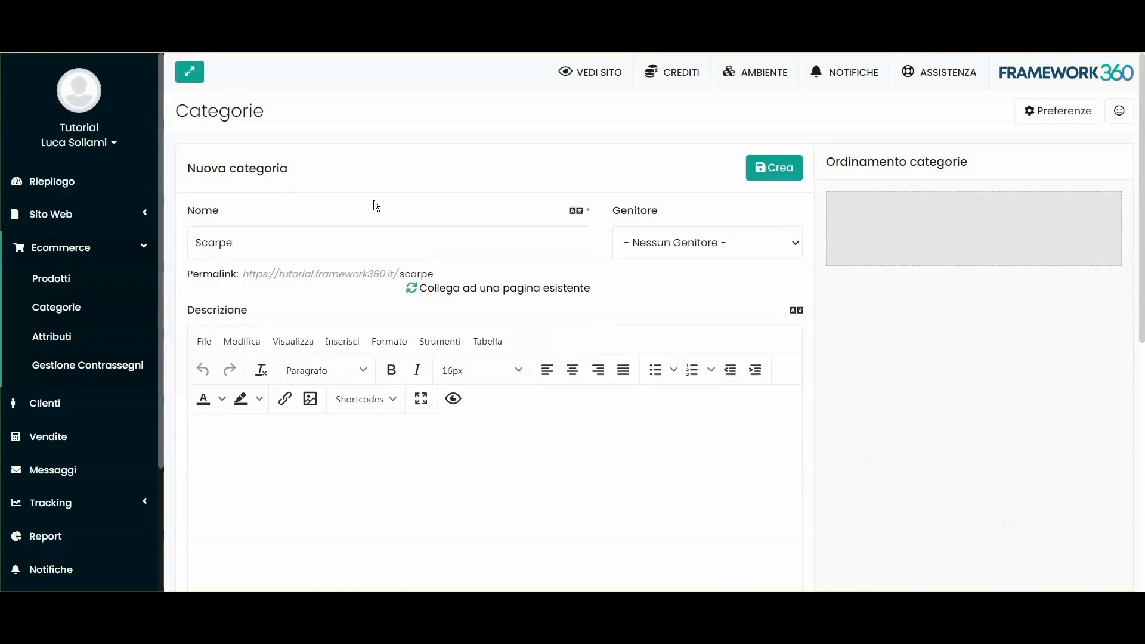
scroll(274, 244, "down", 3)
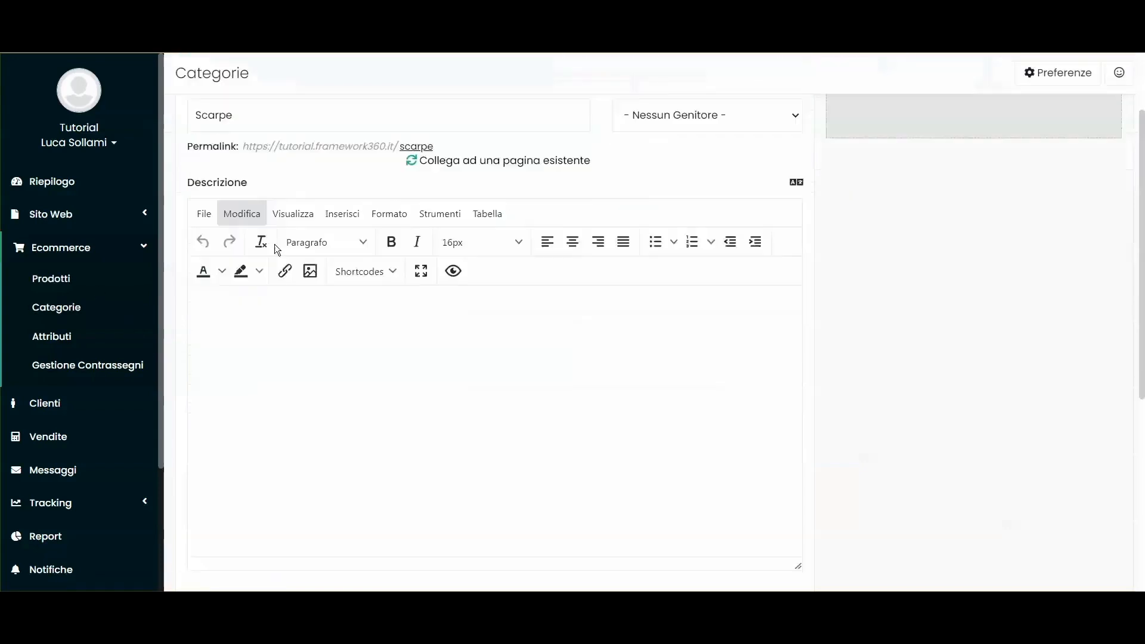
scroll(322, 332, "down", 5)
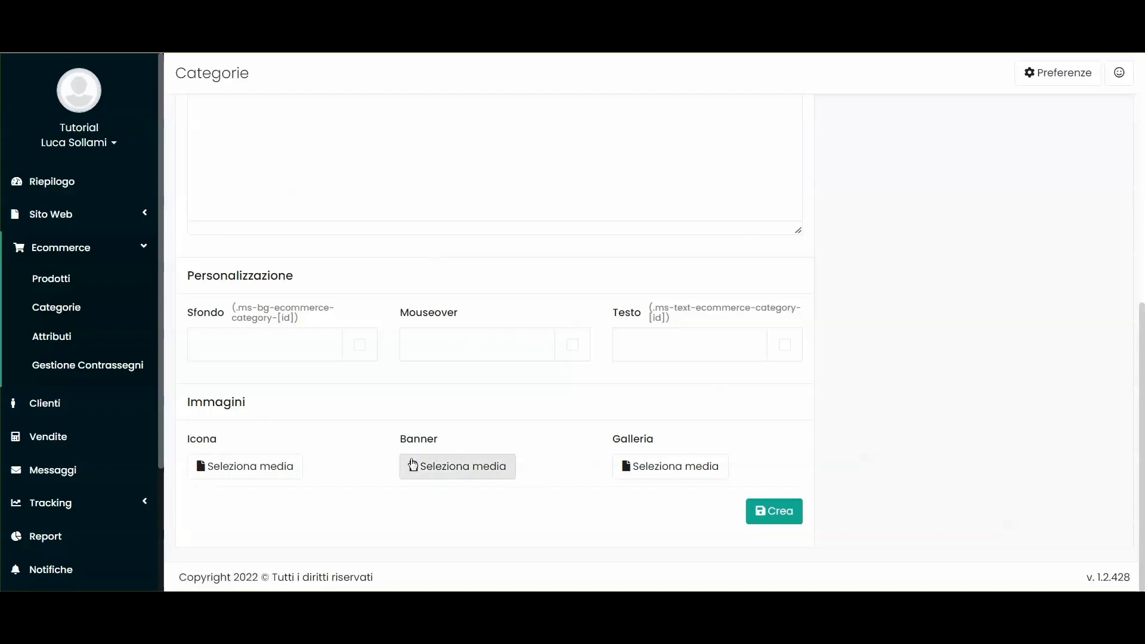
scroll(524, 302, "up", 8)
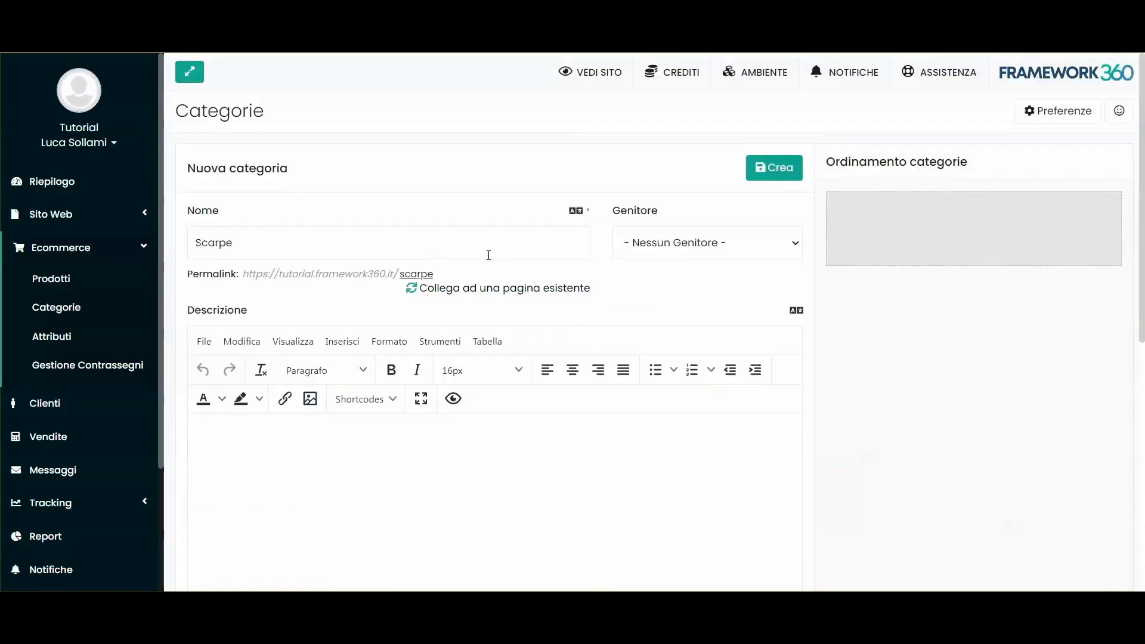
left_click(783, 172)
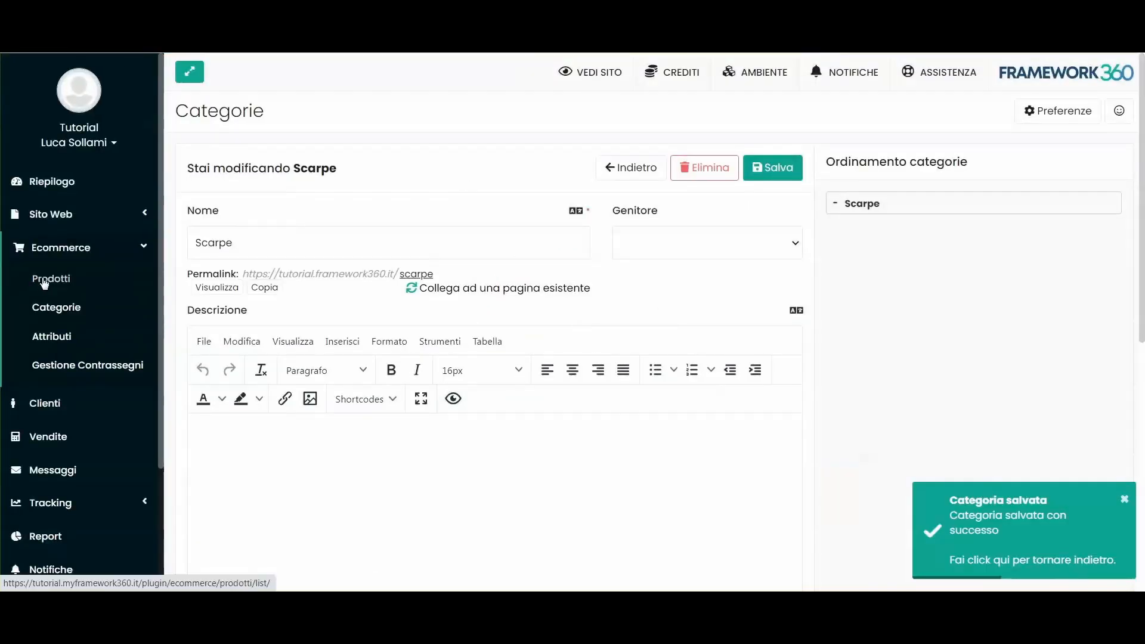
Step: Assign the Scarpe category to Scarpe Air Force Nike and save the product
left_click(43, 280)
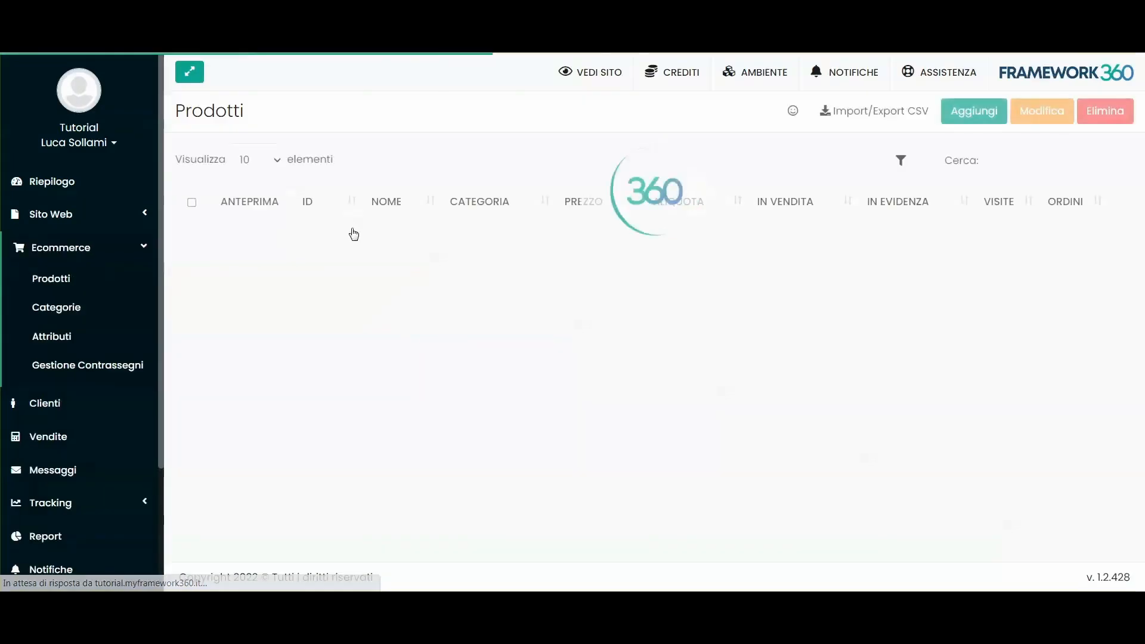
left_click(382, 257)
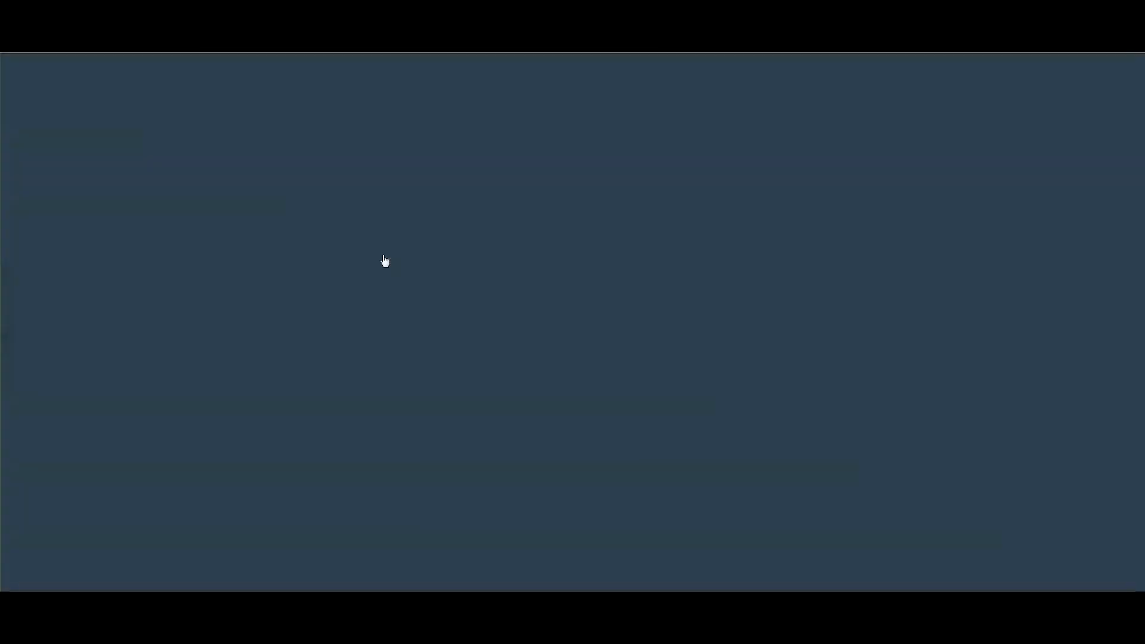
left_click(646, 228)
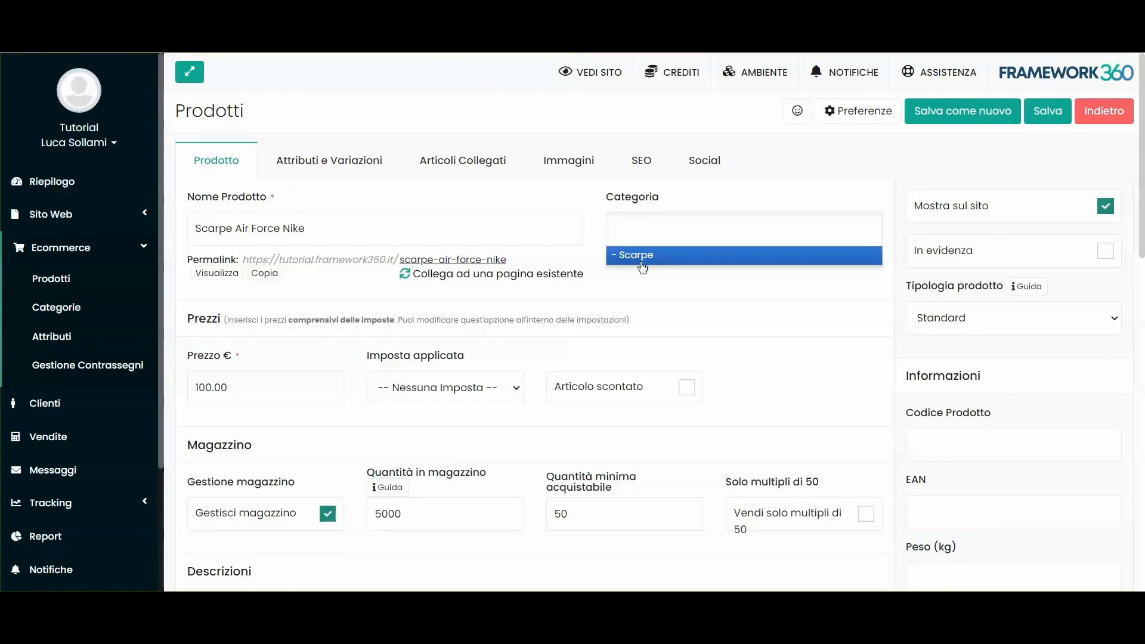
left_click(642, 256)
left_click(1054, 121)
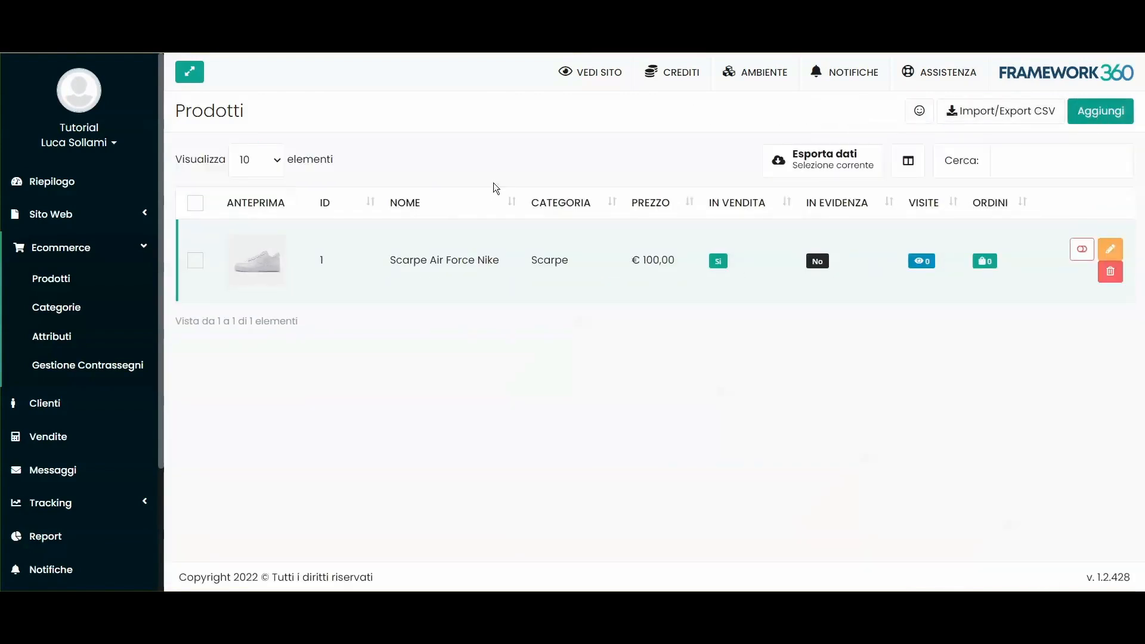
Step: Enter the product name Scarpe Nike da montagna, price 67 € and the text 'Scarpe nike da uomo'
left_click(298, 231)
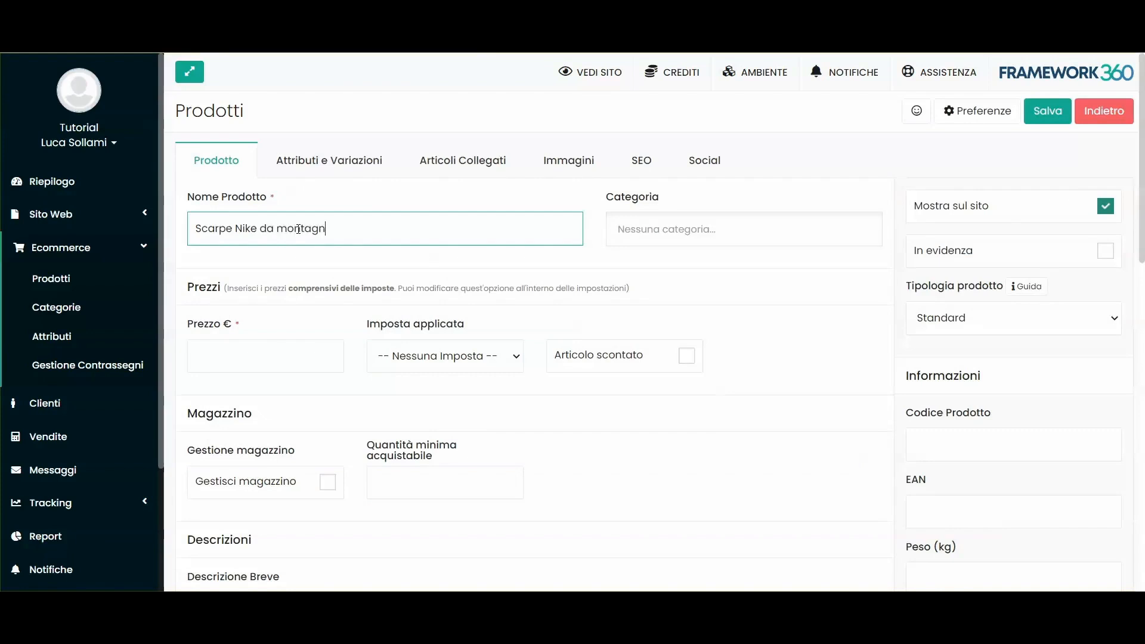
left_click(342, 272)
left_click(255, 404)
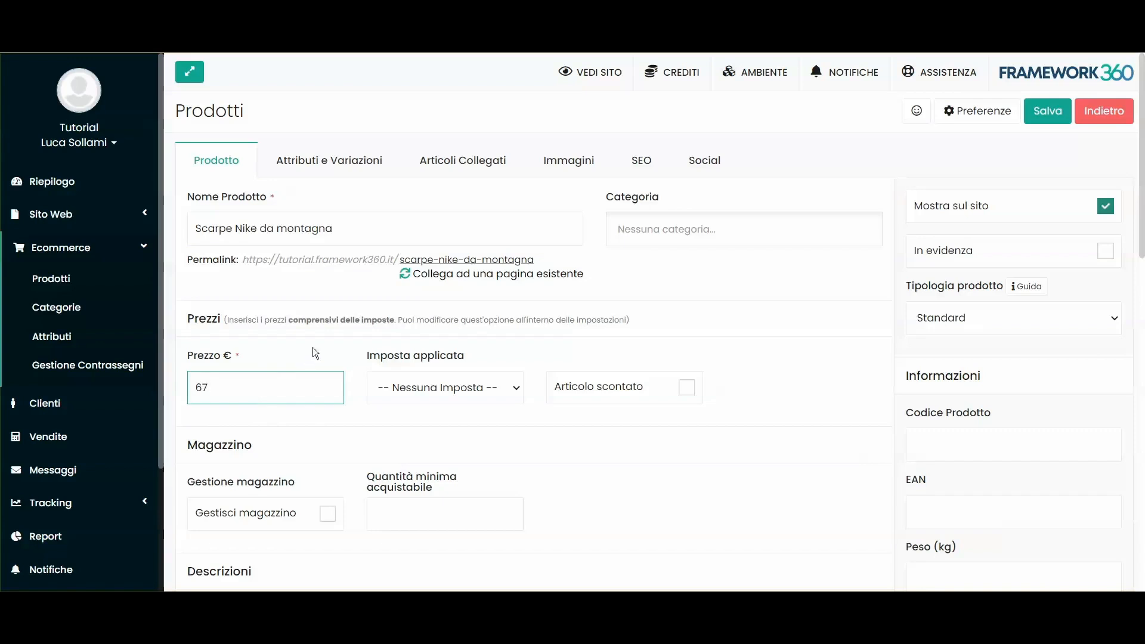
scroll(315, 353, "down", 7)
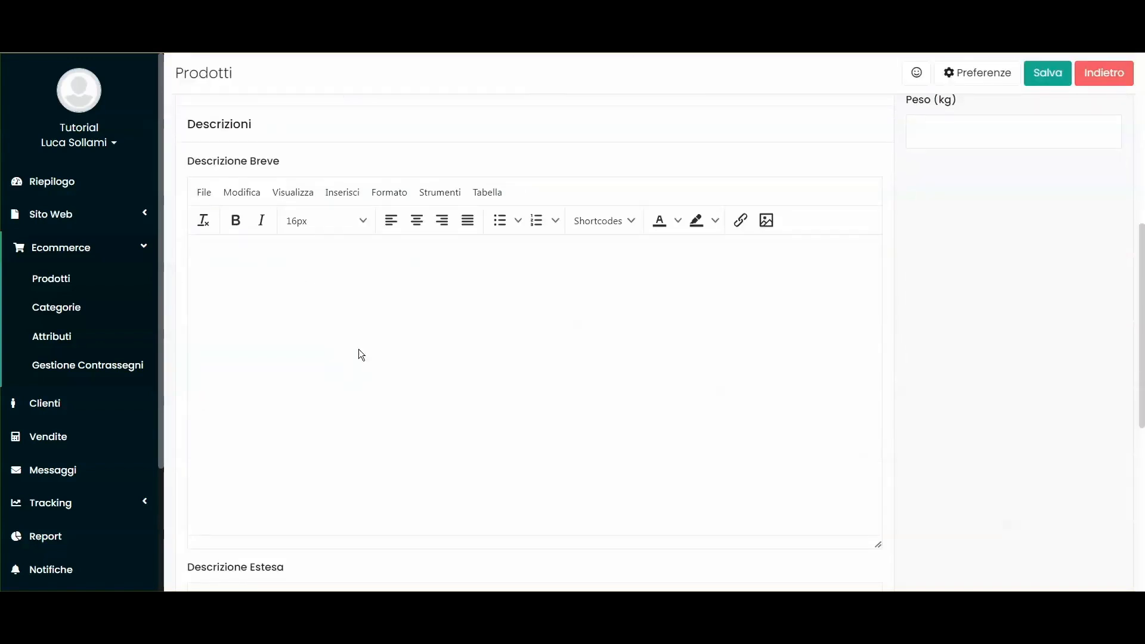
type("Scarpe nike")
type(" da uomo")
scroll(316, 511, "down", 3)
scroll(434, 426, "down", 3)
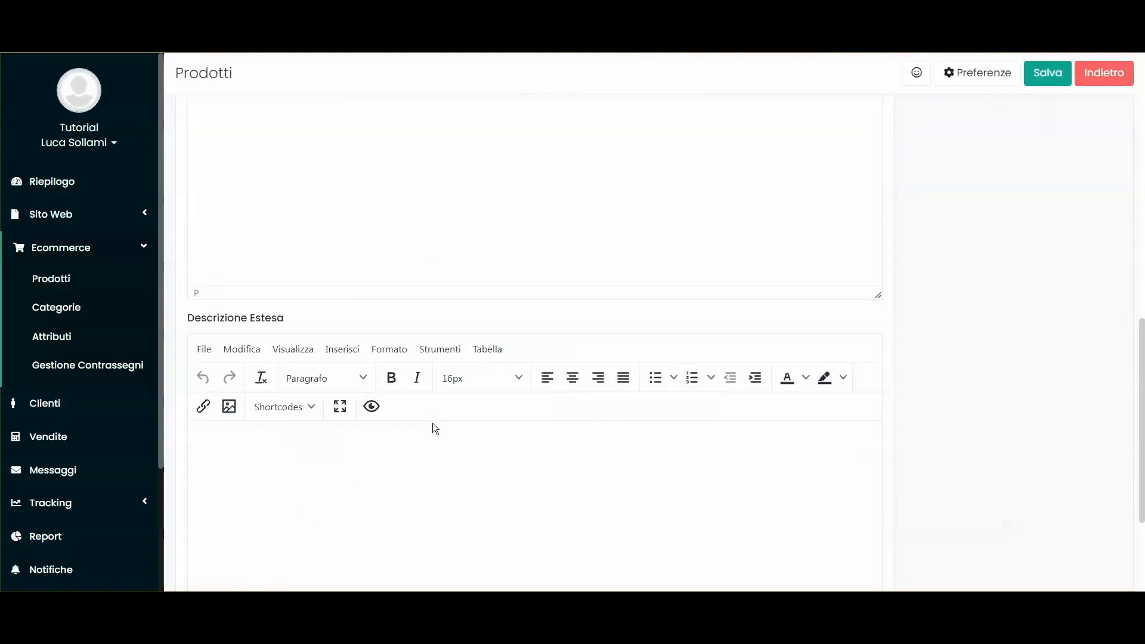
Step: Paste the extended description with its bullet list and check the SEO settings
type("Proprio quando pensavi di aver visto tutto, Nike ti entusiasma con un nuovo modo rapido e semplice di indossare le scarpe.L'intero tallone (inclusa la suola) di Nike Go FlyEase si apre per indossare la scarpa senza l'aiuto delle mani.Basta inserire il piede, spingerlo verso il basso e il gioco et voilà.Il gioco è fatto. Colore mostrato in foto: Nero/Antracite/Elemental Gold/Bianco Stile: CW5883-003")
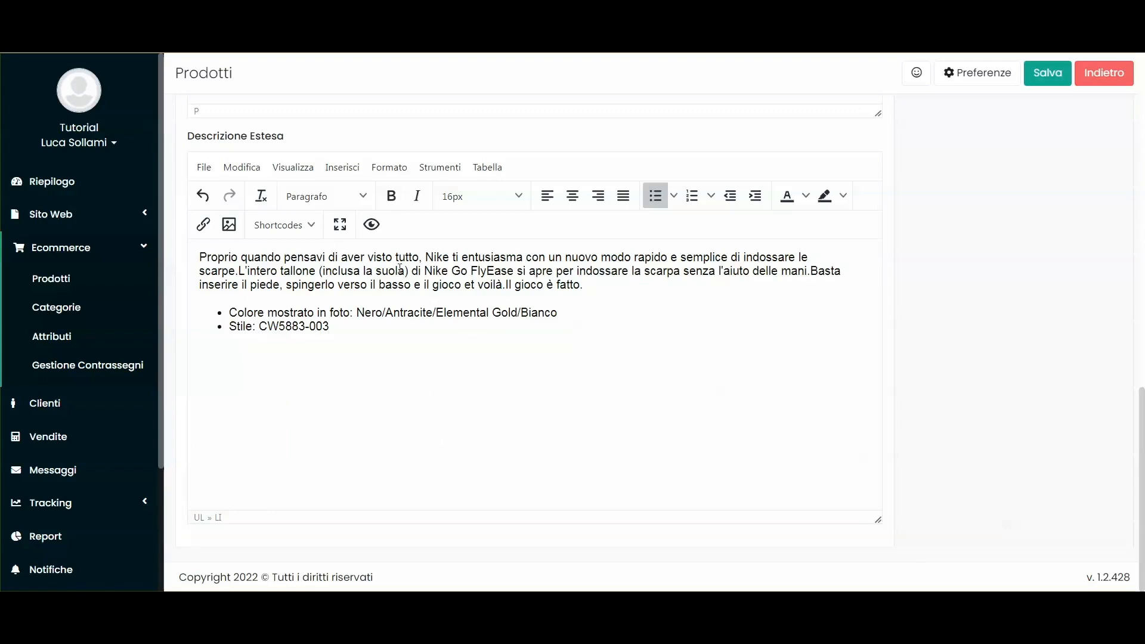
scroll(1074, 394, "up", 12)
scroll(835, 390, "down", 12)
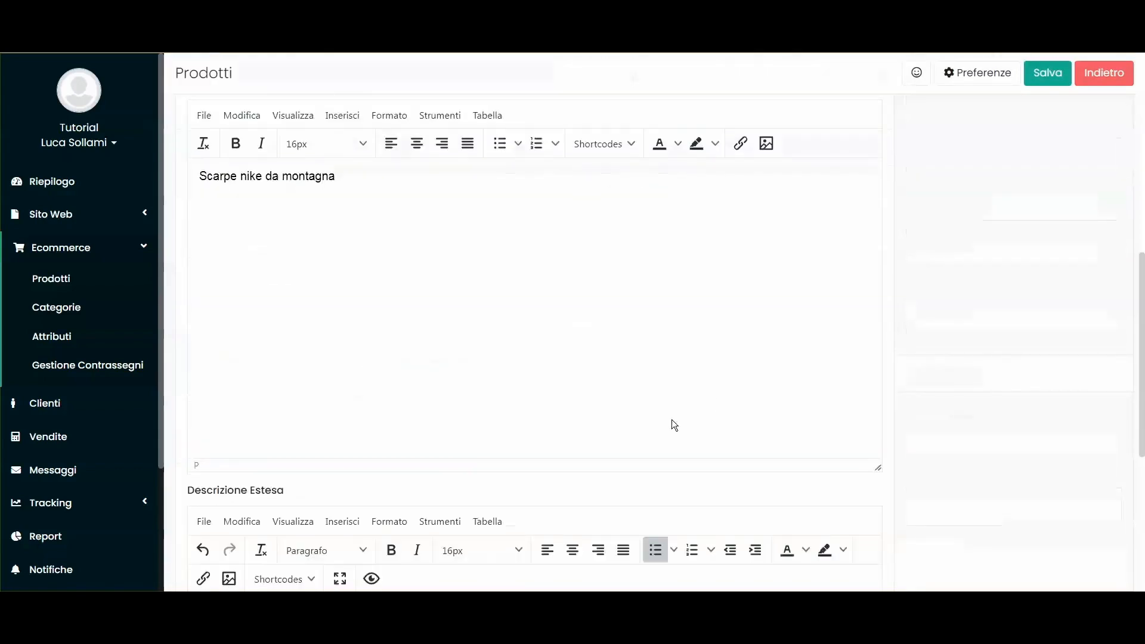
scroll(438, 371, "up", 12)
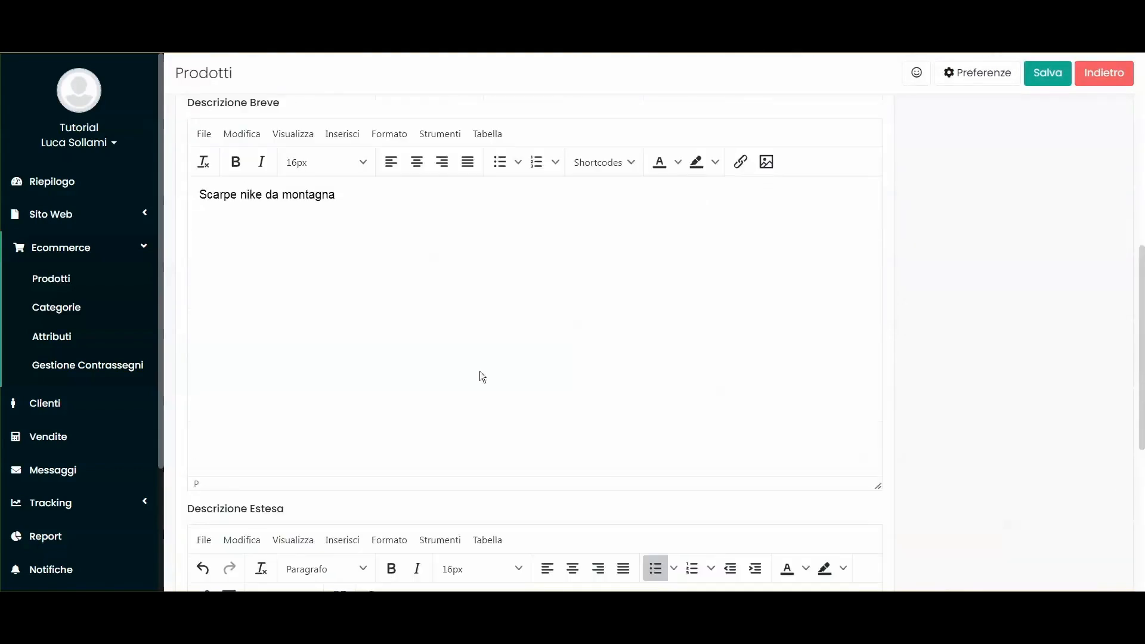
scroll(503, 334, "up", 1)
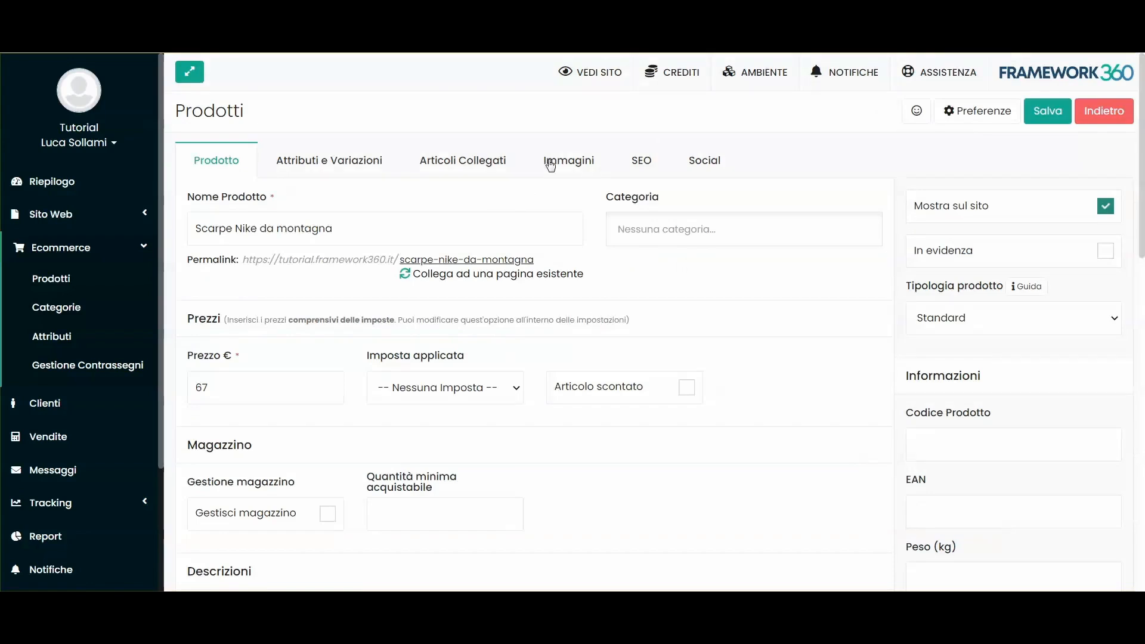
left_click(637, 159)
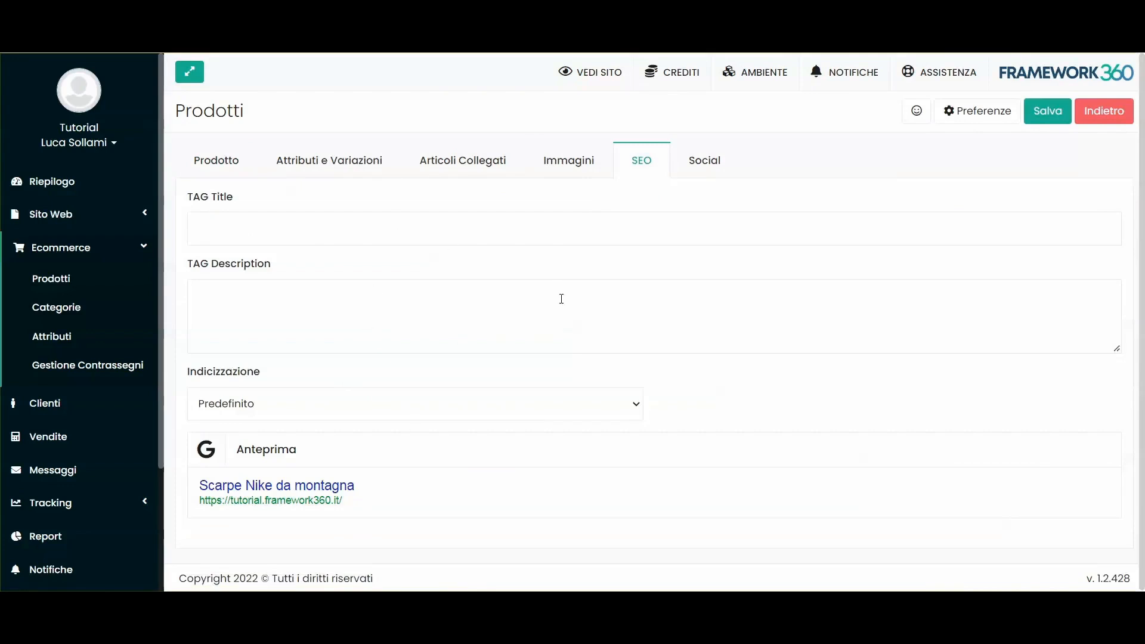
left_click(201, 158)
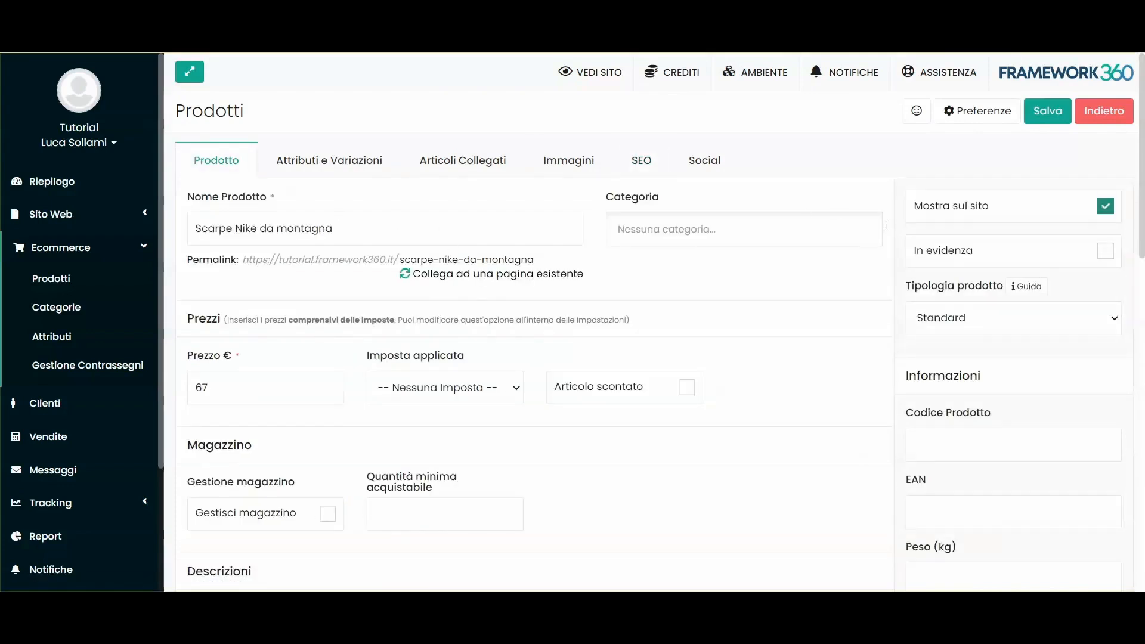
Step: Assign the product to the '- Scarpe' category and save it
left_click(675, 218)
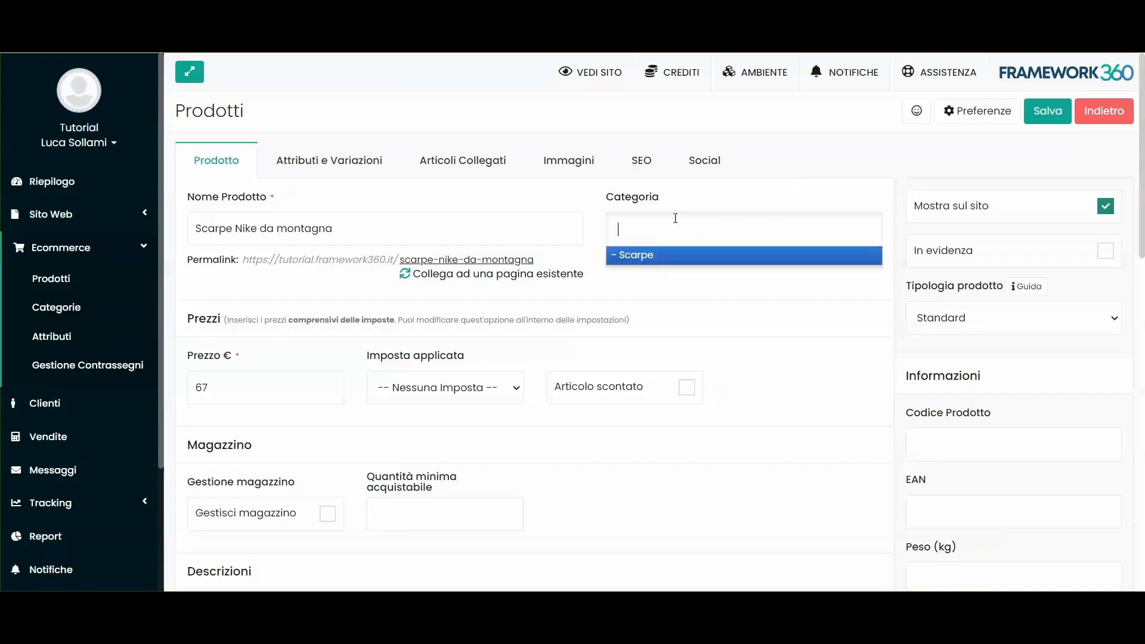
left_click(660, 256)
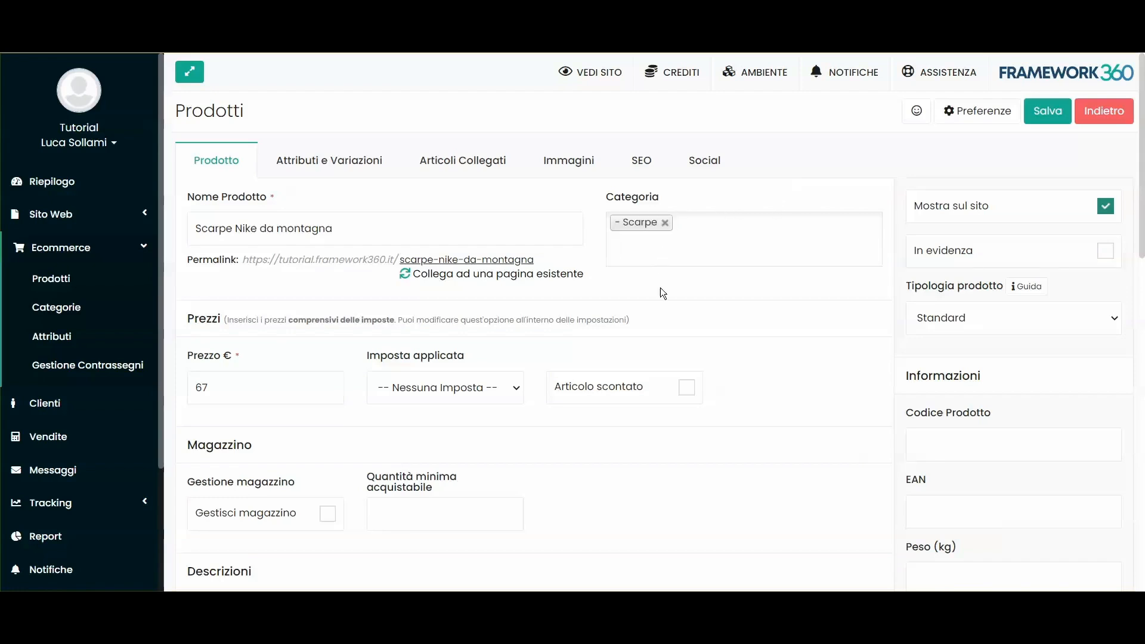
left_click(1048, 111)
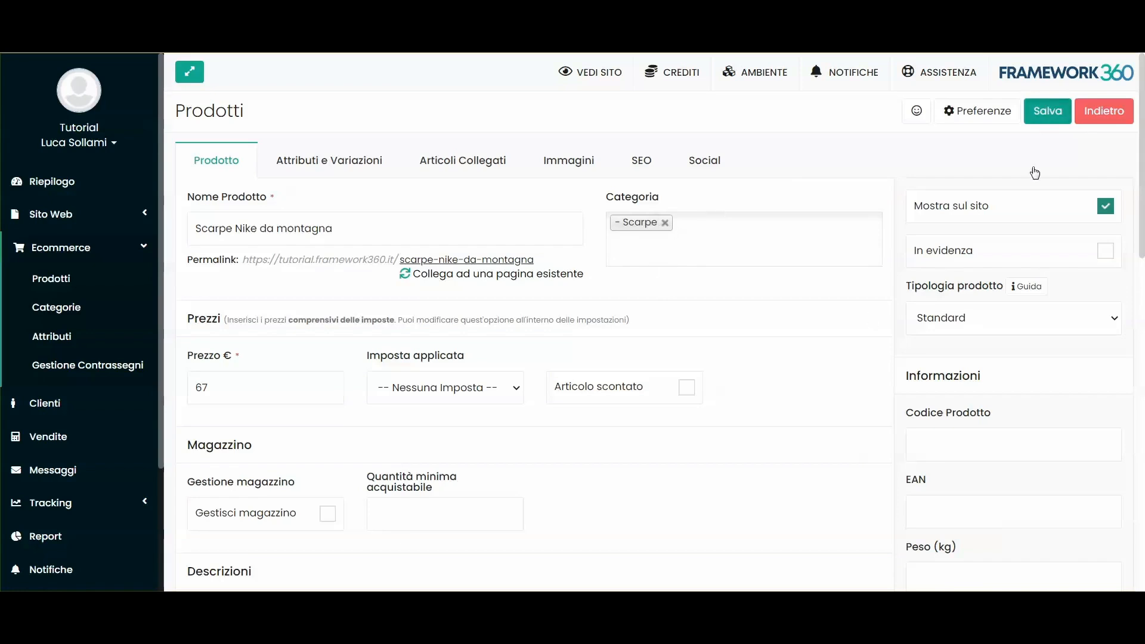
left_click(582, 164)
left_click(281, 225)
Step: Attach the scarpa-air-max photo to Scarpe Nike da montagna, save, and return to Prodotti
left_click(319, 374)
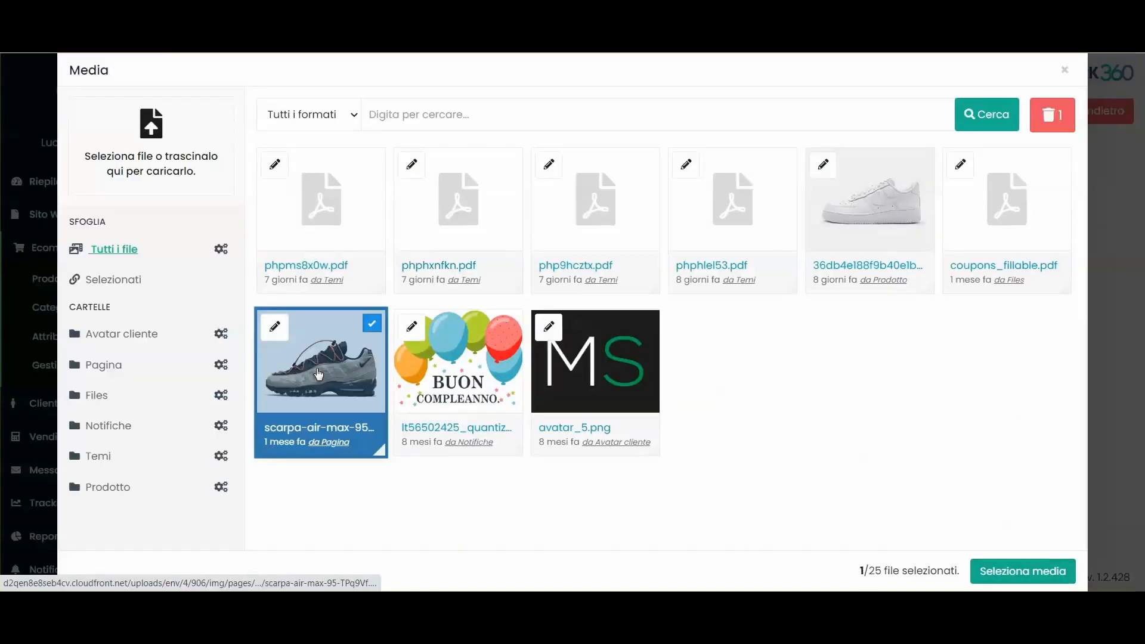
left_click(1068, 570)
left_click(1054, 109)
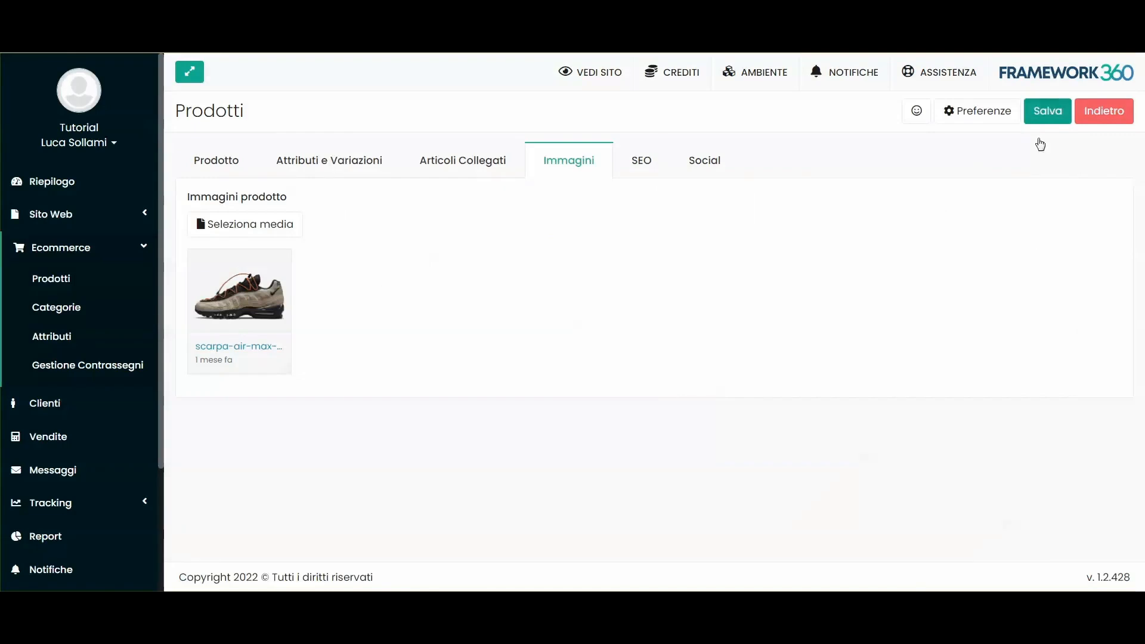
left_click(43, 280)
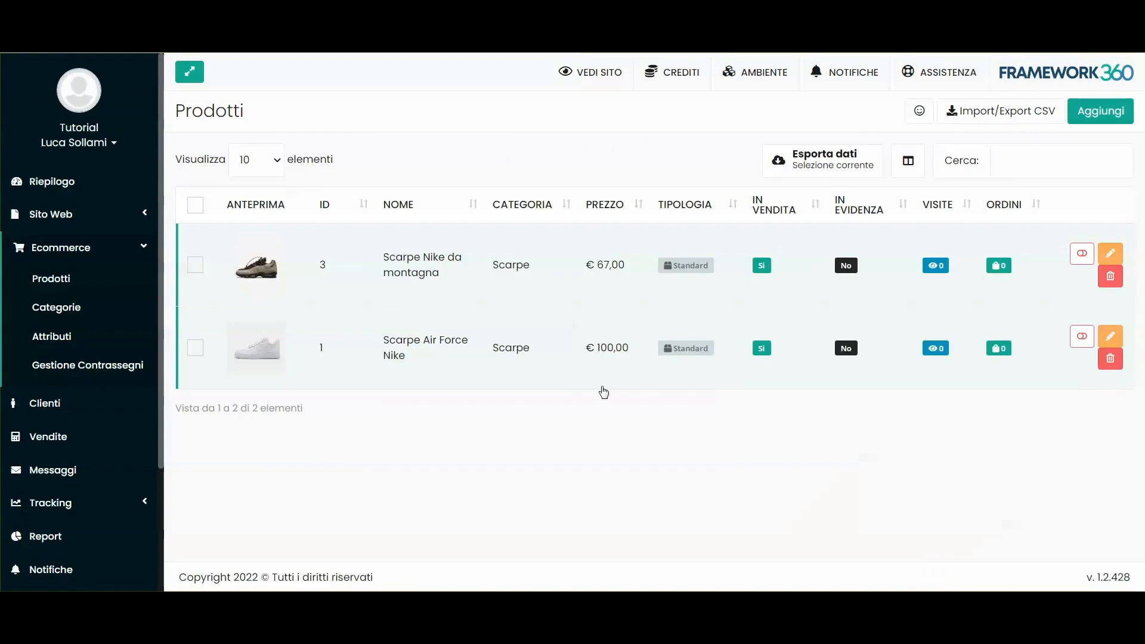
left_click(72, 225)
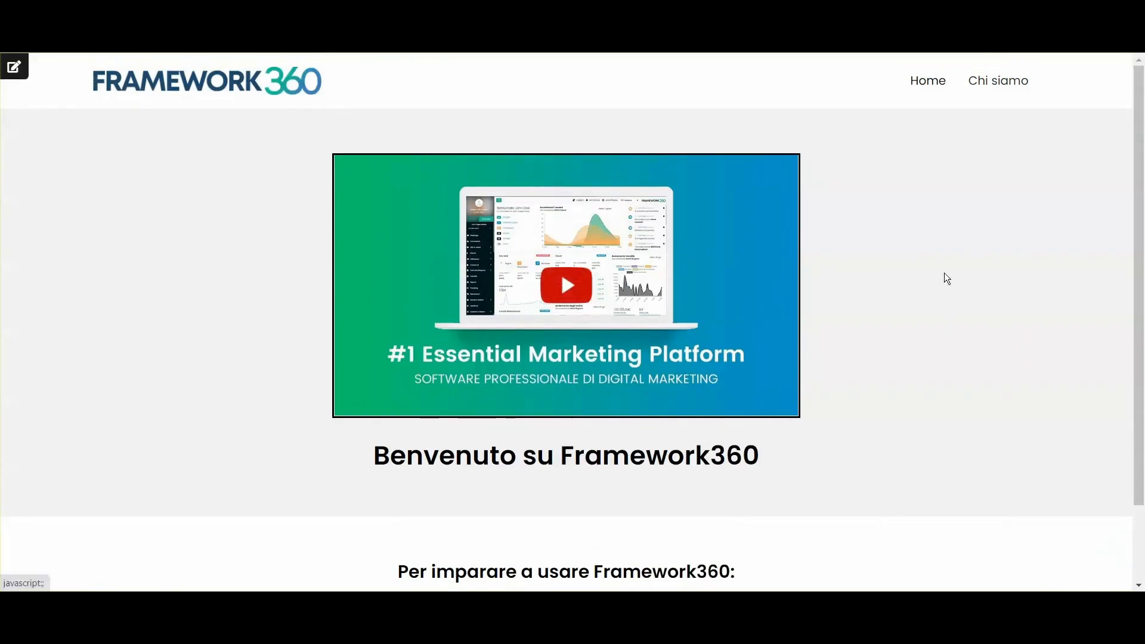
Step: Browse the live home page, then open the Pagine list under Sito Web
scroll(614, 227, "down", 2)
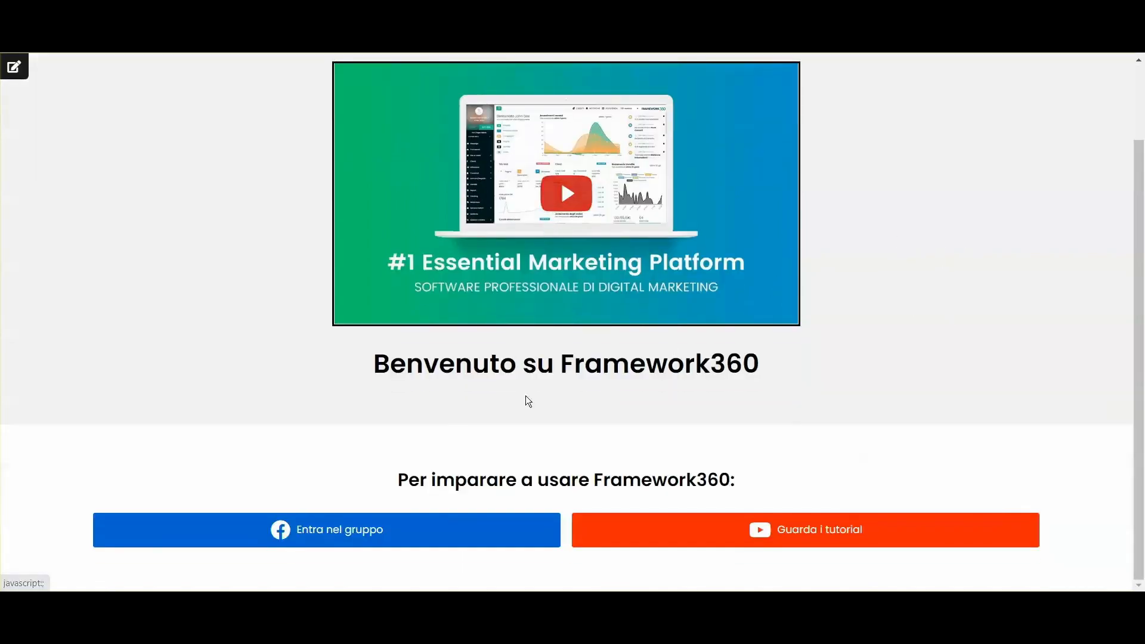
scroll(528, 400, "up", 2)
scroll(626, 367, "down", 2)
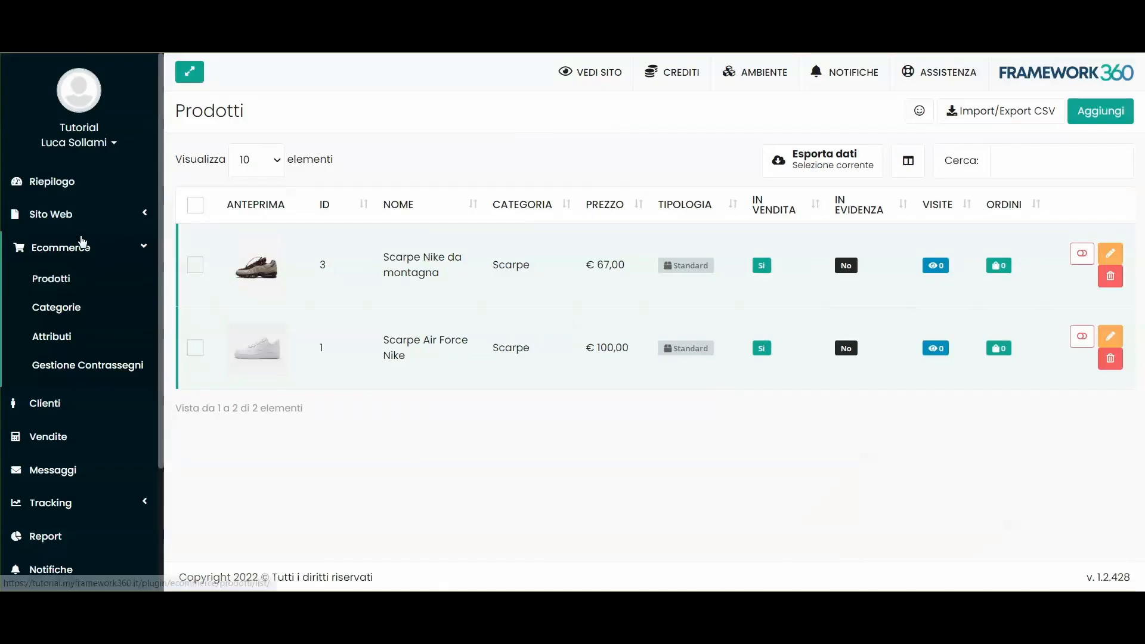
left_click(78, 245)
left_click(70, 222)
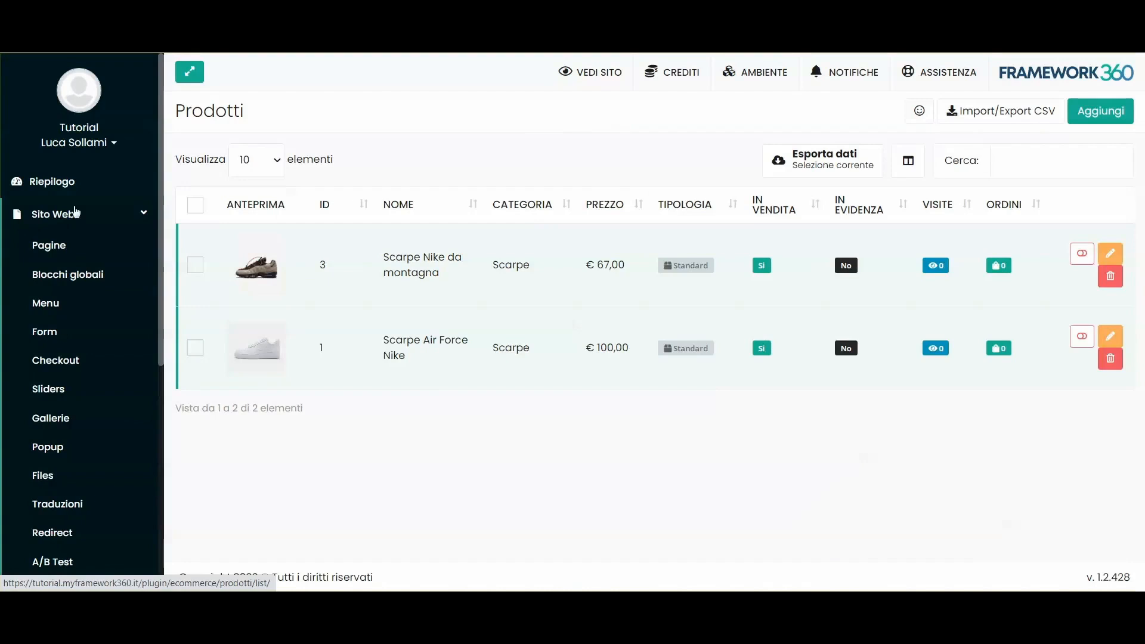
left_click(49, 245)
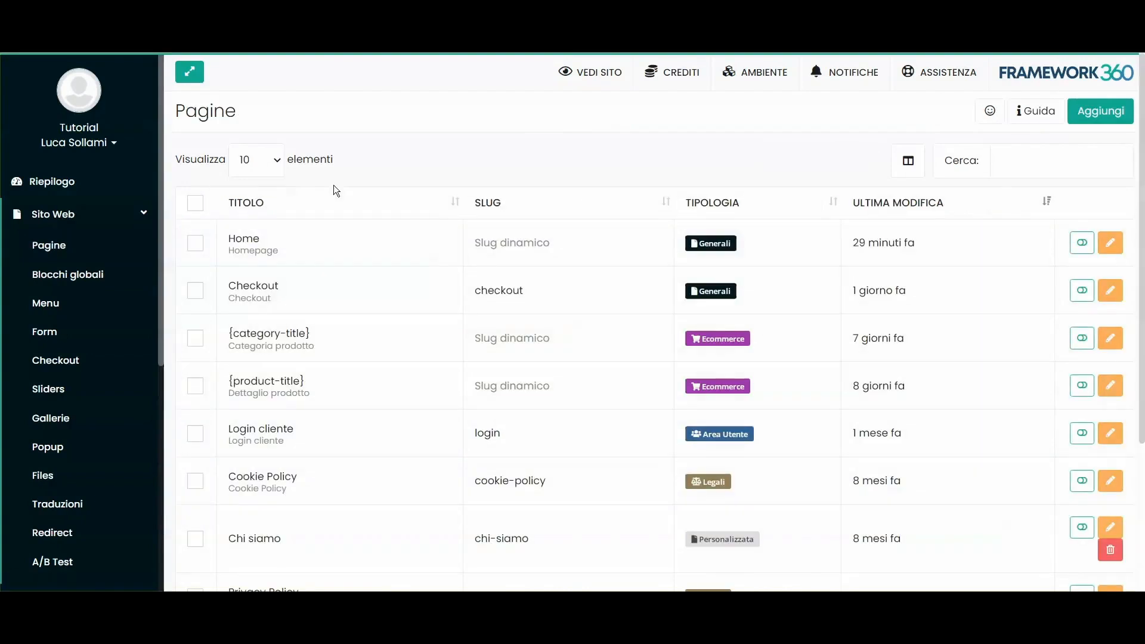
Step: Delete the Home page's tutorial-links row and drop a Lista Prodotti block in its place
double_click(282, 239)
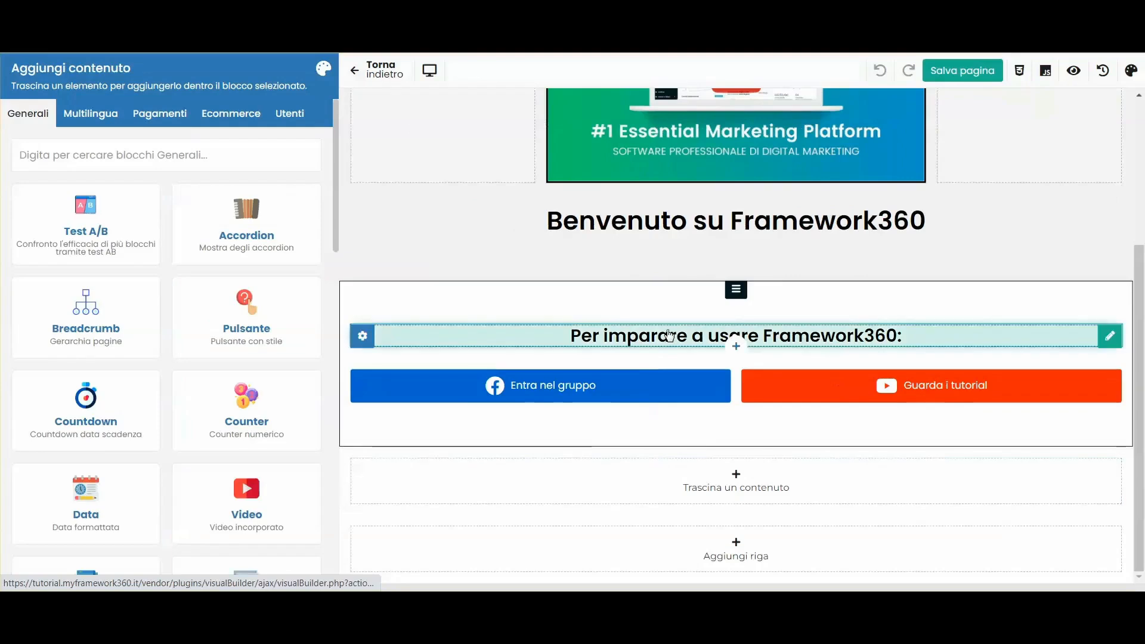
left_click(810, 292)
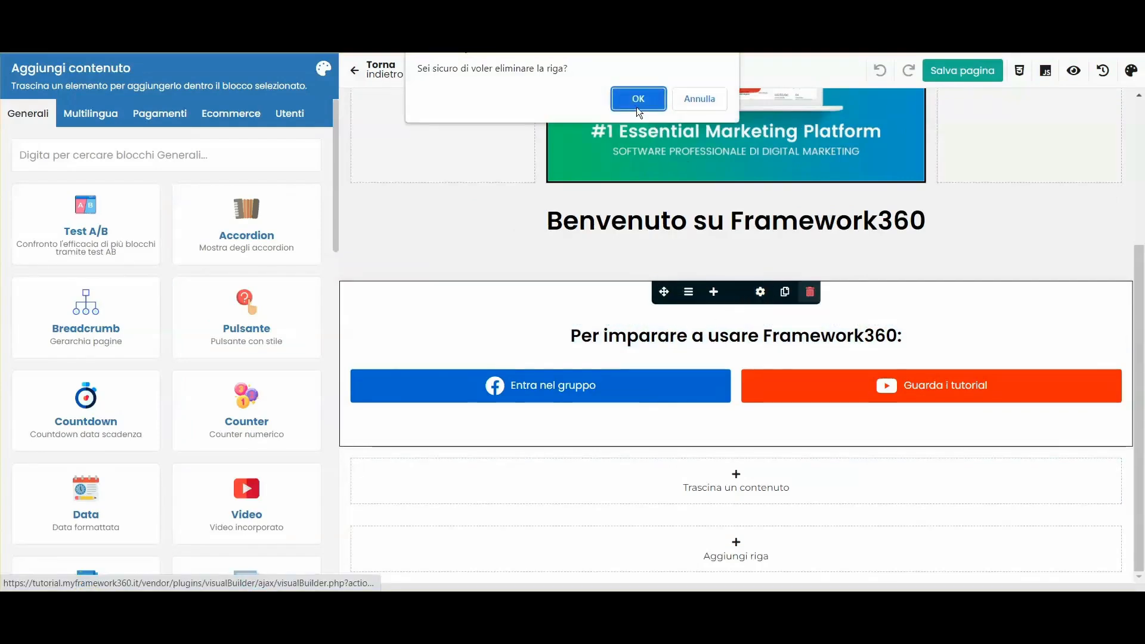
left_click(634, 97)
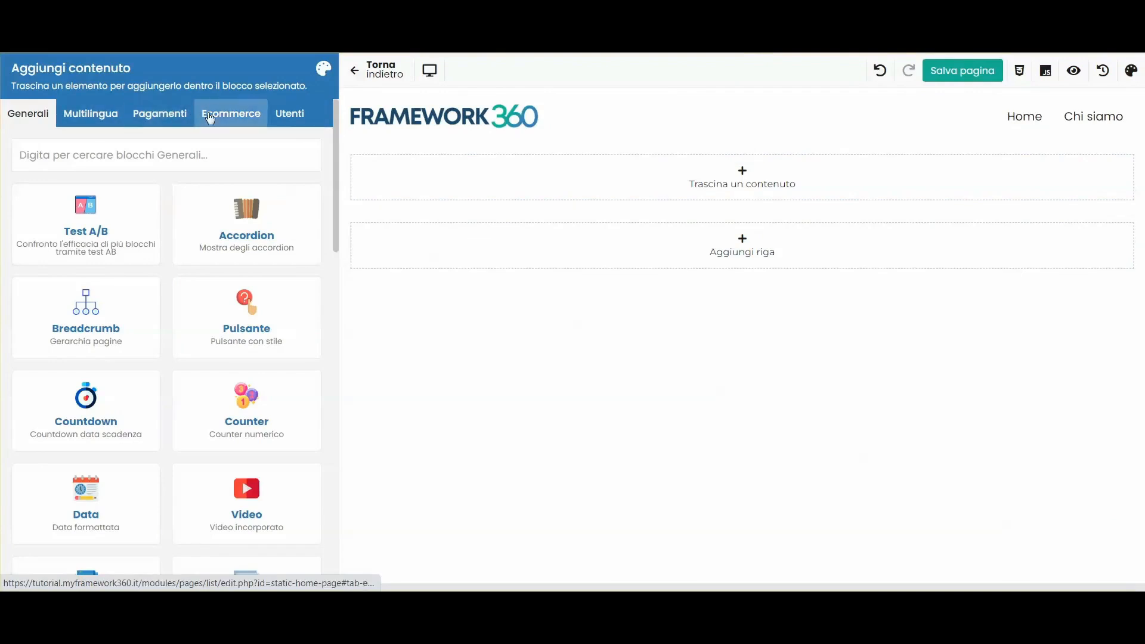
left_click(235, 110)
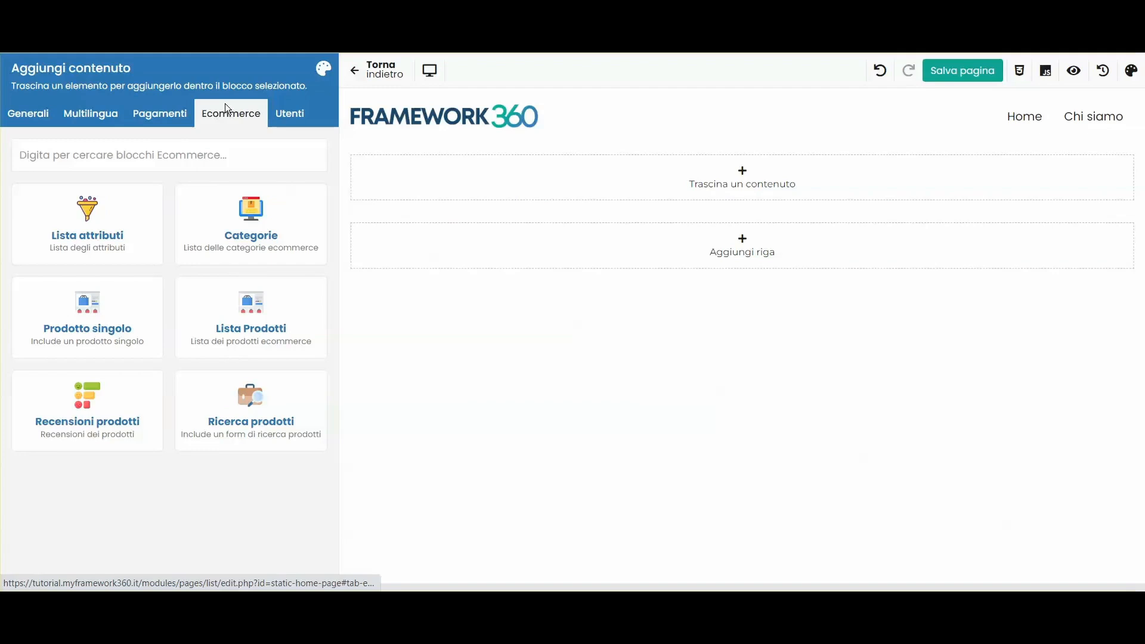
left_click_drag(203, 326, 513, 173)
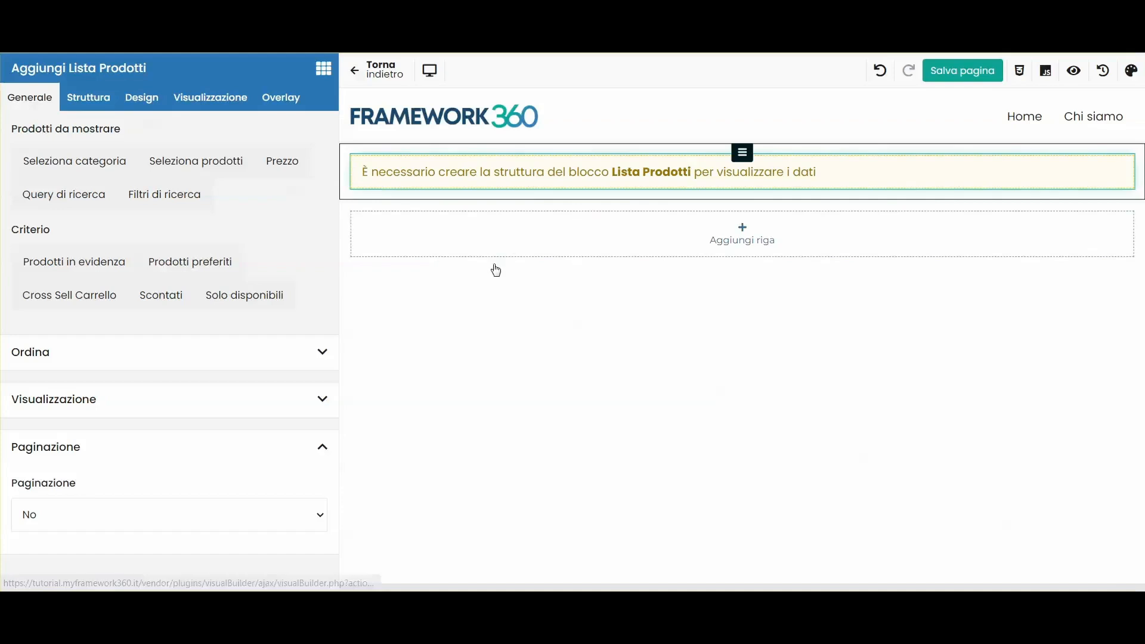
left_click(89, 97)
Step: Import the Anteprima prodotto template as the product card layout
left_click(61, 161)
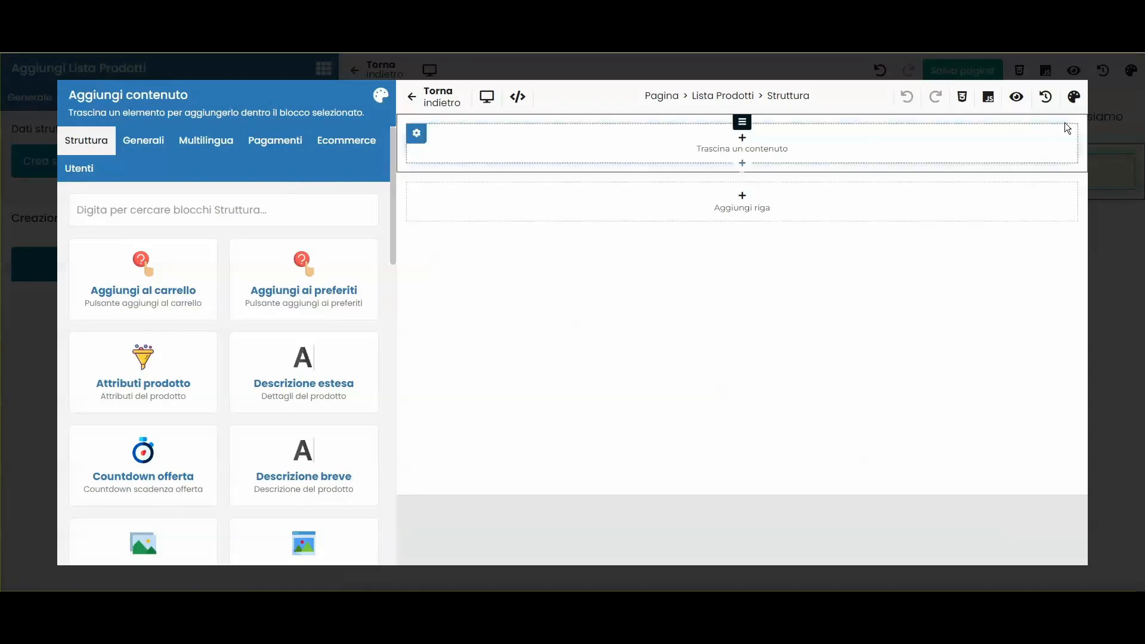
left_click(1073, 97)
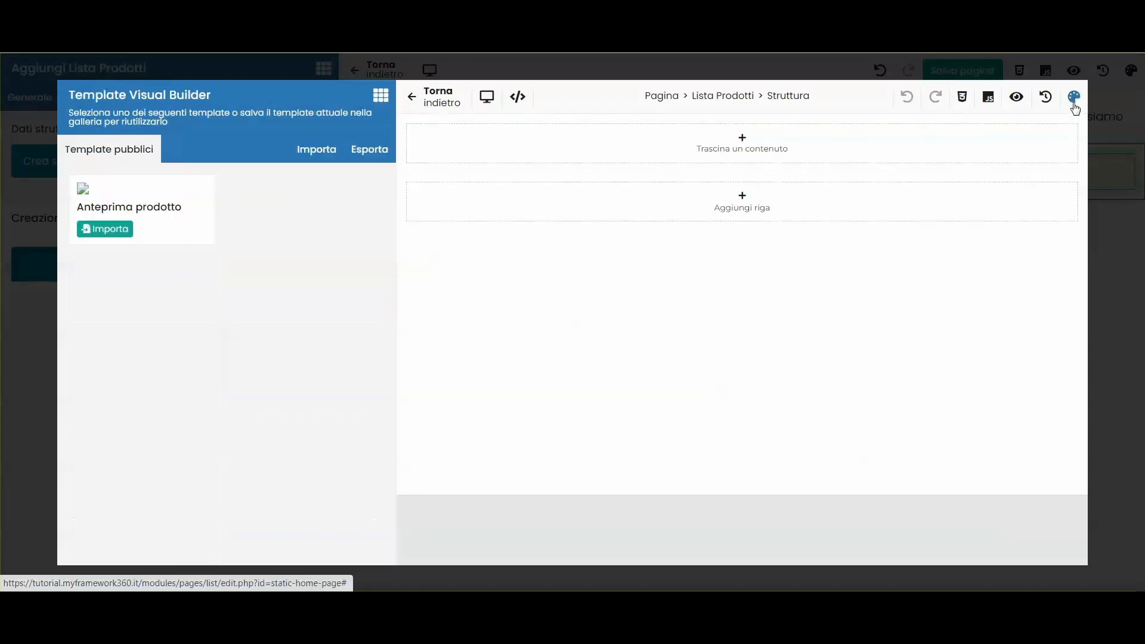
left_click(113, 230)
left_click(628, 114)
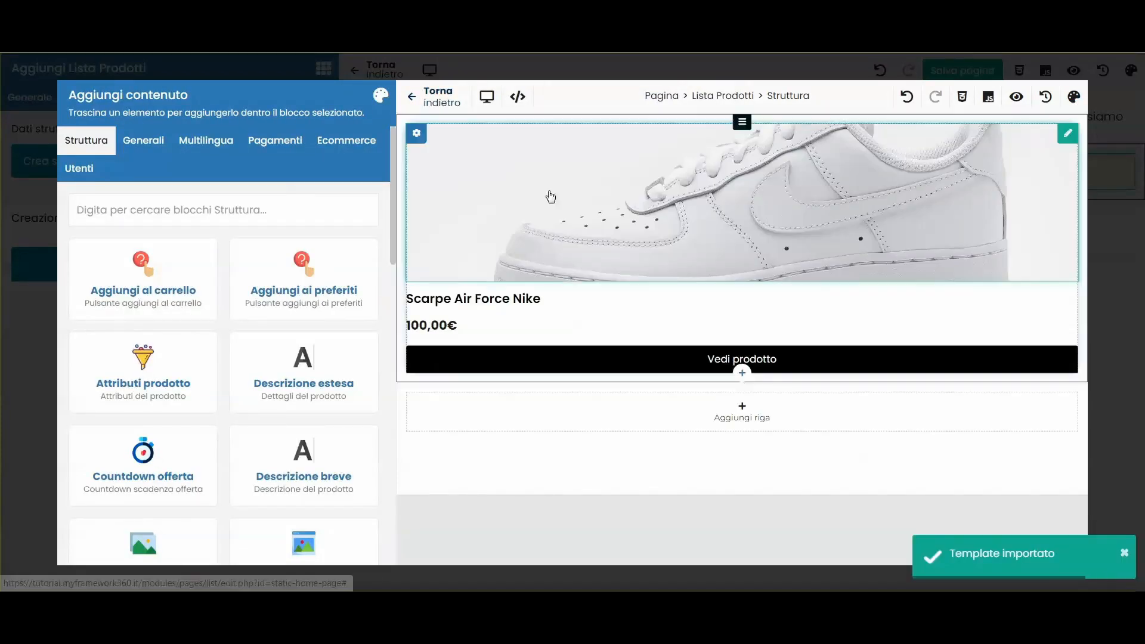
left_click(440, 102)
Step: Review the resulting product list, then show the Generale product-selection options
scroll(563, 297, "down", 5)
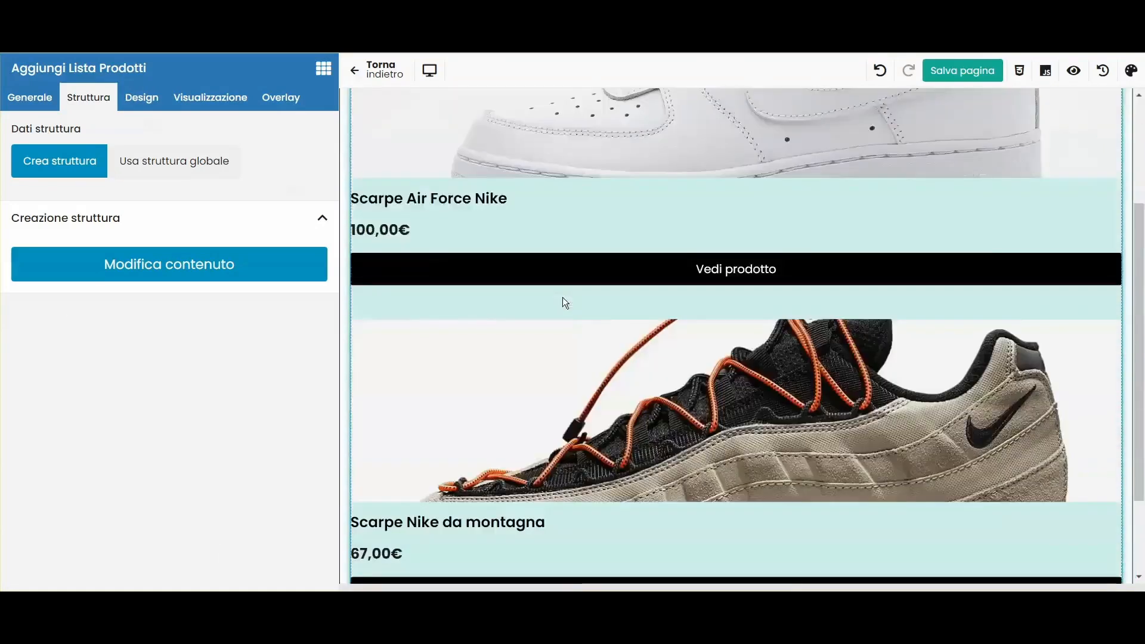
scroll(758, 350, "up", 5)
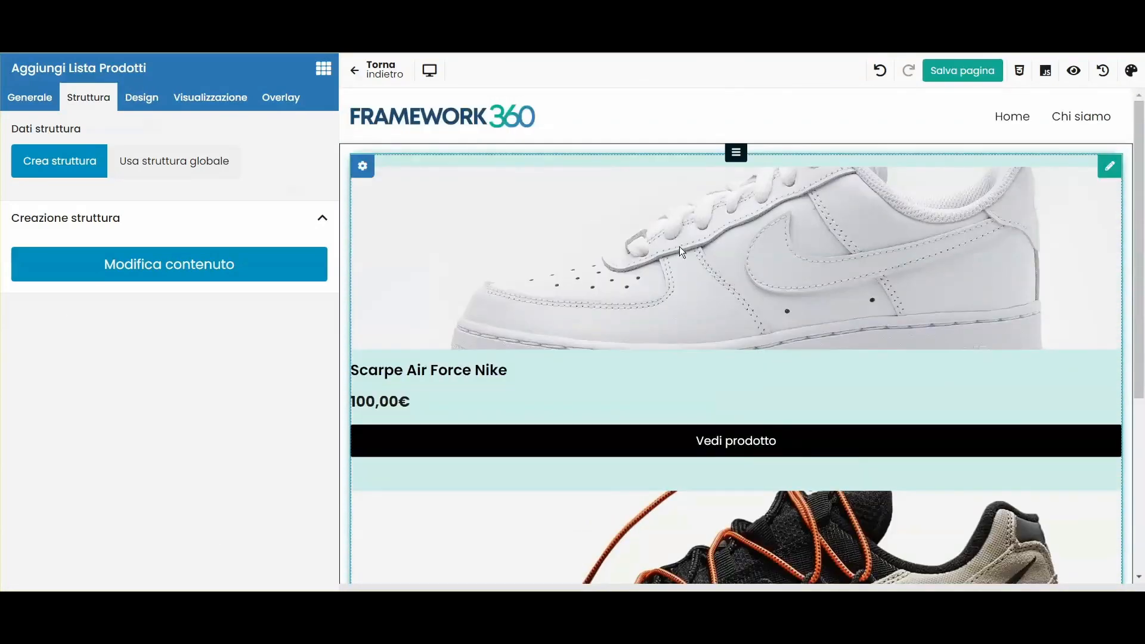
scroll(442, 334, "down", 1)
scroll(477, 215, "up", 1)
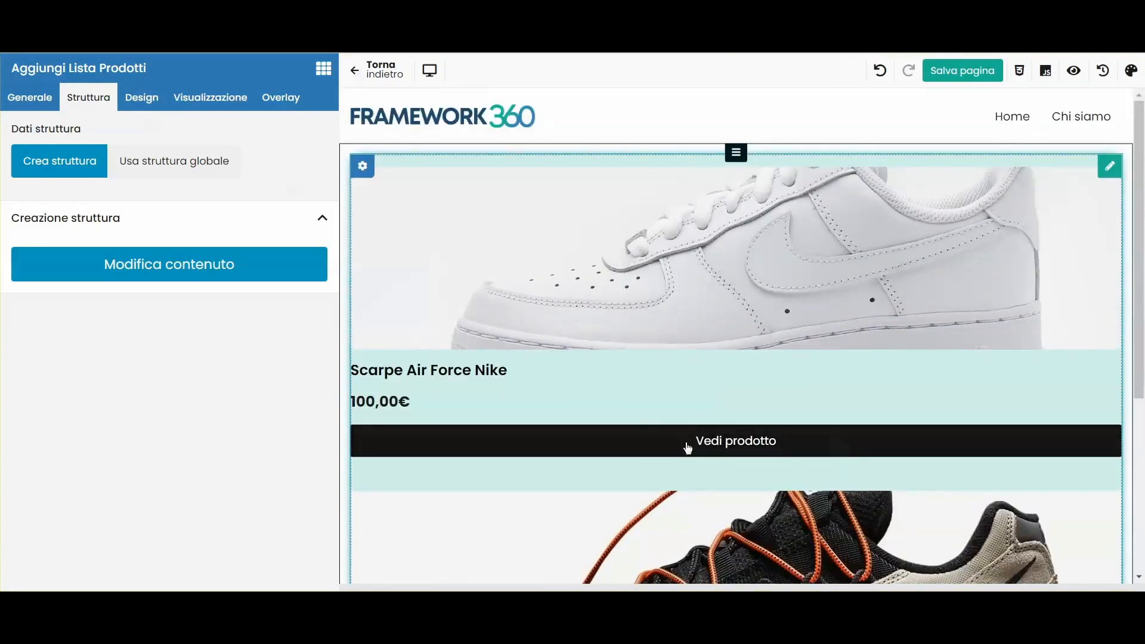
scroll(716, 405, "down", 4)
scroll(774, 360, "up", 4)
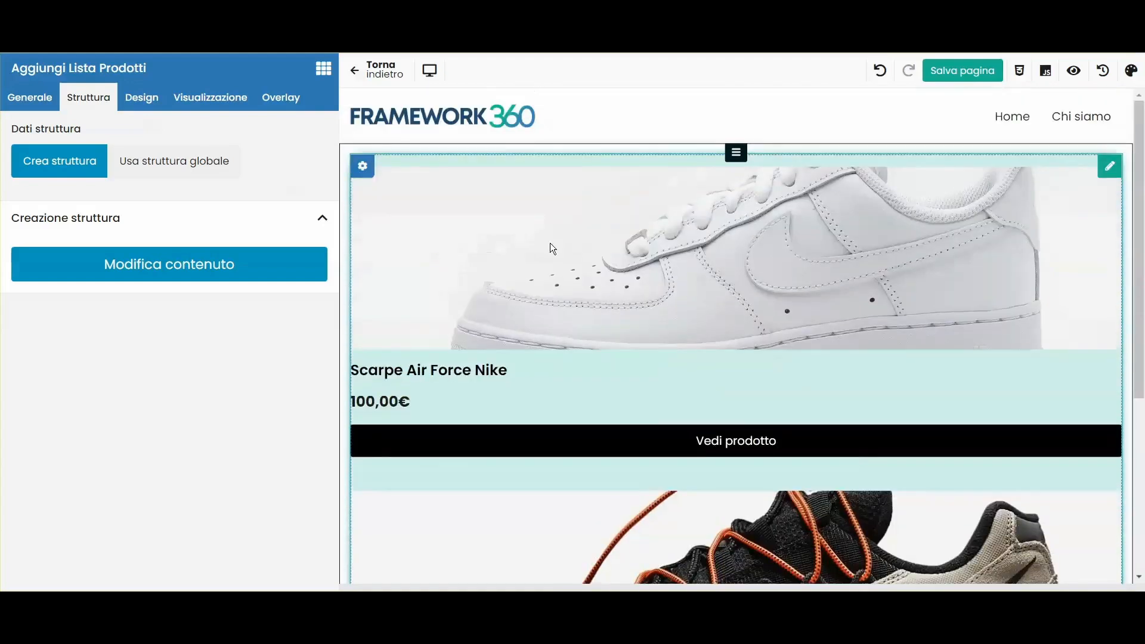
left_click(52, 109)
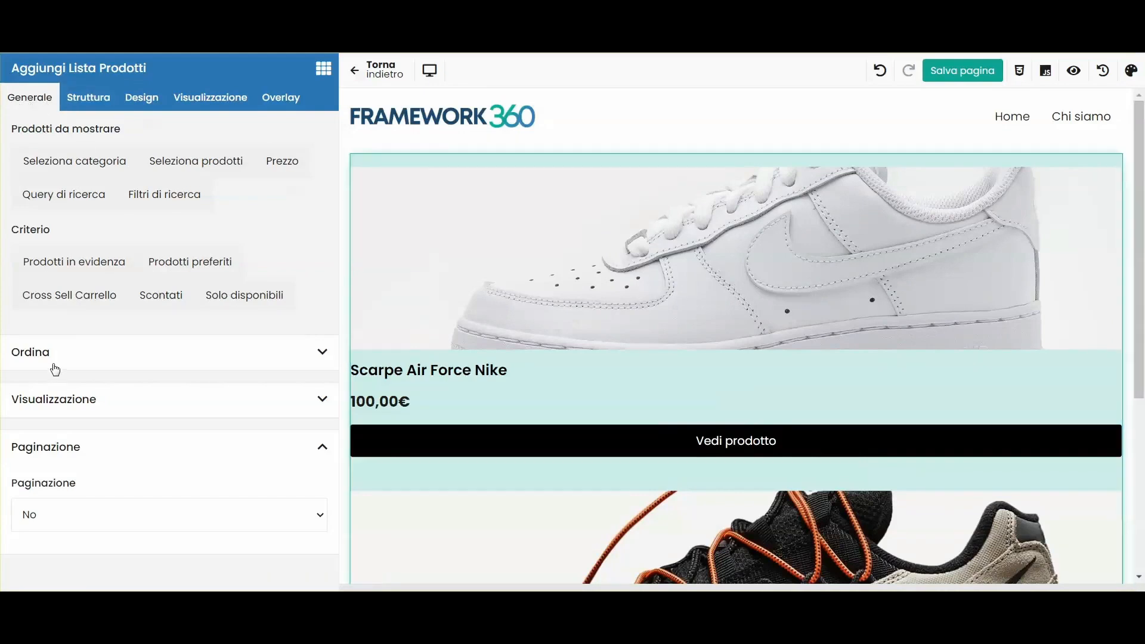
left_click(55, 398)
Step: Set the display method to Carosello with 3 columns on desktop and 3 on tablet
scroll(75, 358, "down", 4)
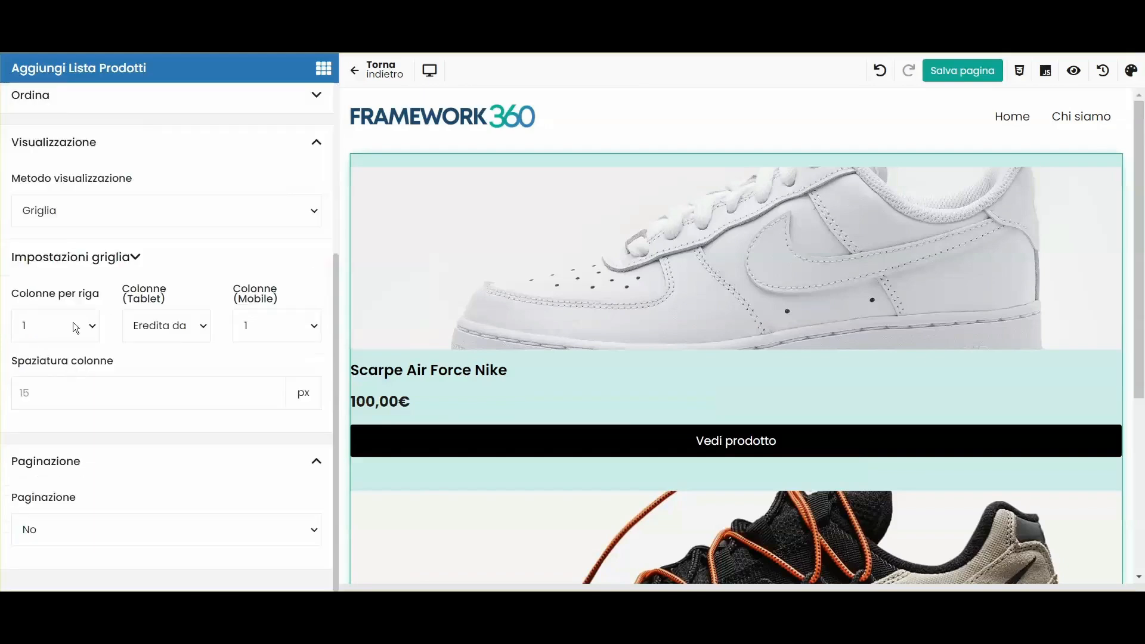
left_click(57, 209)
left_click(55, 248)
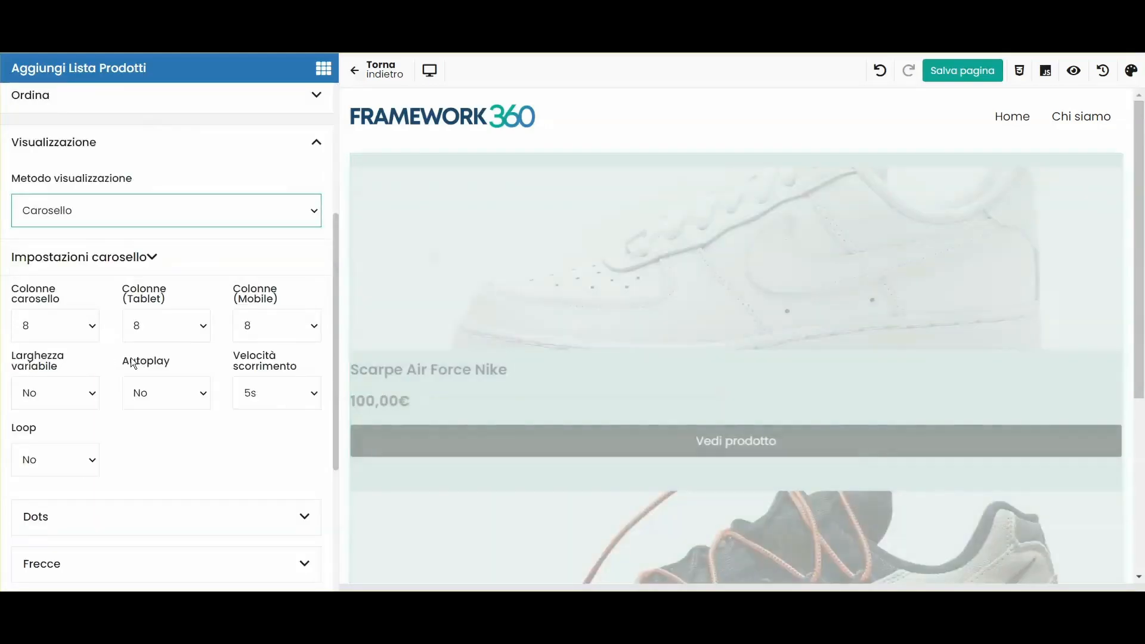
left_click(50, 321)
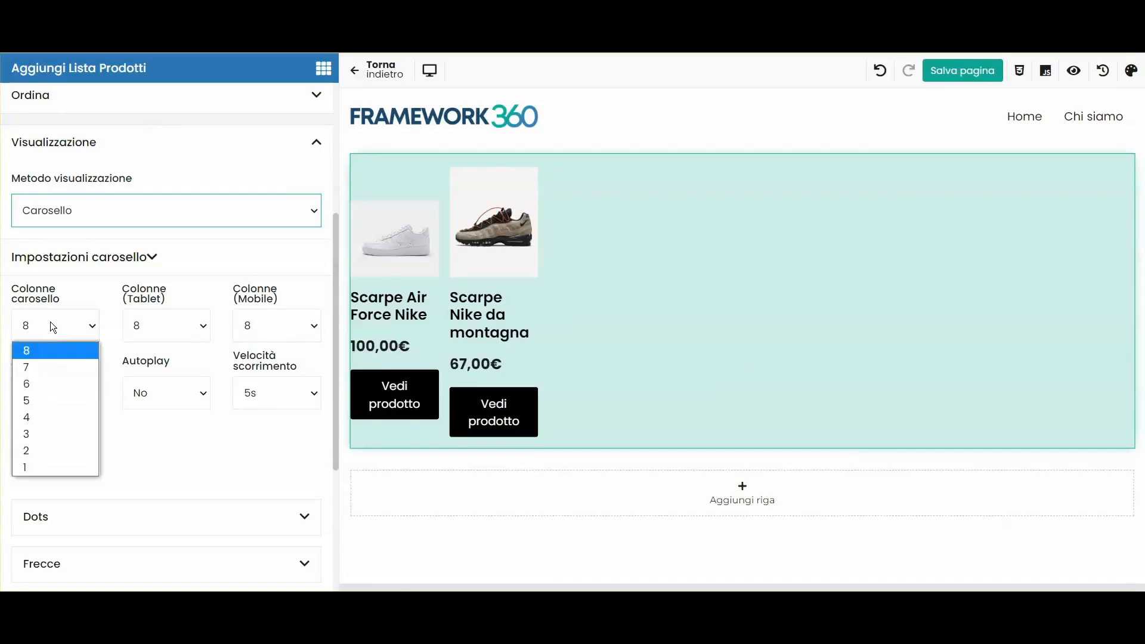
left_click(32, 433)
left_click(138, 333)
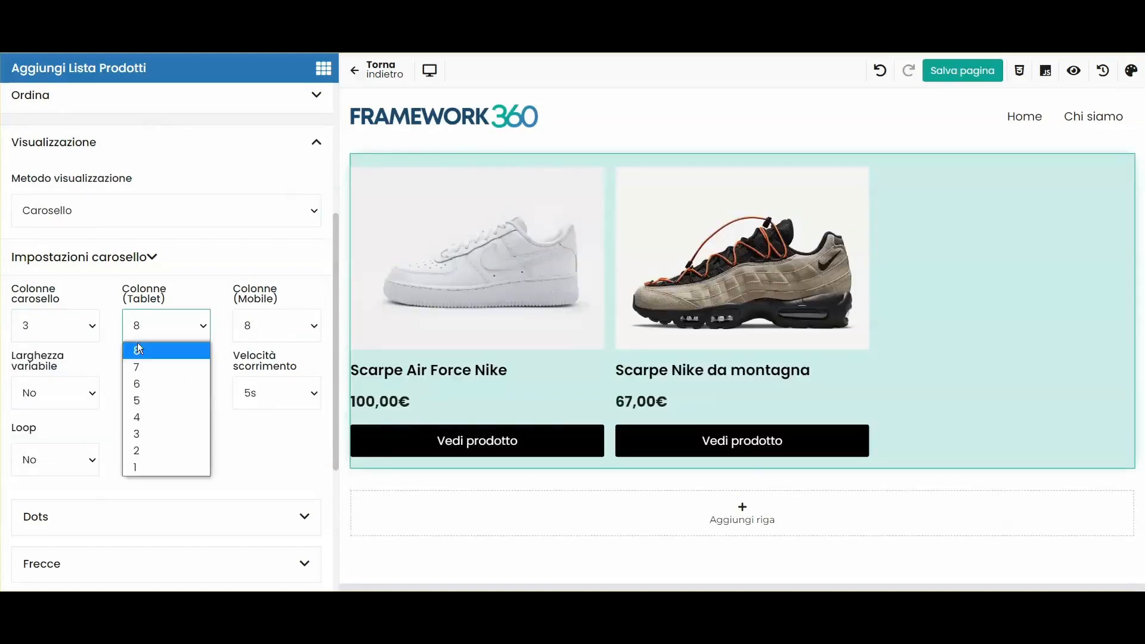
left_click(143, 429)
Step: Set 1 mobile column, test sliding in the mobile preview, then return to desktop
left_click(249, 327)
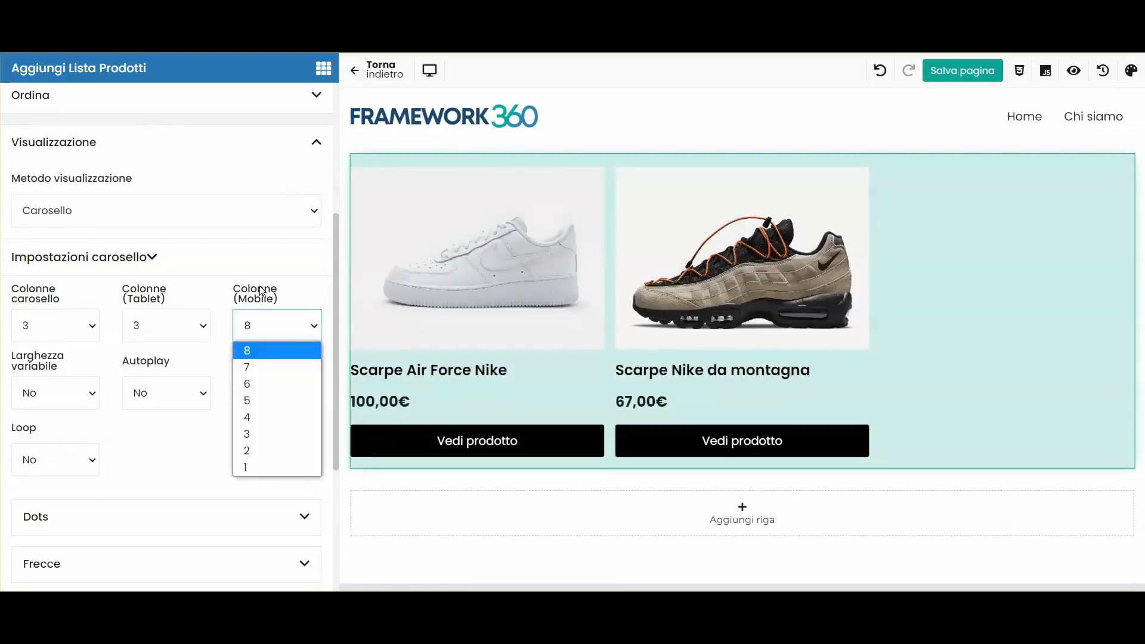
left_click(453, 69)
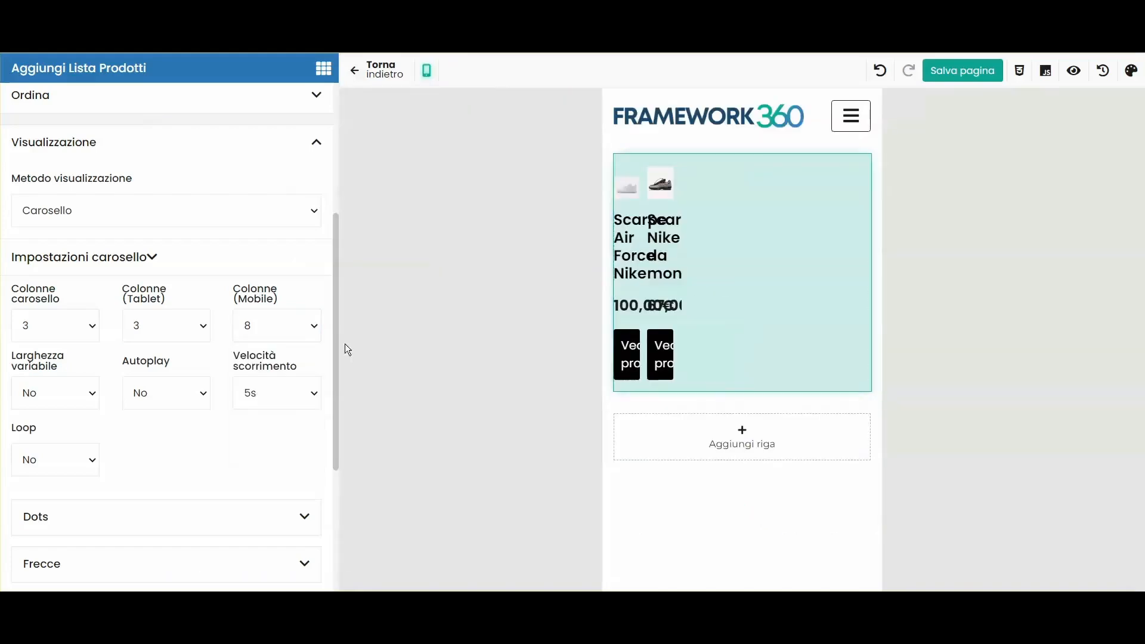
left_click(257, 333)
left_click(249, 462)
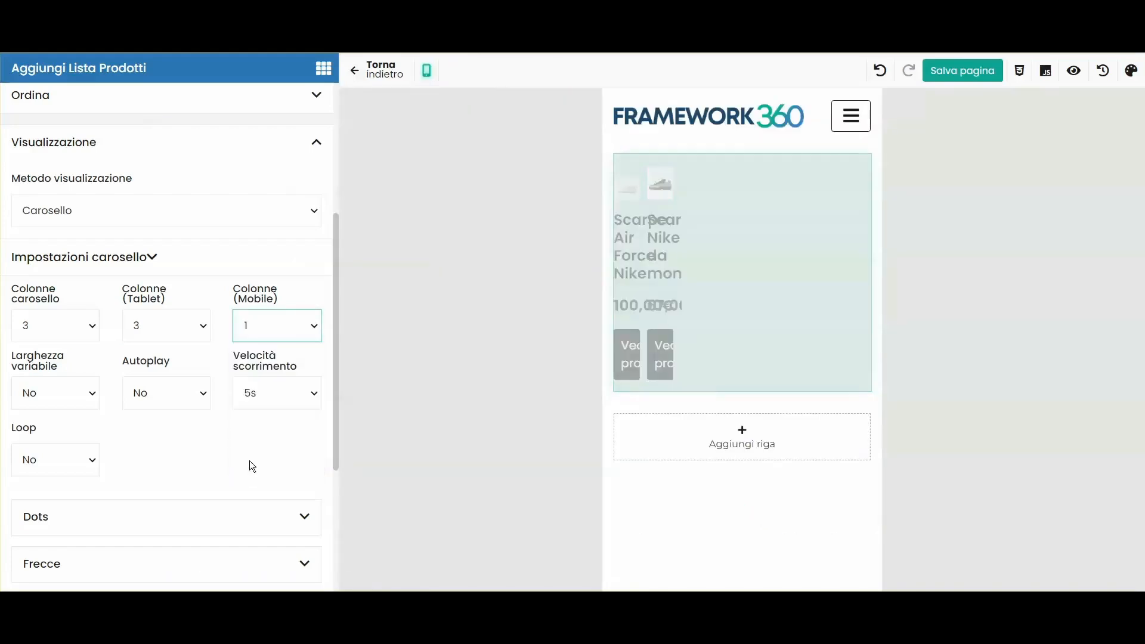
left_click_drag(818, 306, 587, 322)
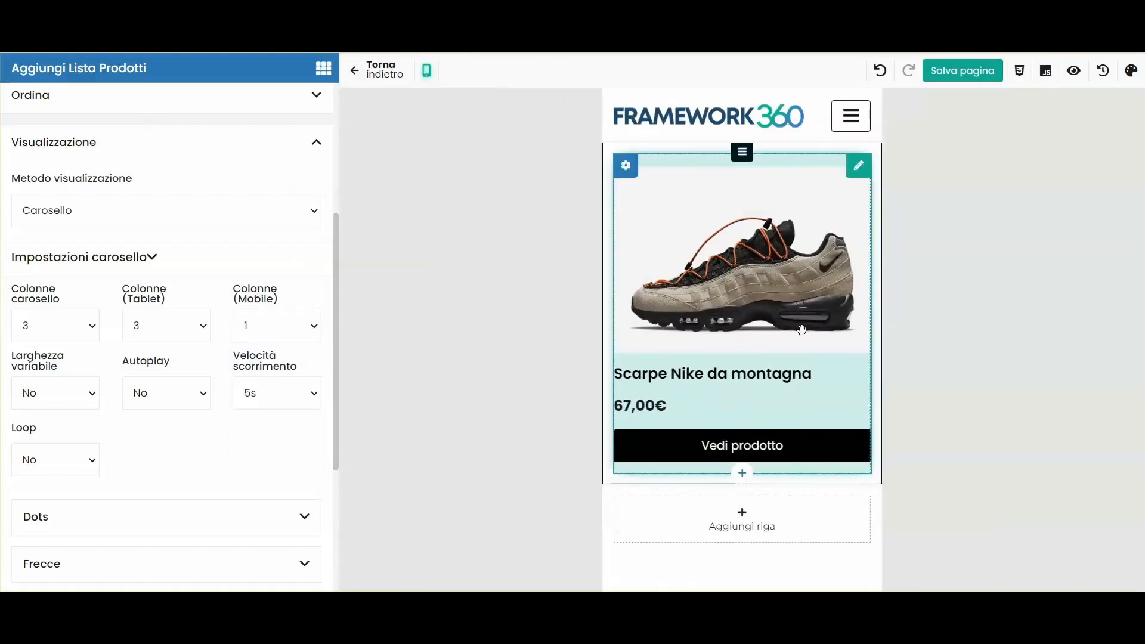
left_click_drag(800, 327, 567, 358)
left_click(426, 71)
left_click(587, 70)
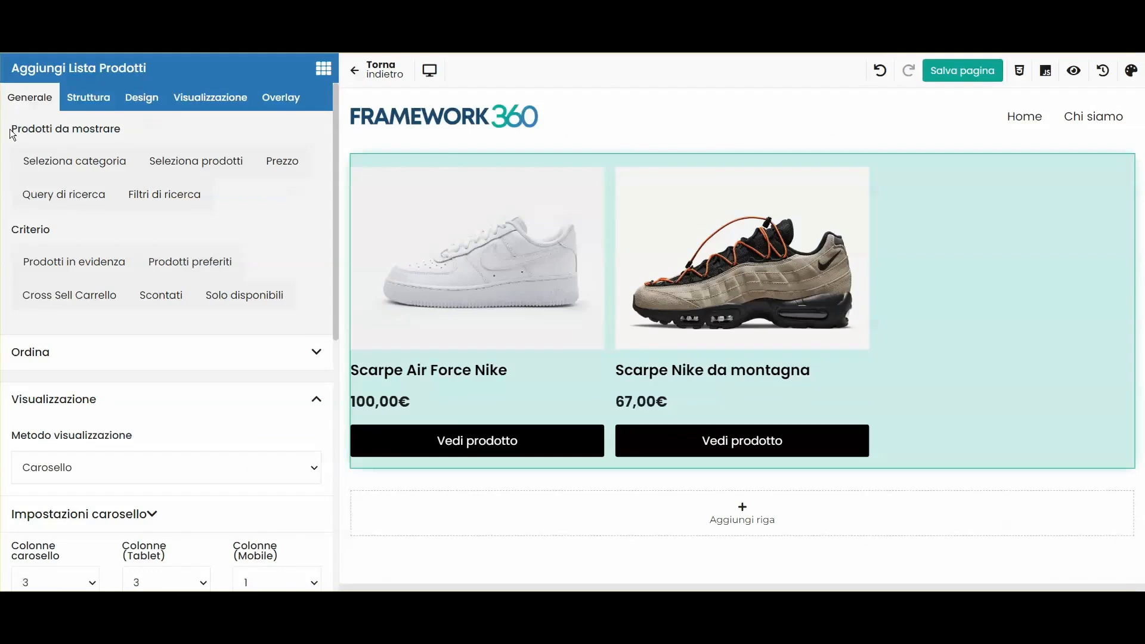
left_click(132, 123)
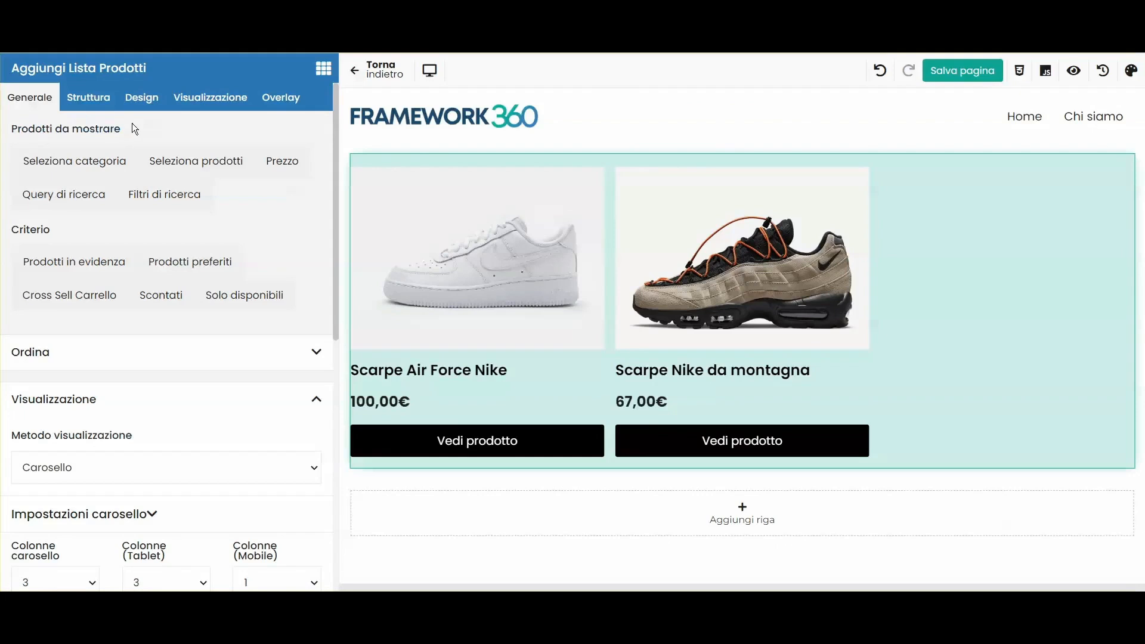
left_click(286, 173)
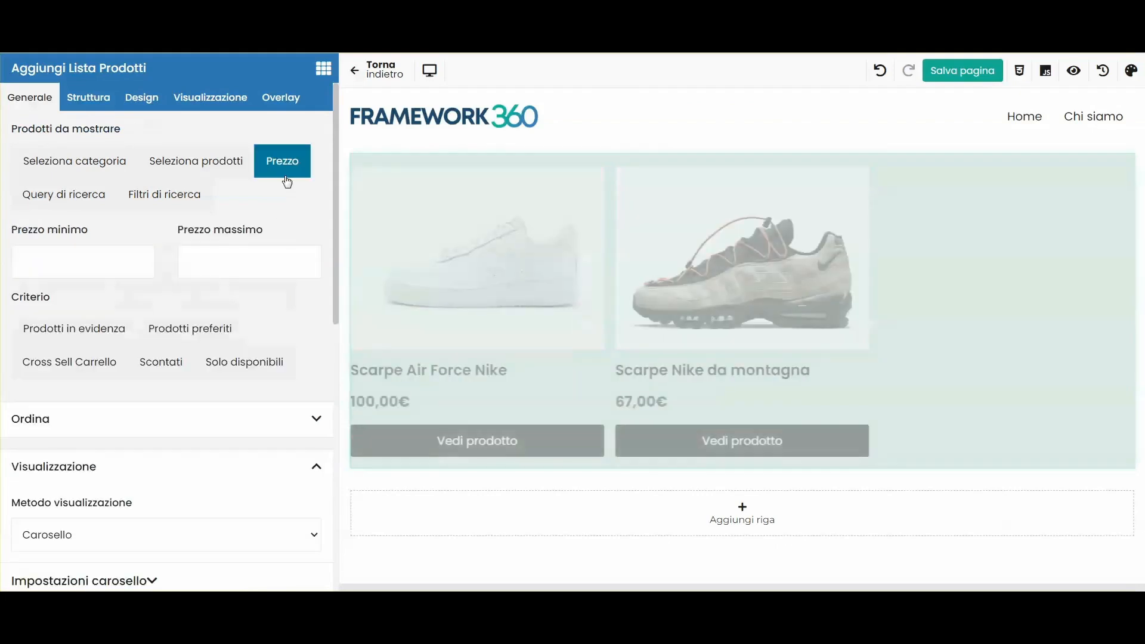
left_click(50, 255)
left_click(209, 256)
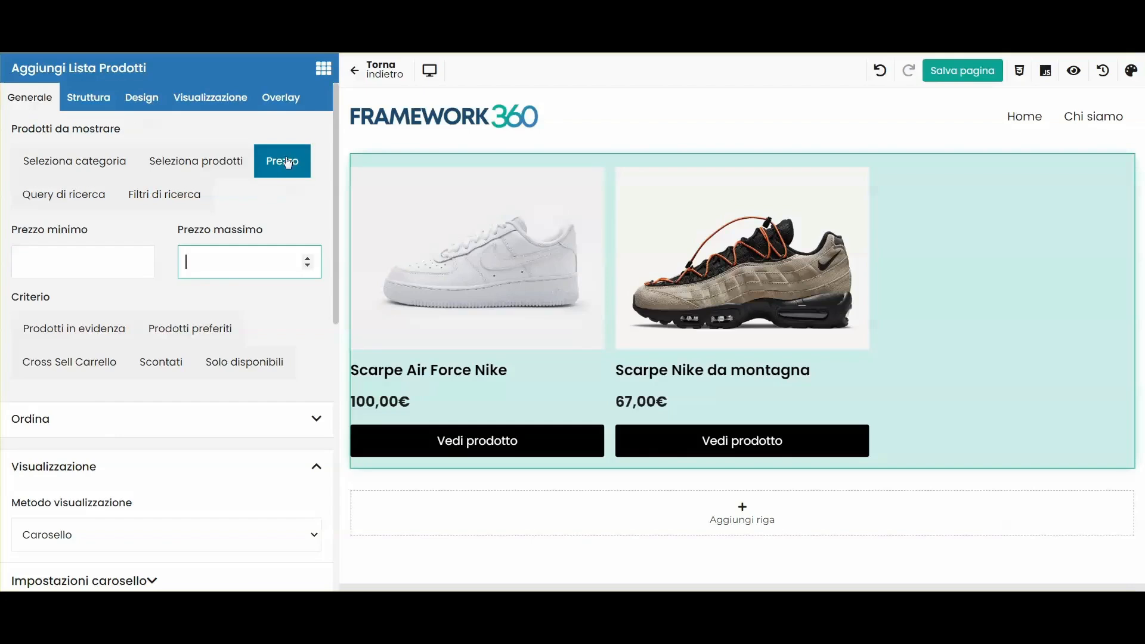
left_click(289, 161)
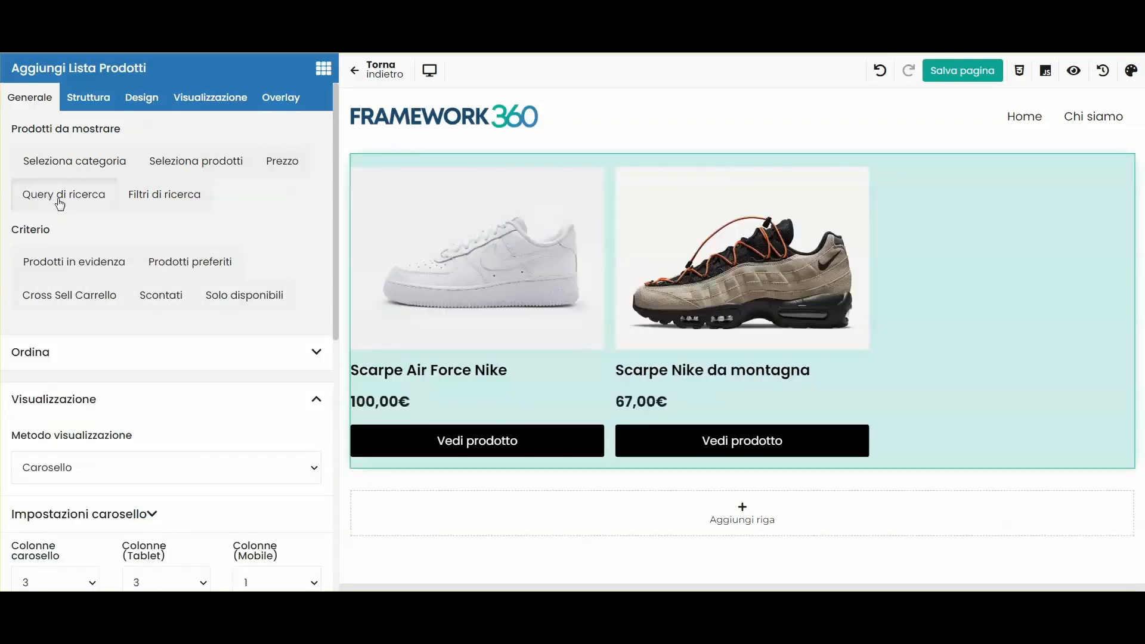
left_click(57, 201)
left_click(84, 252)
type("nike")
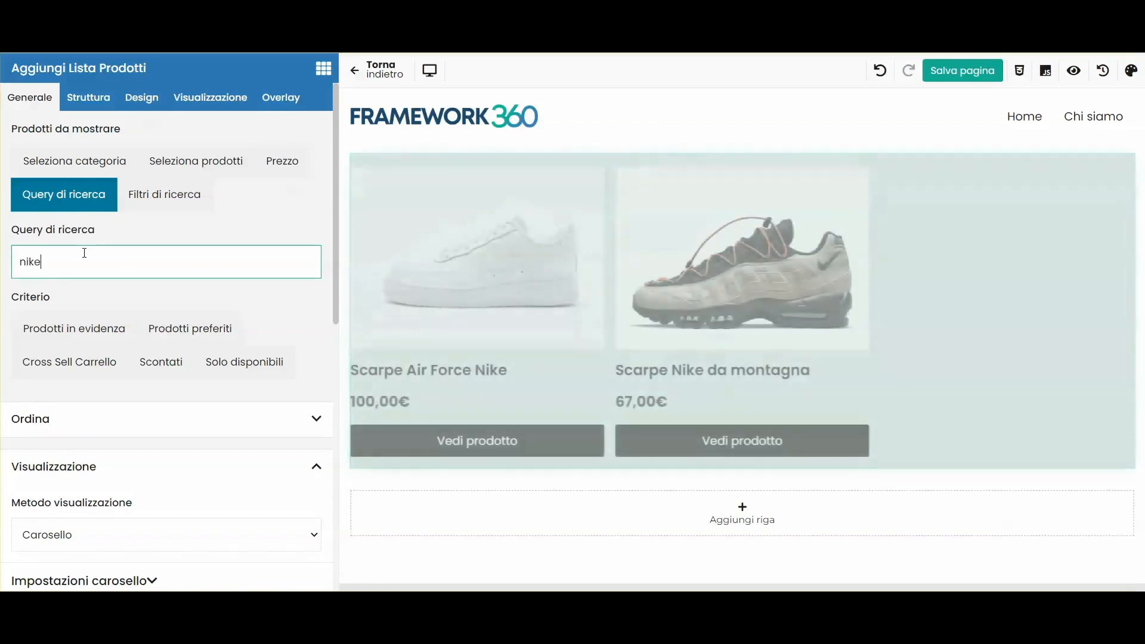
key("ctrl+a")
type("adidas")
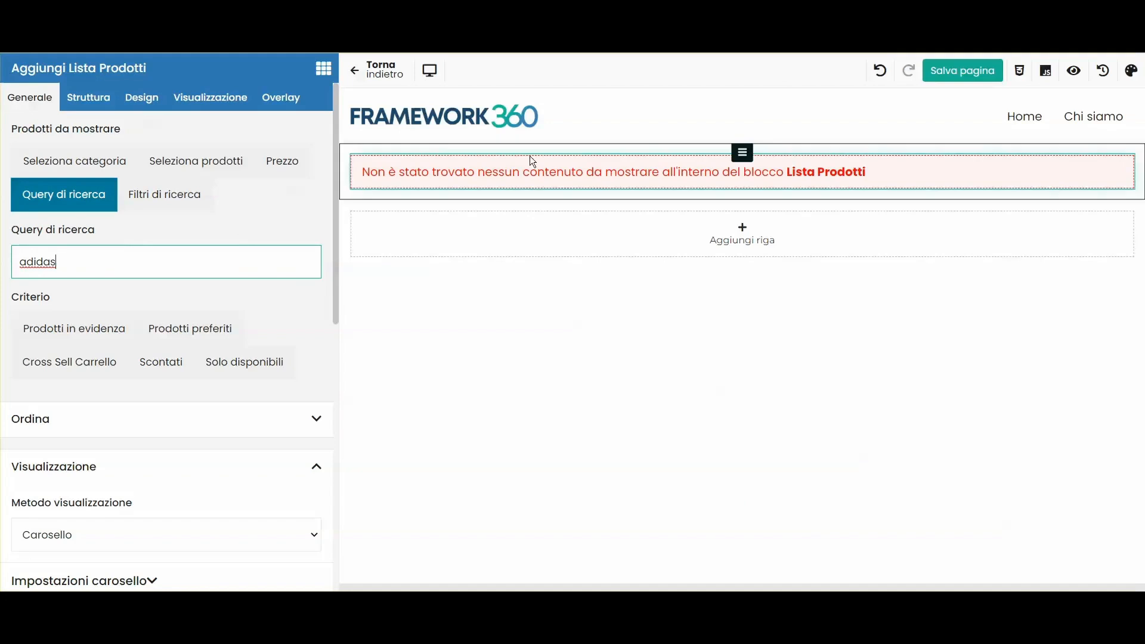
key("ctrl+a")
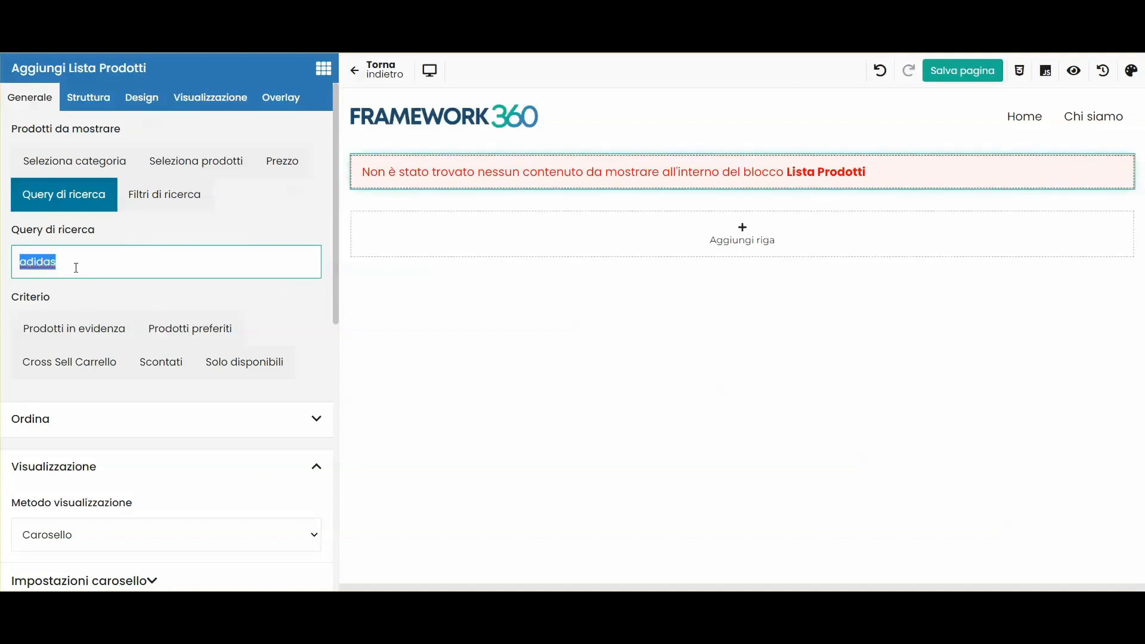
left_click(63, 194)
left_click(190, 201)
left_click(153, 271)
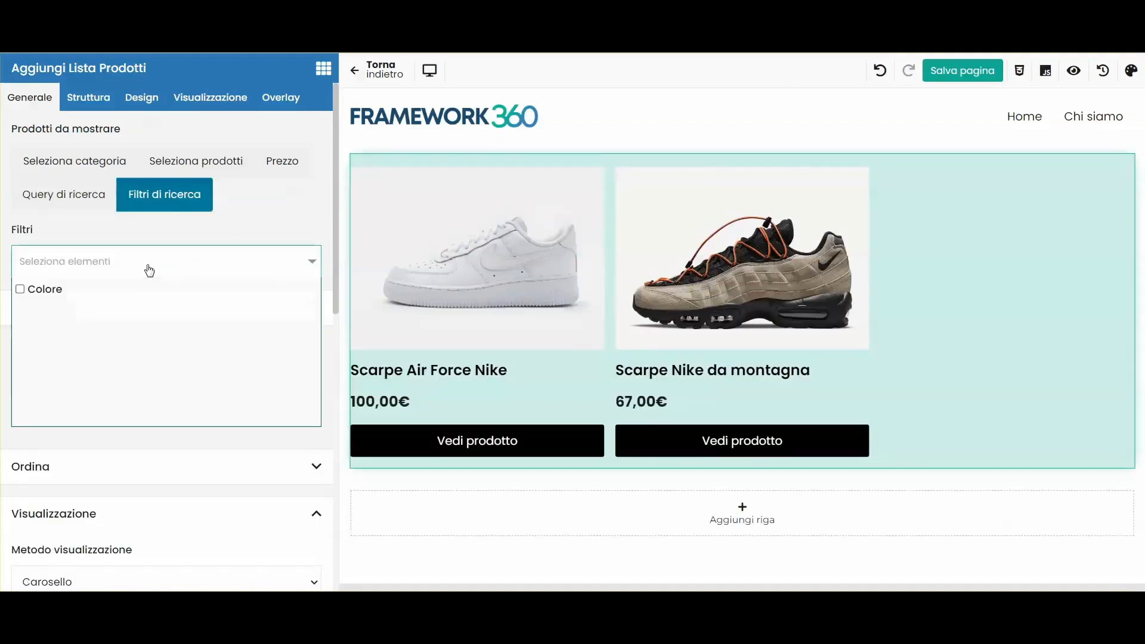
left_click(45, 290)
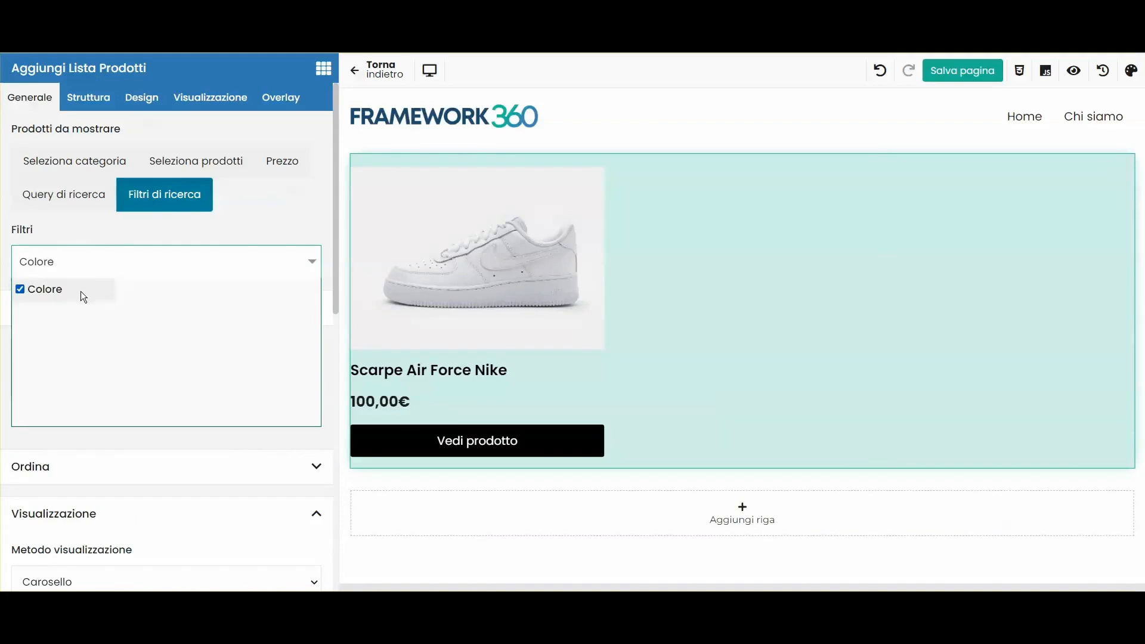
left_click(164, 195)
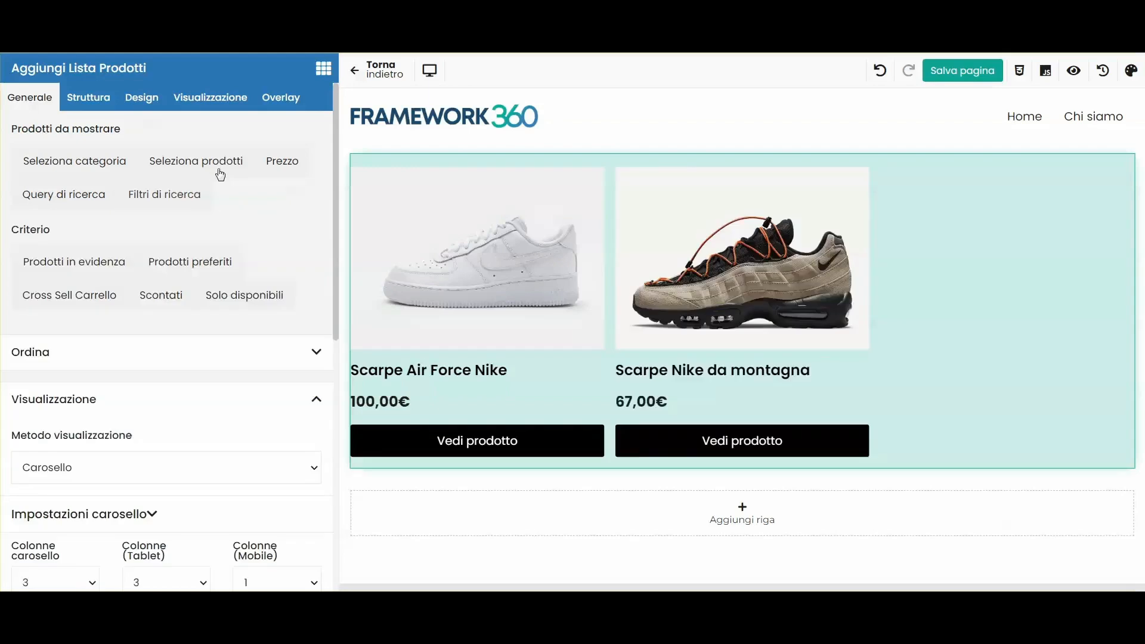
left_click(220, 163)
left_click(99, 257)
type("nike")
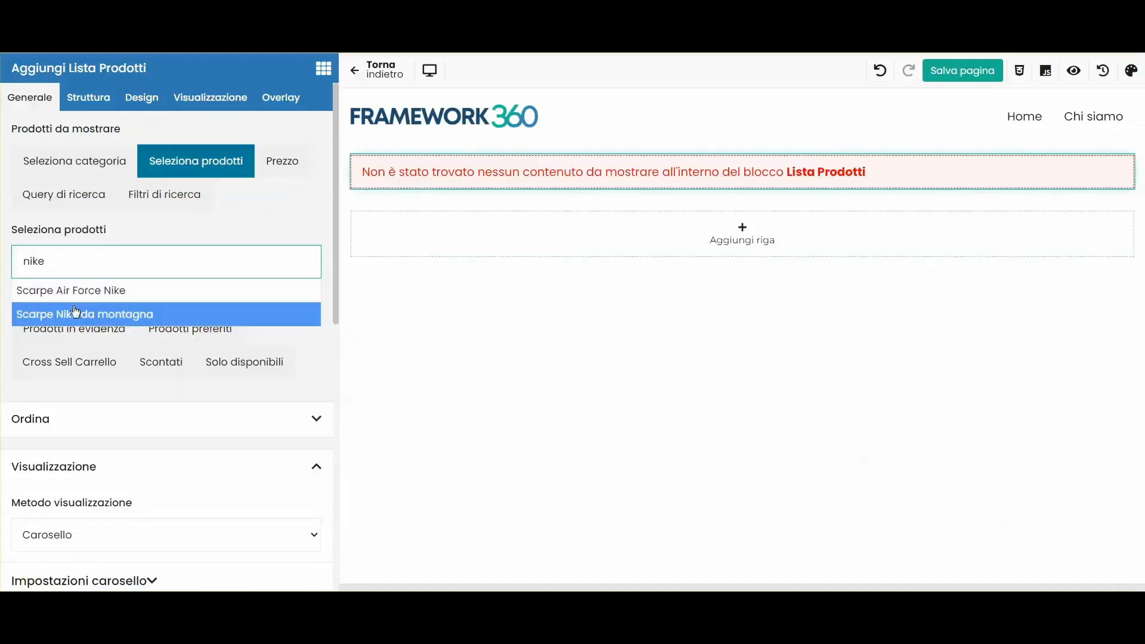
left_click(67, 316)
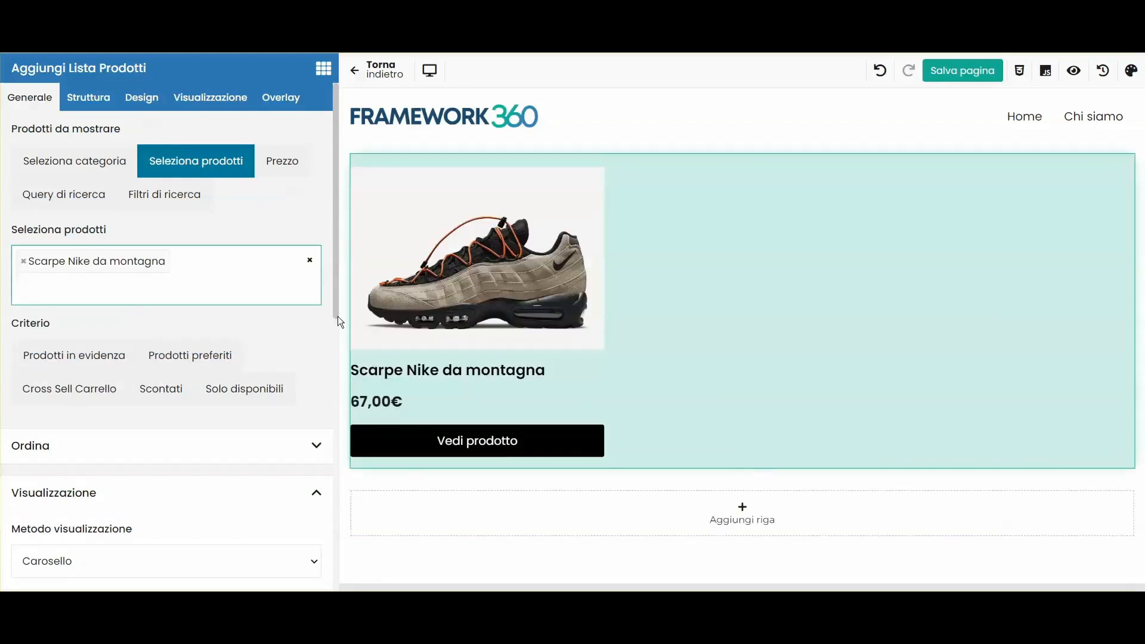
left_click(24, 261)
left_click(196, 161)
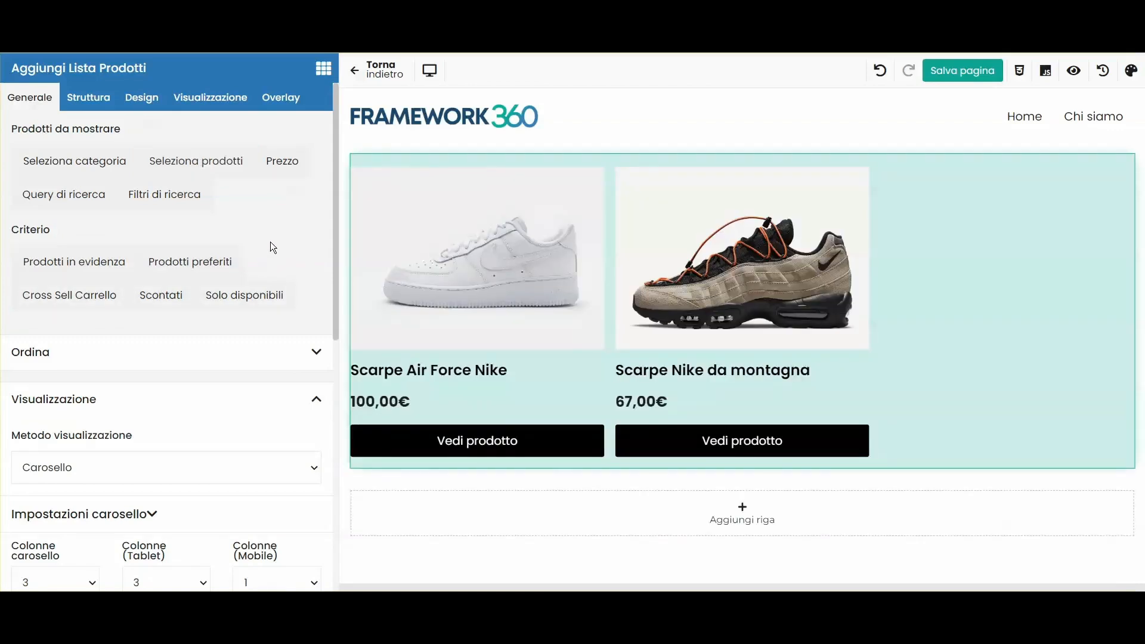
Step: Set the carousel's Ordina per option to Casualità
scroll(186, 258, "down", 2)
left_click(67, 280)
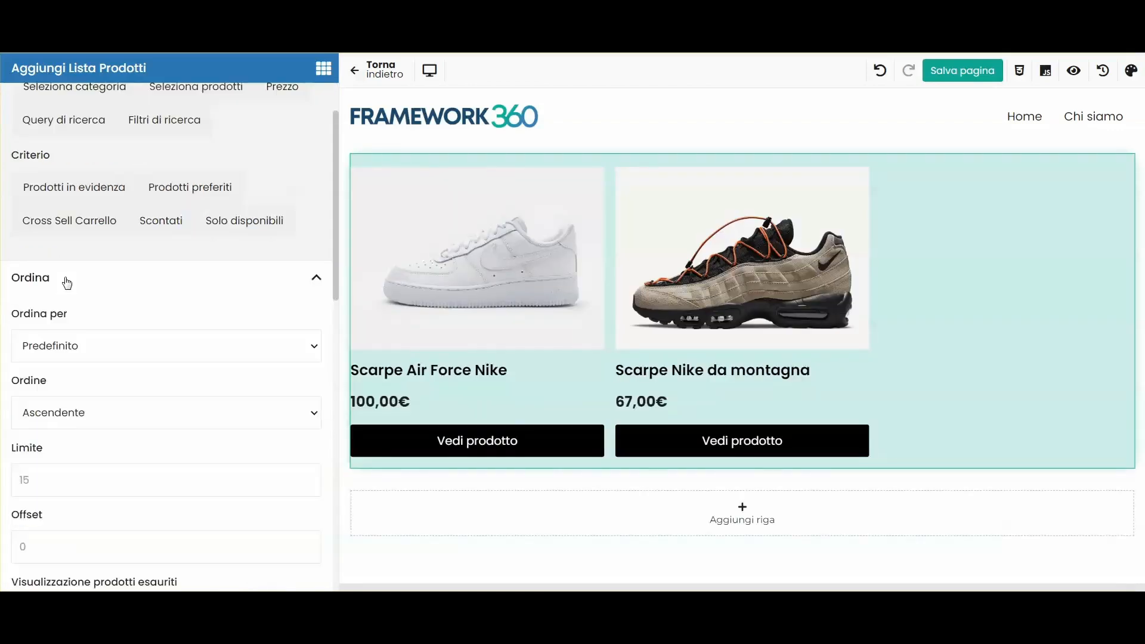
scroll(67, 282, "down", 3)
left_click(41, 208)
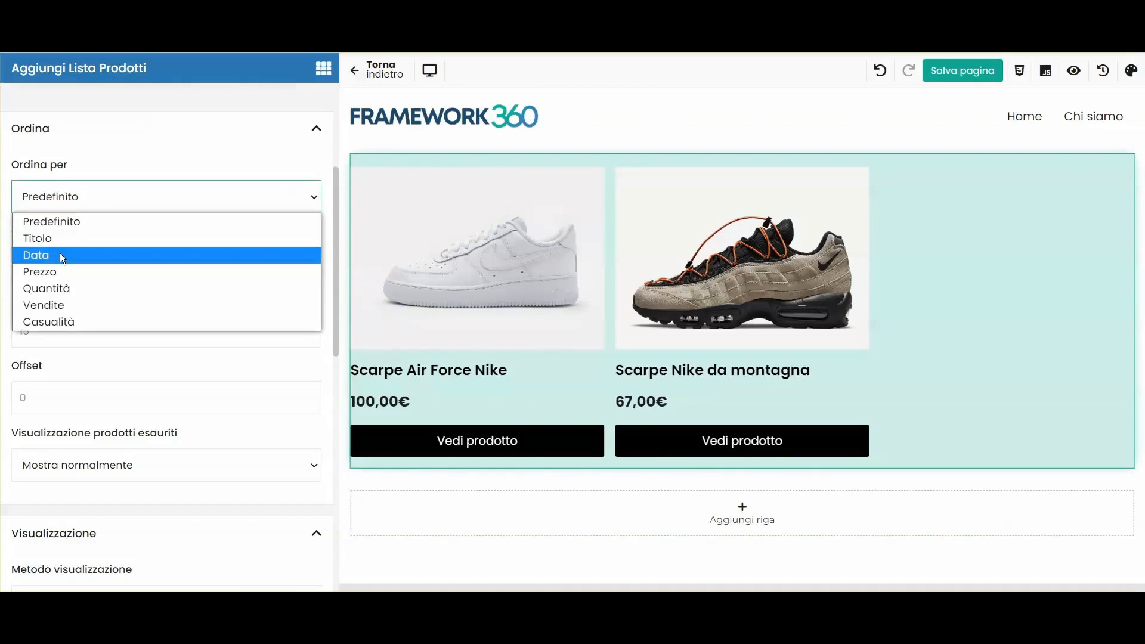
left_click(69, 321)
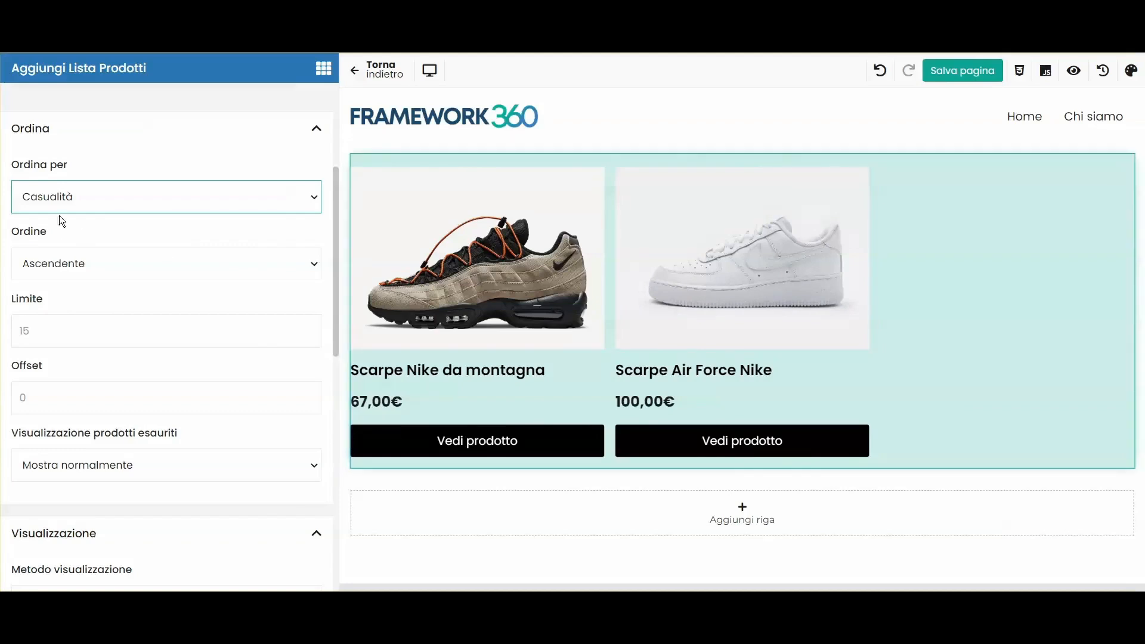
scroll(59, 216, "down", 10)
left_click(53, 276)
Step: Enable navigation dots on the carousel and test sliding it in the preview
scroll(120, 283, "down", 2)
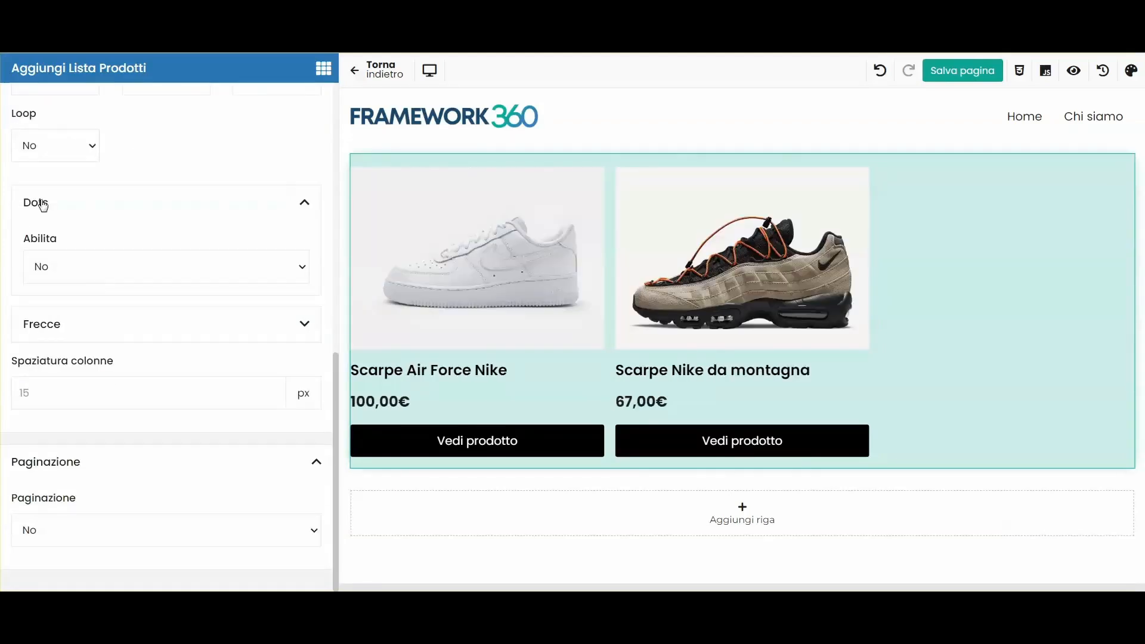
left_click(134, 280)
left_click(87, 308)
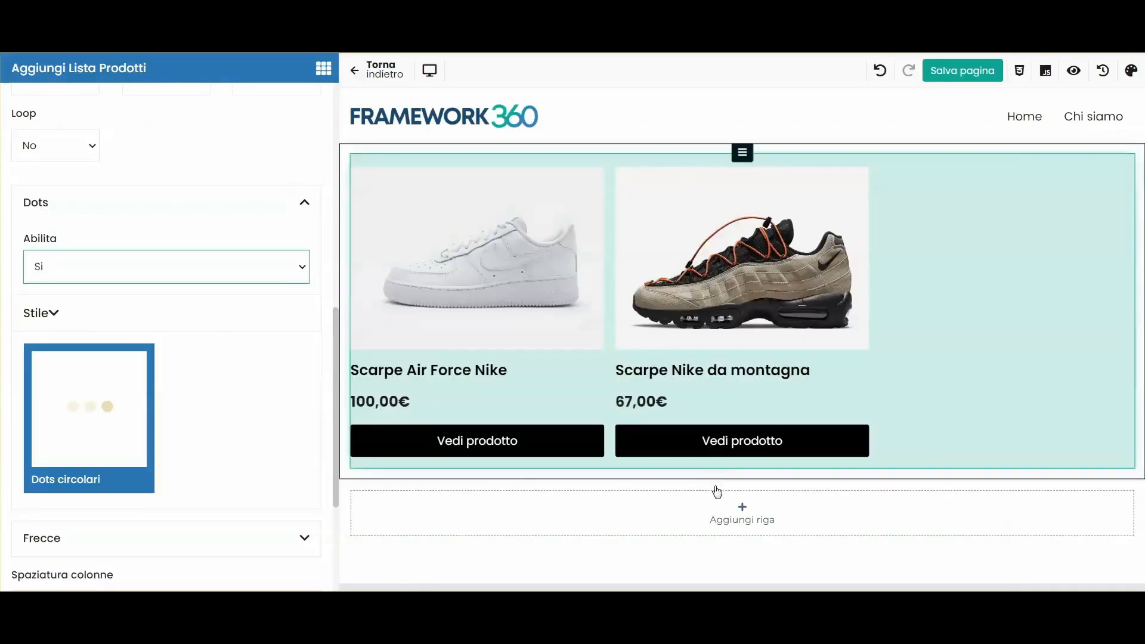
left_click_drag(626, 344, 989, 358)
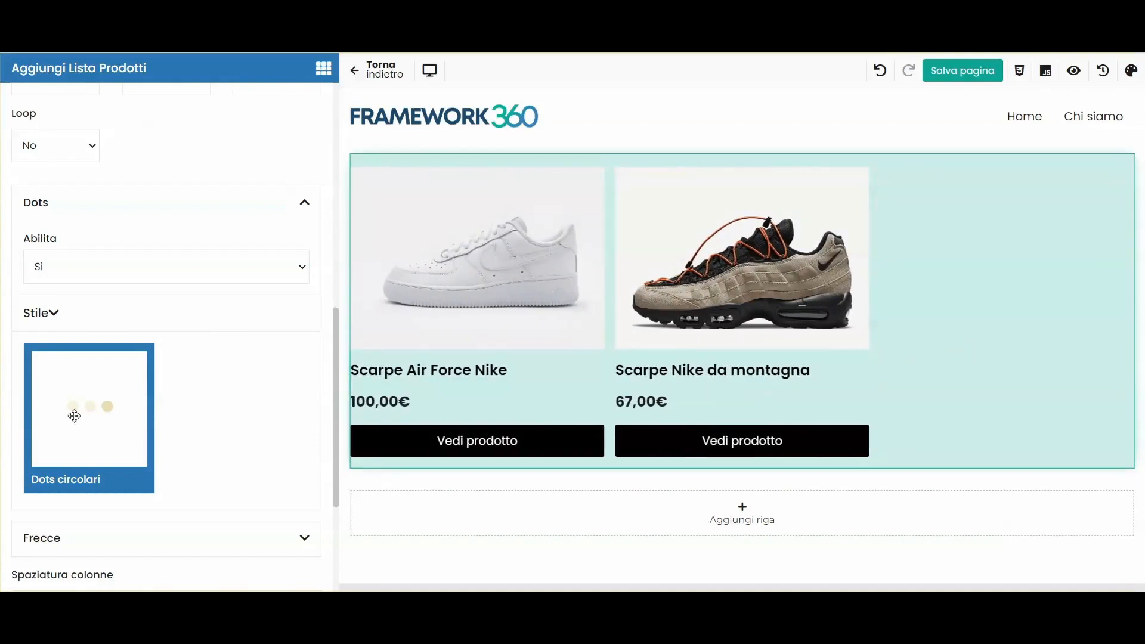
Step: Set Frecce Abilita to Si and save the Home page
scroll(84, 408, "down", 3)
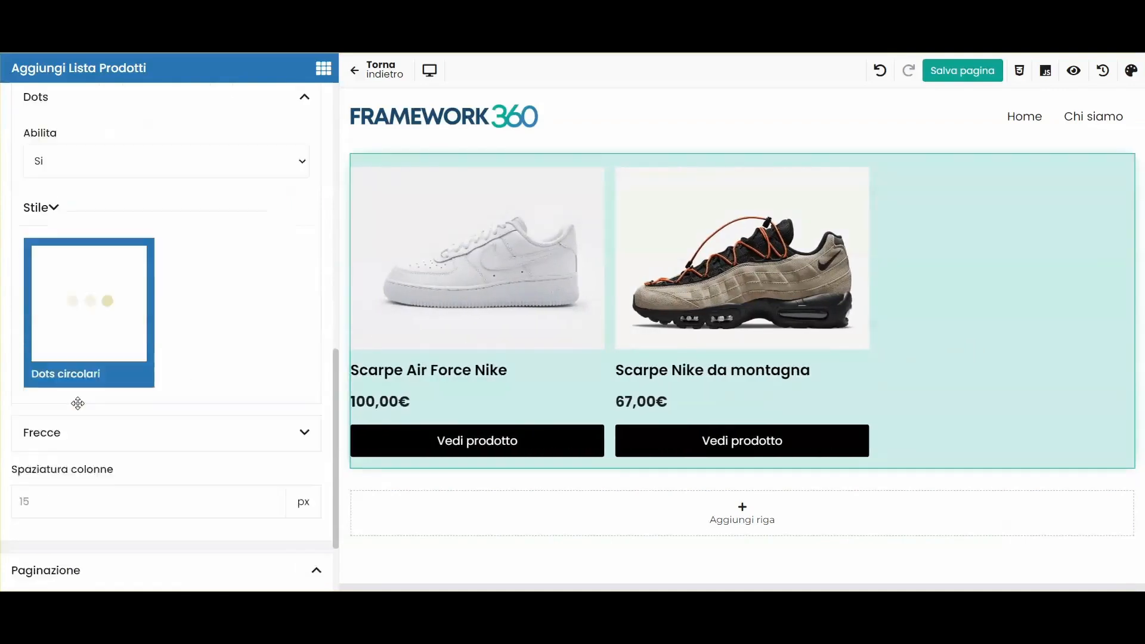
left_click(72, 389)
scroll(72, 388, "down", 1)
left_click(75, 371)
left_click(66, 416)
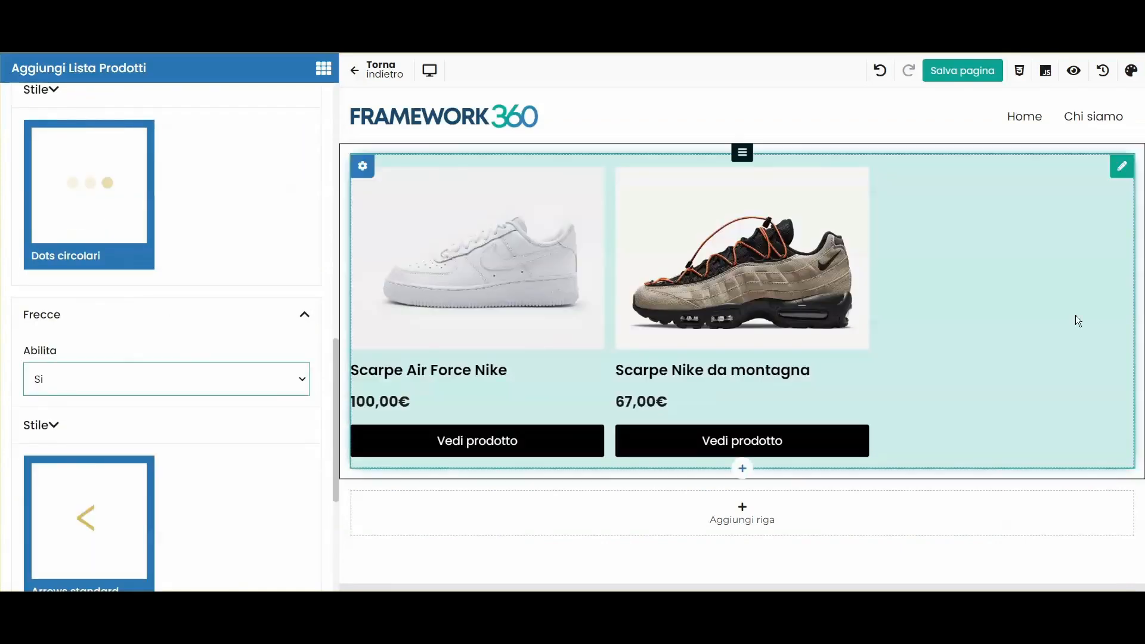
left_click(225, 310)
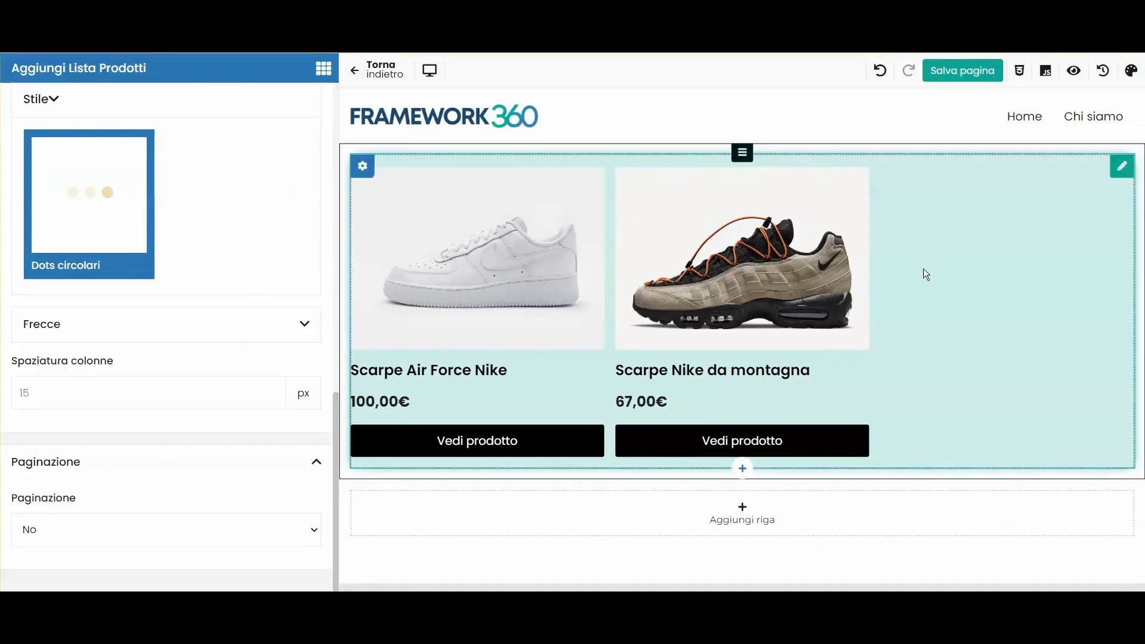
left_click(961, 70)
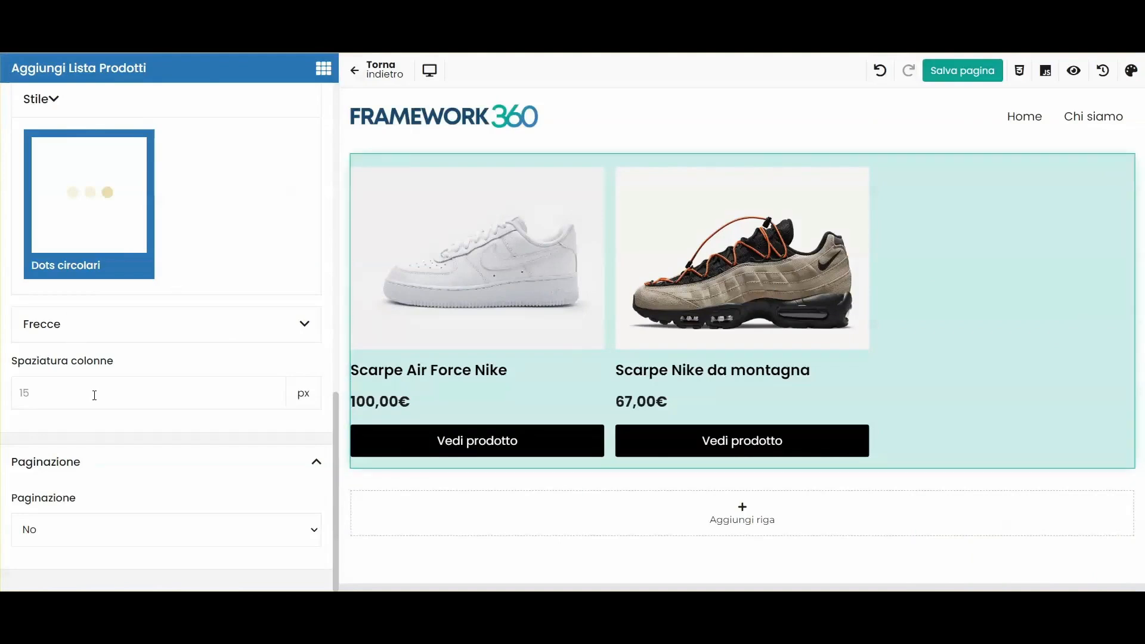
scroll(54, 454, "up", 8)
Step: Set carousel Loop and Autoplay to Si and test sliding through the products
left_click(40, 368)
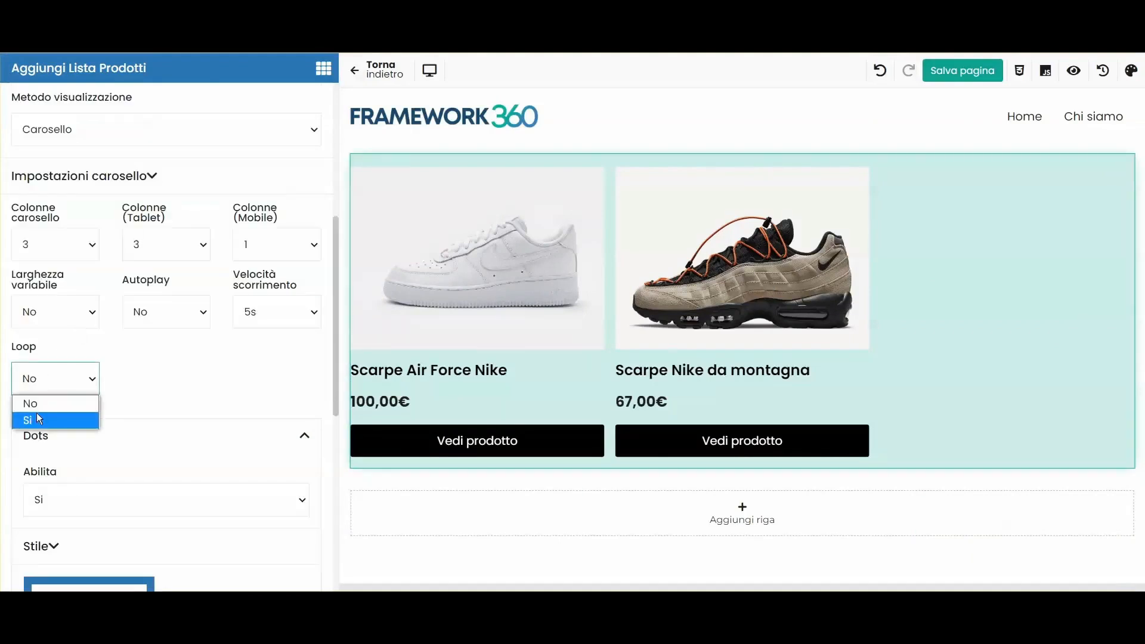
left_click(37, 419)
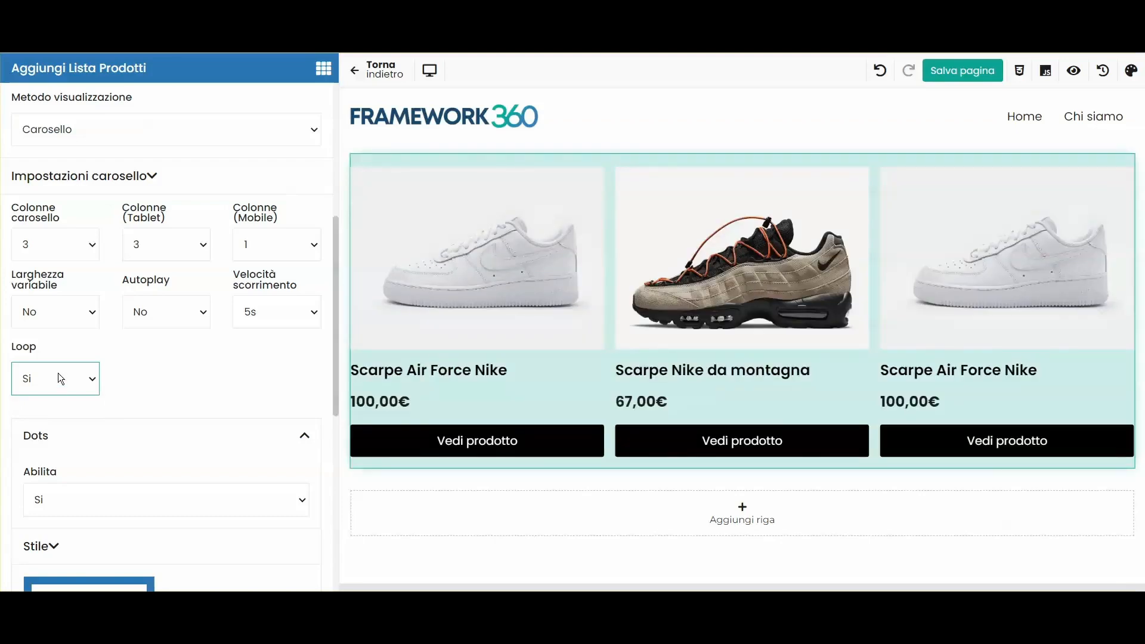
left_click(197, 375)
left_click(146, 317)
left_click(145, 350)
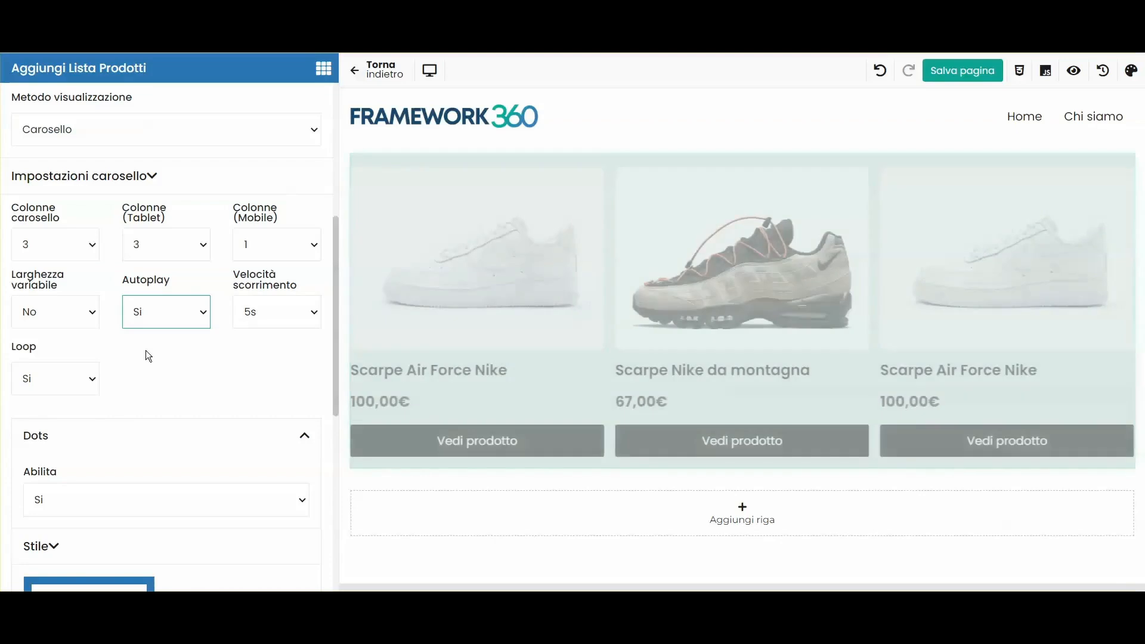
left_click_drag(841, 322, 512, 330)
left_click_drag(989, 345, 524, 368)
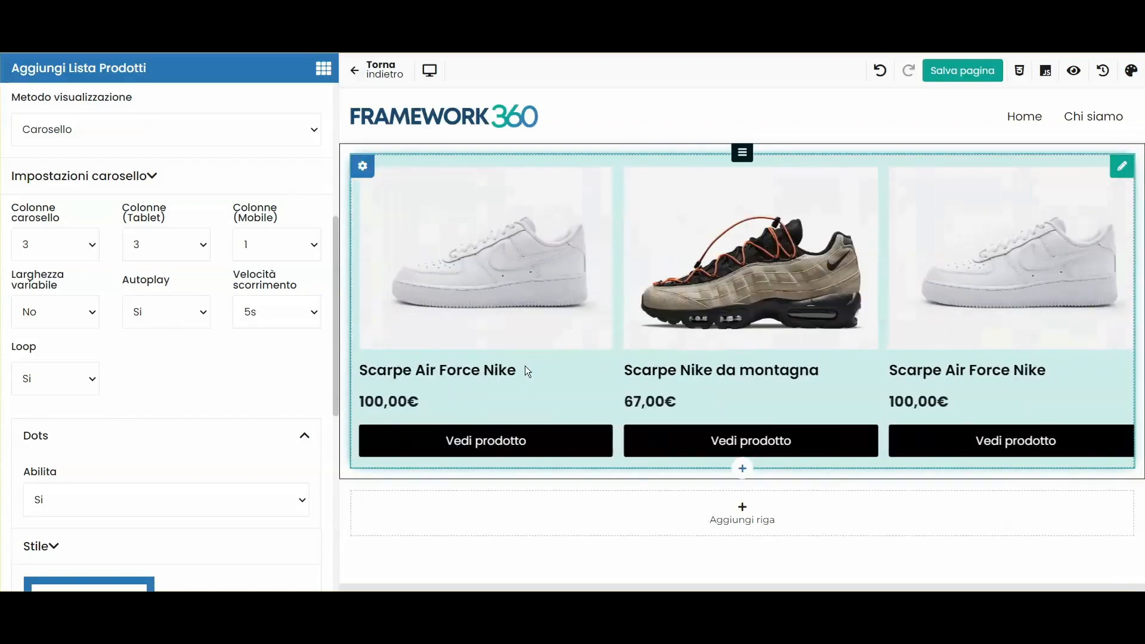
scroll(200, 288, "up", 3)
scroll(122, 365, "down", 10)
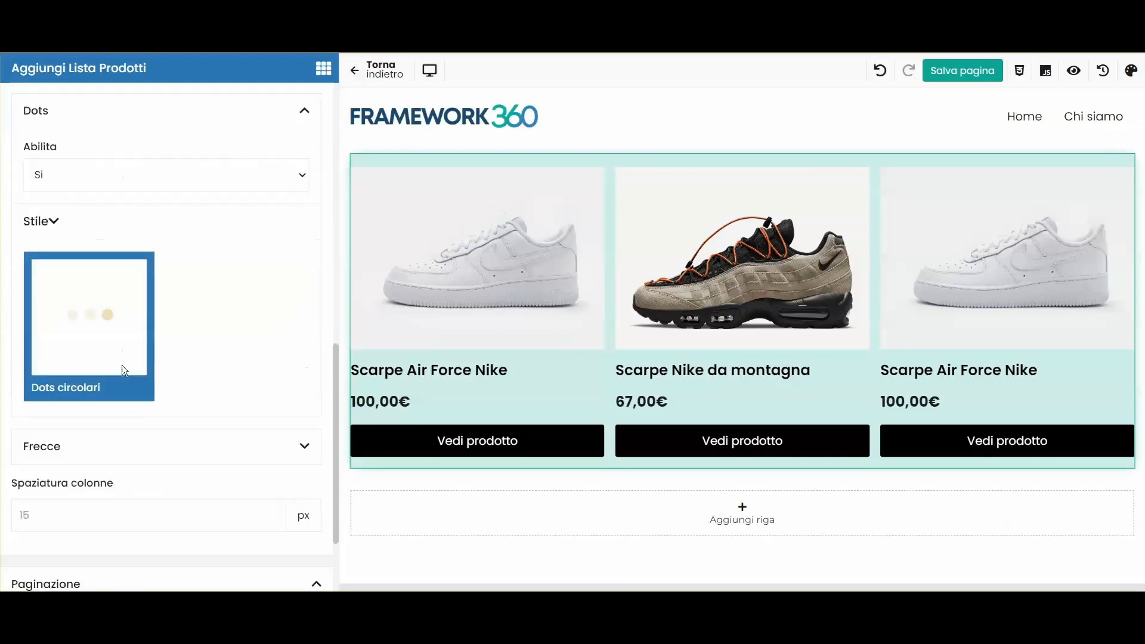
Step: Try Paginazione Infinite Scroll, then set pagination back to No
left_click(49, 529)
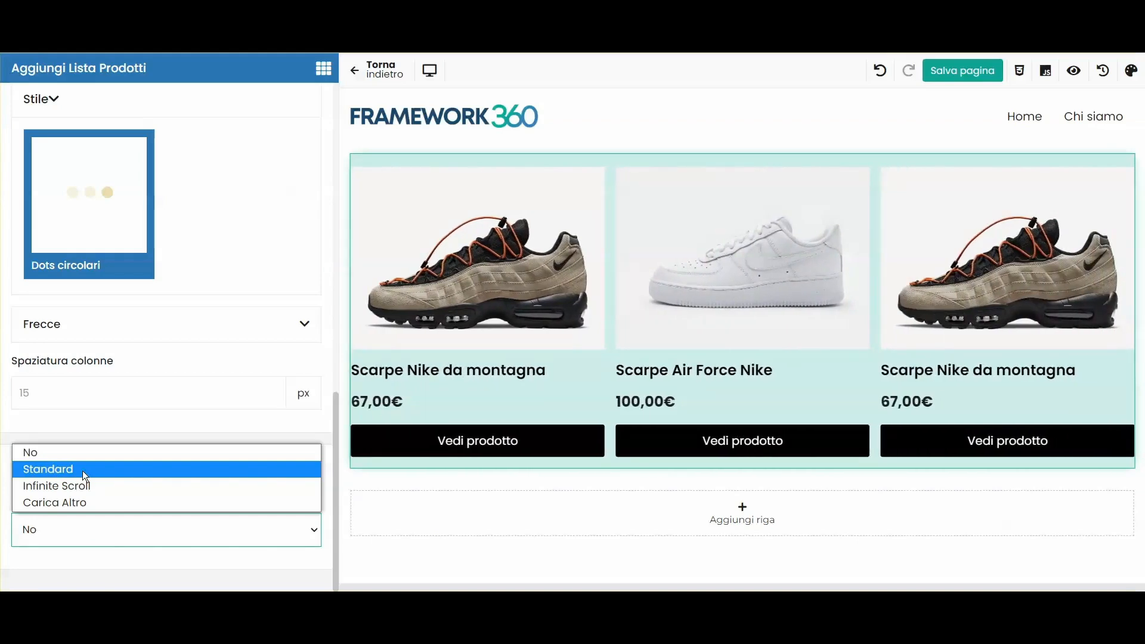
left_click(75, 486)
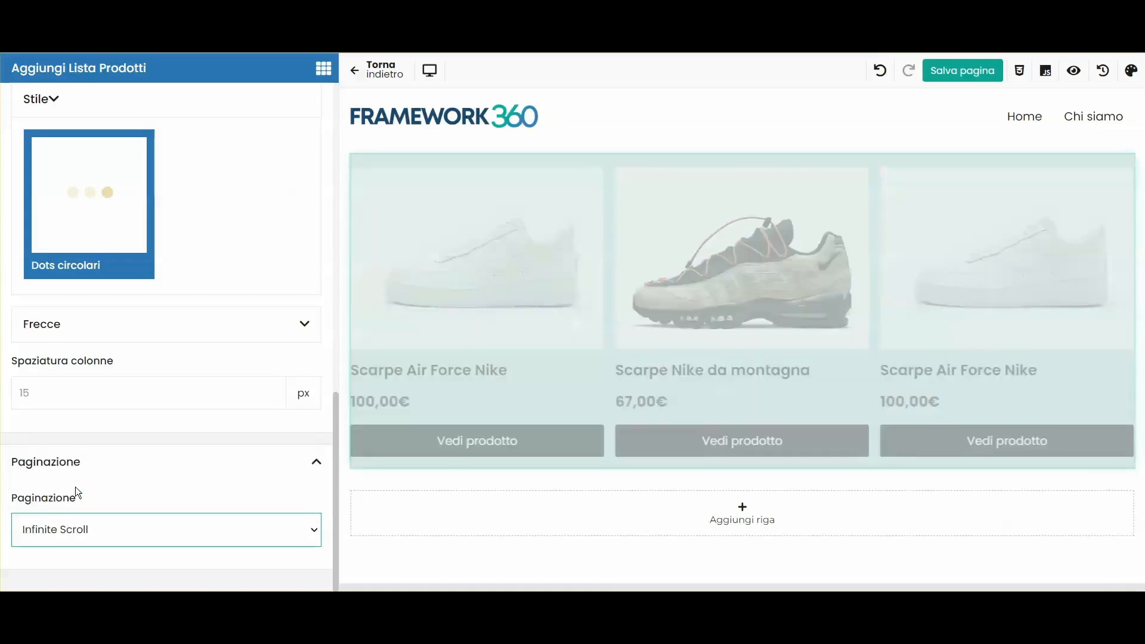
left_click(37, 529)
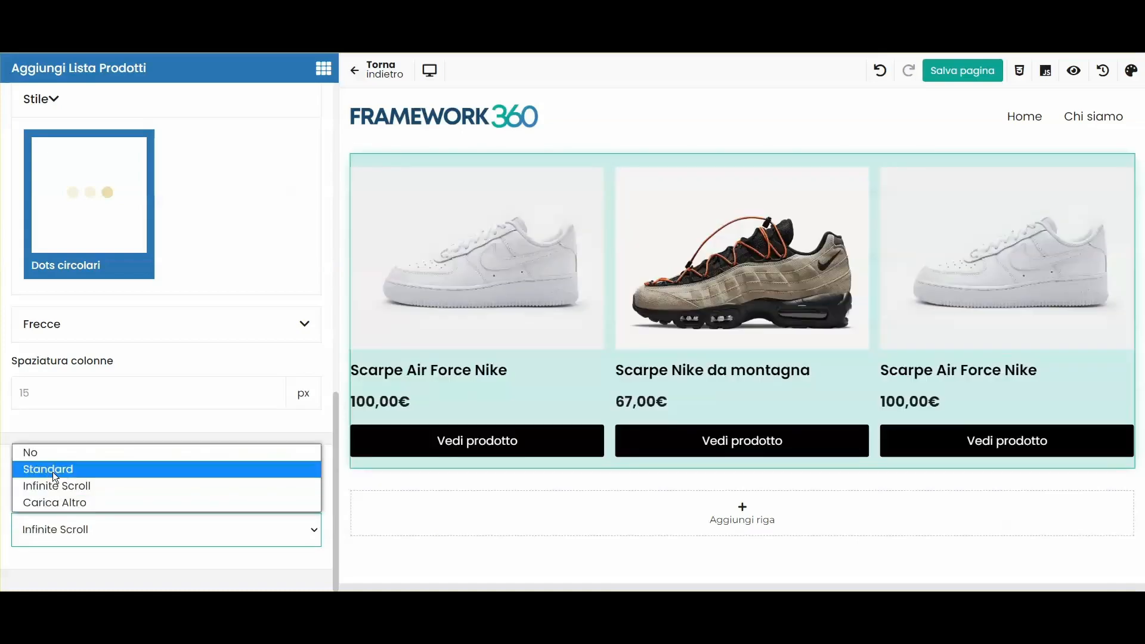
left_click(52, 455)
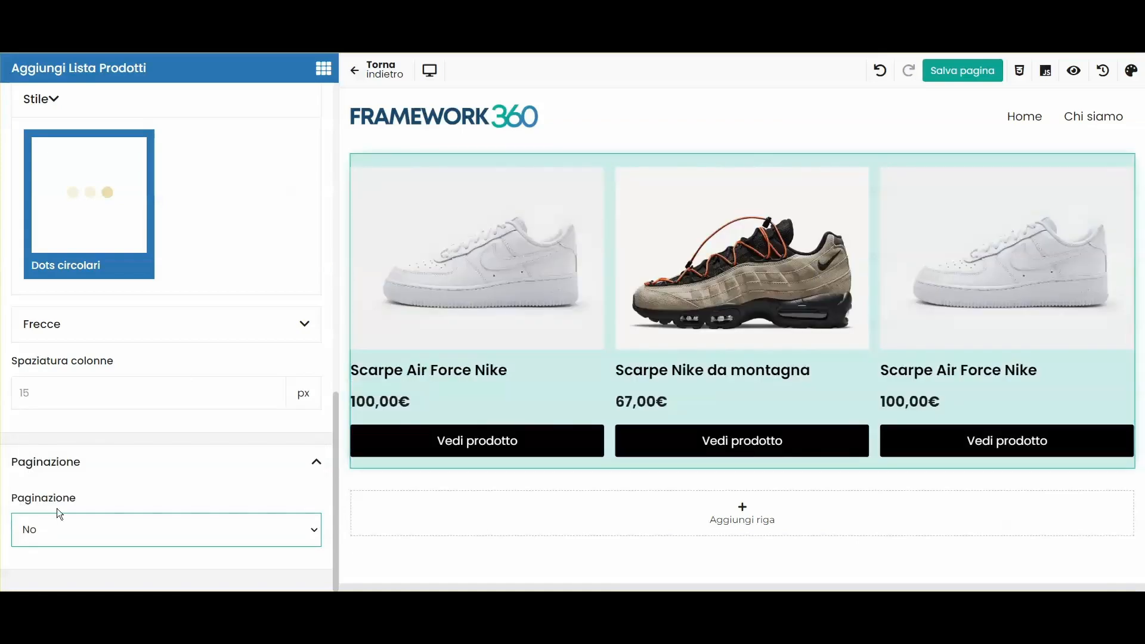
scroll(166, 413, "up", 10)
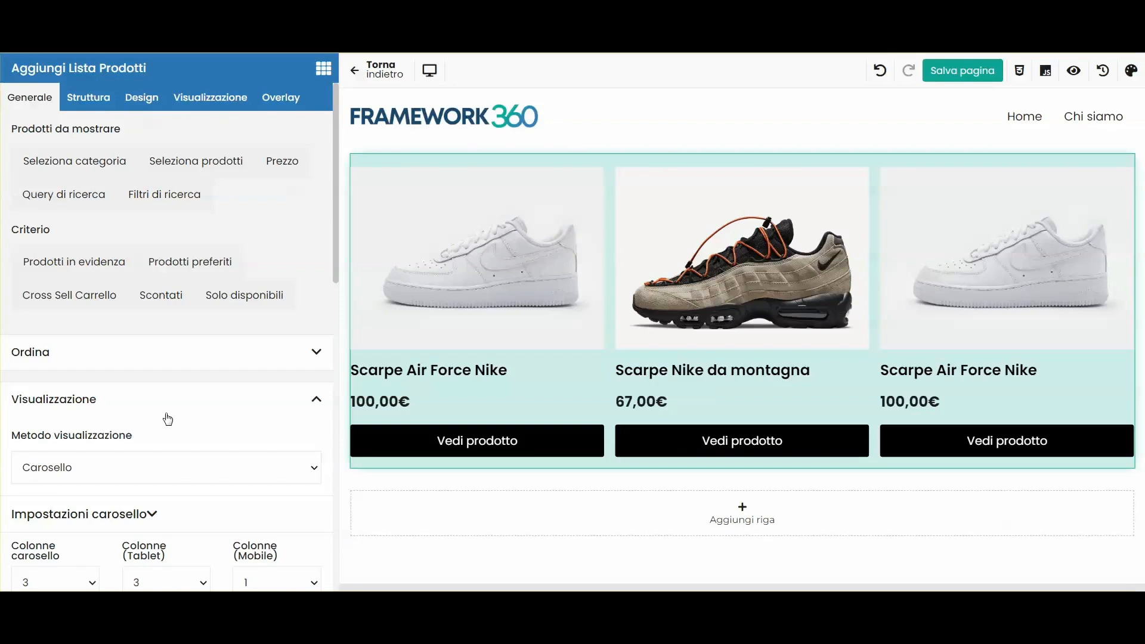
left_click(134, 99)
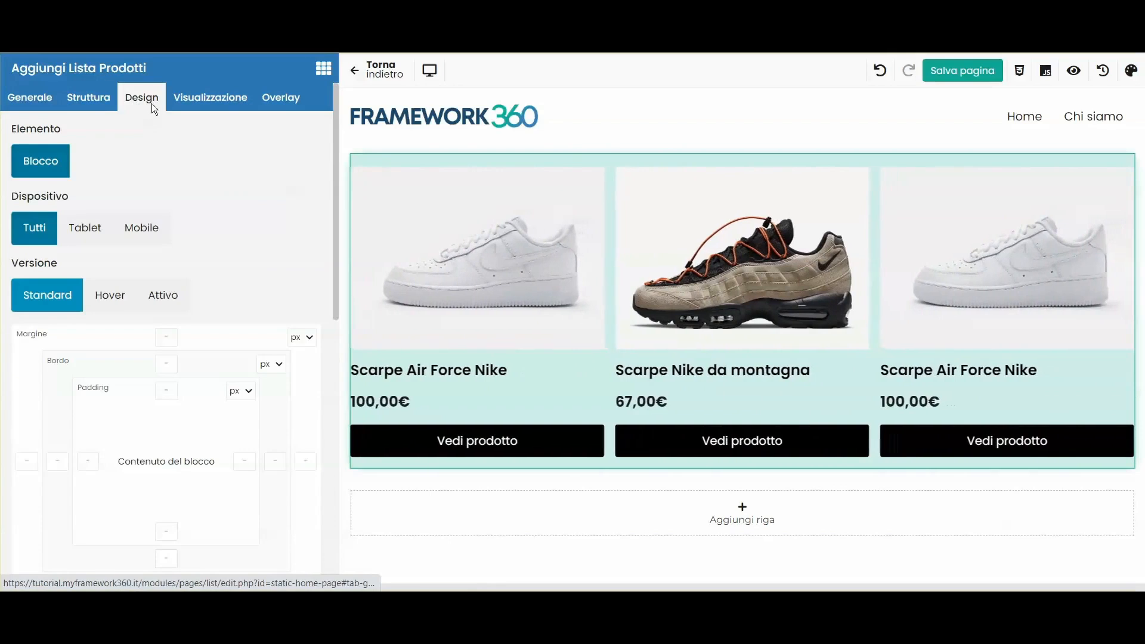
left_click(195, 98)
left_click(66, 222)
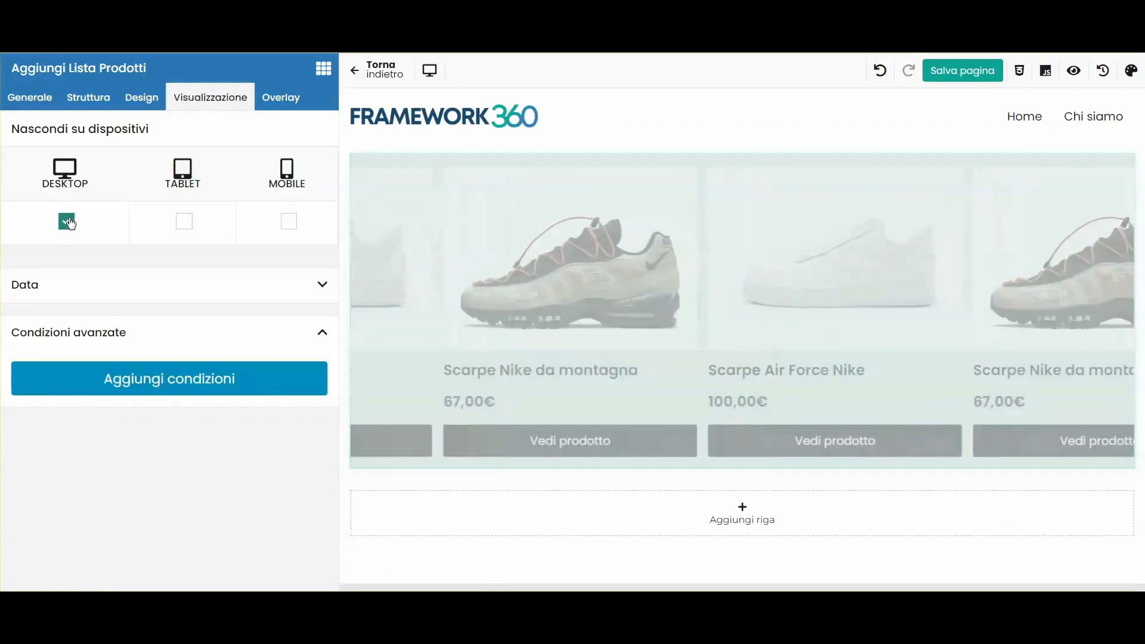
left_click(66, 222)
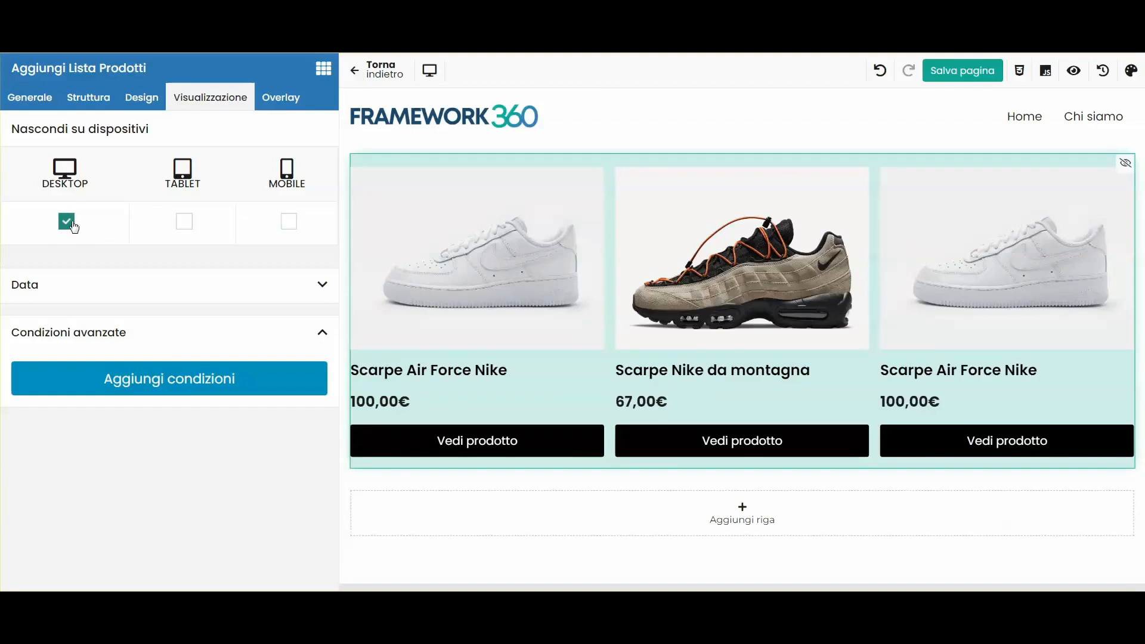
left_click(279, 98)
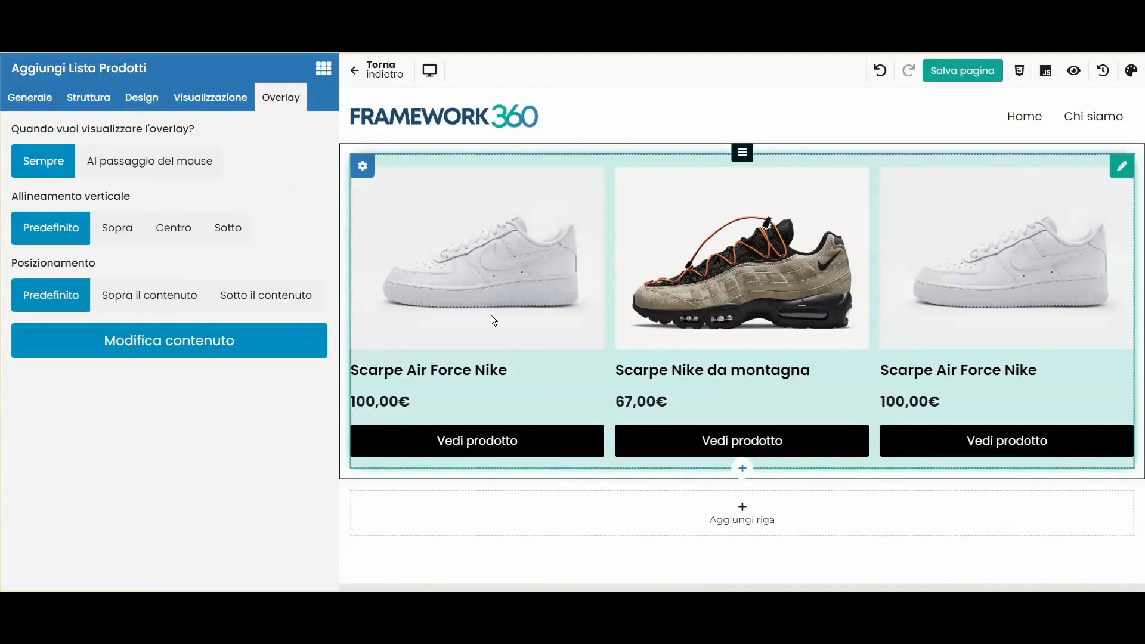
left_click(44, 97)
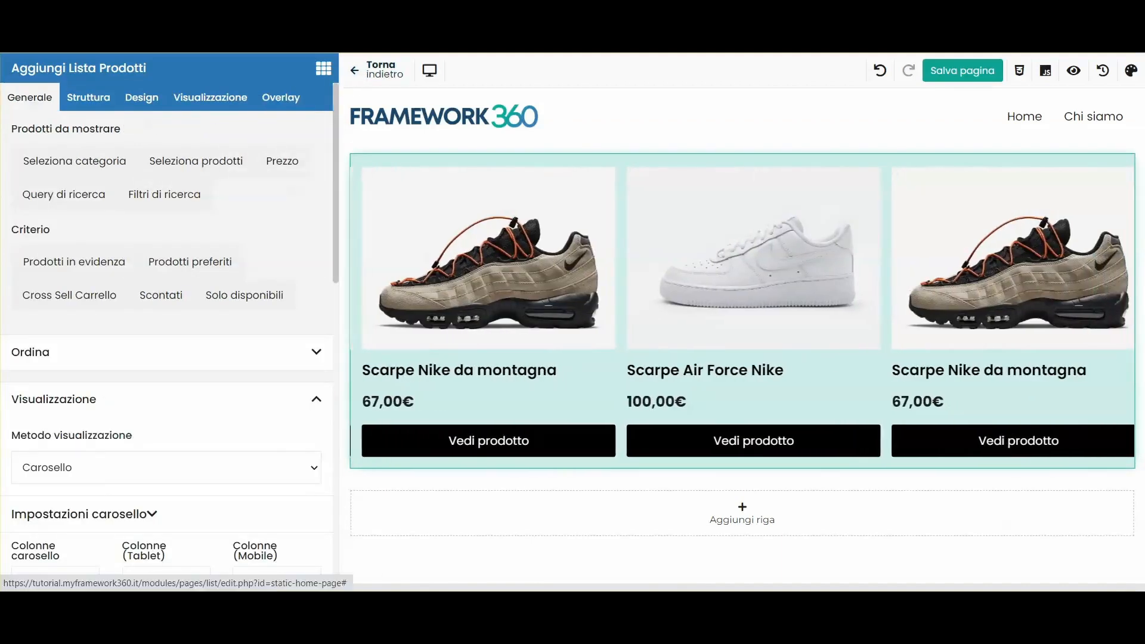
left_click(962, 71)
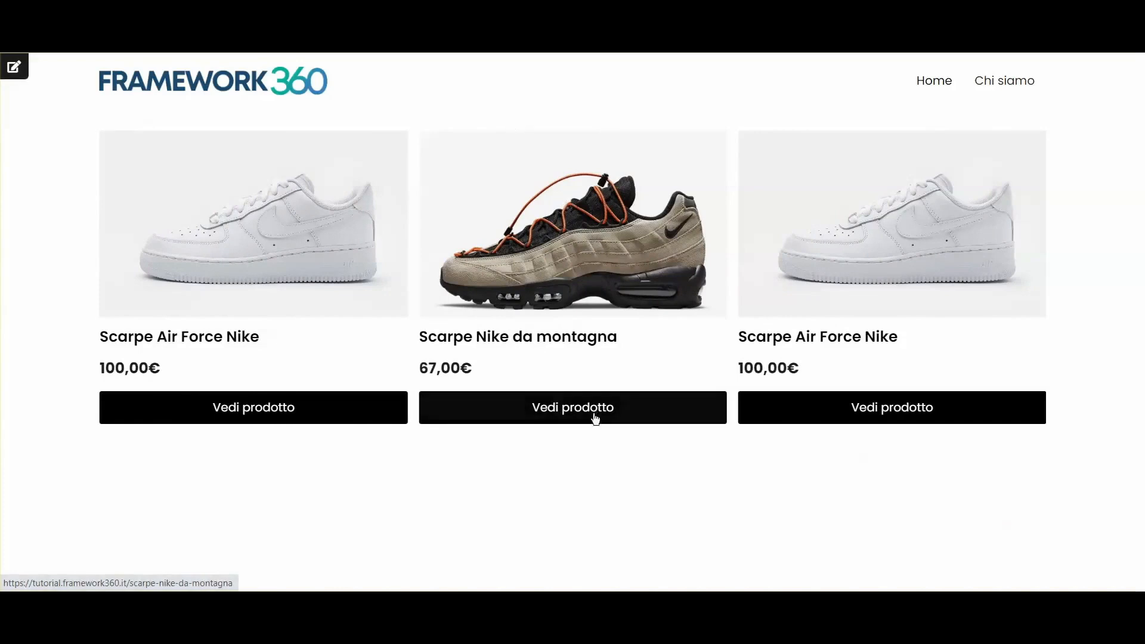
Step: On the Scarpe Nike da montagna page, add a quantity of 9 to the cart
left_click(560, 409)
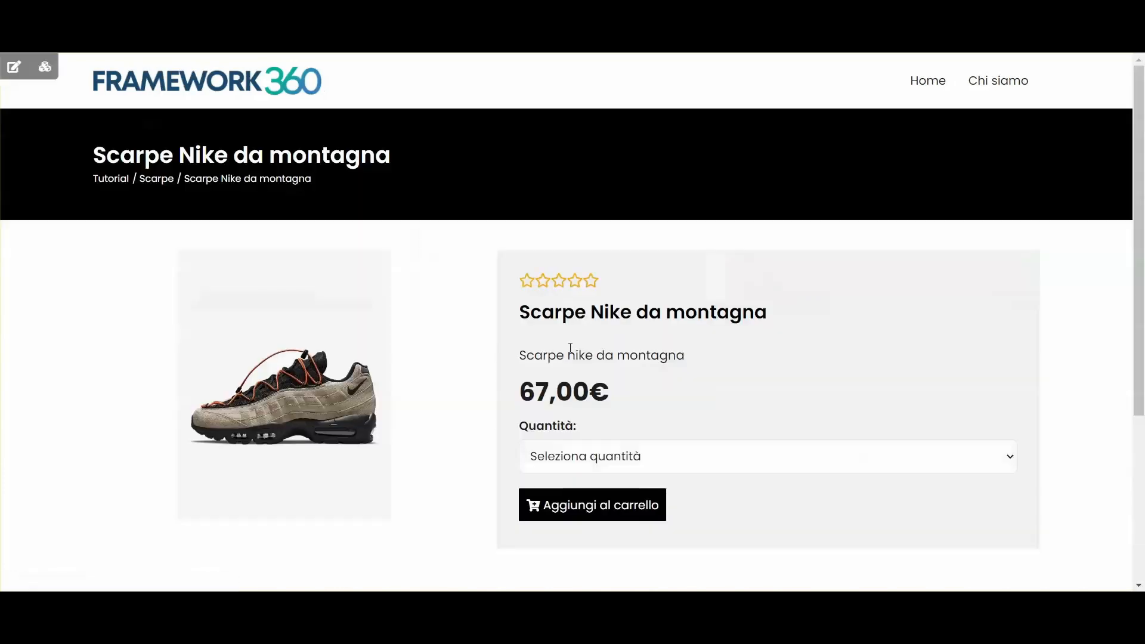
scroll(670, 328, "down", 5)
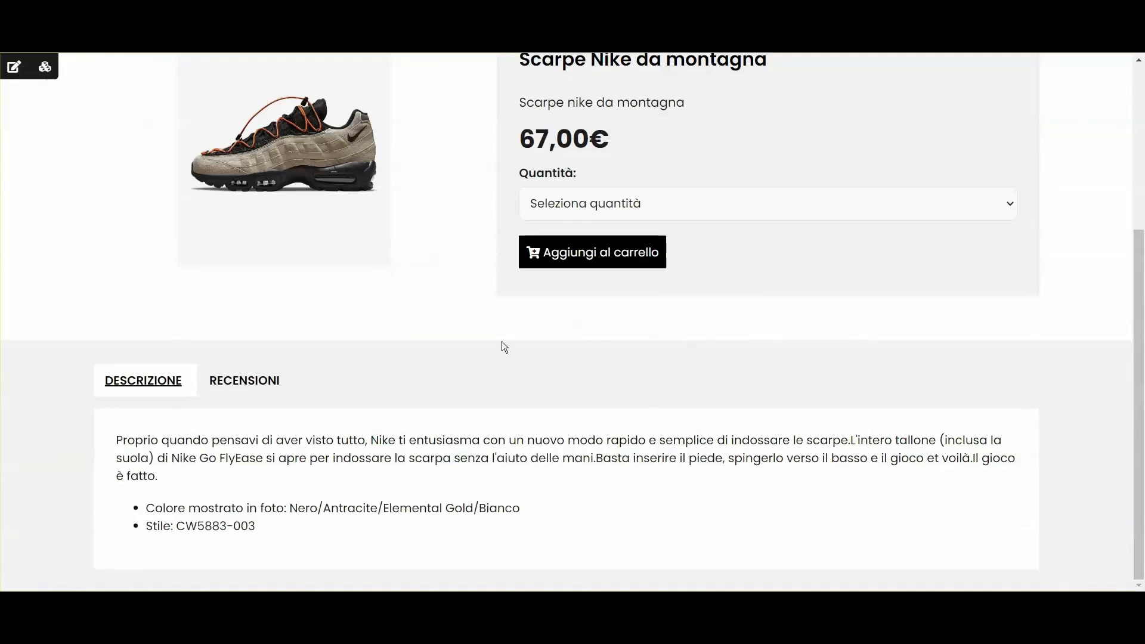
scroll(502, 341, "up", 5)
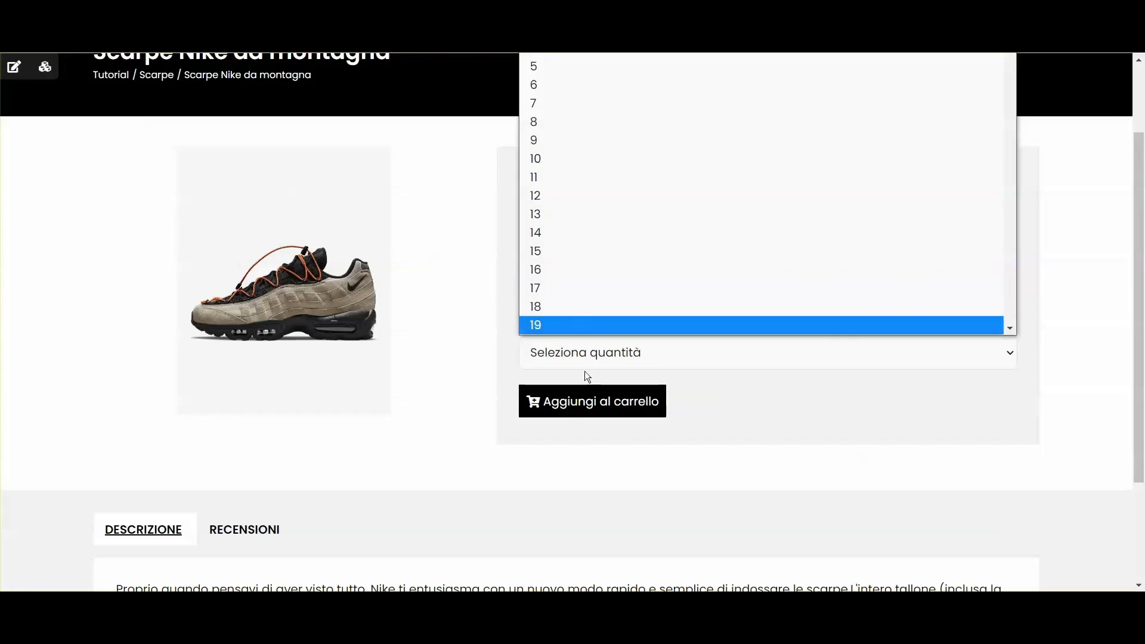
left_click(846, 430)
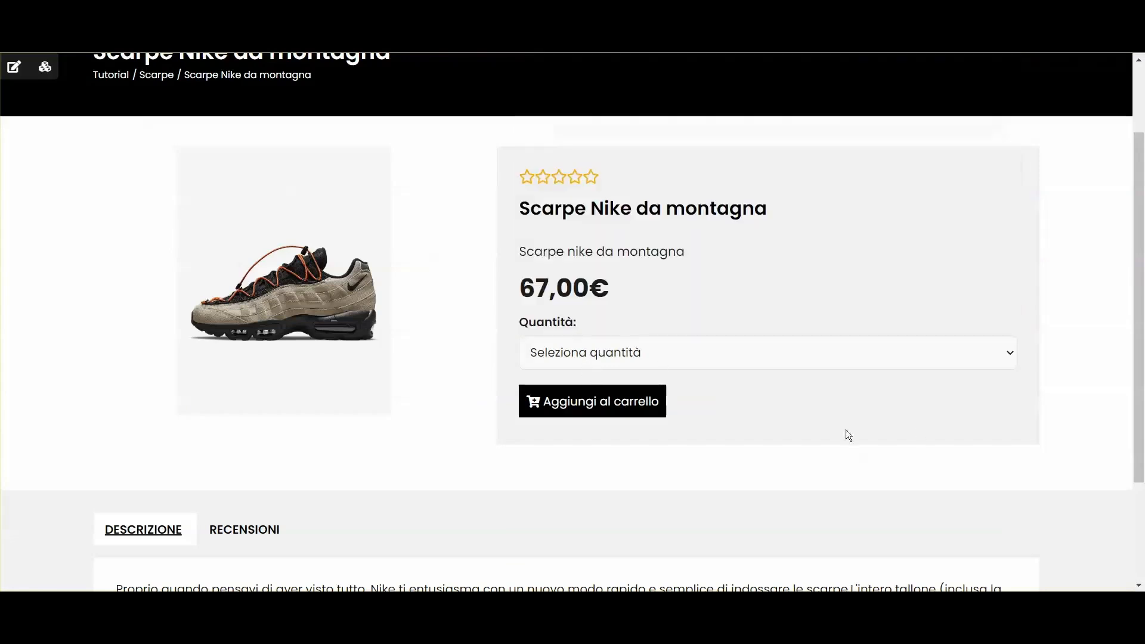
left_click(606, 417)
left_click(557, 379)
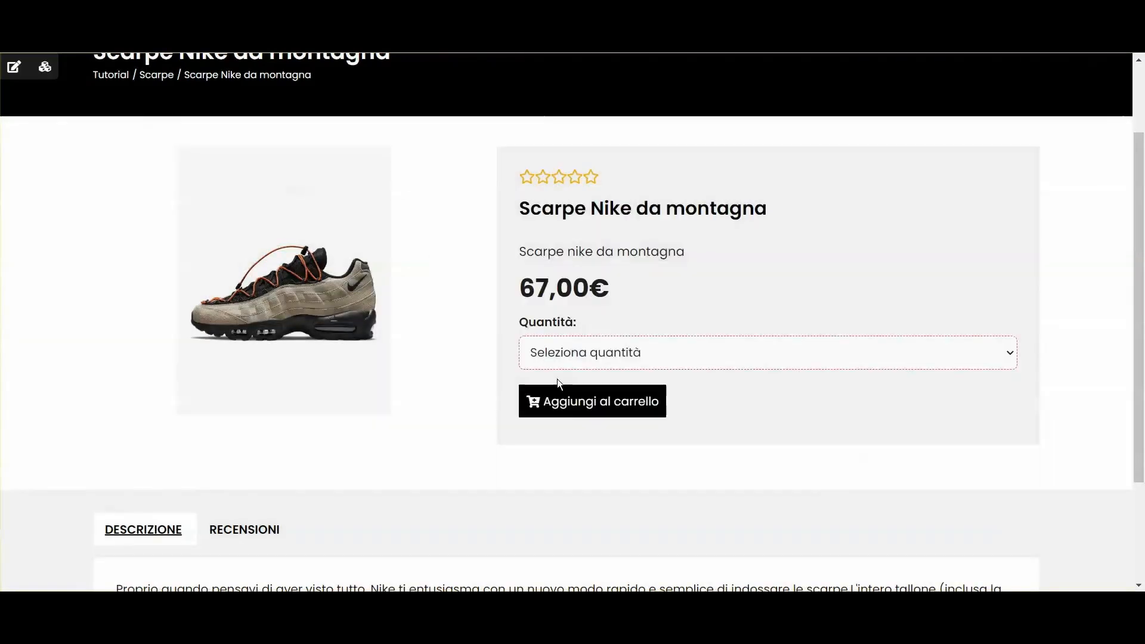
left_click(572, 357)
left_click(569, 143)
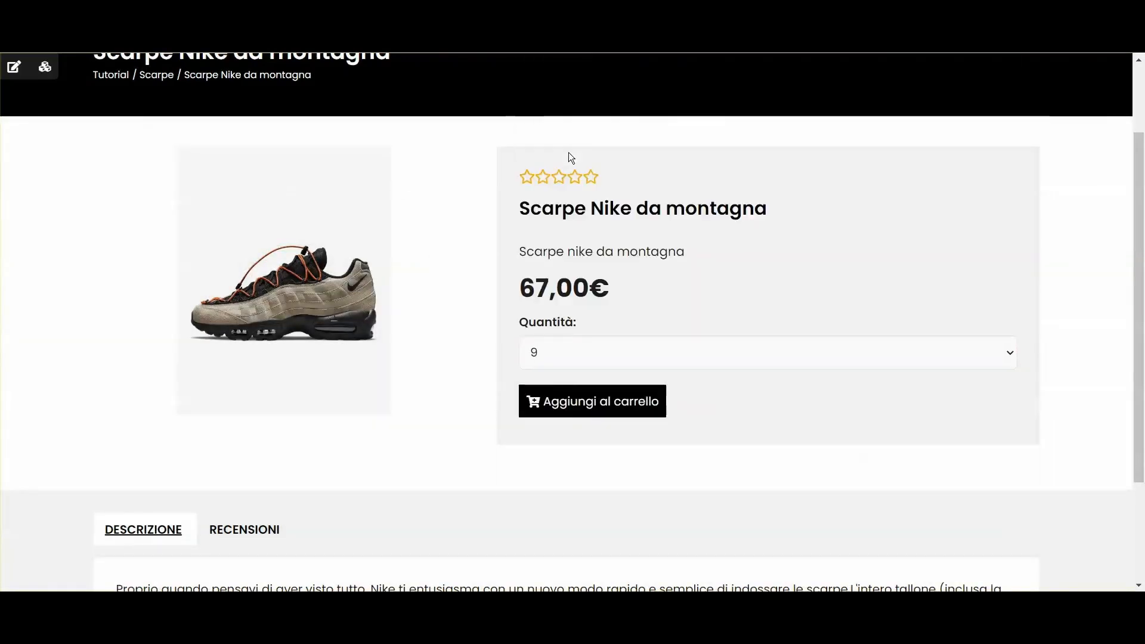
left_click(584, 399)
Step: Check the cart row and the 603,00 € order total
left_click_drag(757, 429, 828, 429)
left_click_drag(790, 372, 869, 371)
left_click(775, 415)
triple_click(777, 430)
left_click(889, 385)
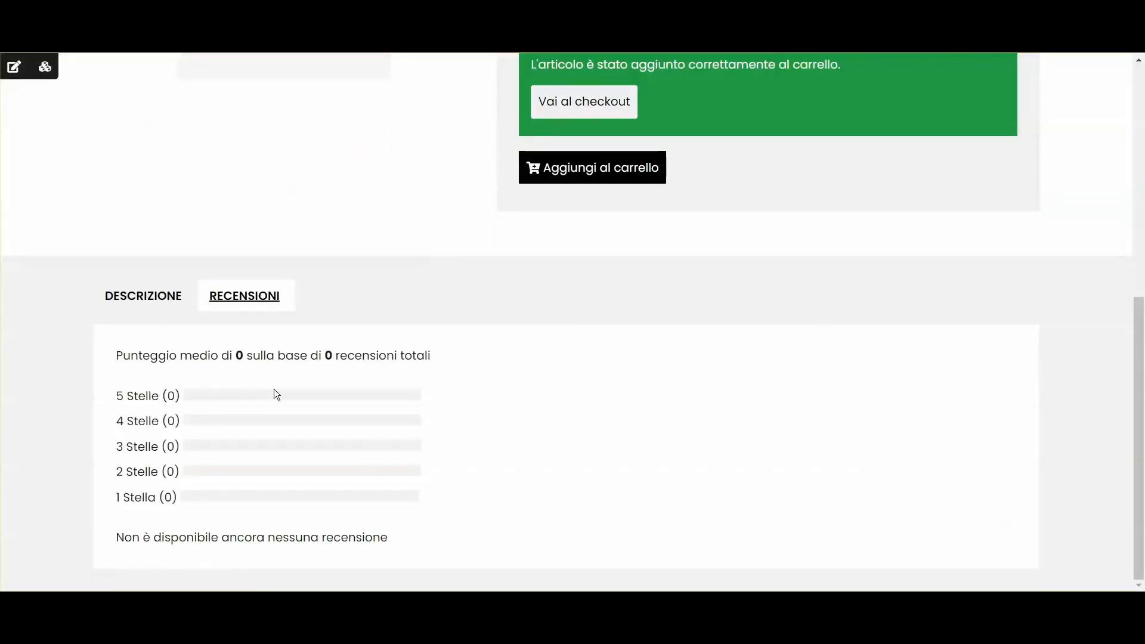
scroll(534, 395, "up", 7)
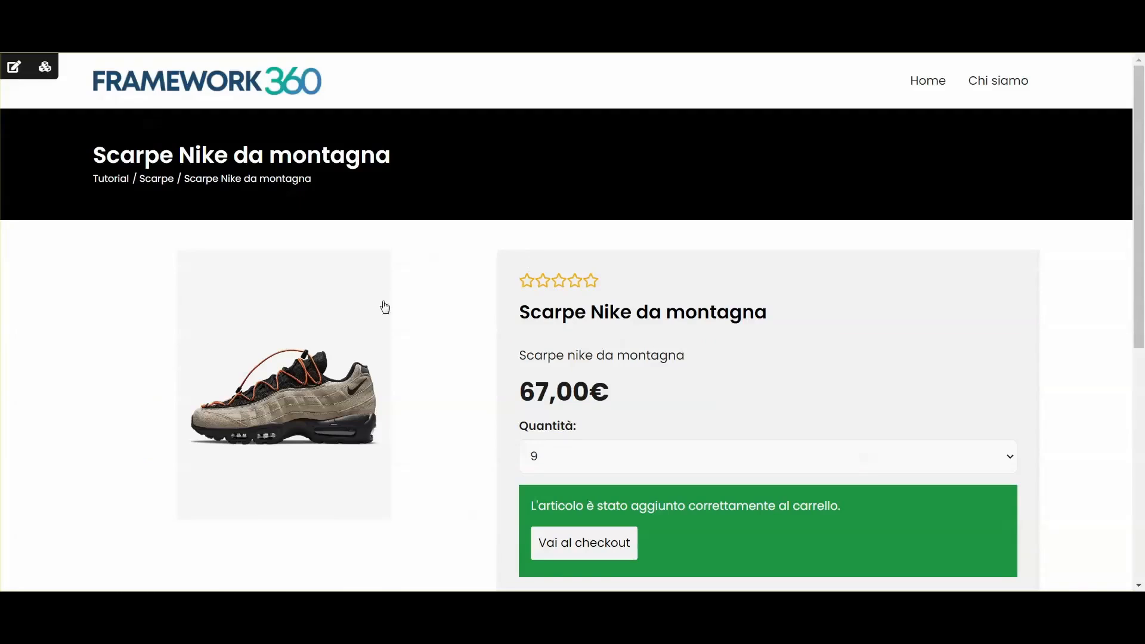
scroll(615, 344, "down", 7)
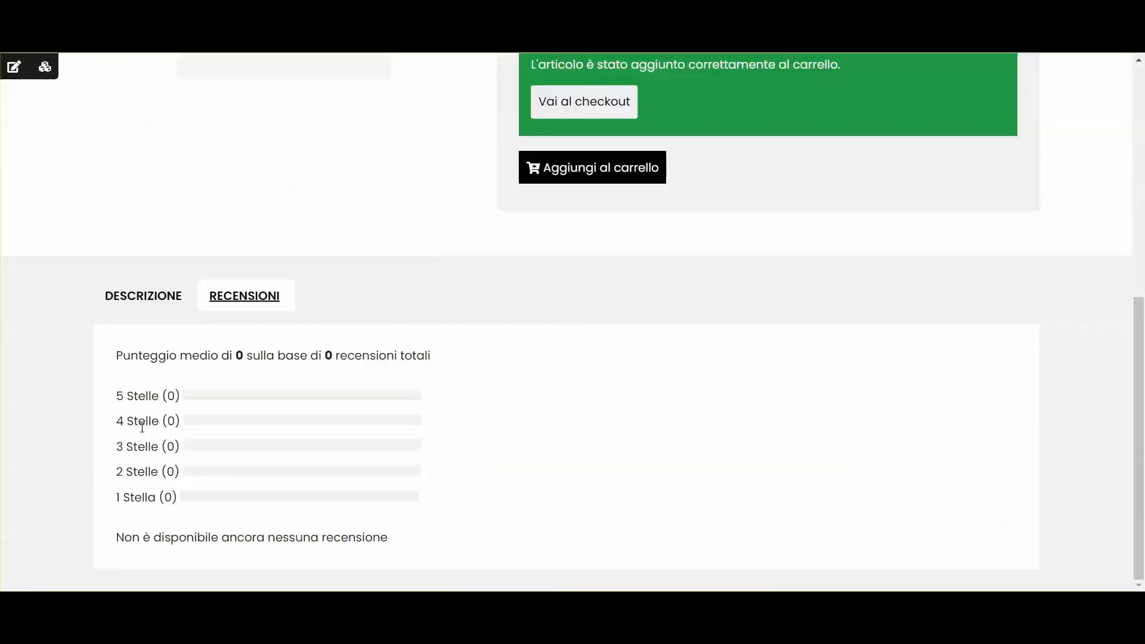
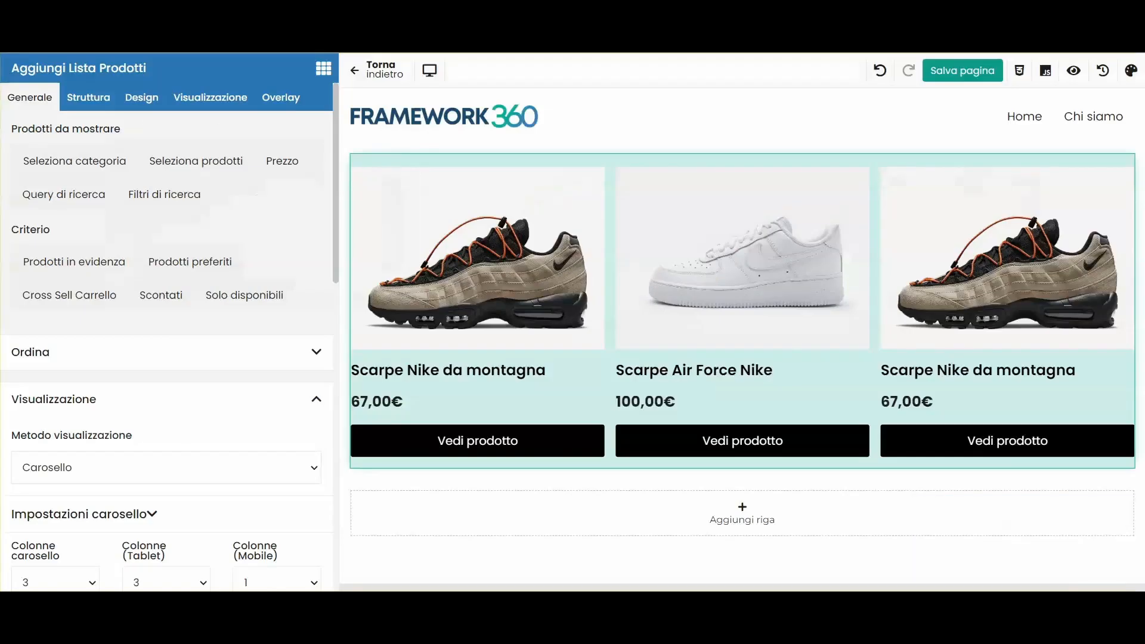
Step: In Menu Principale, drag the Scarpe category from Categorie Ecommerce between Home and Chi siamo, save, and reload the shop
left_click(389, 74)
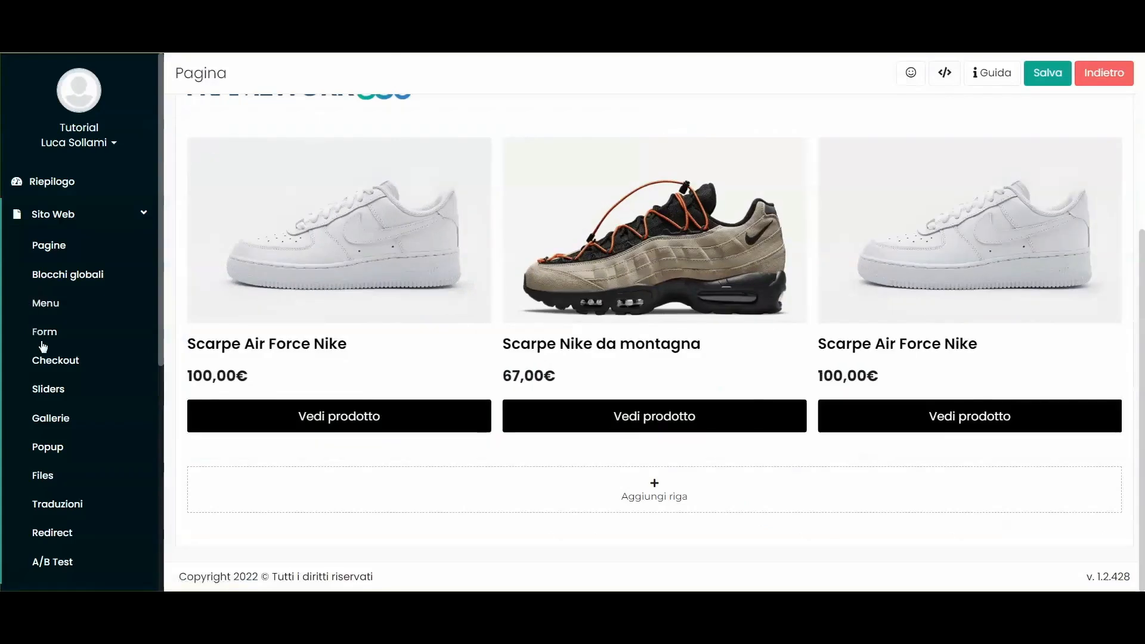
scroll(57, 231, "down", 1)
left_click(57, 232)
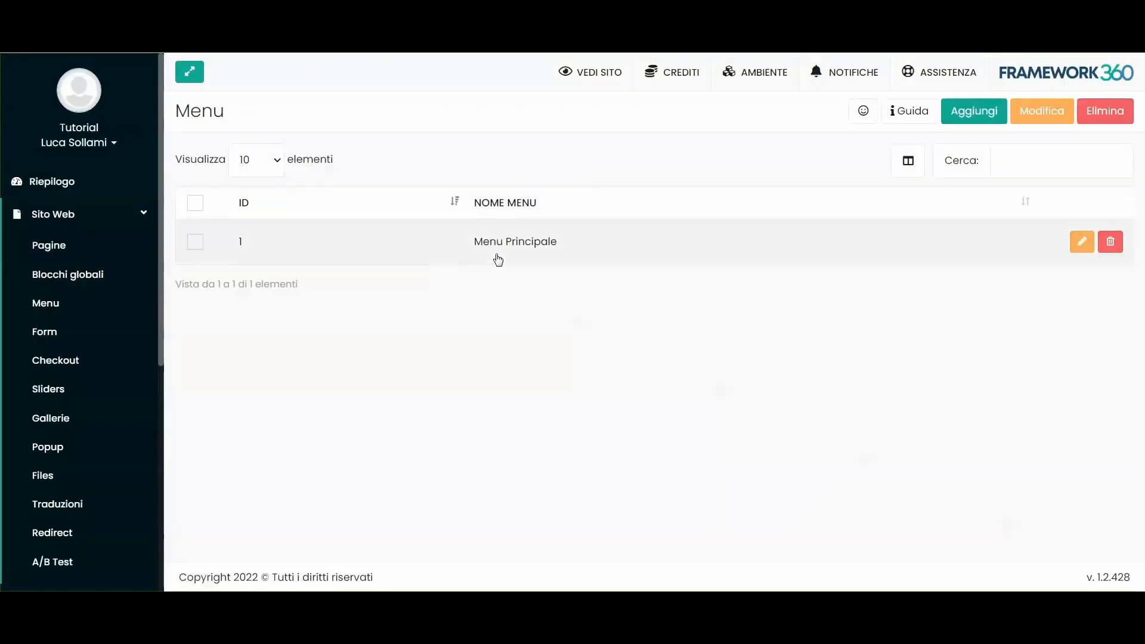
double_click(498, 250)
scroll(275, 424, "down", 2)
left_click(256, 457)
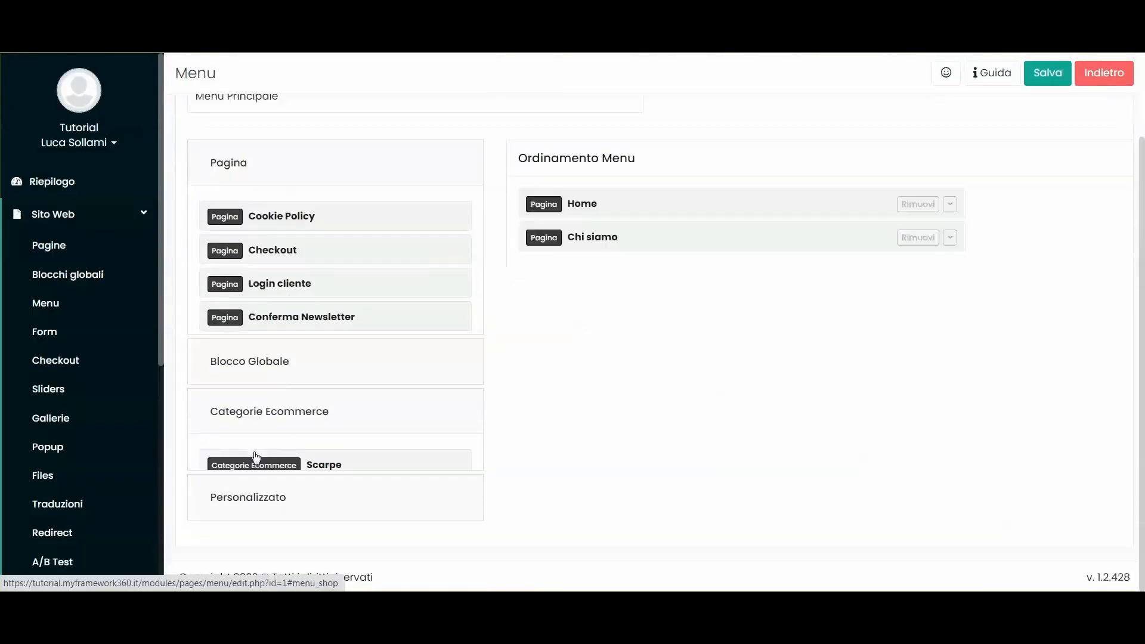
left_click_drag(336, 418, 631, 328)
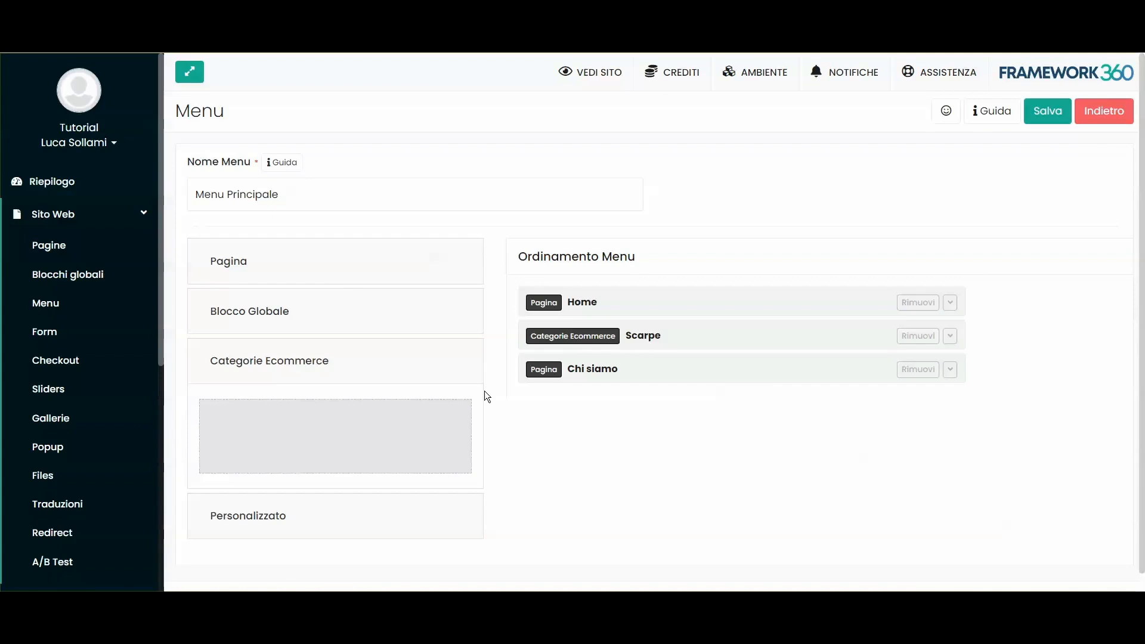
key("ctrl+s")
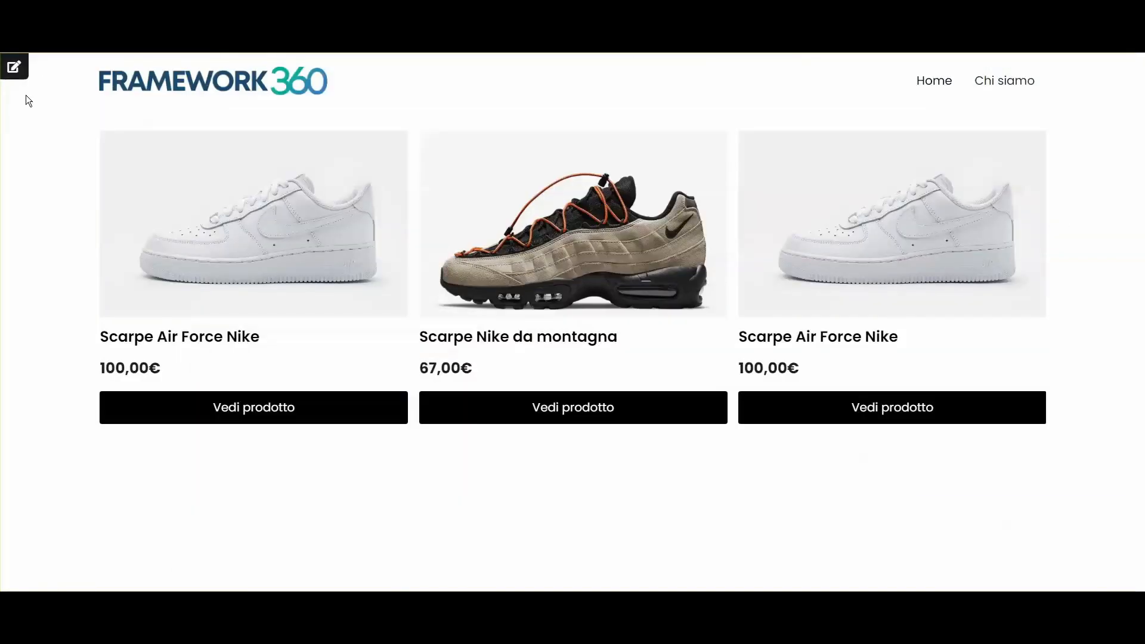
key("F5")
Step: Review the live Scarpe category page with its two shoes, then open the admin list of site pages
left_click(932, 82)
scroll(566, 321, "up", 1)
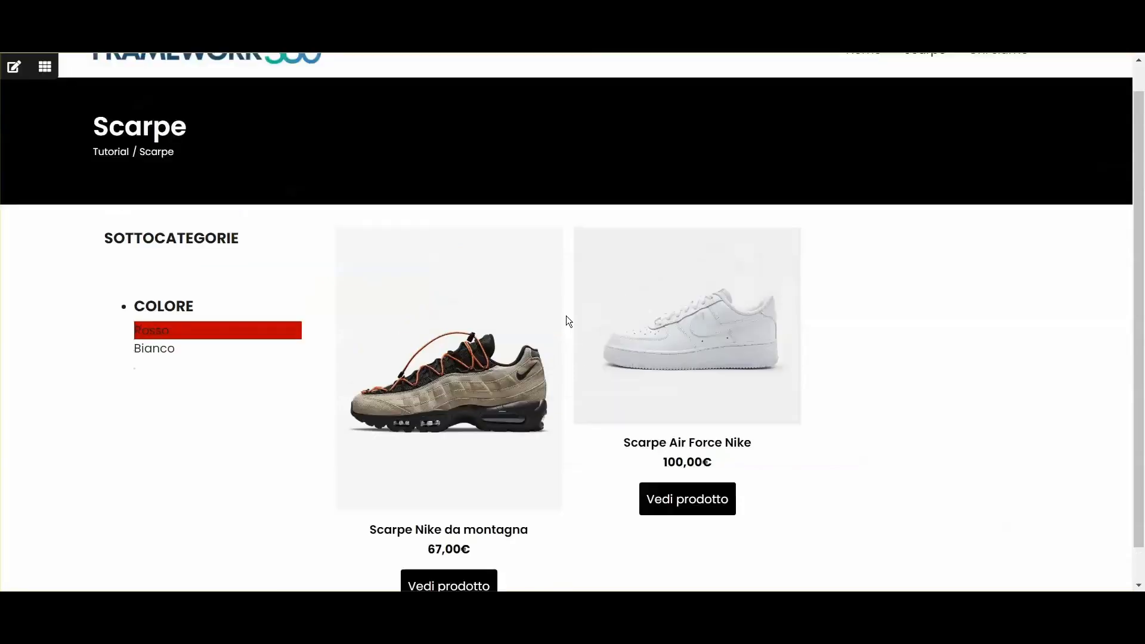
scroll(506, 281, "down", 1)
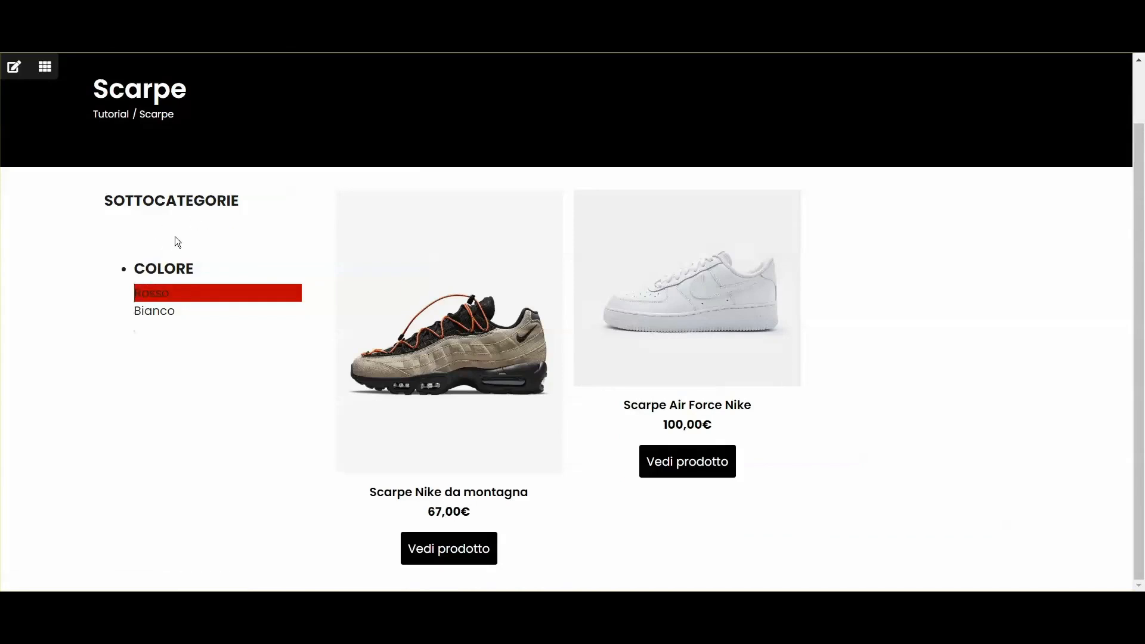
scroll(465, 316, "up", 1)
scroll(695, 338, "down", 1)
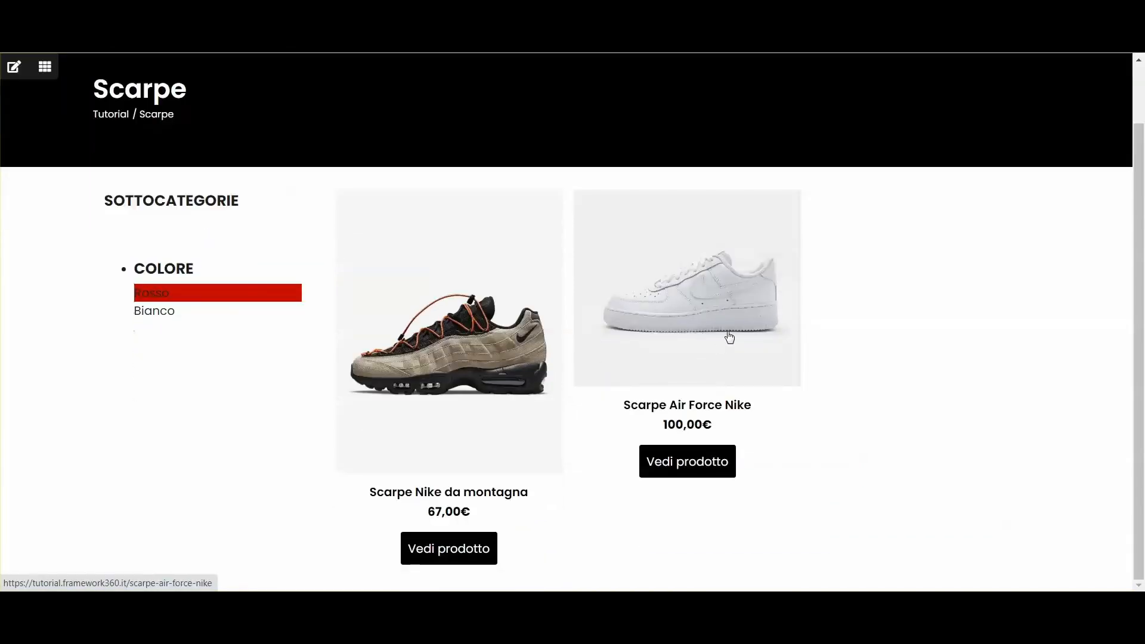
scroll(730, 337, "up", 1)
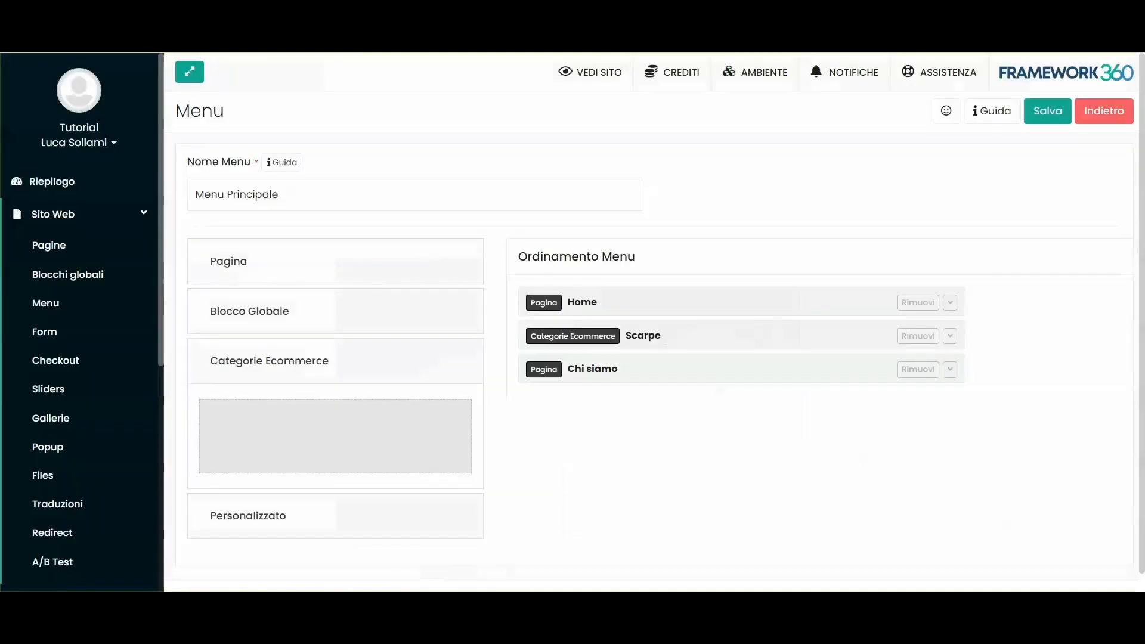
left_click(57, 244)
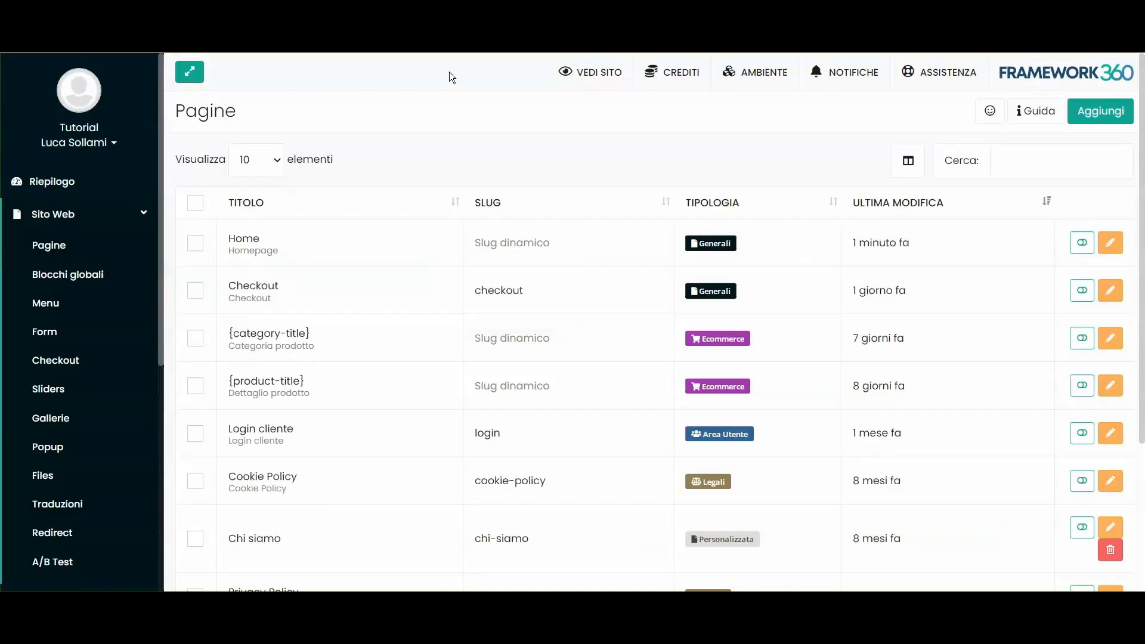
Step: Search the pages for 'categ' and open the {category-title} page template to review it
left_click(1015, 157)
type("ca")
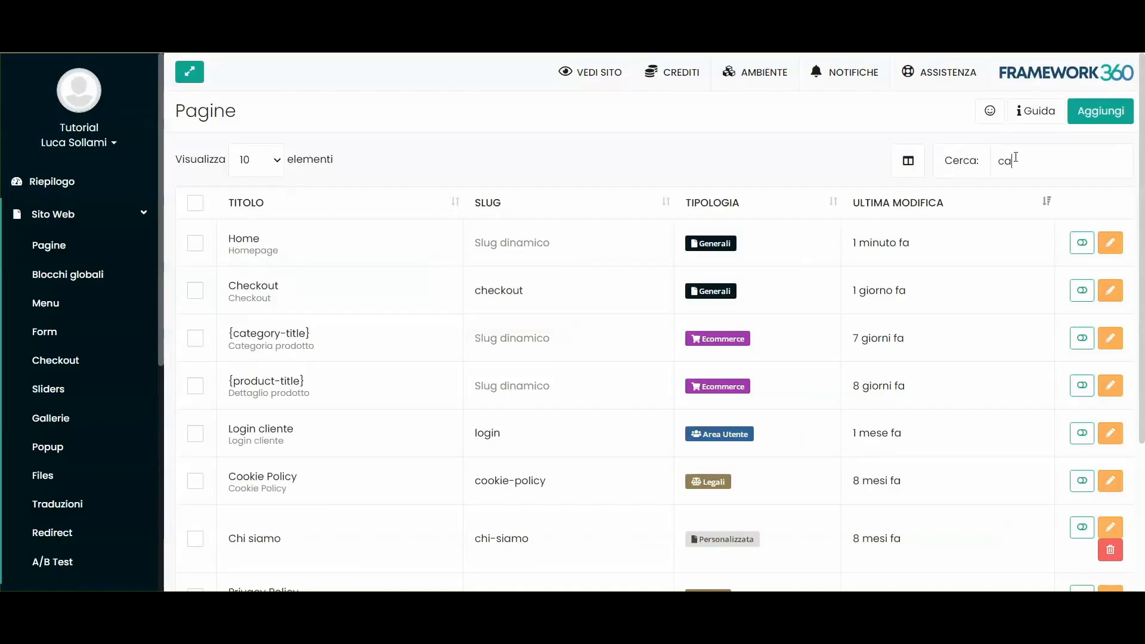
type("teg")
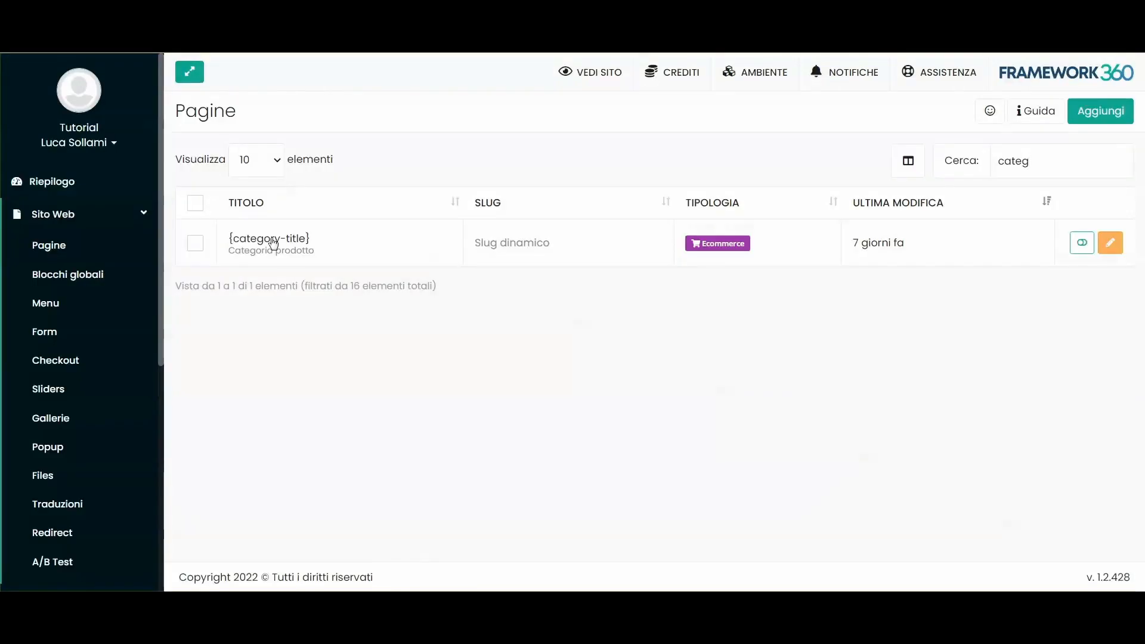
left_click(273, 242)
left_click(712, 245)
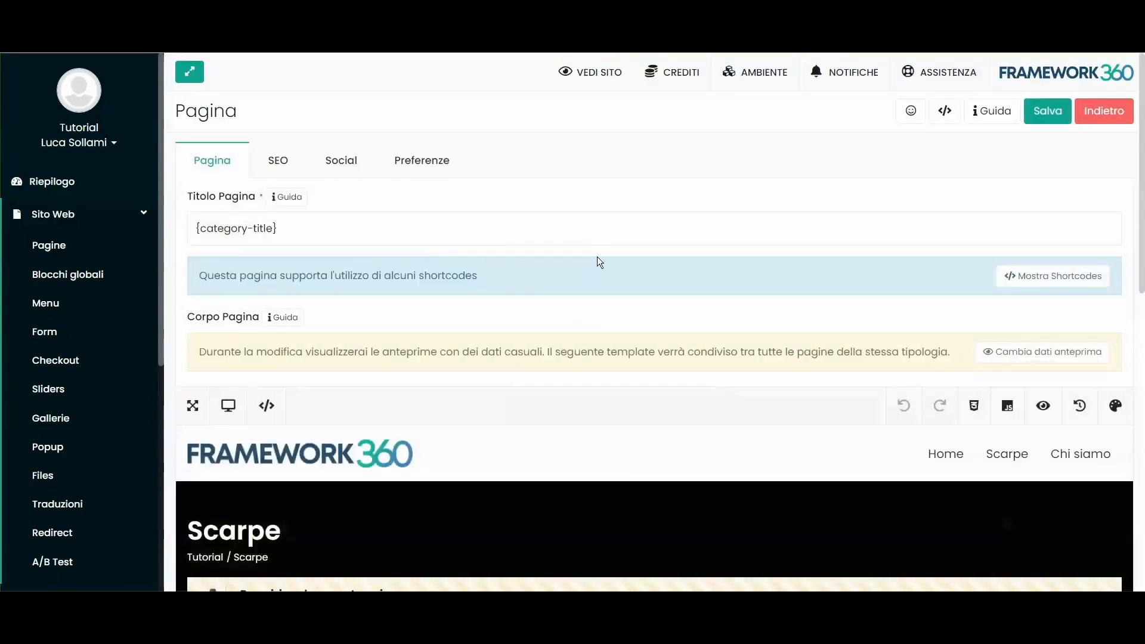
scroll(597, 258, "down", 6)
scroll(322, 209, "up", 2)
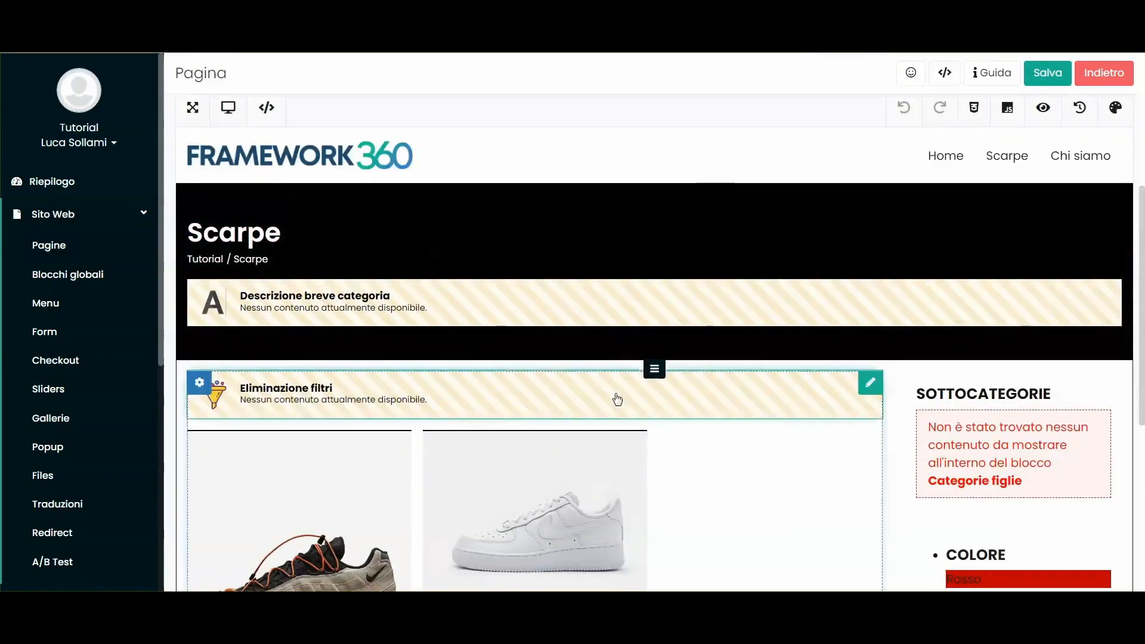
scroll(618, 400, "down", 3)
scroll(702, 335, "up", 4)
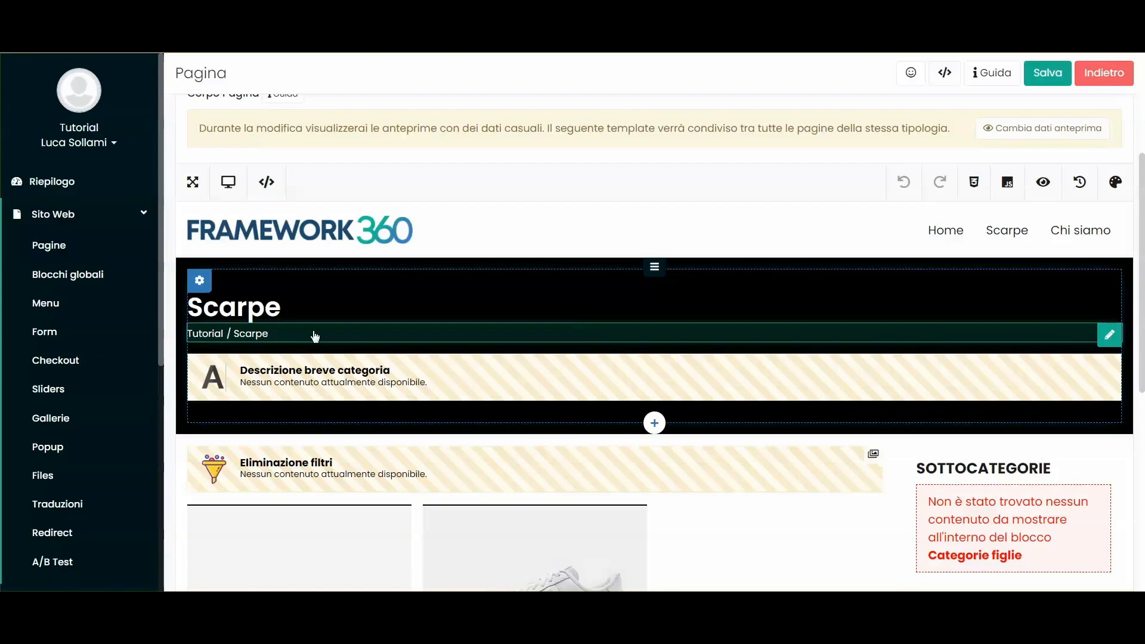
scroll(315, 337, "down", 3)
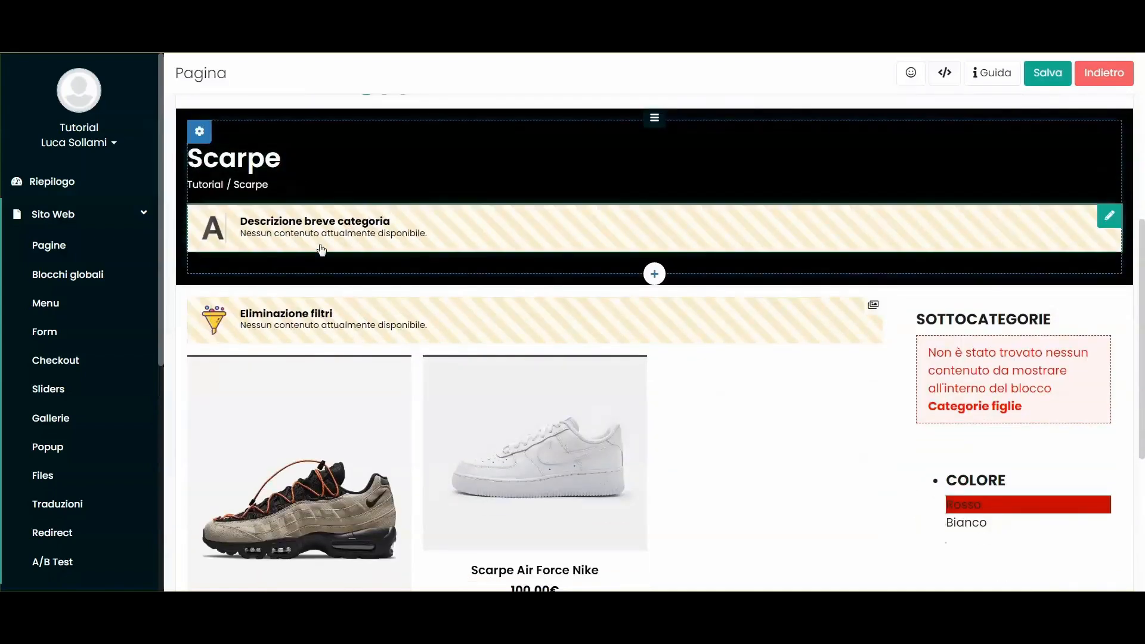
Step: Open the Scarpe category from Ecommerce > Categorie for editing
left_click(84, 214)
scroll(84, 217, "down", 1)
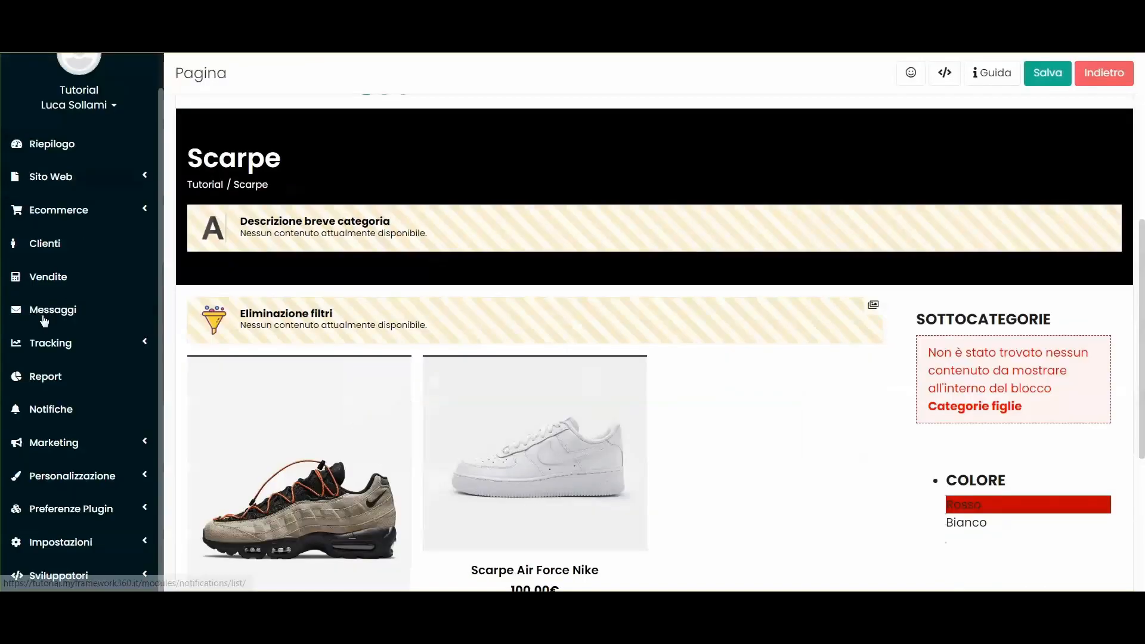
right_click(58, 271)
left_click(120, 281)
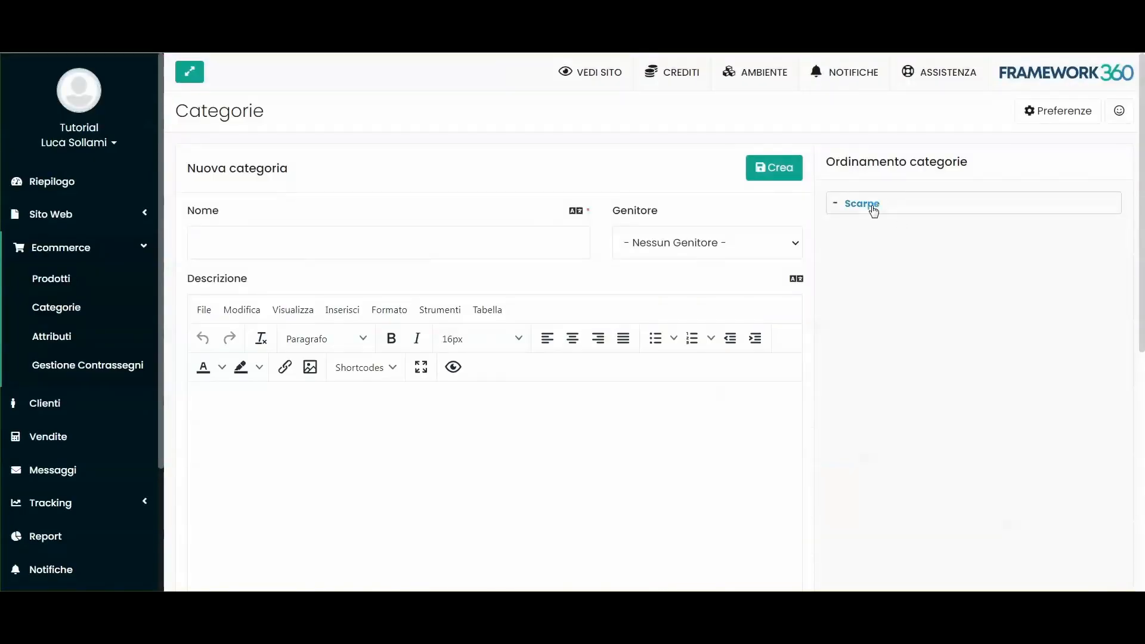
left_click(872, 206)
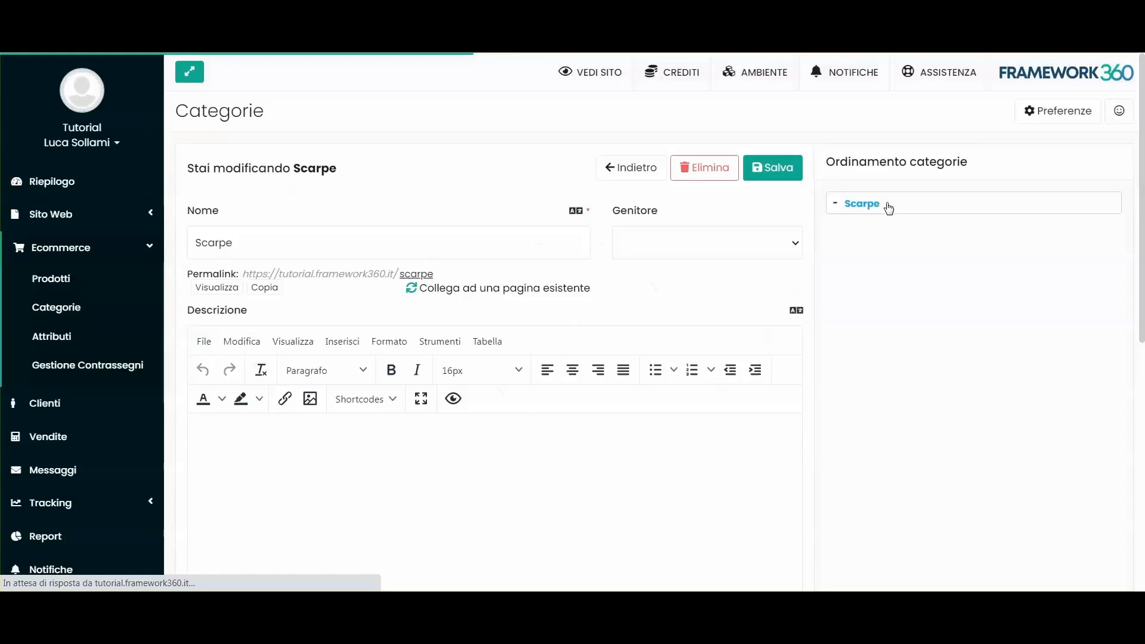
Step: Save the Scarpe description 'Categoria delle scarpe in vendita.' and check it on the live category page
scroll(296, 342, "down", 2)
scroll(314, 266, "up", 2)
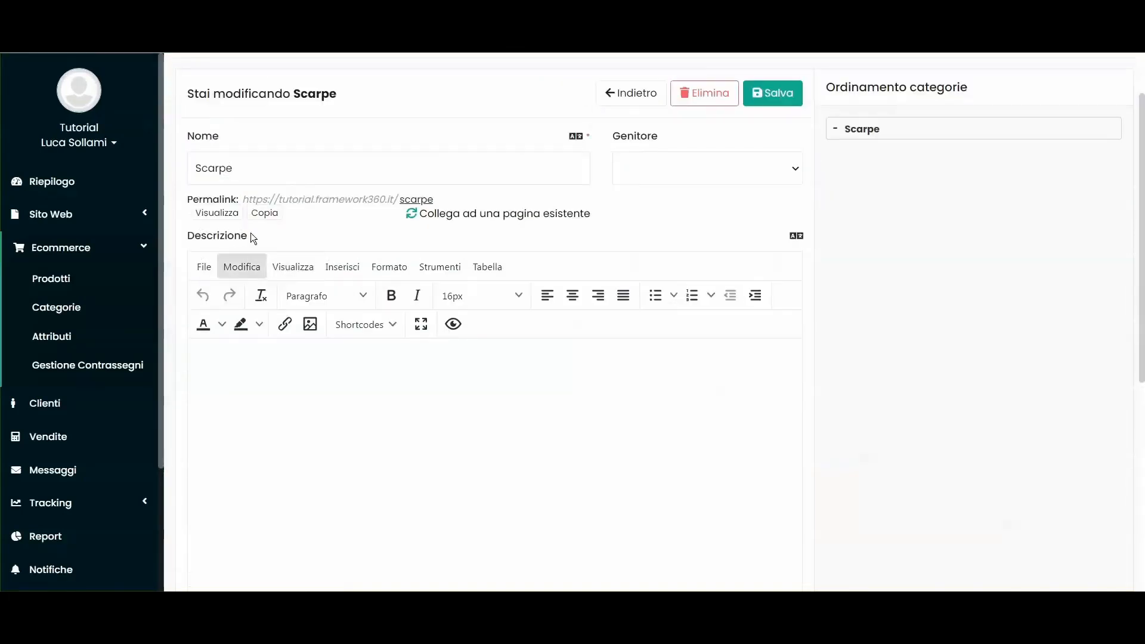
scroll(260, 266, "down", 5)
scroll(331, 344, "up", 5)
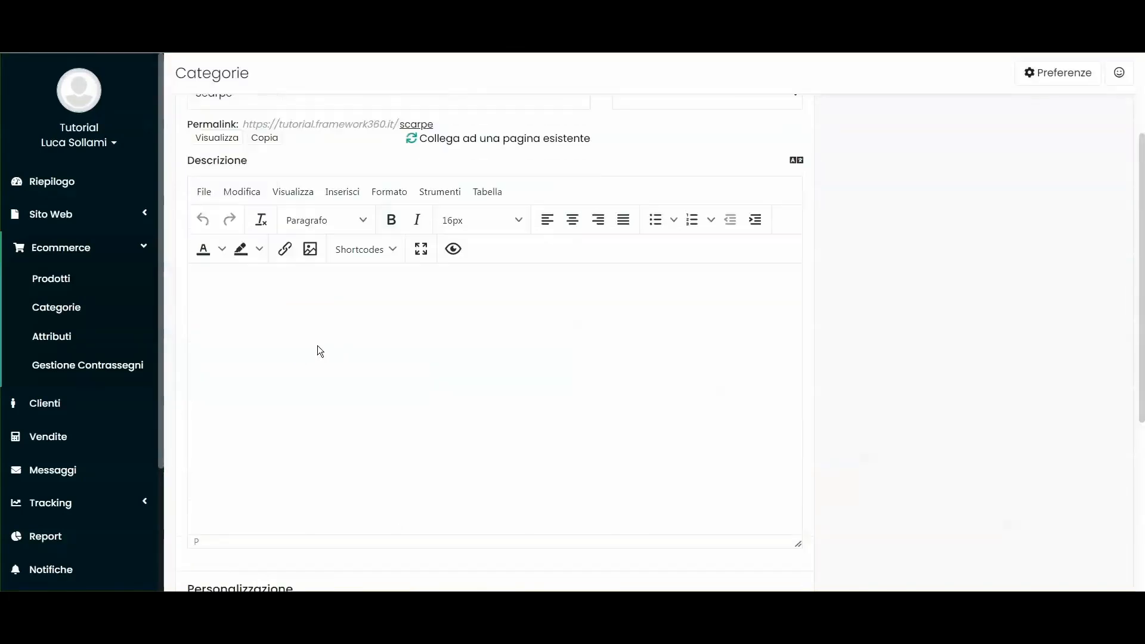
left_click(799, 165)
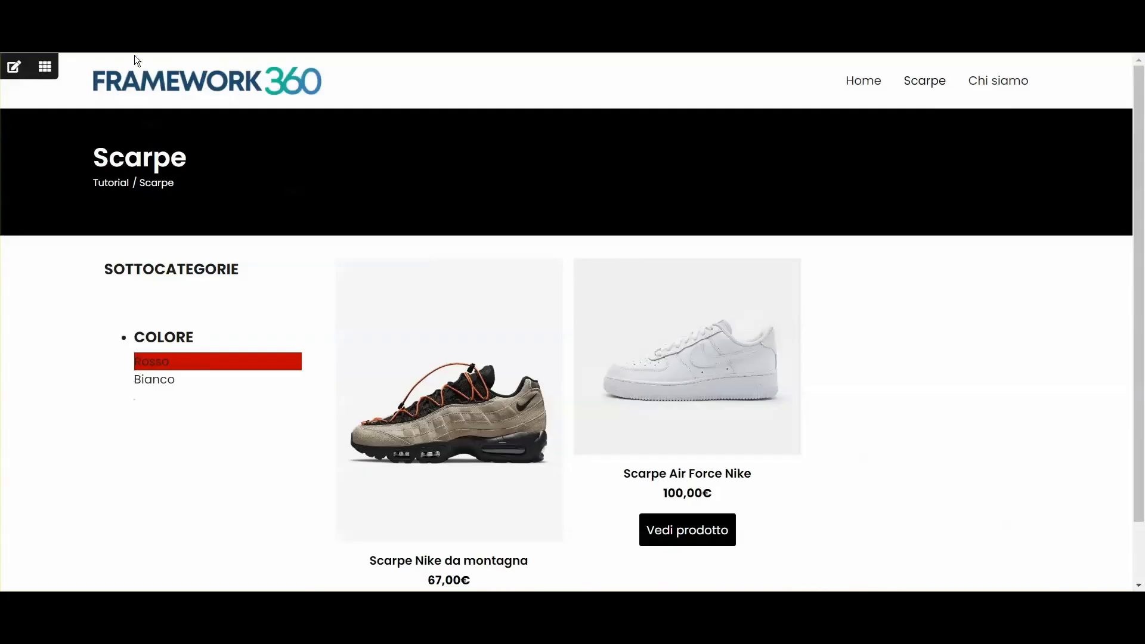
key("F5")
left_click_drag(93, 212, 330, 213)
left_click(330, 212)
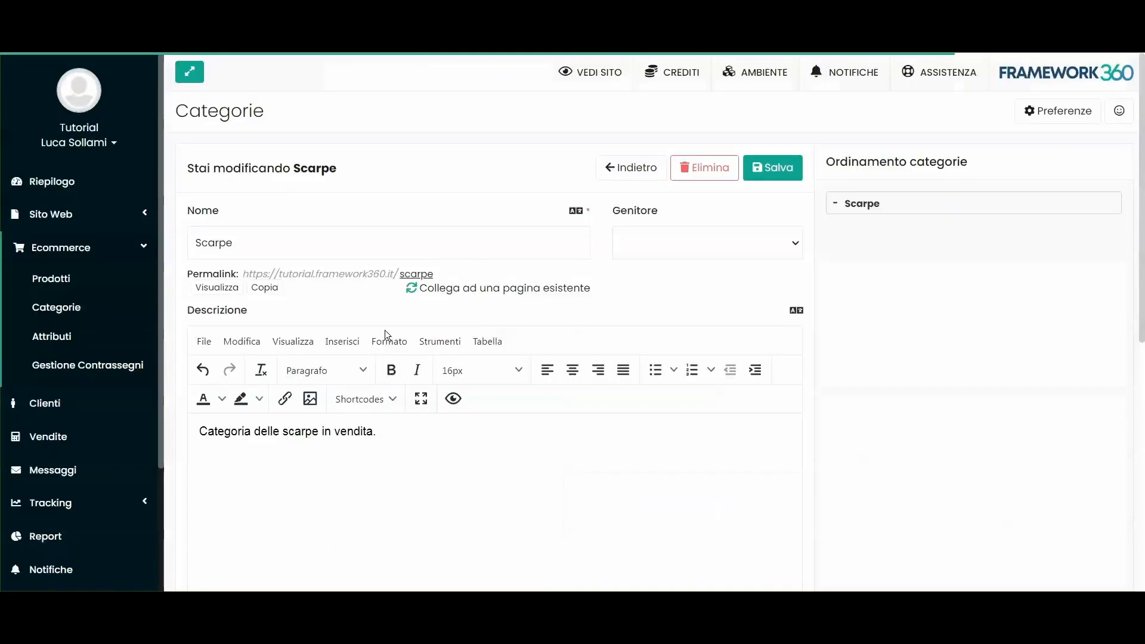
Step: Delete the Sottocategorie heading block from the category template and save the template
scroll(259, 359, "down", 4)
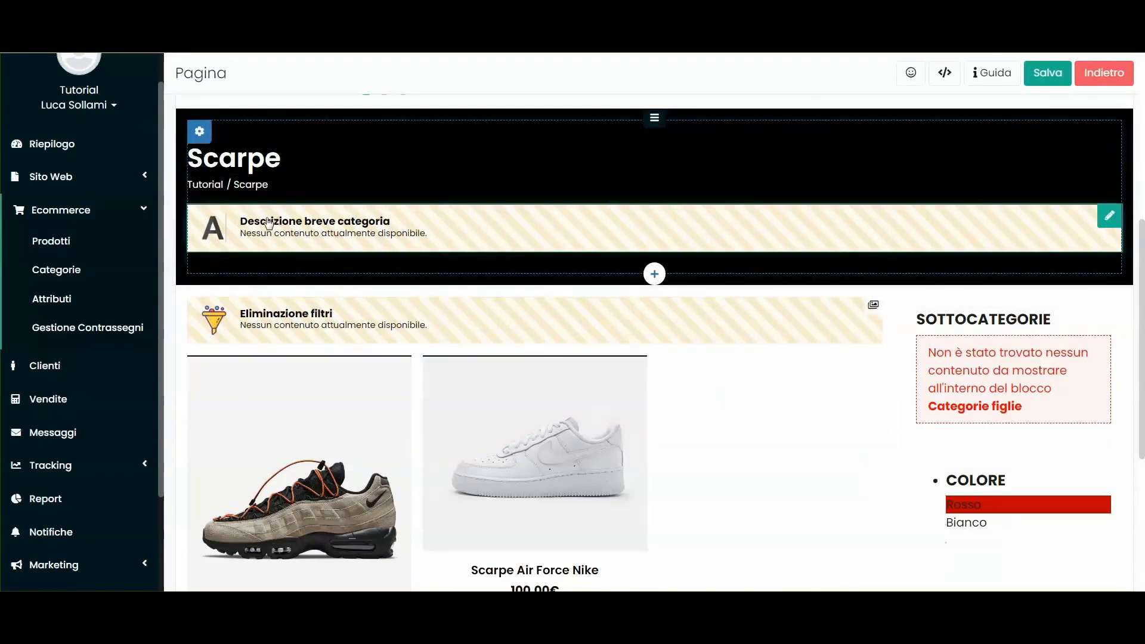
scroll(298, 234, "down", 1)
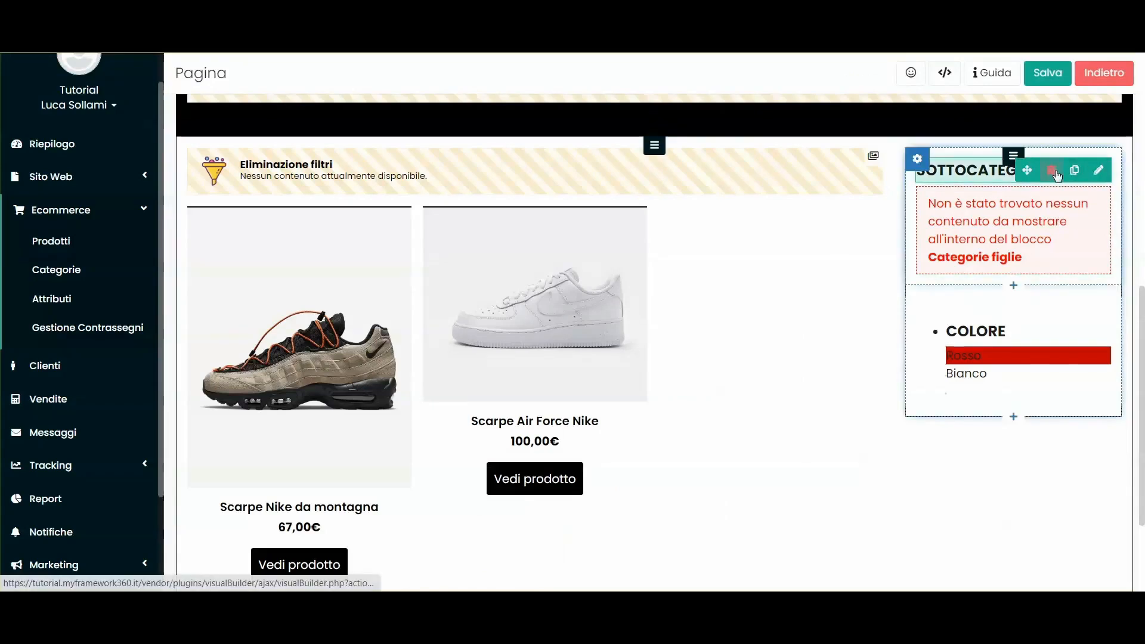
left_click(1052, 172)
left_click(649, 97)
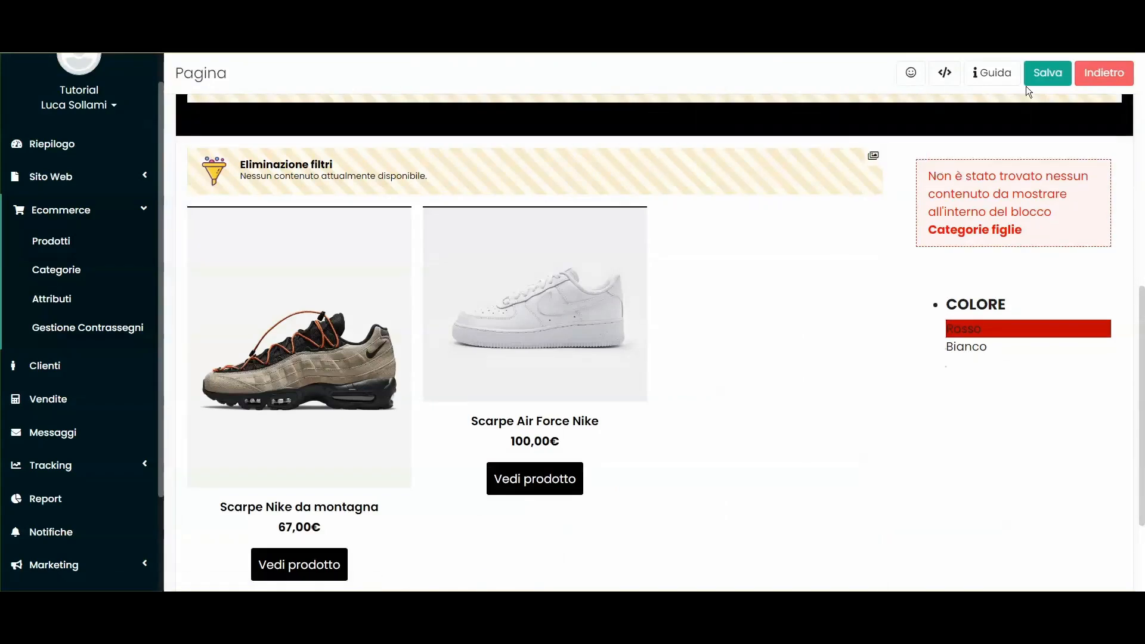
left_click(1045, 74)
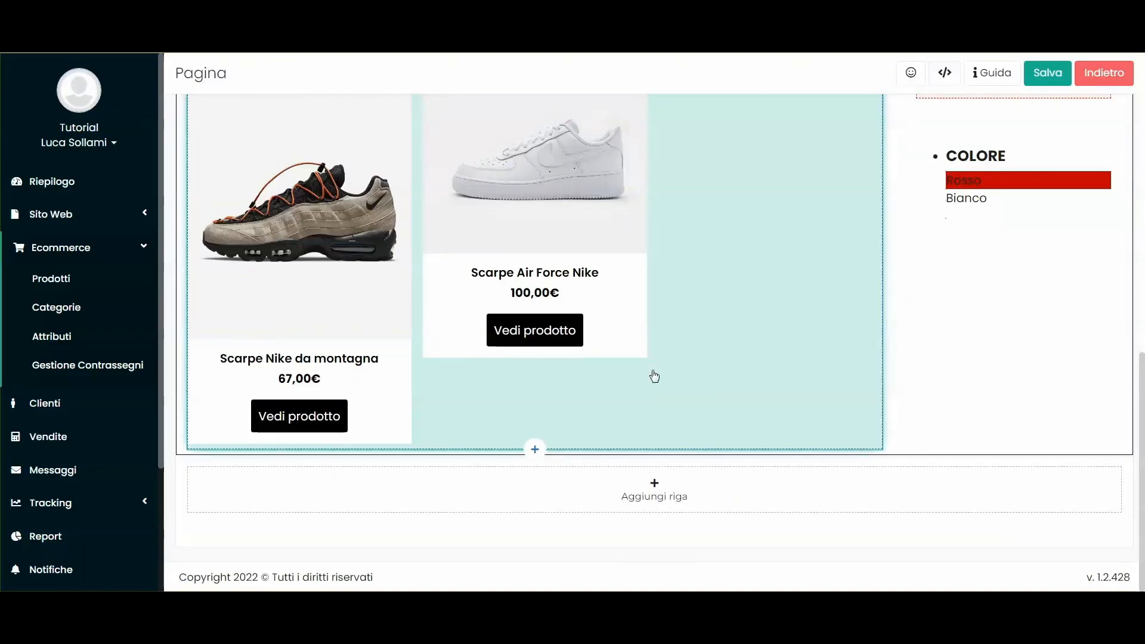
Step: Open the Scarpe Nike da montagna product page on the live shop
scroll(670, 374, "up", 1)
scroll(680, 373, "up", 2)
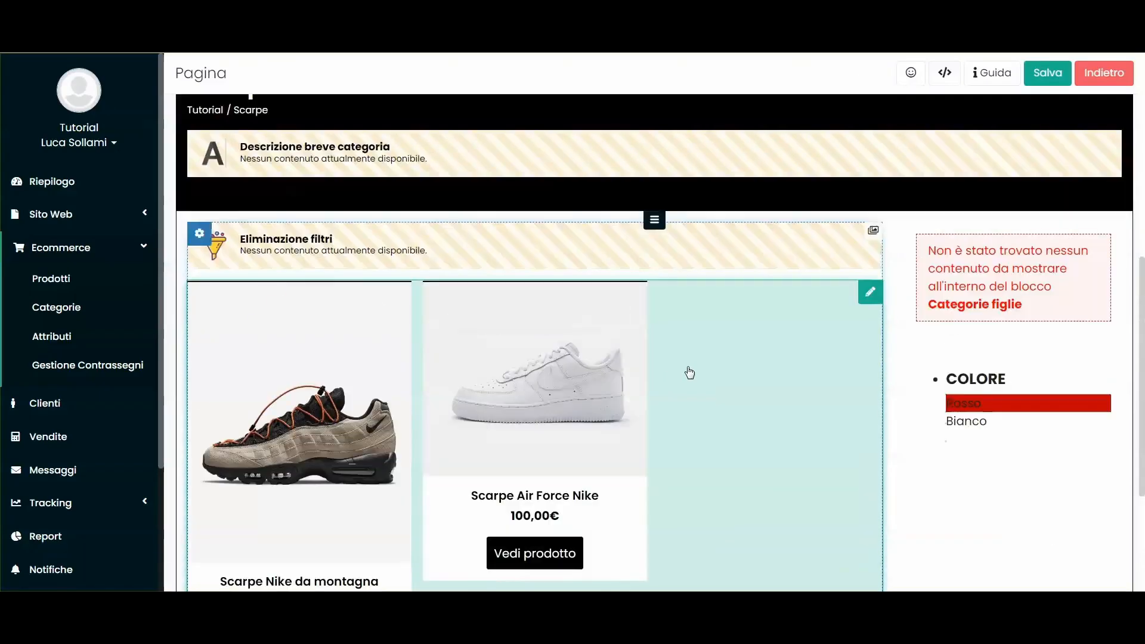
scroll(596, 352, "up", 6)
scroll(769, 421, "down", 3)
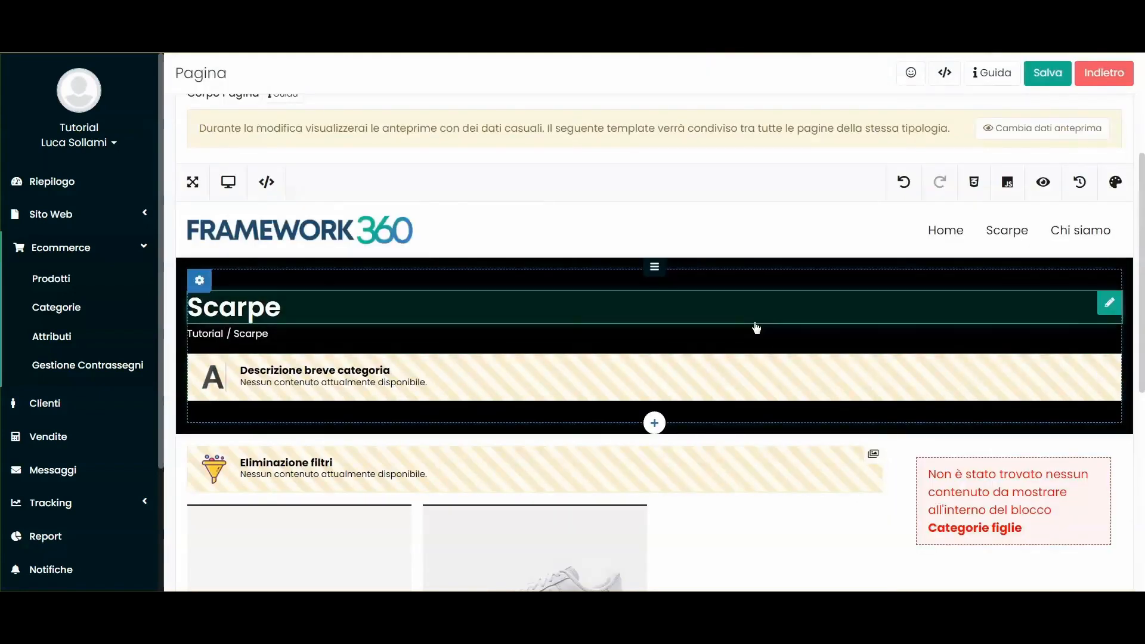
scroll(516, 254, "up", 4)
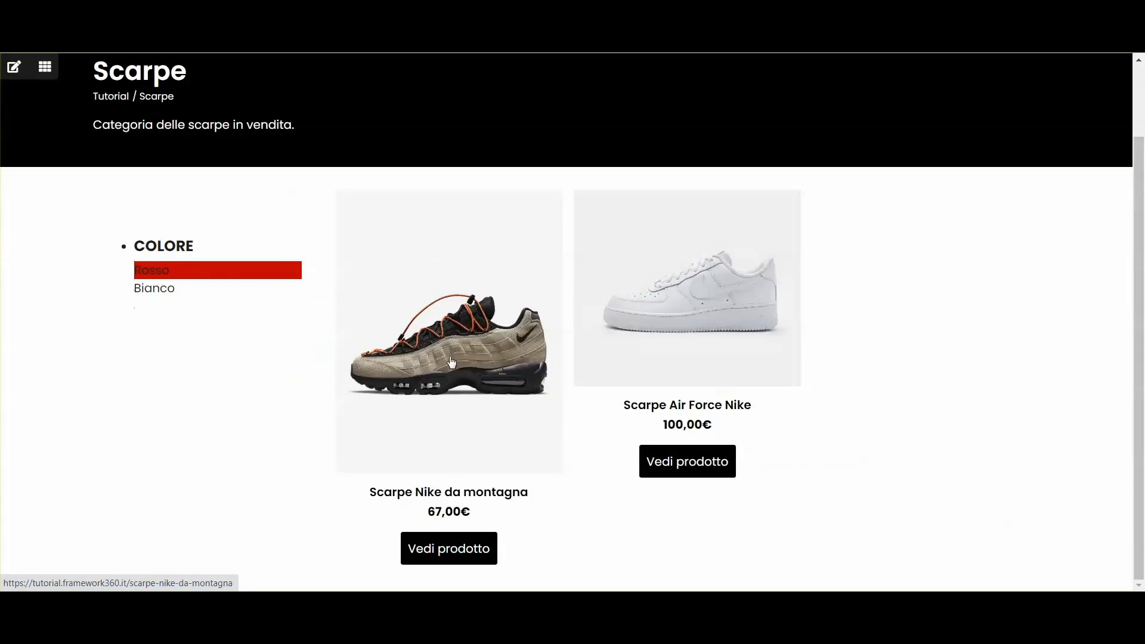
left_click(371, 214)
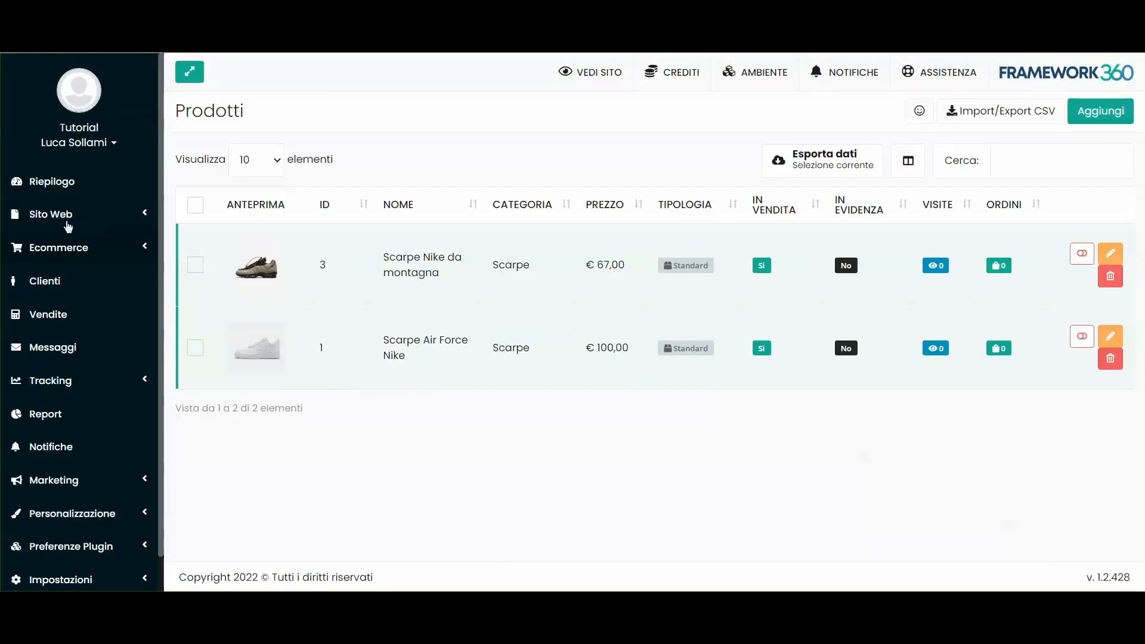
Step: Filter the Sito Web pages list by 'prod'
left_click(67, 221)
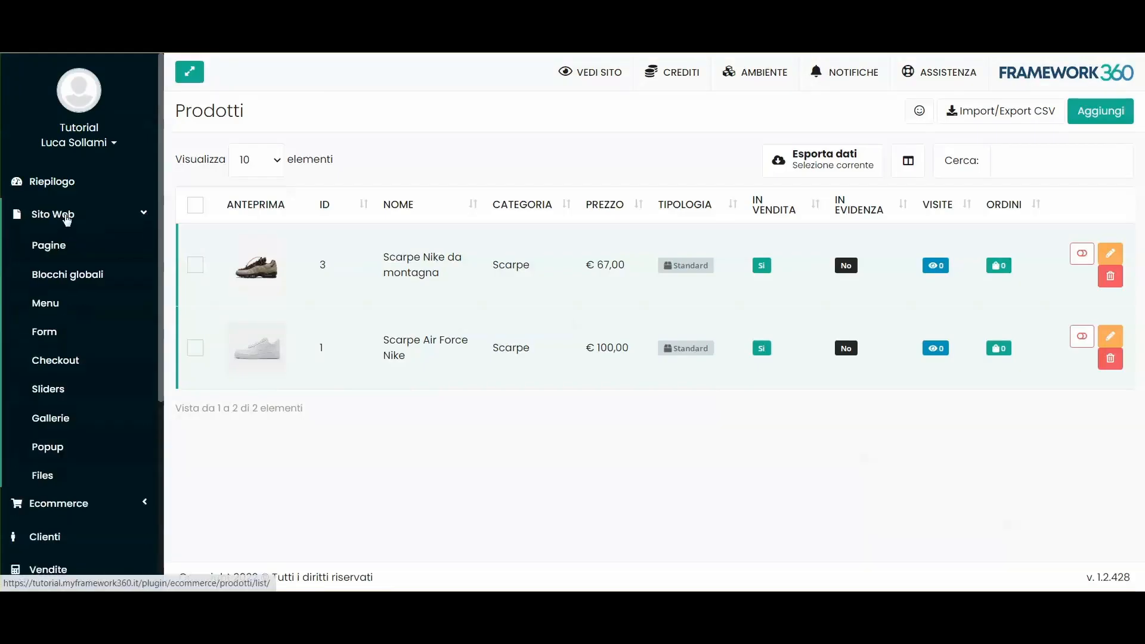
left_click(56, 250)
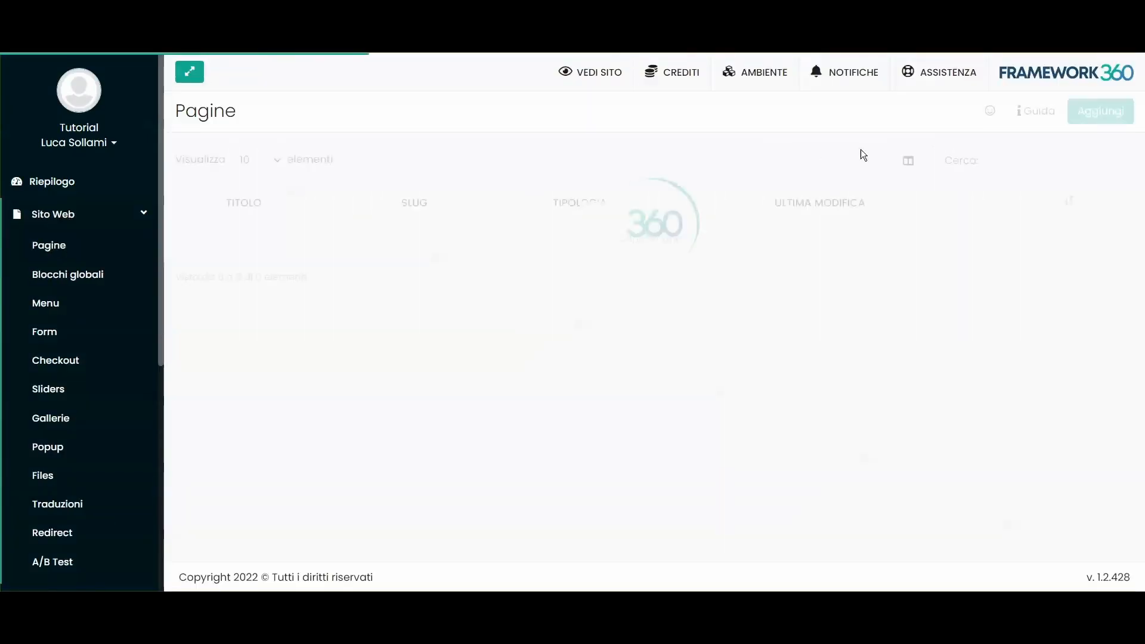
left_click(1014, 161)
type("prod")
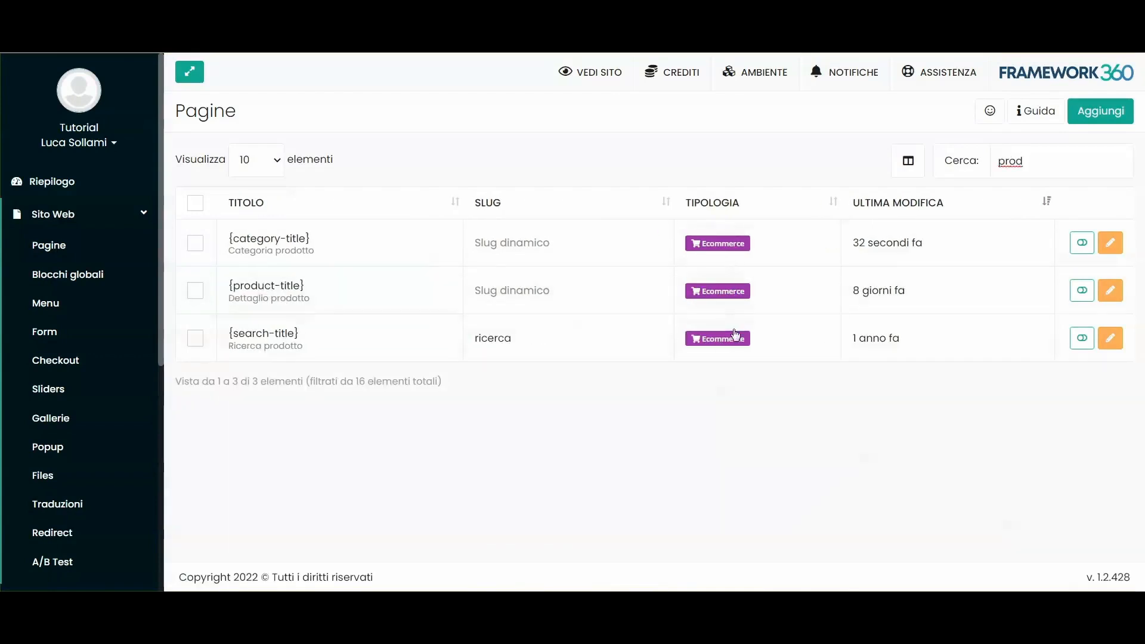
Step: Open the {product-title} product page template in the page builder
double_click(293, 294)
scroll(785, 294, "down", 4)
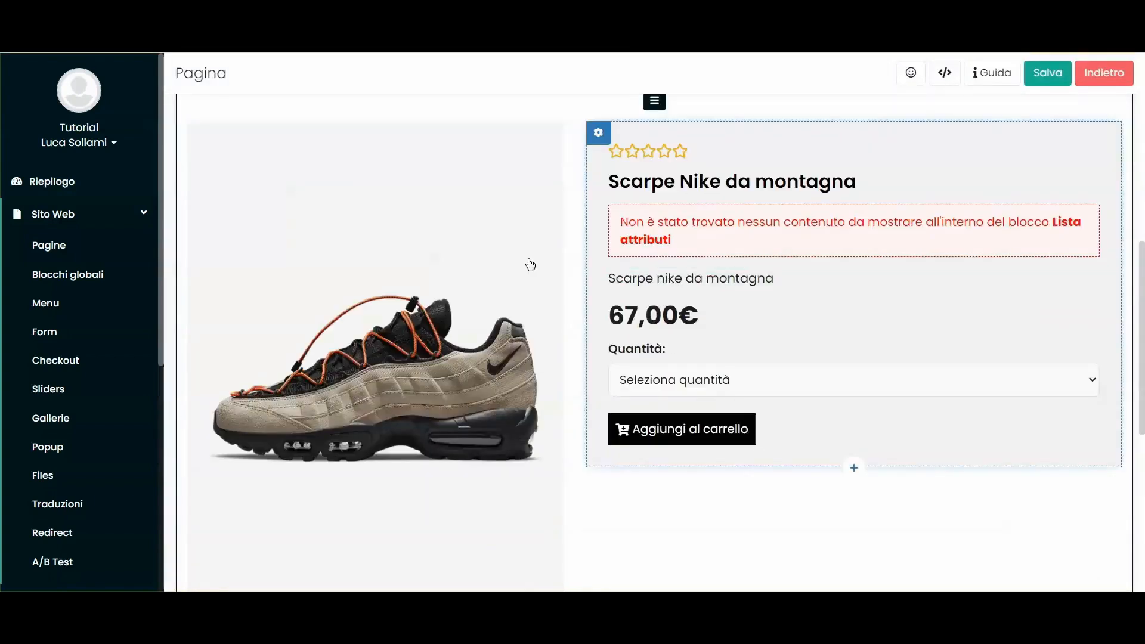
scroll(729, 351, "down", 4)
scroll(666, 310, "up", 4)
Step: Try info, primary and white backgrounds on the product column, leave it light, and add an empty row
left_click(596, 131)
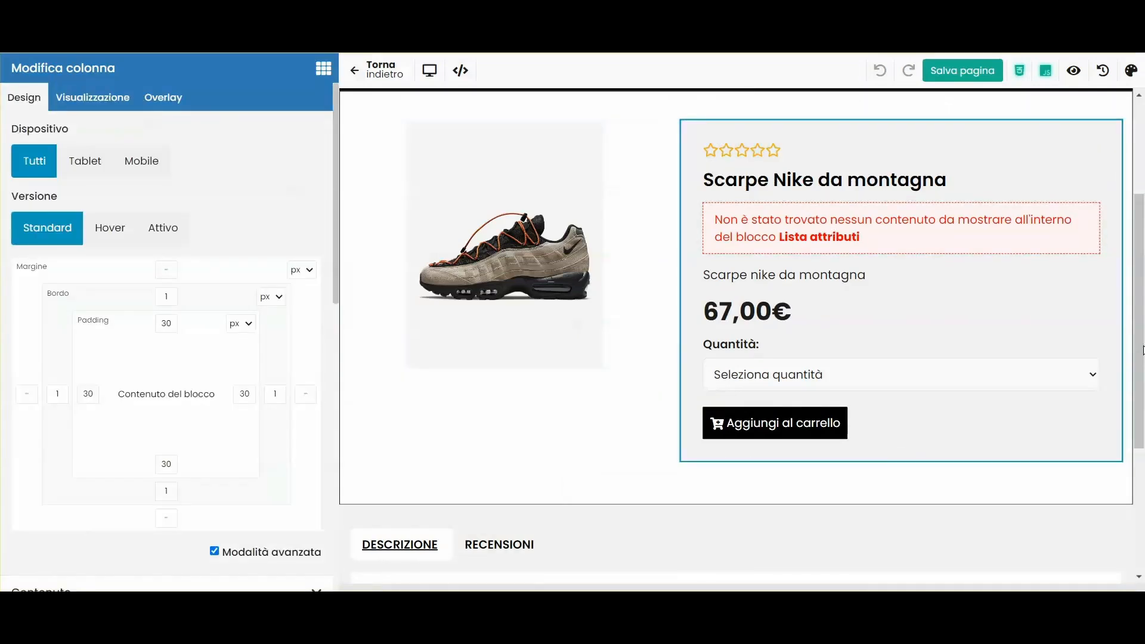
scroll(147, 255, "down", 6)
left_click(62, 333)
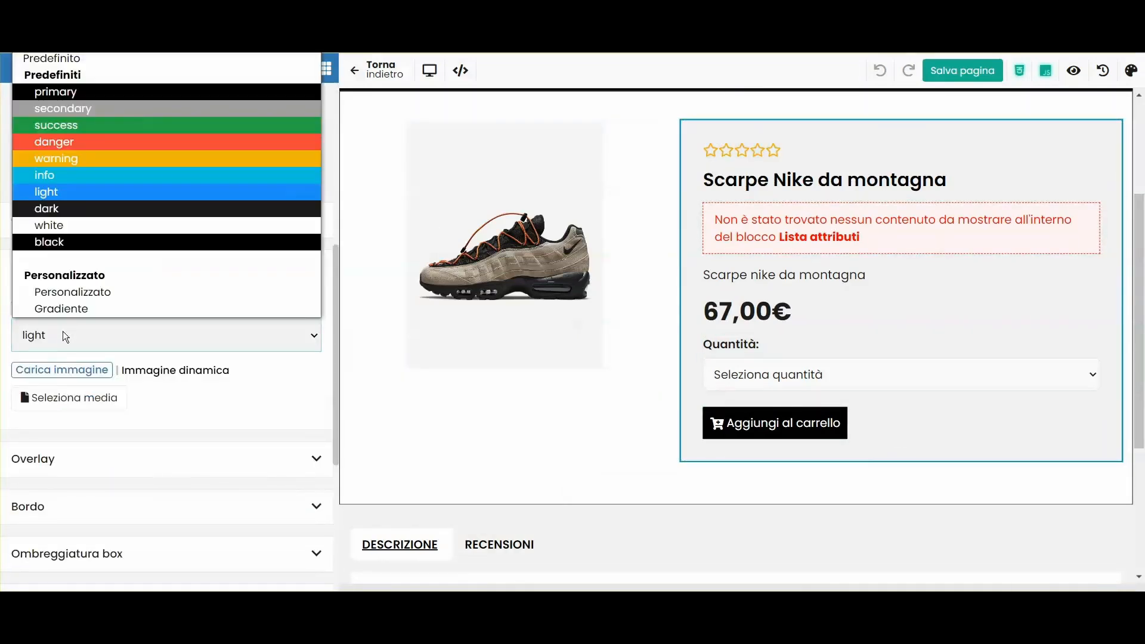
left_click(52, 174)
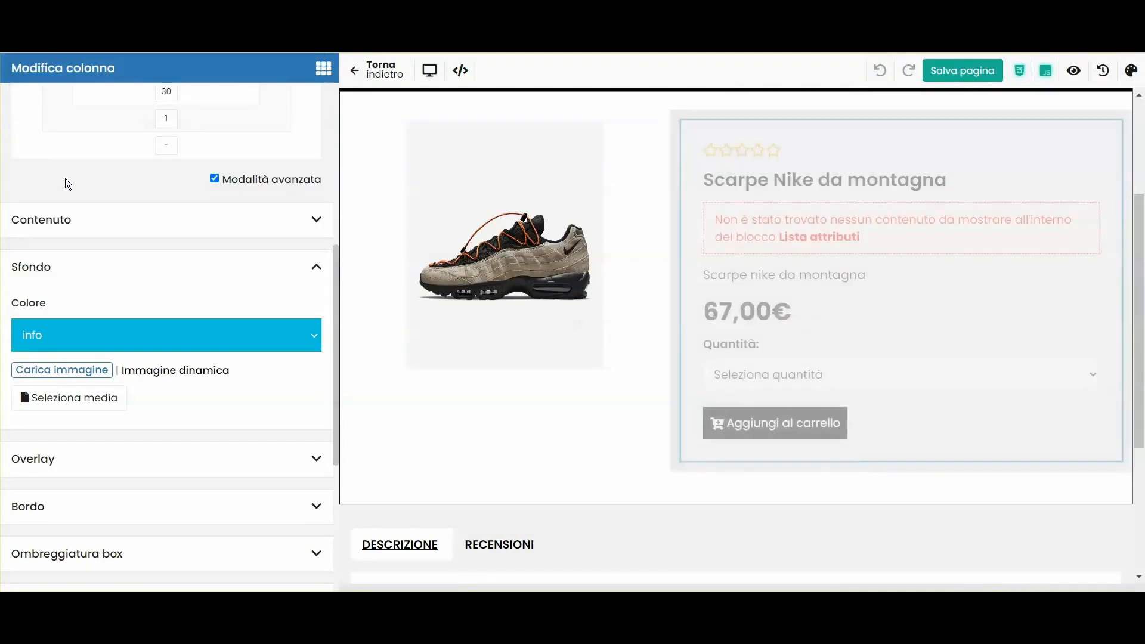
left_click(36, 332)
left_click(60, 89)
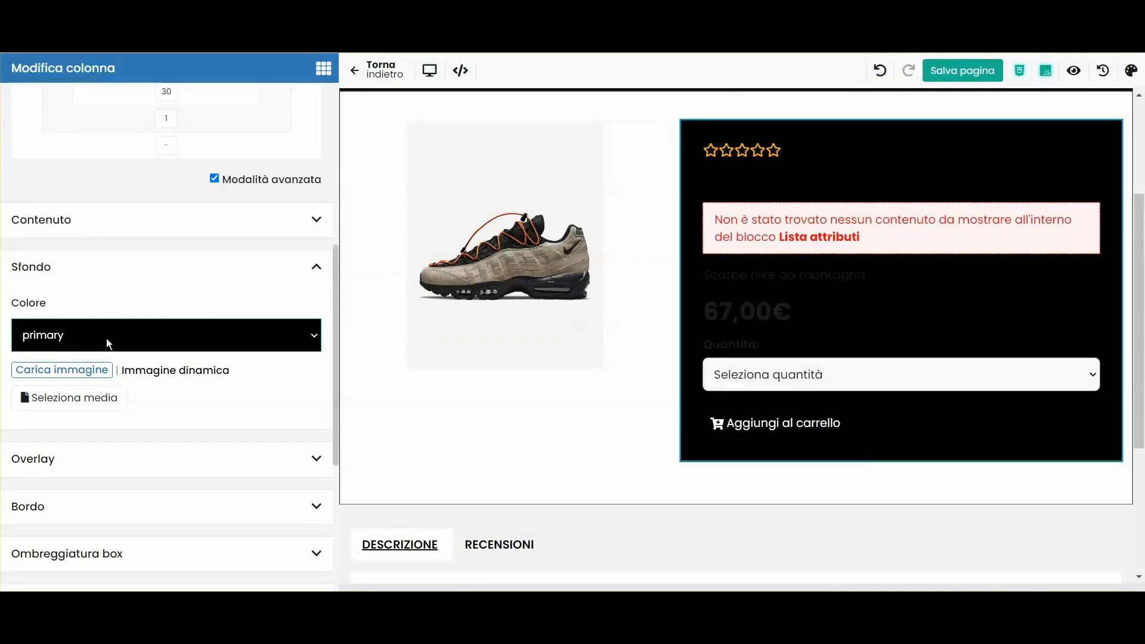
left_click(106, 338)
left_click(58, 221)
left_click(116, 342)
left_click(74, 189)
scroll(784, 333, "down", 4)
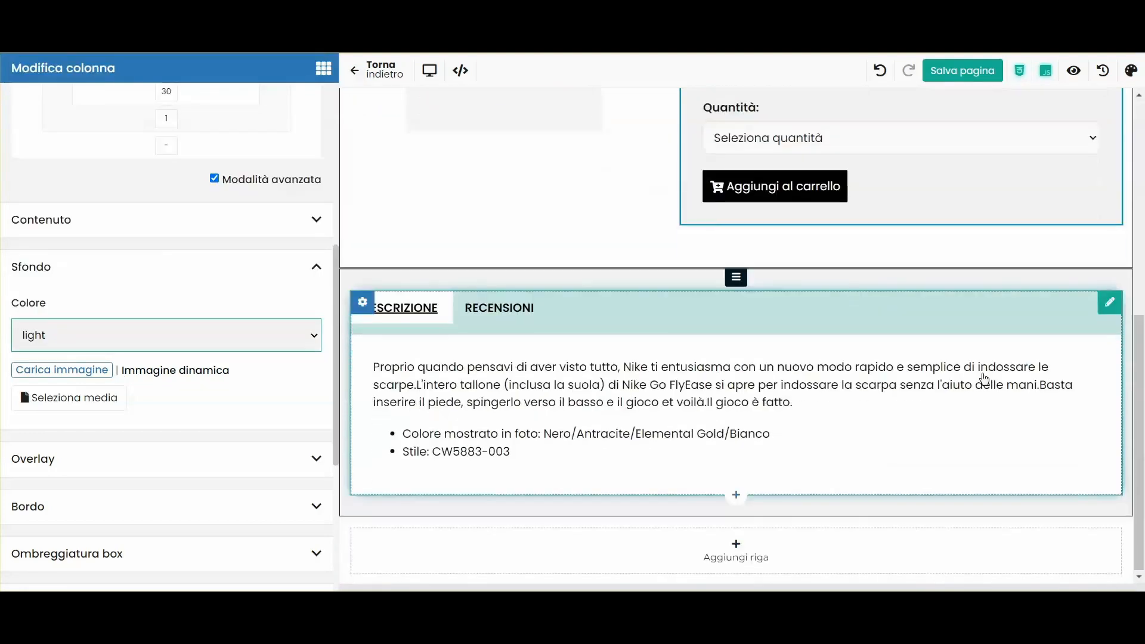
left_click(731, 547)
Step: Browse the blocks available for the new row, then leave the page builder
left_click(698, 490)
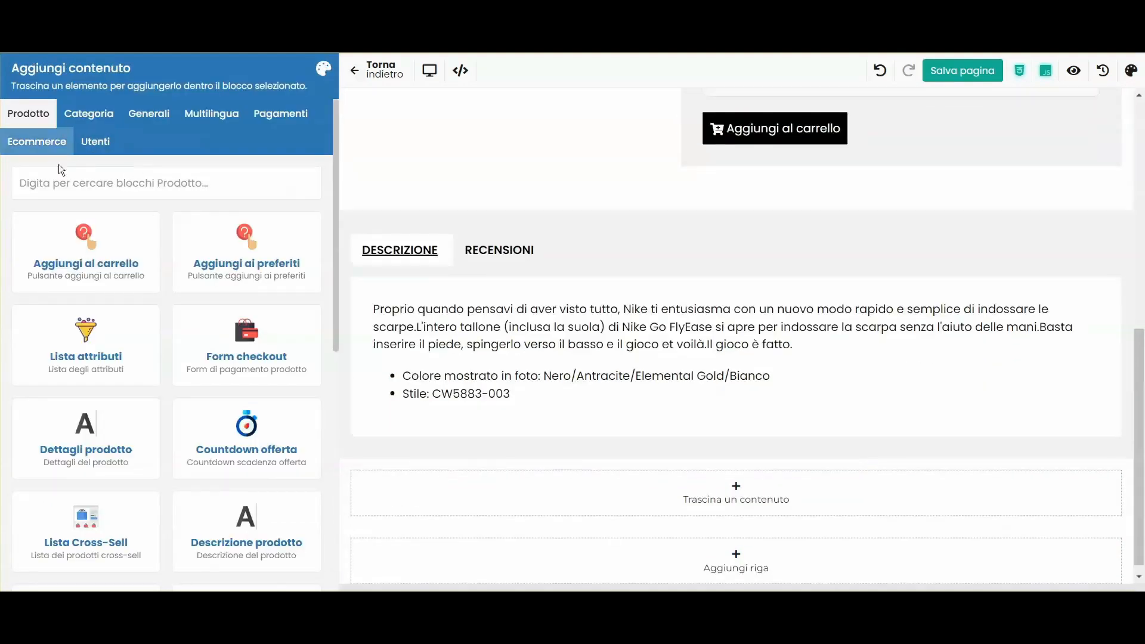
scroll(33, 247, "down", 8)
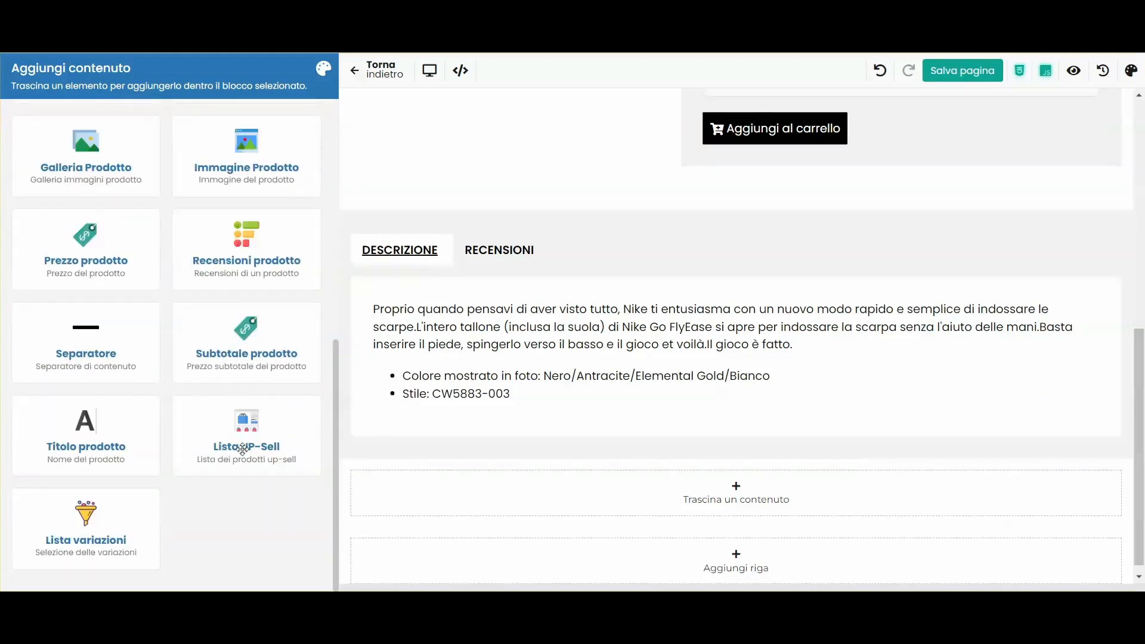
left_click(377, 69)
Step: Add Scarpe Nike da montagna as an Up-Sell of Scarpe Air Force Nike, save, and drop a Lista UP-Sell into the row
scroll(69, 335, "down", 2)
left_click(59, 140)
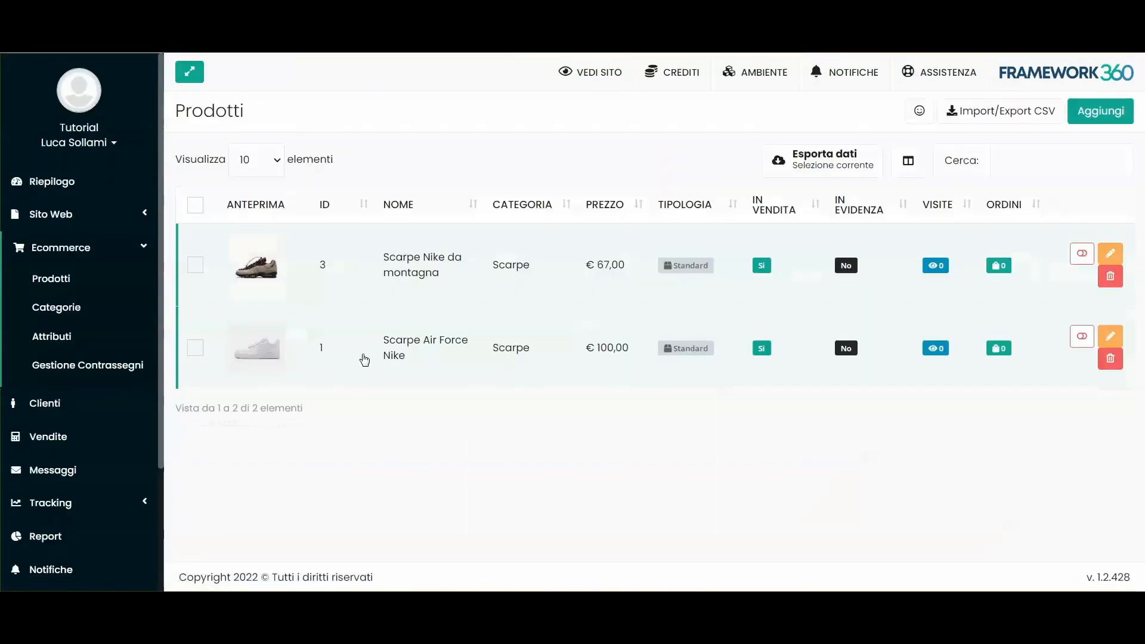
left_click(362, 355)
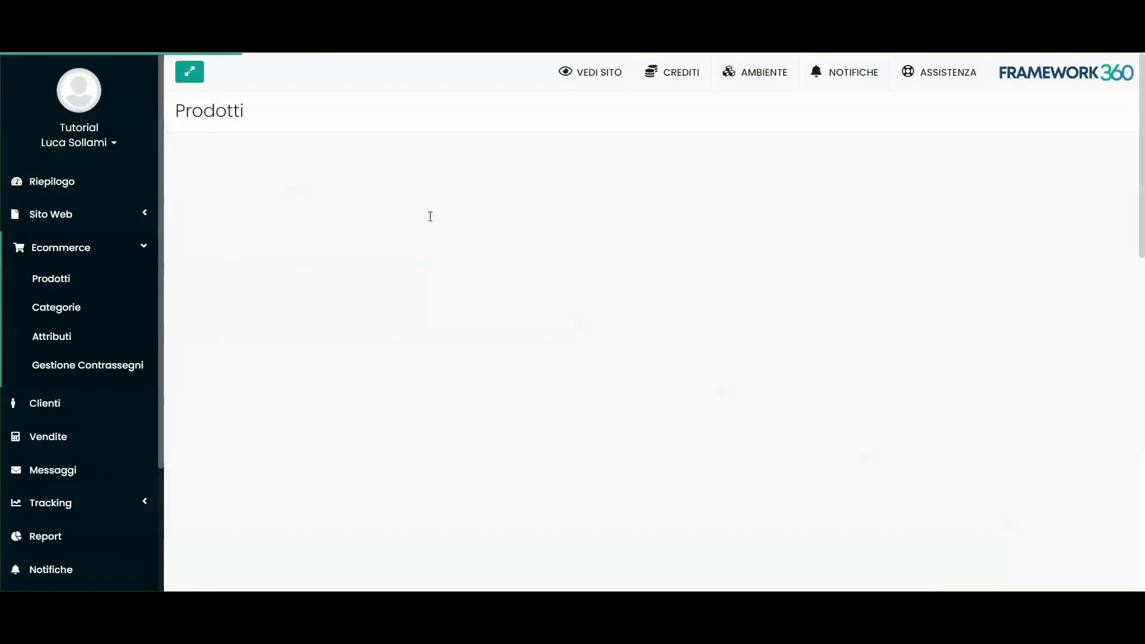
left_click(475, 173)
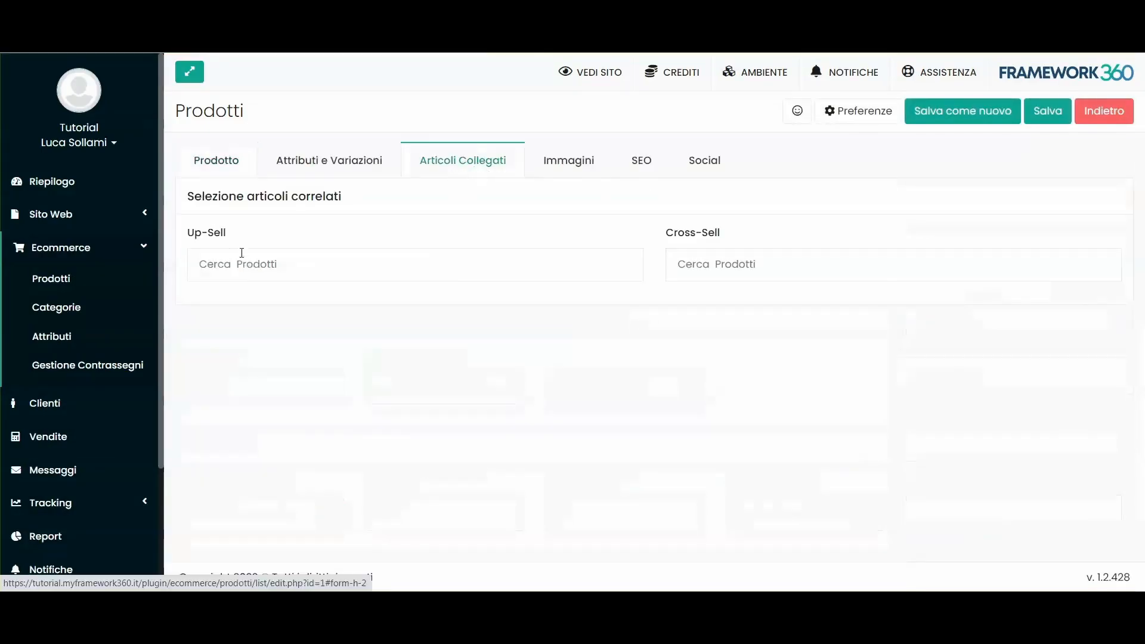
left_click(256, 266)
left_click(293, 352)
left_click(1048, 111)
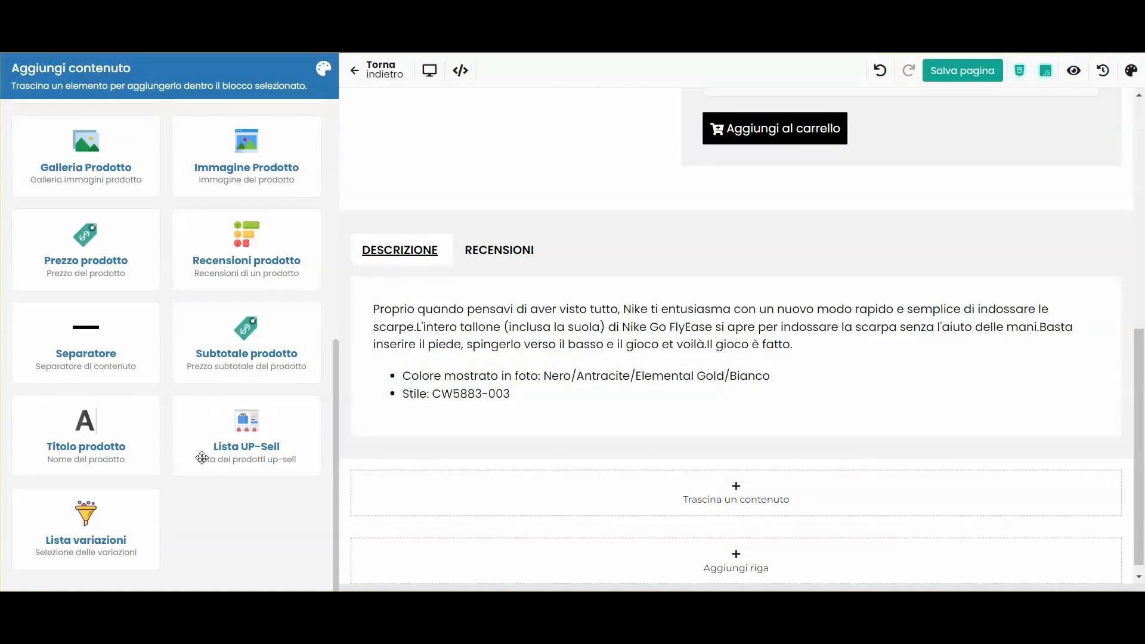
left_click_drag(202, 457, 523, 495)
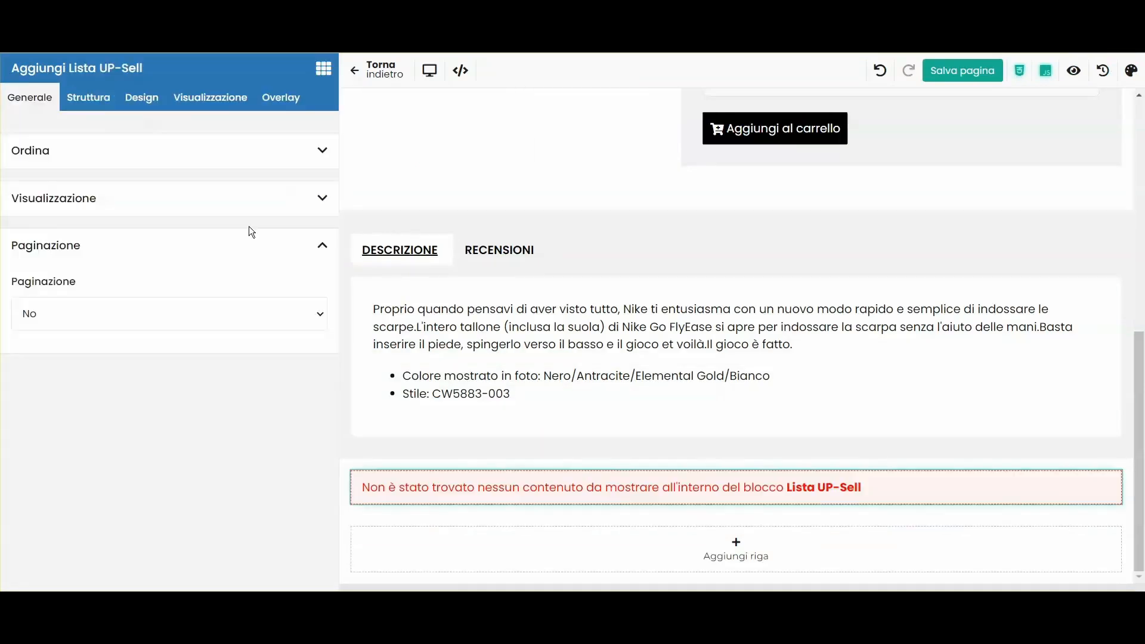
Step: Import the Anteprima prodotto template as the up-sell item layout
left_click(98, 101)
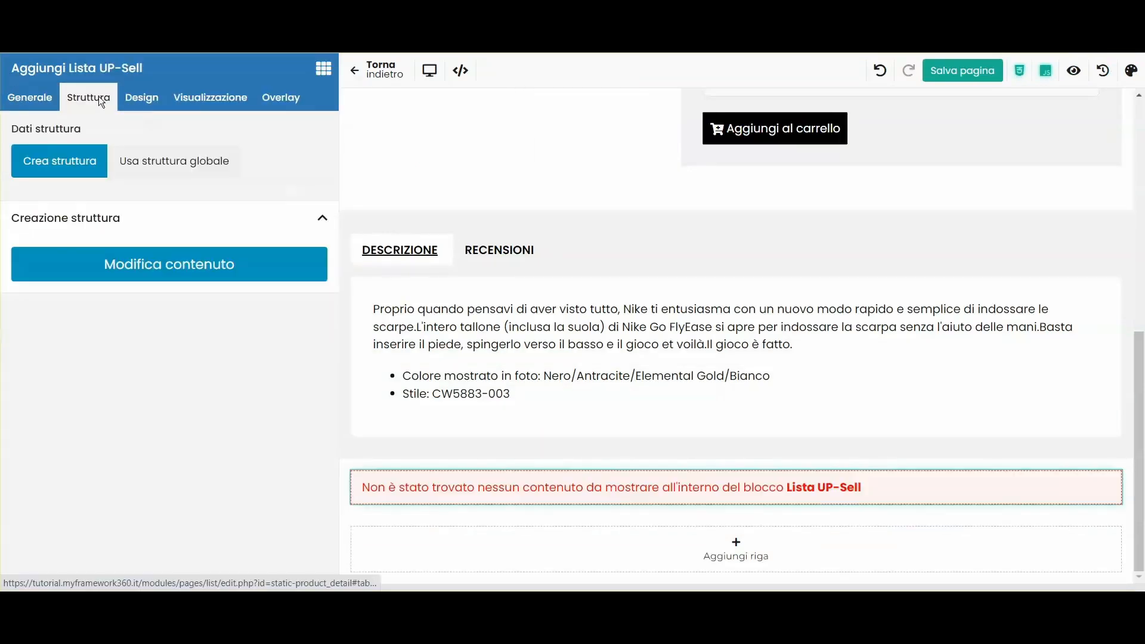
left_click(142, 263)
left_click(1072, 102)
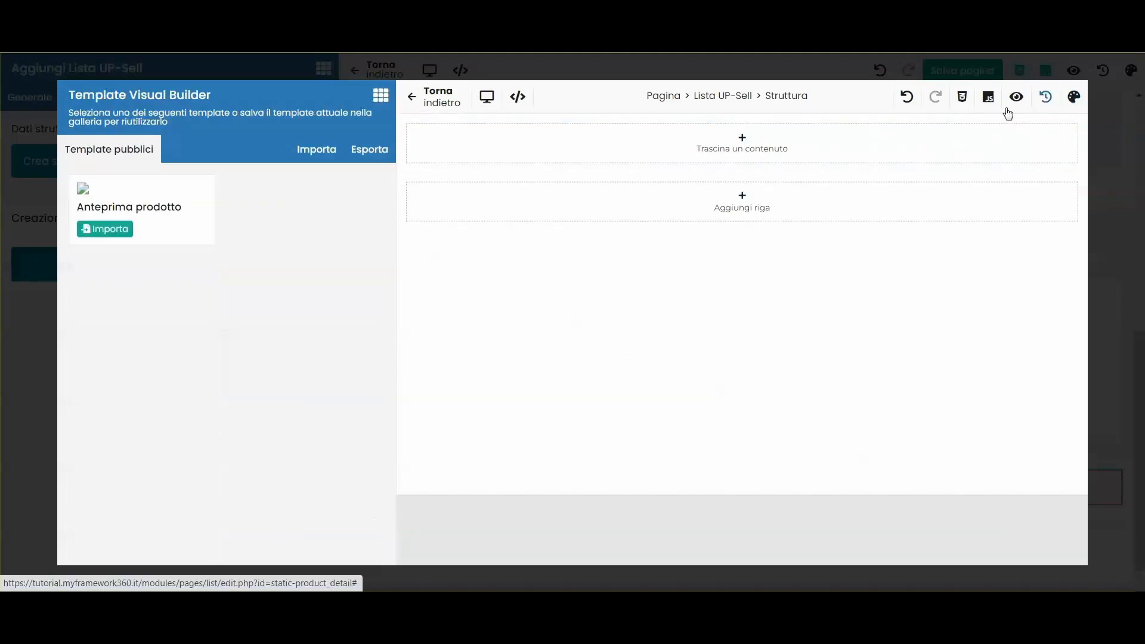
left_click(105, 229)
left_click(636, 114)
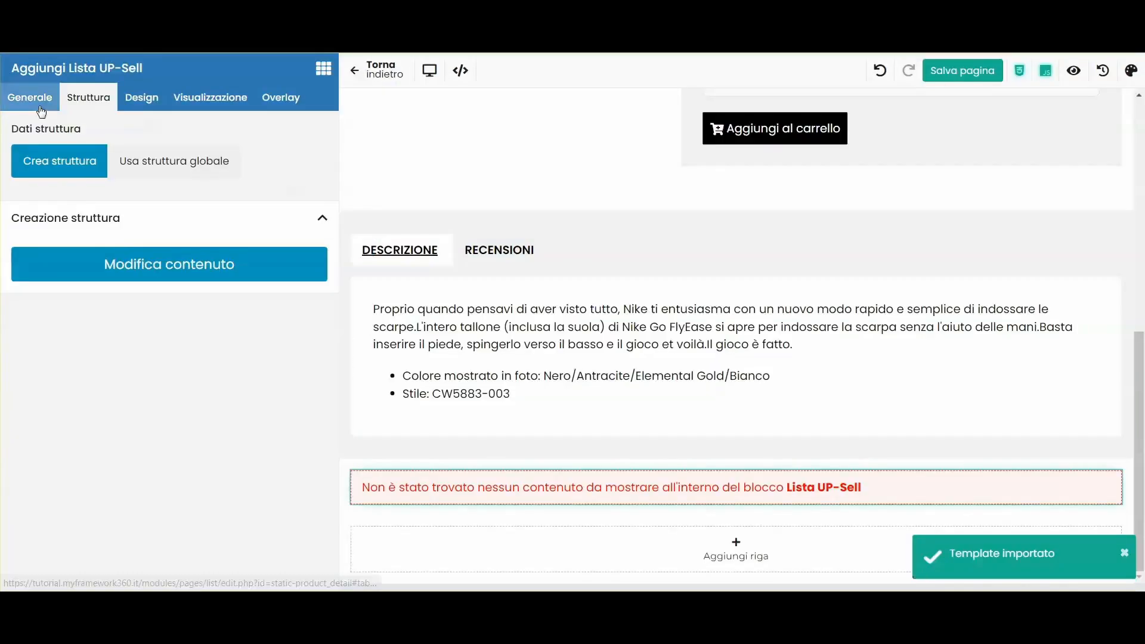
Step: Set the Lista UP-Sell Metodo visualizzazione to Carosello
left_click(39, 107)
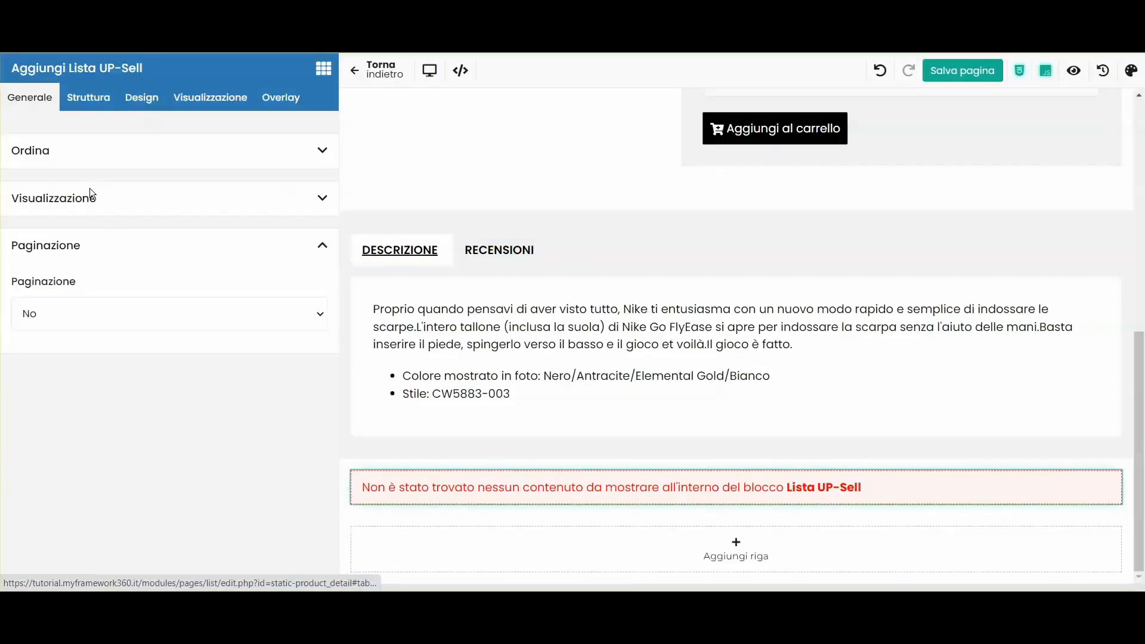
left_click(60, 199)
scroll(95, 258, "down", 1)
left_click(66, 217)
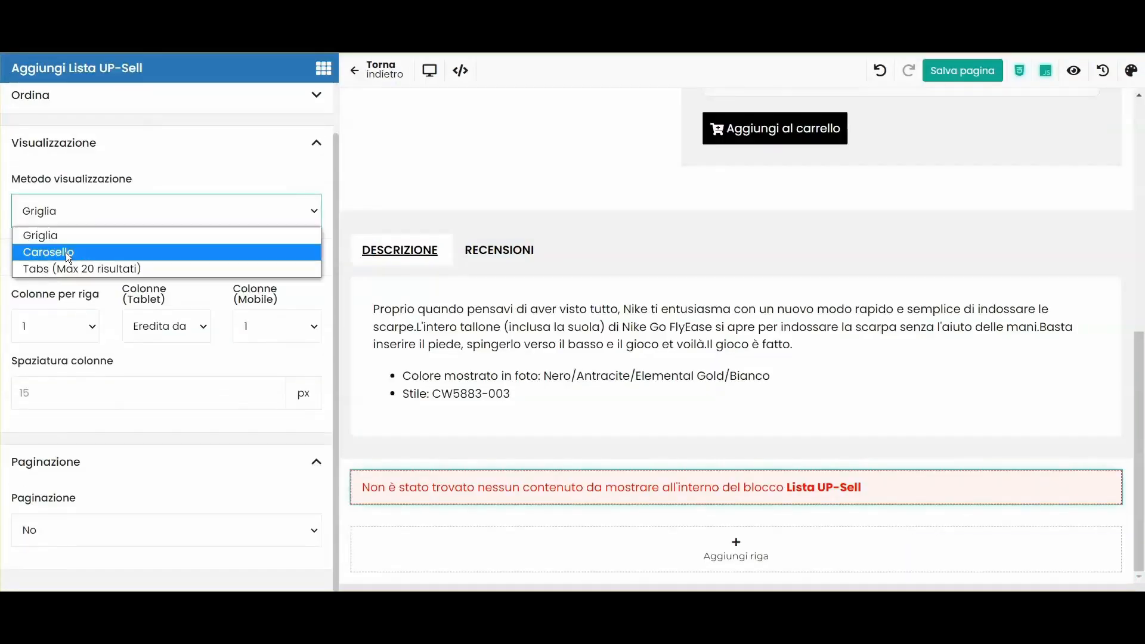
left_click(65, 251)
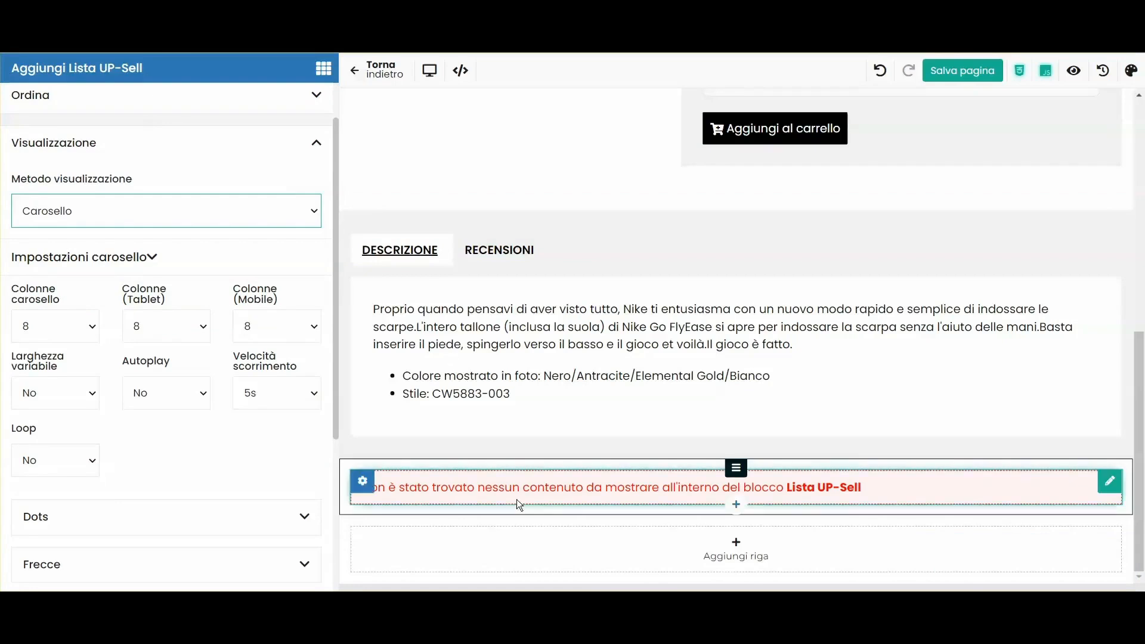
scroll(542, 350, "up", 6)
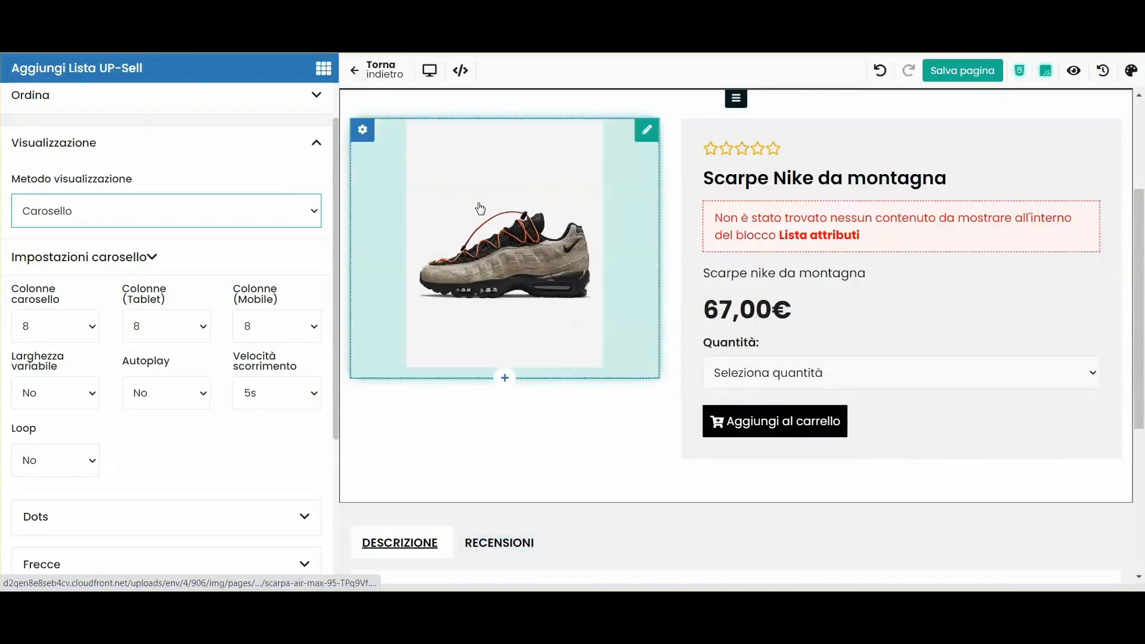
scroll(550, 283, "up", 3)
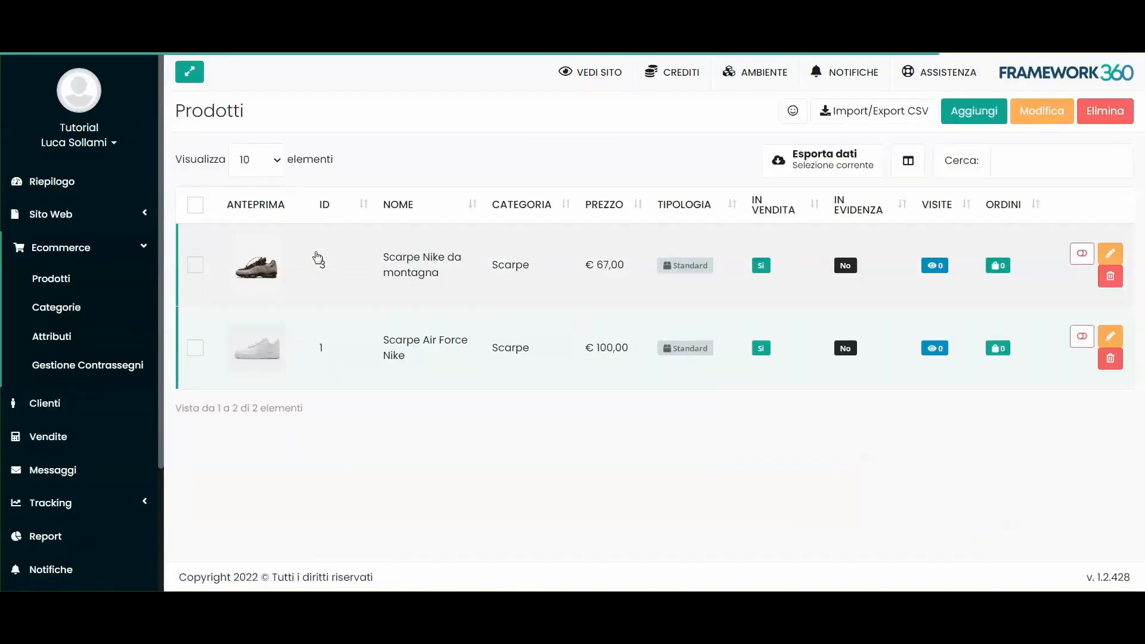
Step: Add Scarpe Air Force Nike as an Up-Sell of Scarpe Nike da montagna and save the product
left_click(316, 259)
left_click(494, 167)
left_click(237, 262)
left_click(266, 304)
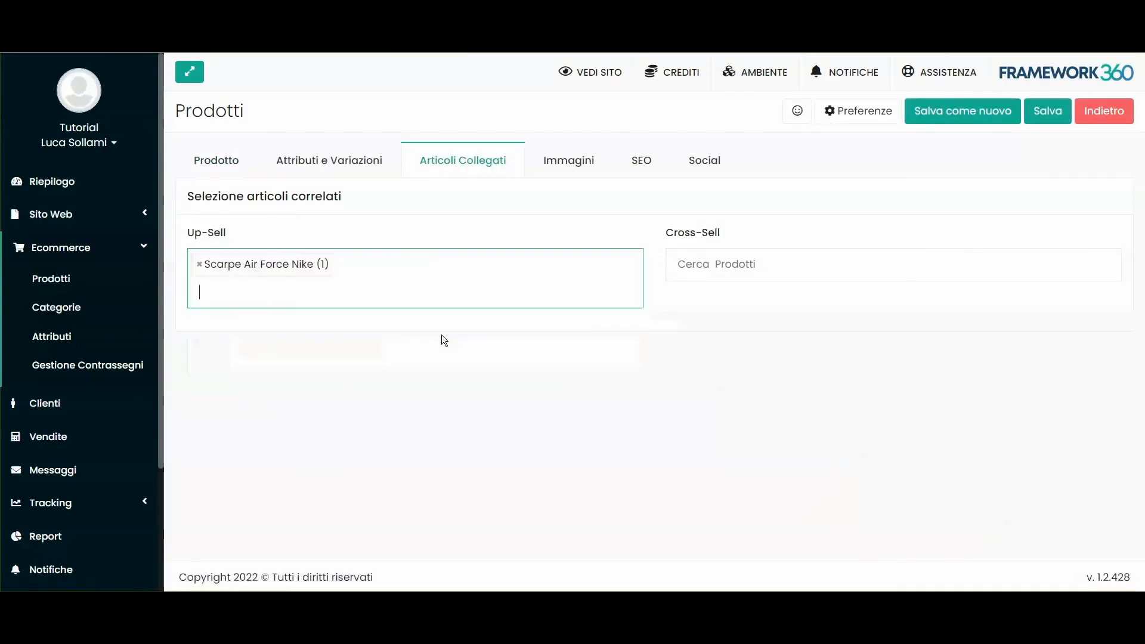
left_click(1050, 123)
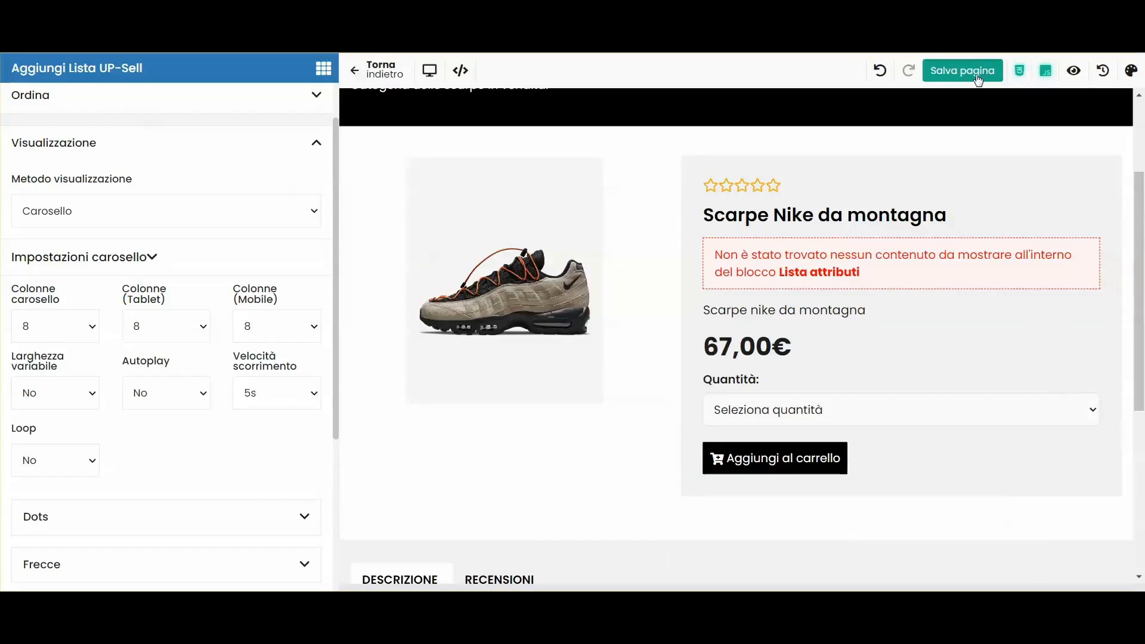
Step: Save the product page layout in the page builder
left_click(978, 78)
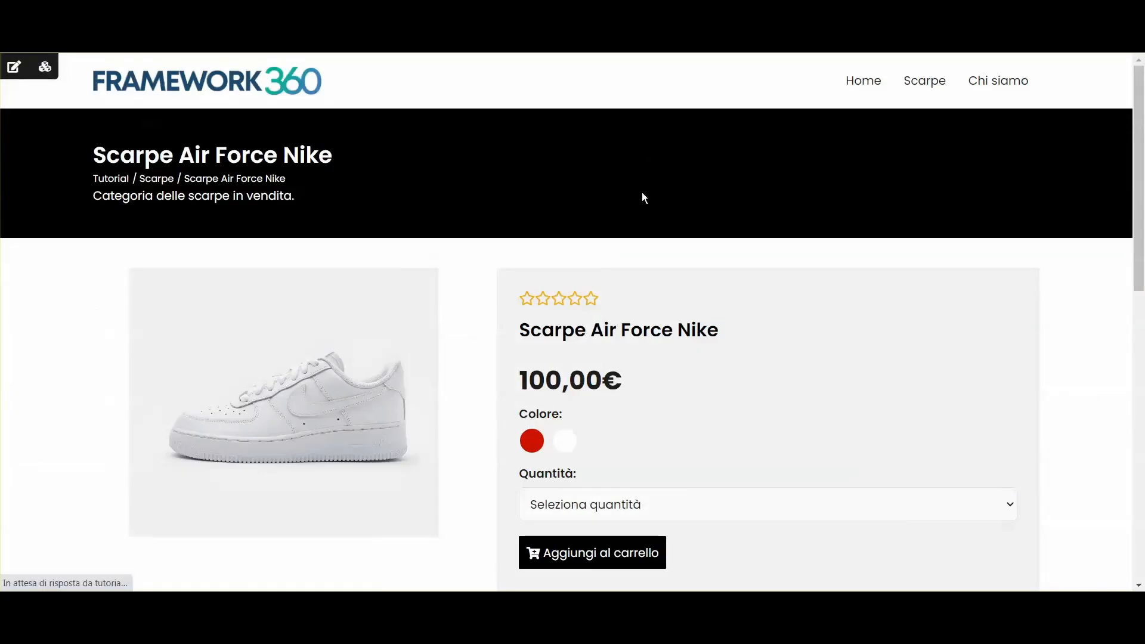
scroll(642, 230, "down", 10)
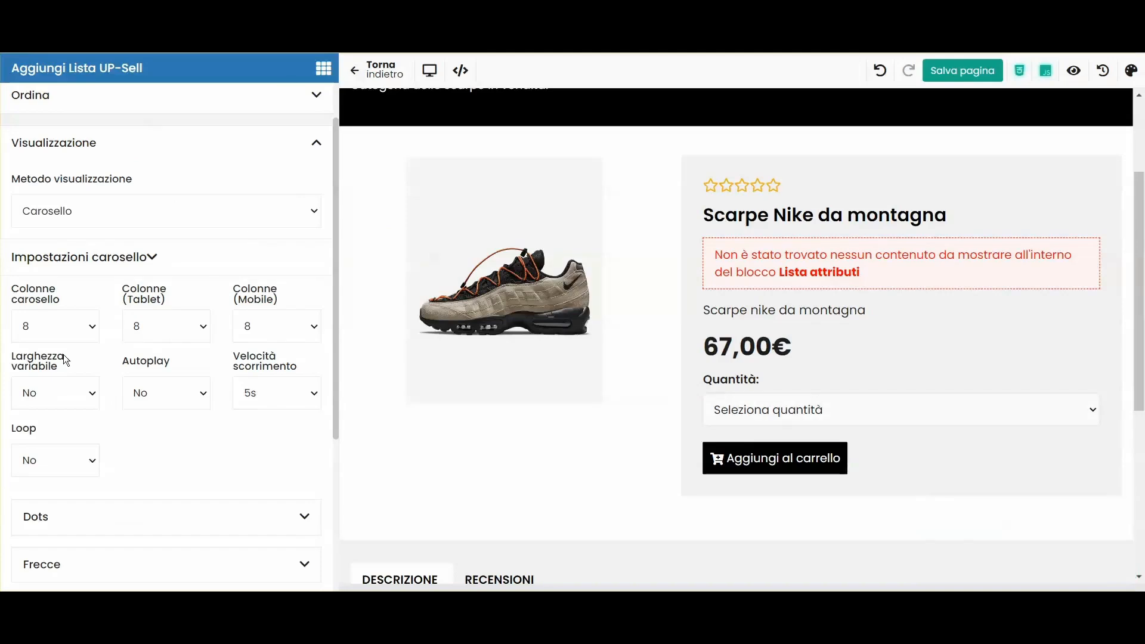
left_click(54, 326)
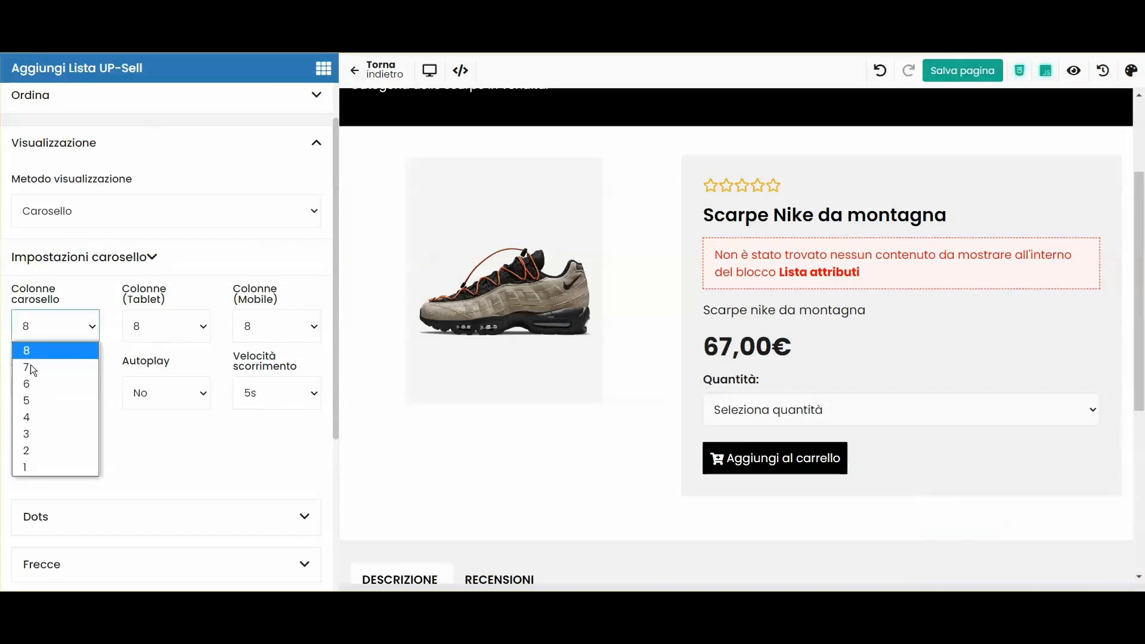
Step: Set the up-sell carousel to 3 columns on desktop and 3 on tablet
left_click(37, 431)
left_click(152, 326)
left_click(150, 434)
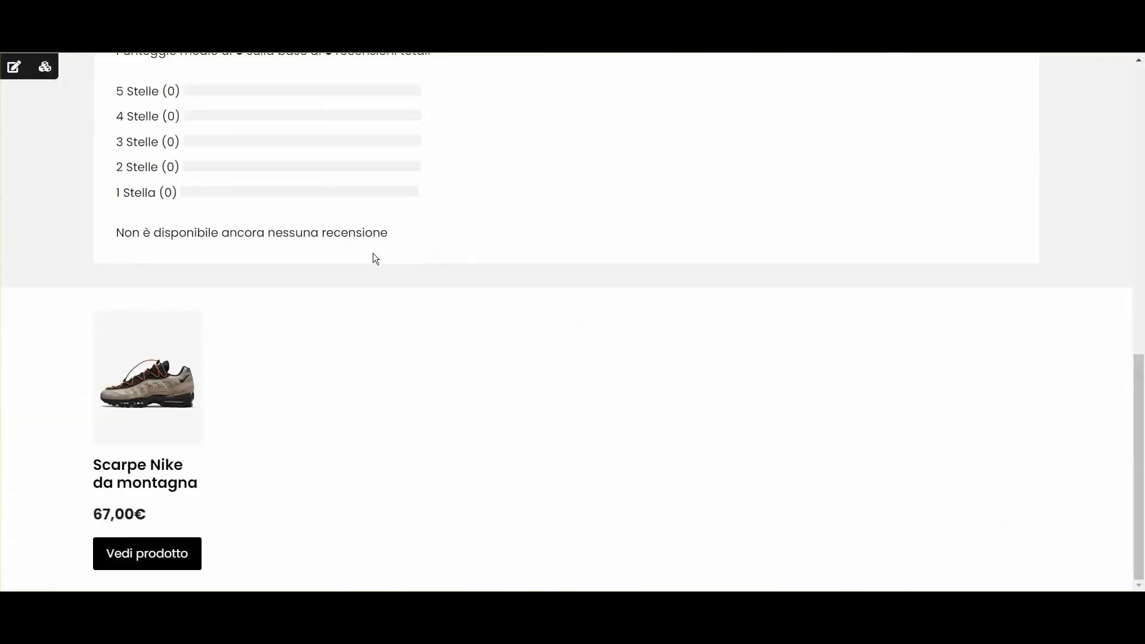
Step: Reload the live product page, open Scarpe Nike da montagna to inspect it, then return home
key("F5")
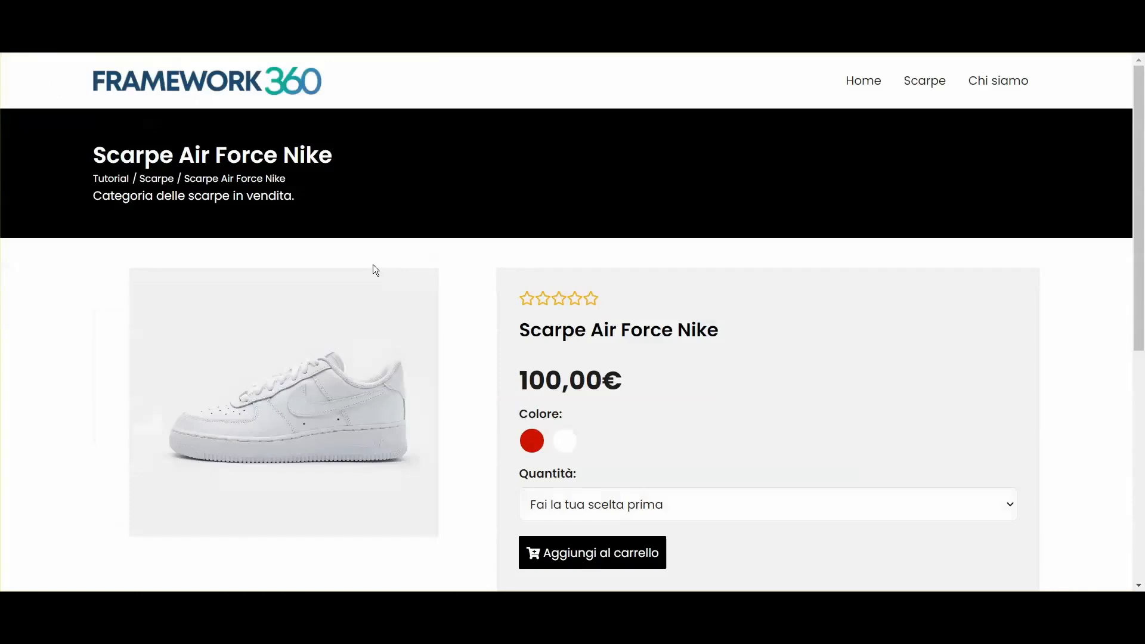
scroll(373, 264, "down", 1)
scroll(405, 346, "up", 10)
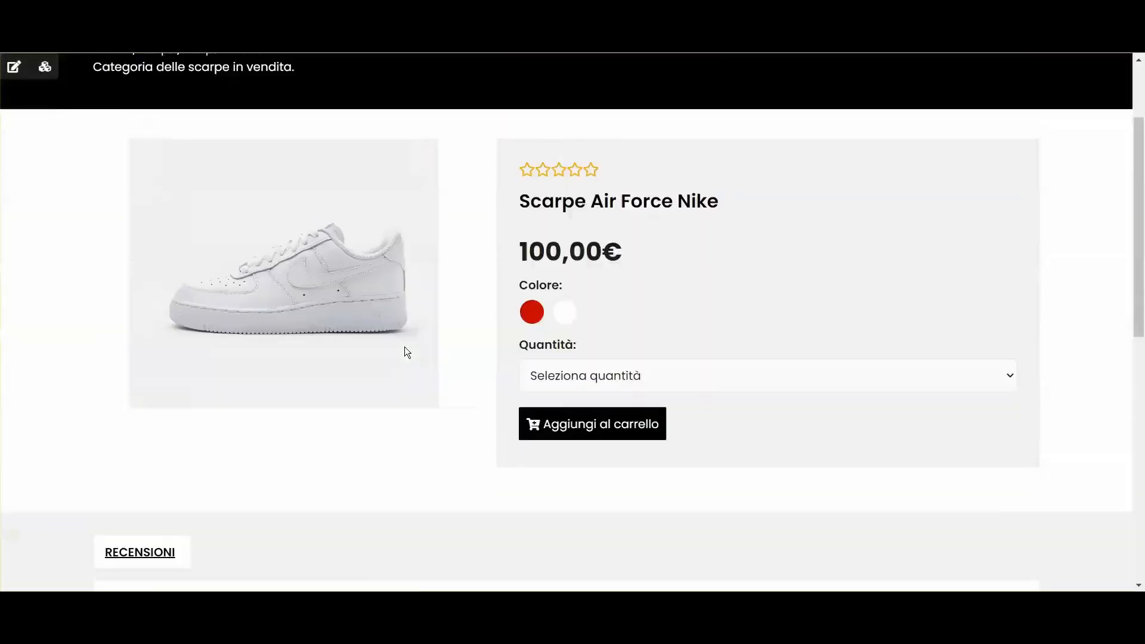
scroll(423, 264, "down", 3)
scroll(418, 266, "up", 2)
scroll(709, 398, "down", 10)
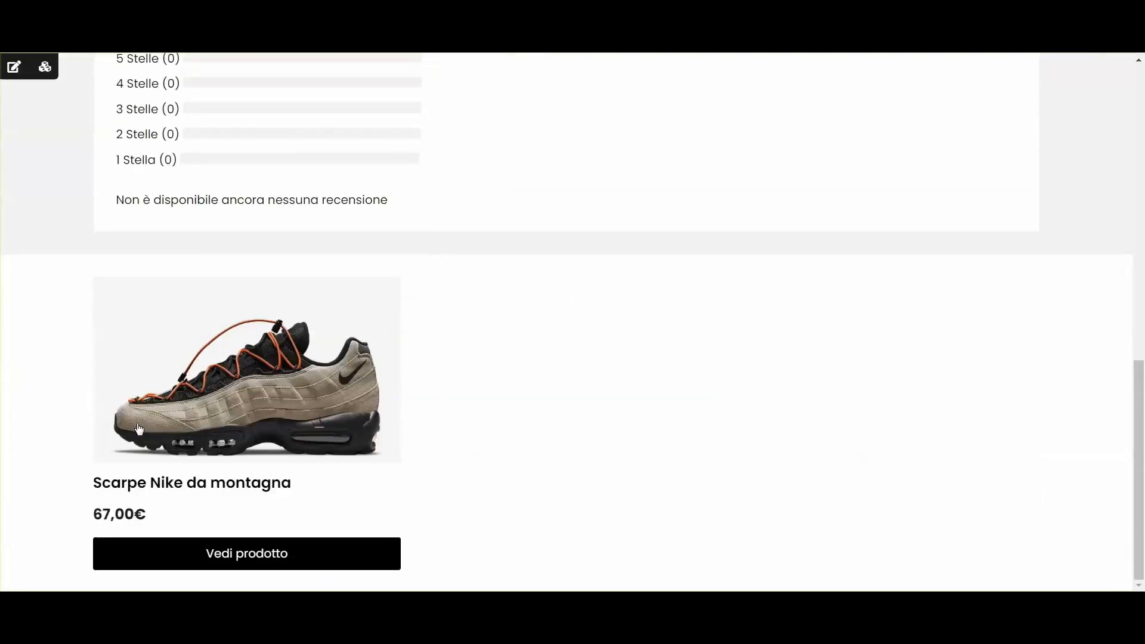
left_click(173, 486)
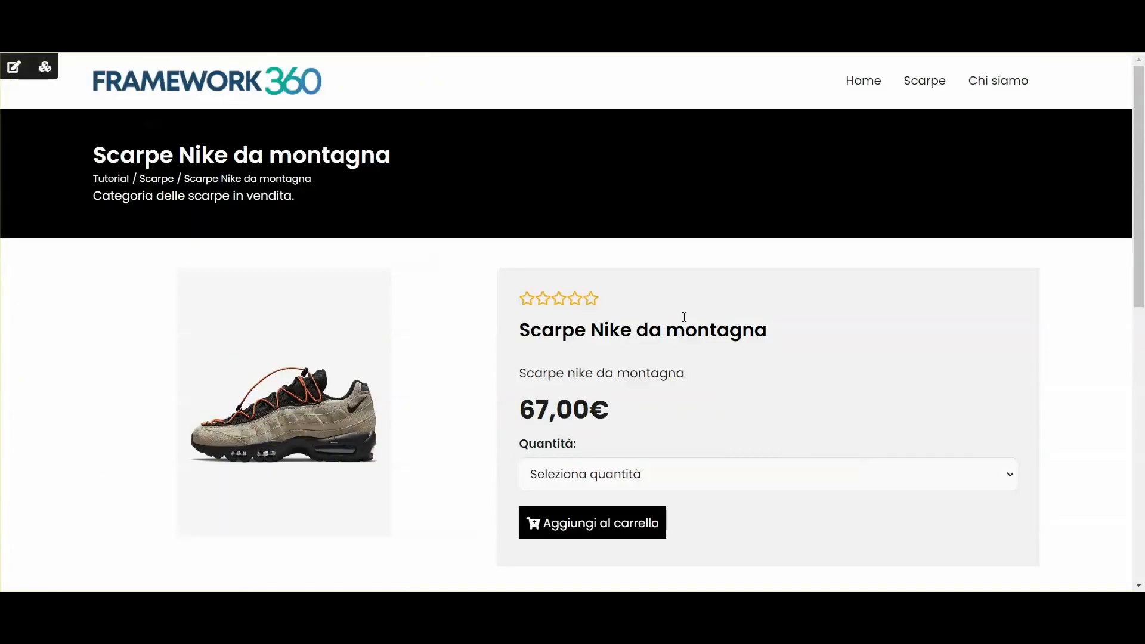
scroll(738, 318, "down", 5)
scroll(488, 273, "up", 4)
scroll(531, 289, "up", 2)
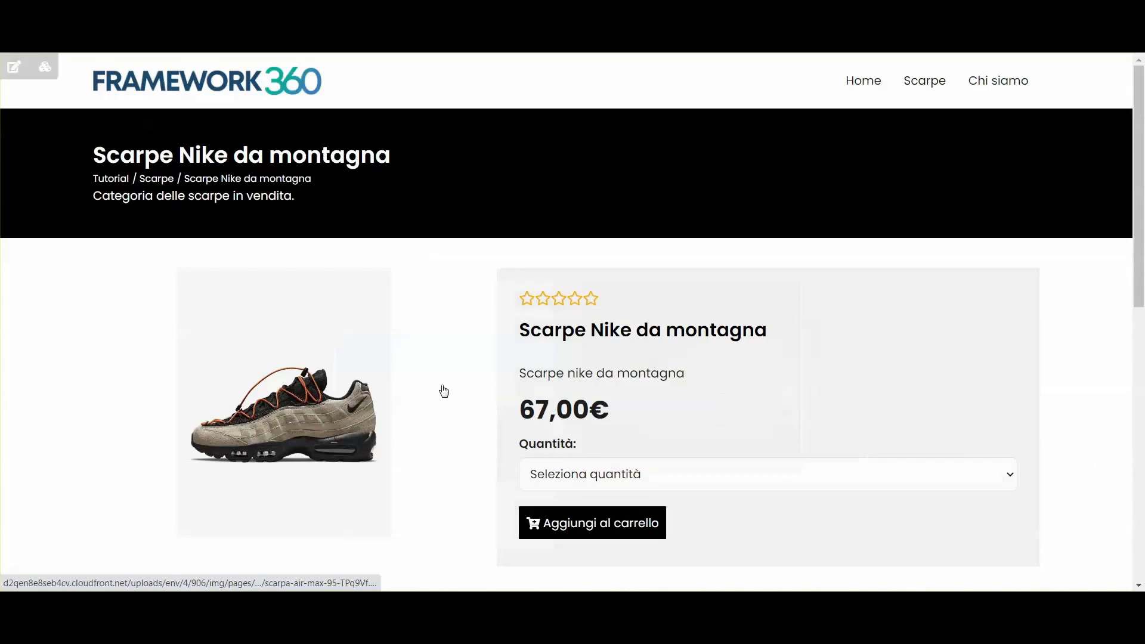
left_click(235, 75)
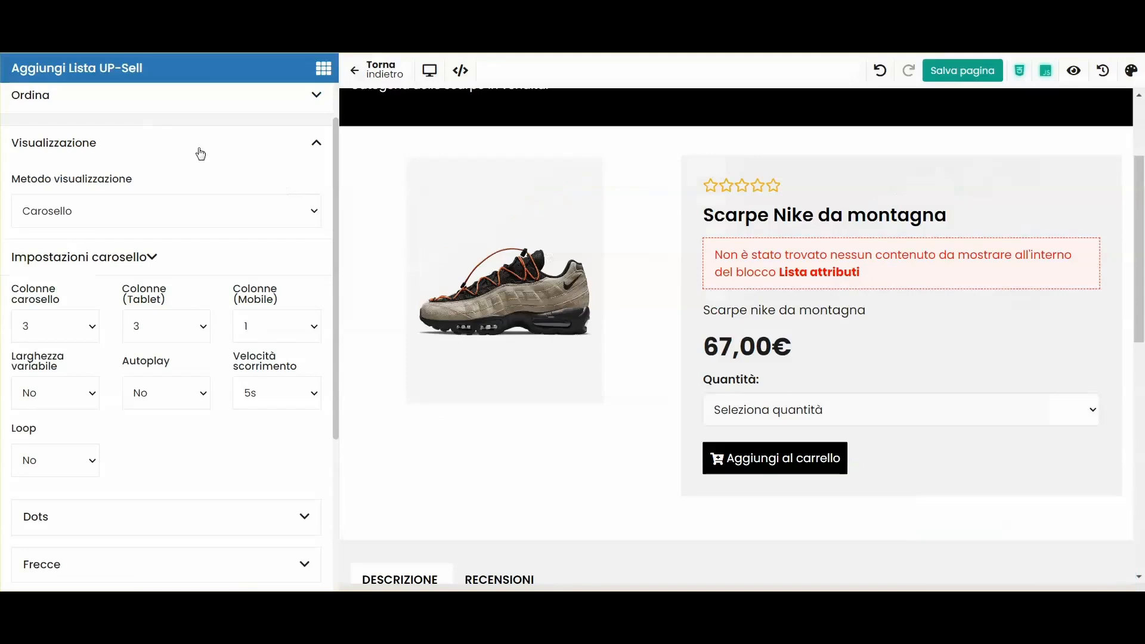
Step: Exit the page builder, load the live shop and open the Scarpe Nike da montagna product page
left_click(371, 79)
scroll(14, 325, "down", 9)
left_click(67, 476)
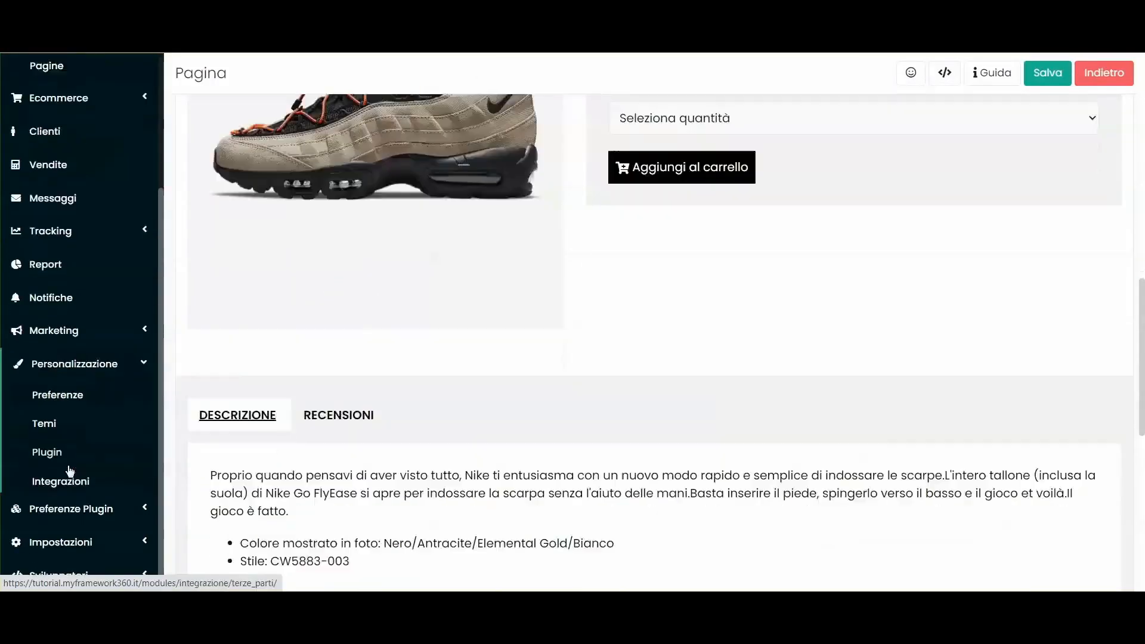
scroll(70, 471, "down", 4)
right_click(54, 416)
left_click(77, 426)
left_click(263, 12)
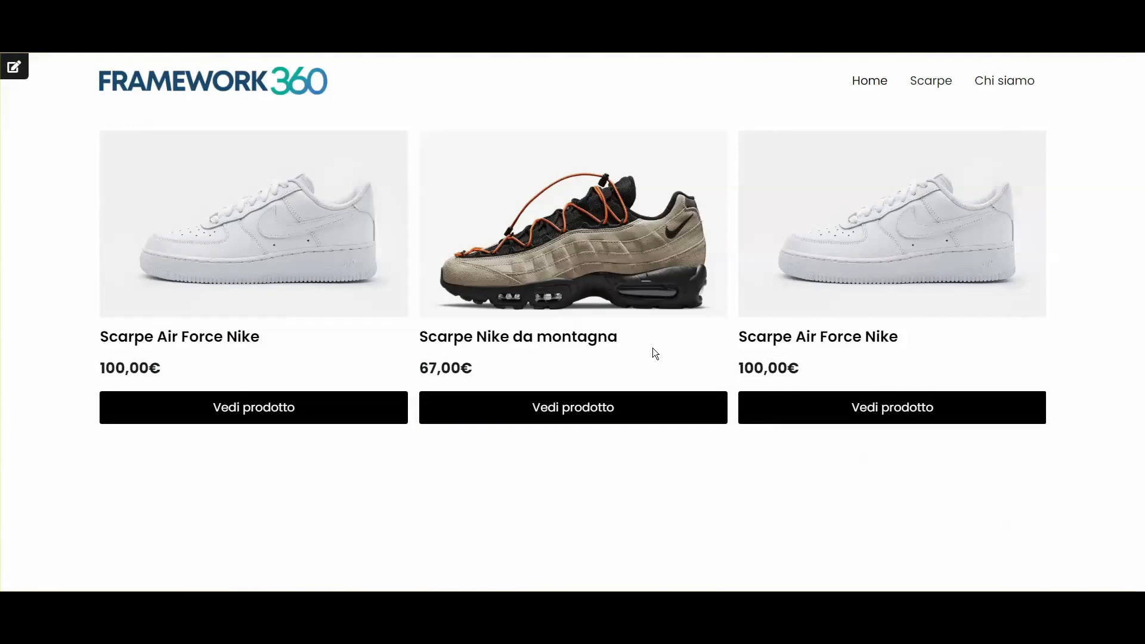
left_click(544, 286)
Step: Add 4 pairs of Scarpe Nike da montagna to the cart, then expand the admin Sito Web menu
scroll(560, 283, "down", 2)
left_click(579, 322)
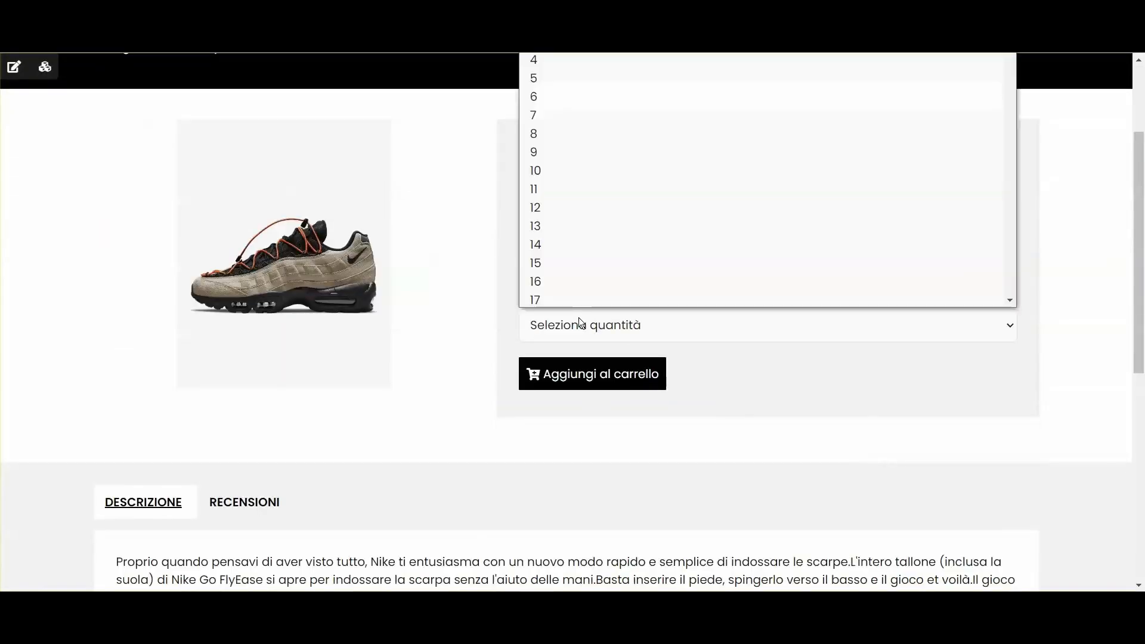
key("4")
left_click(549, 59)
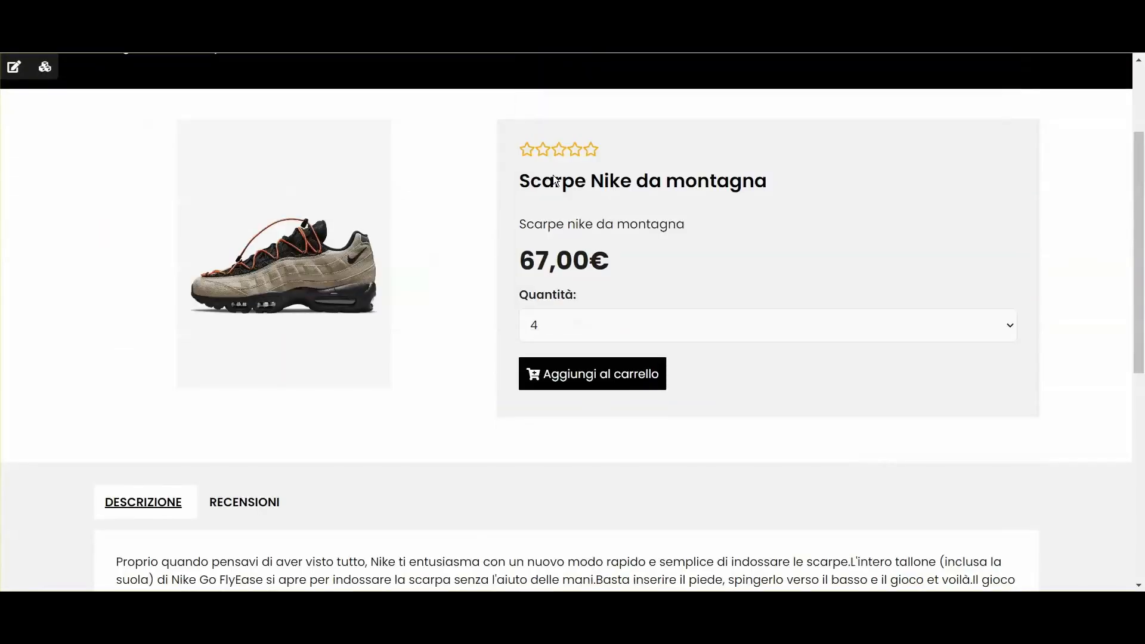
scroll(485, 181, "up", 2)
scroll(504, 350, "down", 2)
left_click(577, 382)
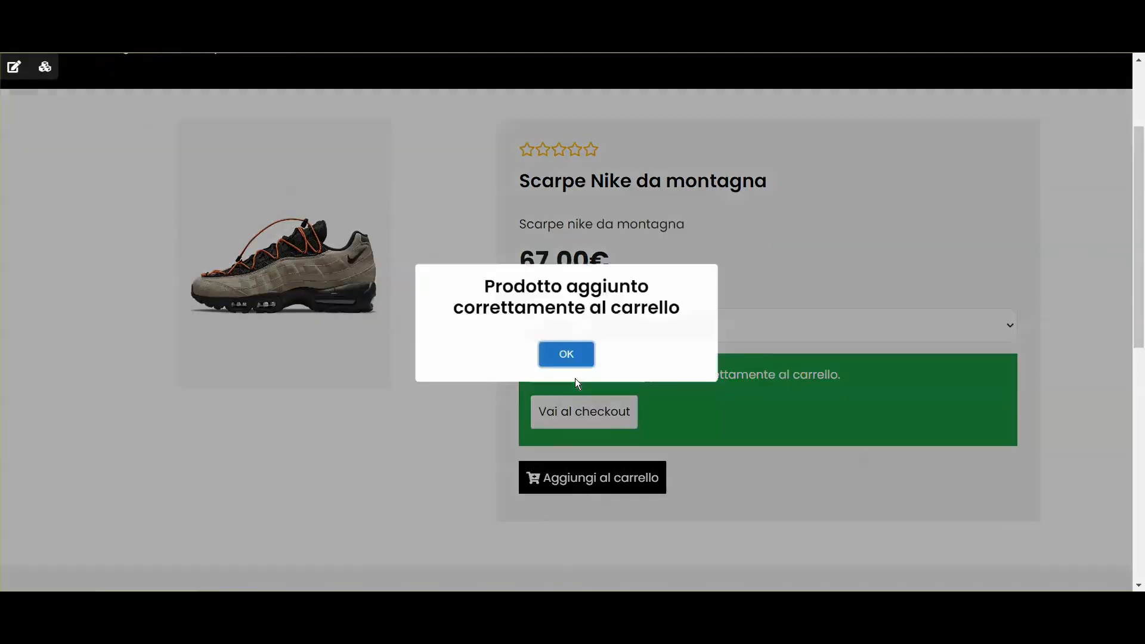
left_click(581, 368)
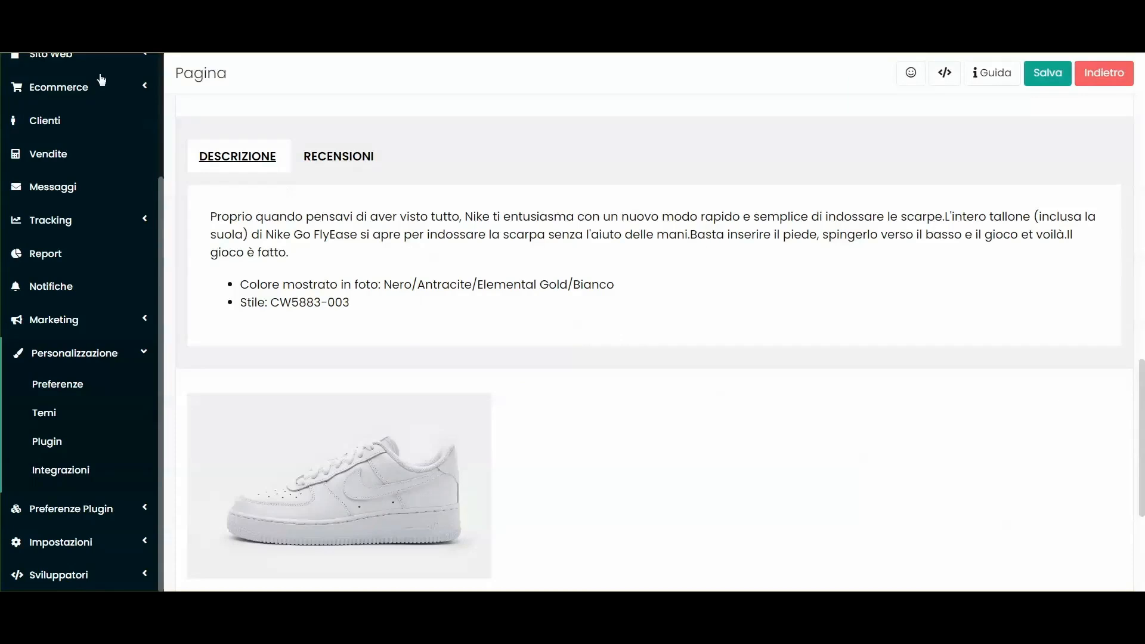
scroll(63, 185, "up", 5)
left_click(60, 216)
Step: Open the Header global block from Blocchi globali and narrow its menu column
left_click(54, 275)
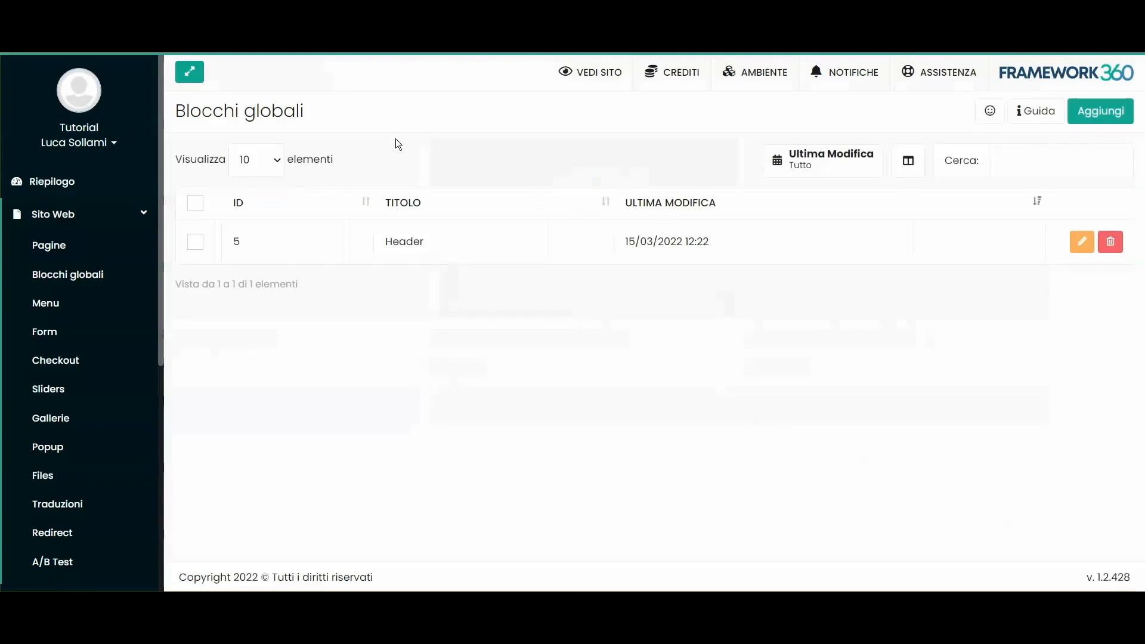
left_click(442, 253)
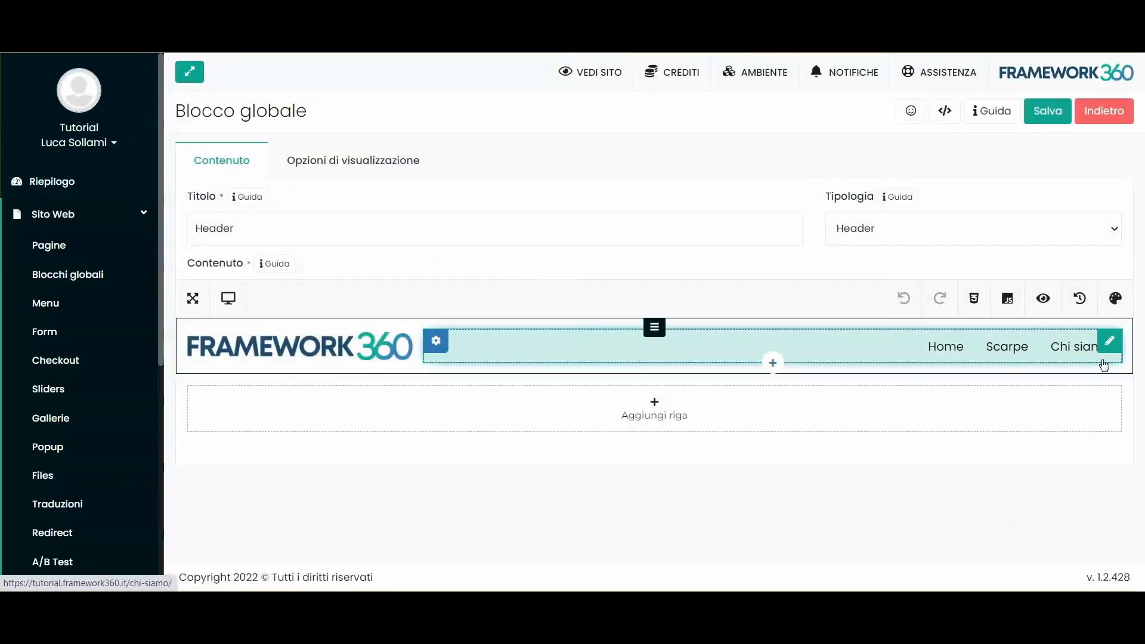
left_click_drag(1121, 354, 992, 355)
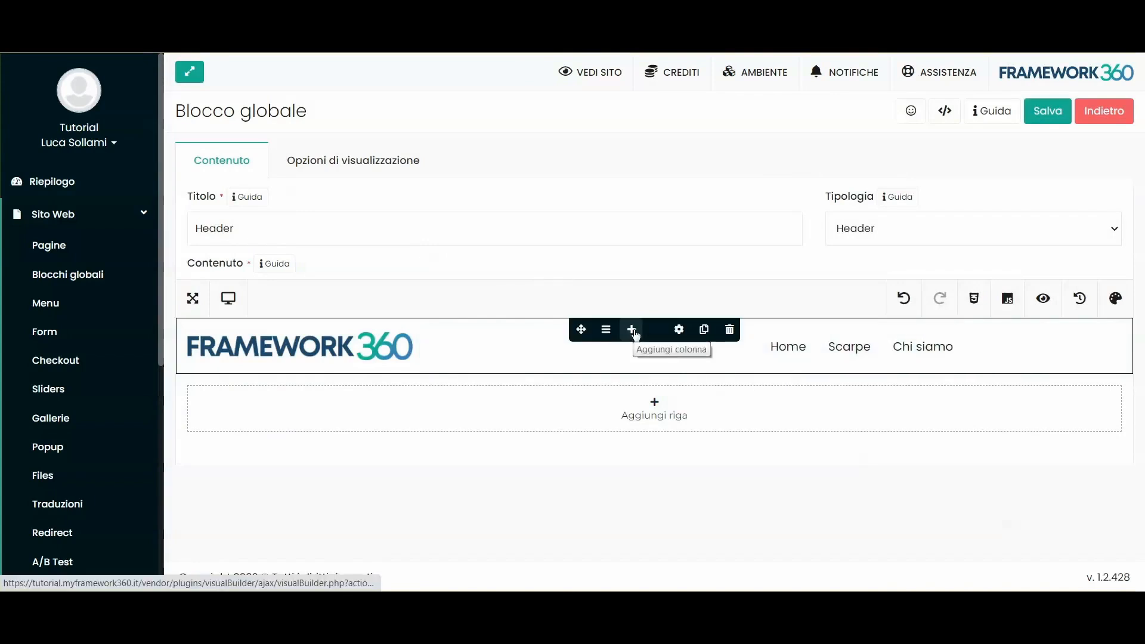
Step: Split the header row into three columns and resize the logo, menu and empty columns
left_click(631, 329)
left_click(656, 350)
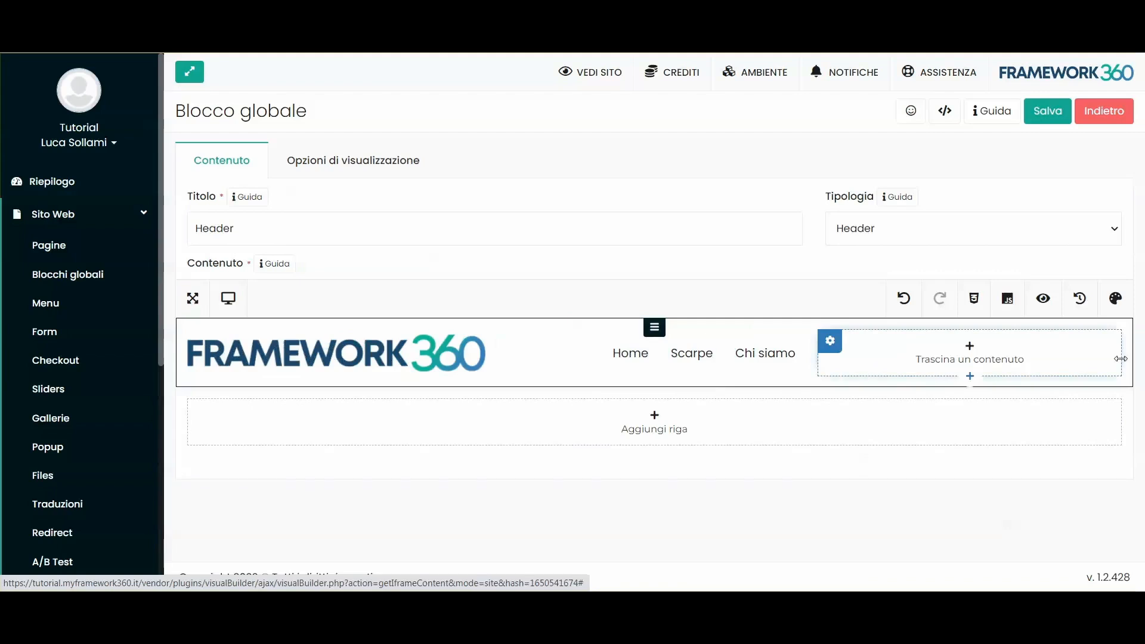
left_click_drag(1120, 358, 976, 360)
left_click_drag(806, 358, 946, 360)
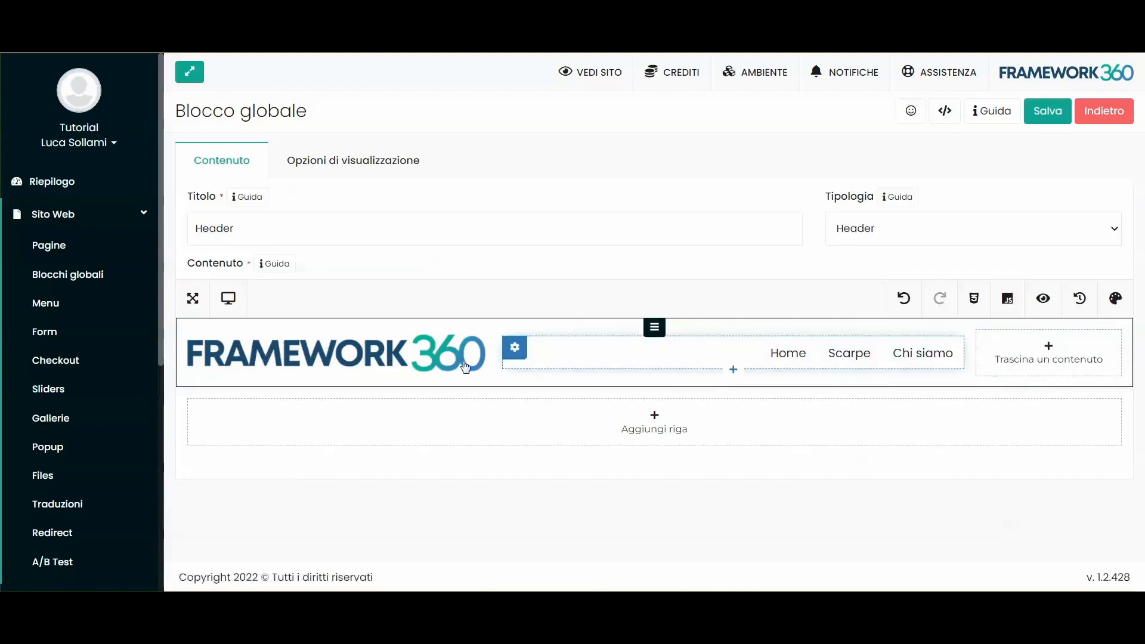
left_click_drag(494, 360, 412, 347)
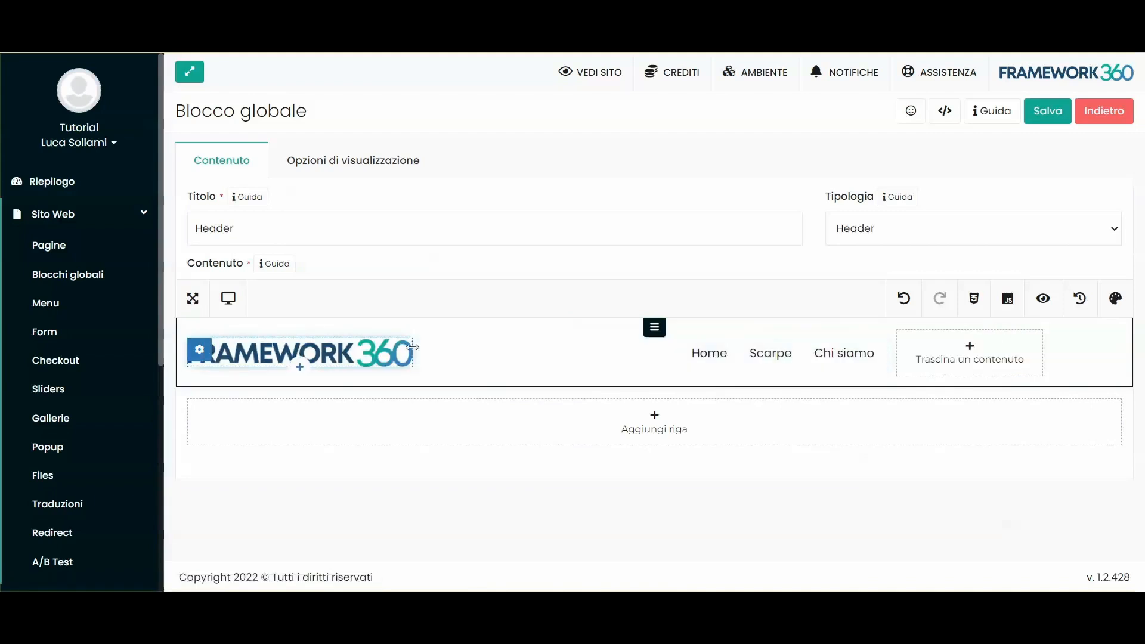
left_click(970, 351)
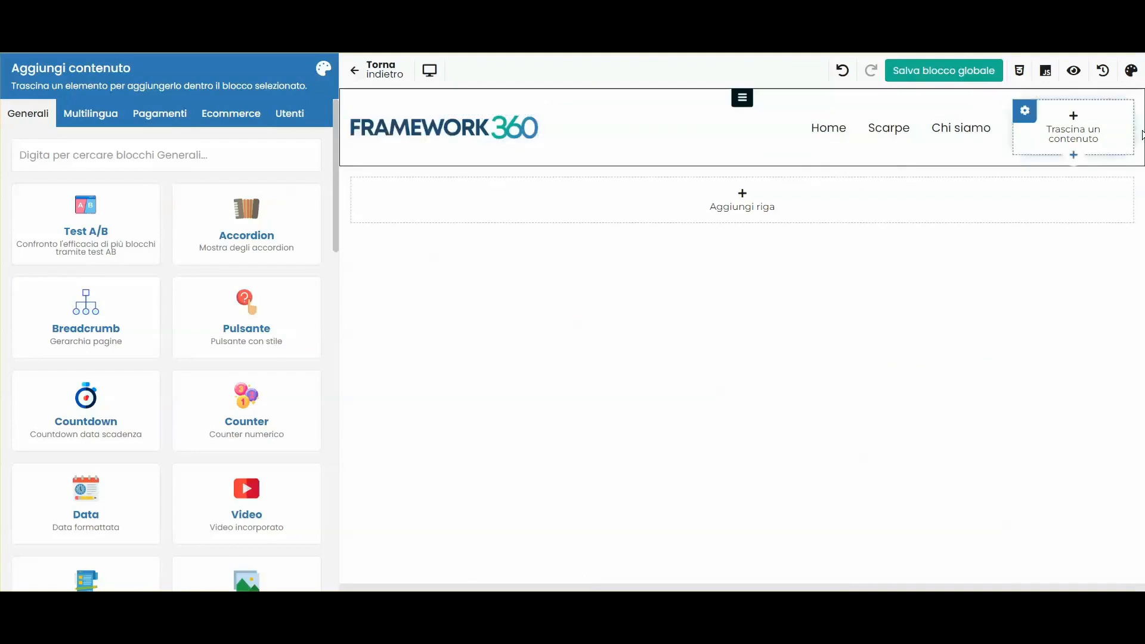
Step: Place the Carrello cart widget from Pagamenti in the empty header column, labelled 'Carrello'
left_click(145, 117)
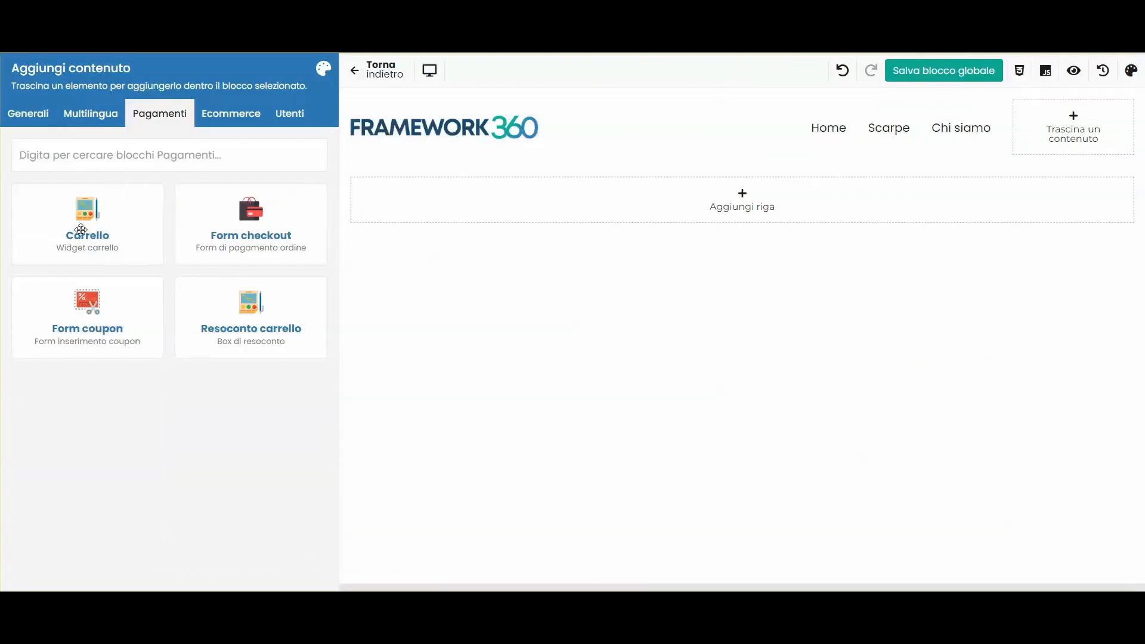
left_click_drag(63, 220, 1071, 130)
scroll(133, 373, "down", 3)
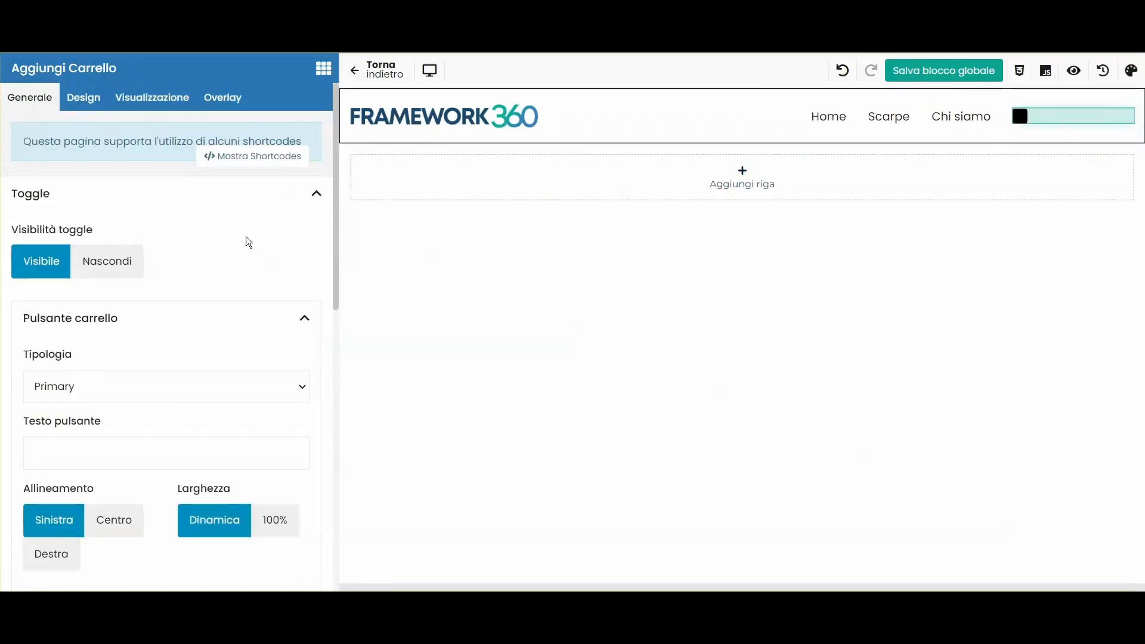
left_click(119, 448)
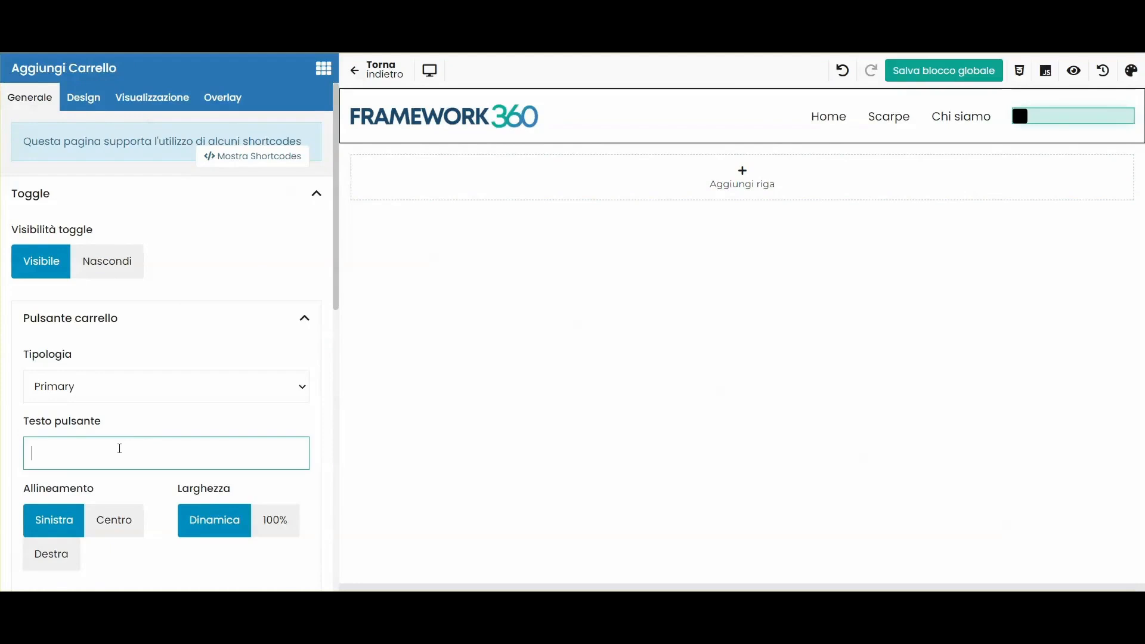
type("Carrello")
Step: Give the cart button a 'cart' icon and save the Header global block
scroll(190, 398, "down", 4)
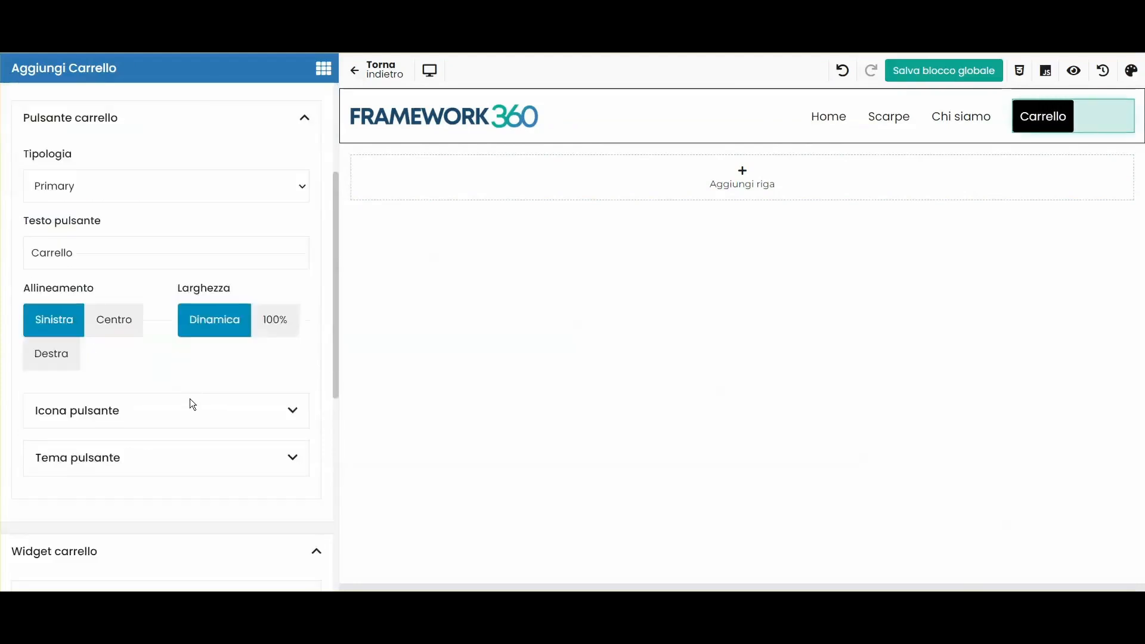
scroll(190, 399, "down", 2)
left_click(103, 330)
left_click(238, 381)
type("cart")
left_click(174, 483)
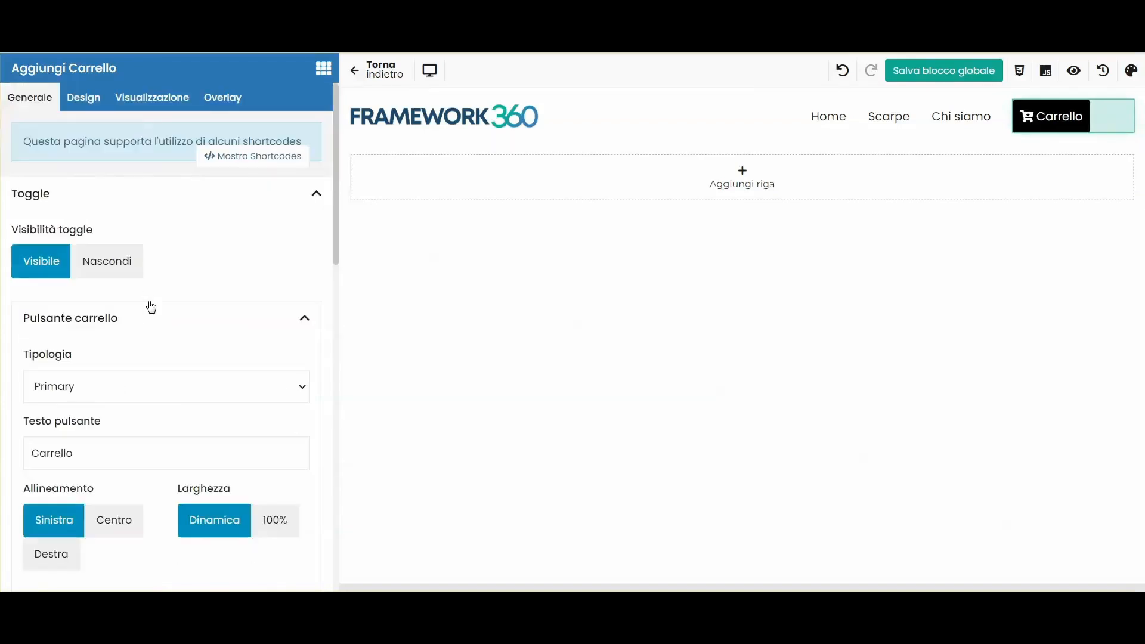
left_click(909, 82)
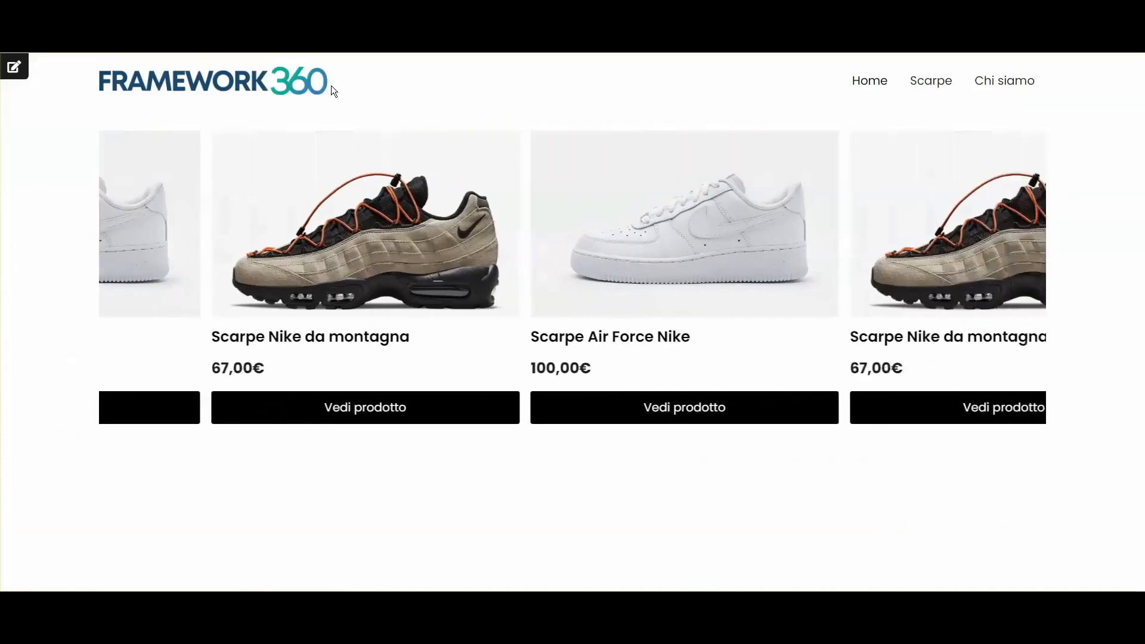
Step: Reload the live site and remove Scarpe Nike da montagna, leaving the new header cart empty
key("F5")
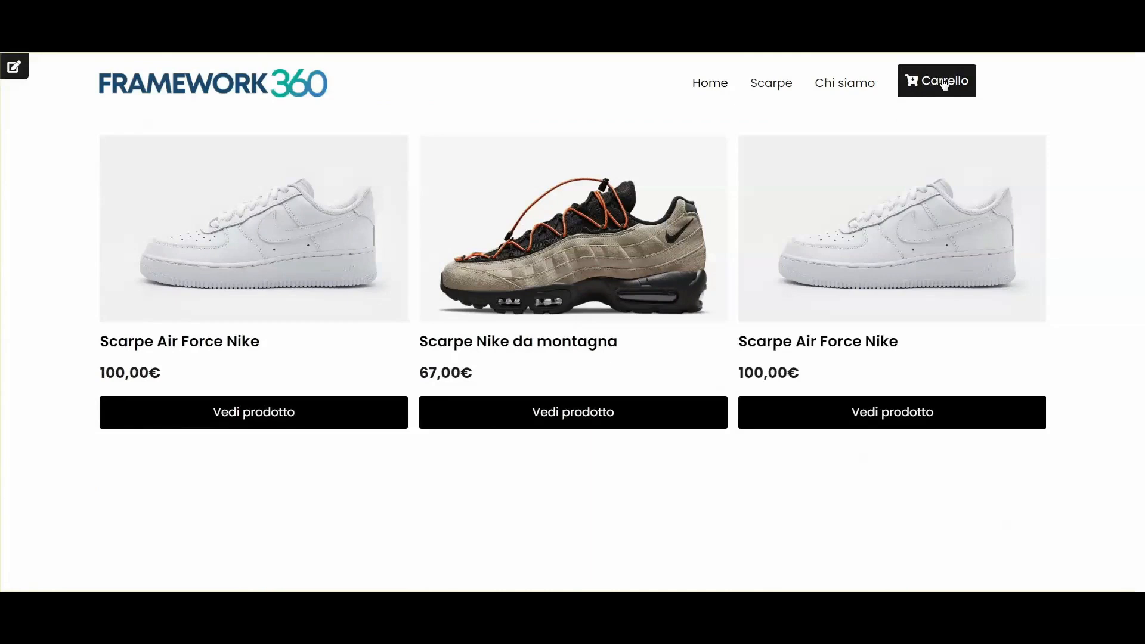
left_click(944, 84)
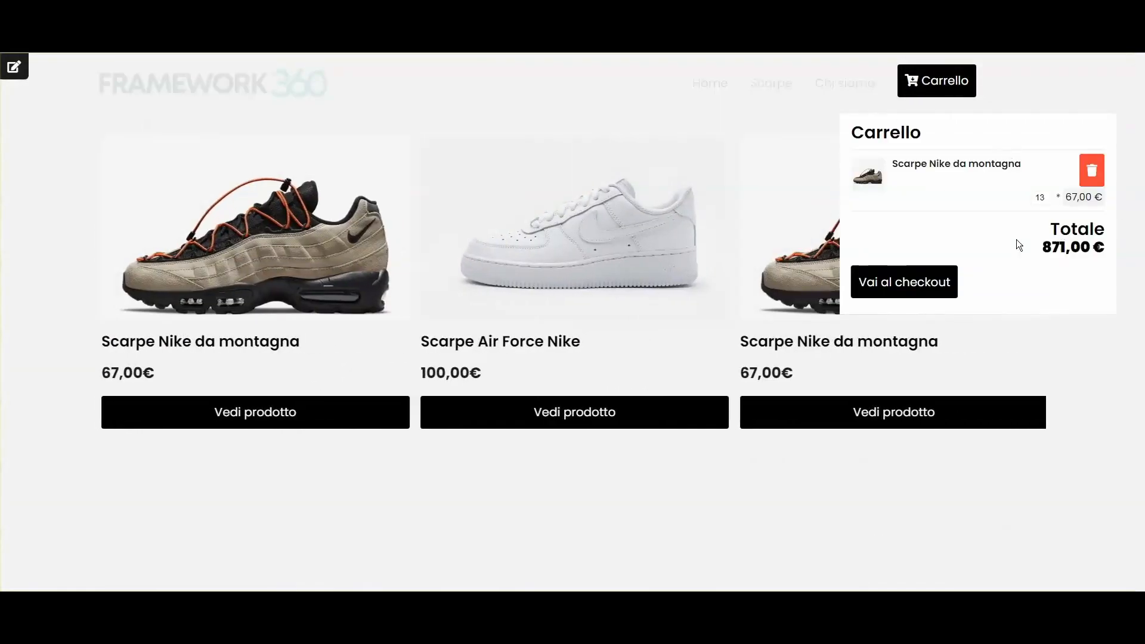
left_click(1092, 171)
left_click(571, 361)
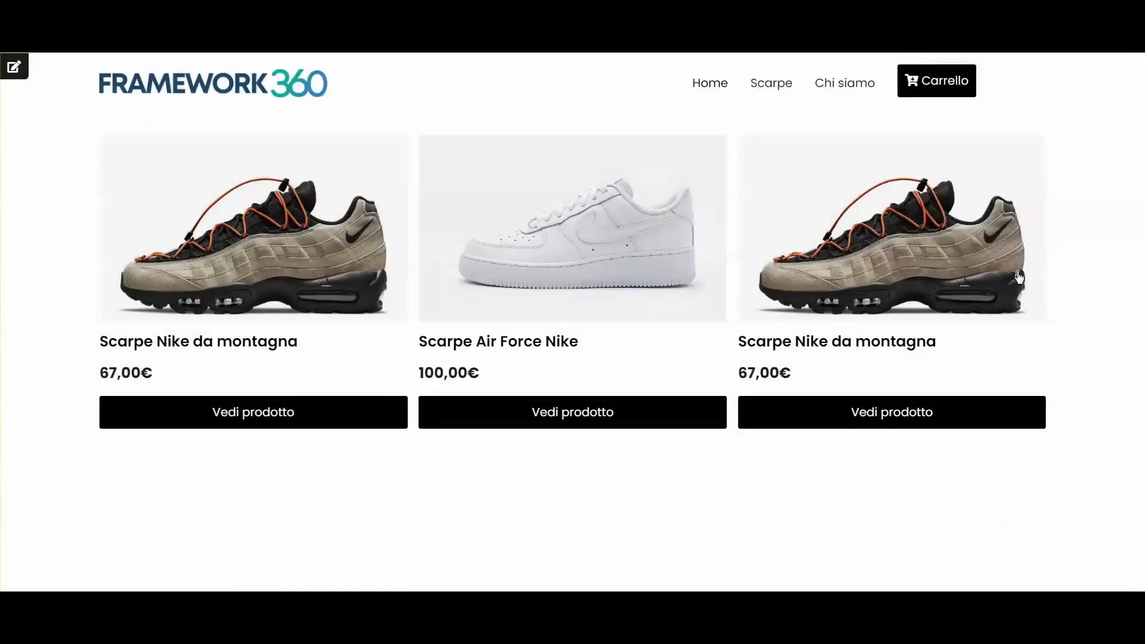
left_click(931, 82)
left_click(943, 85)
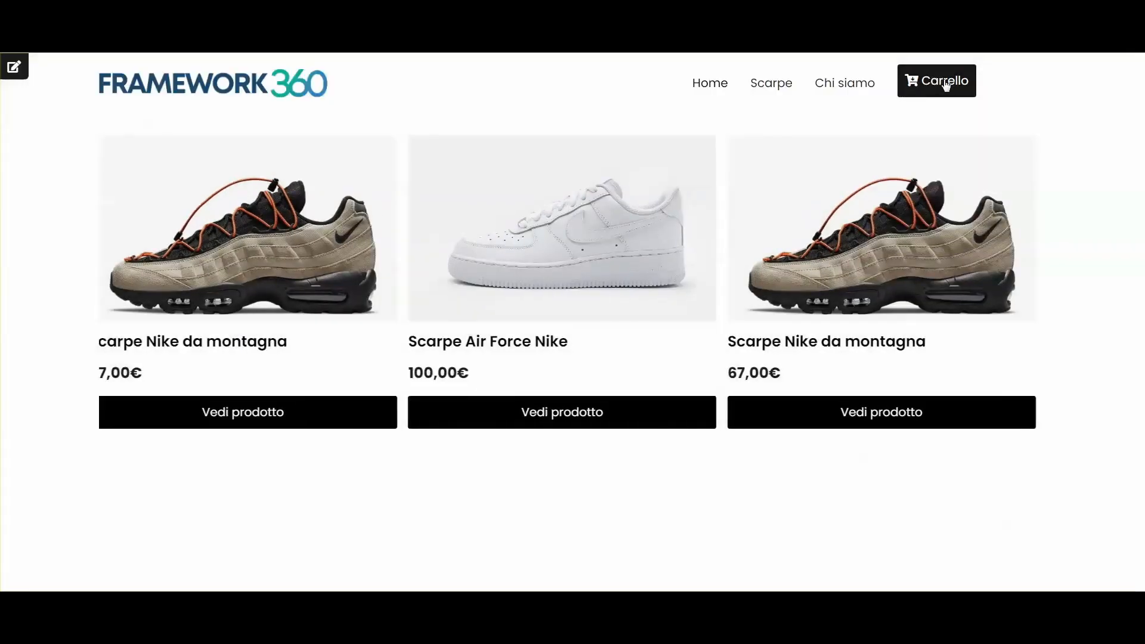
Step: Open Scarpe Air Force Nike, choose quantity 51 and try adding it to the cart
left_click(850, 257)
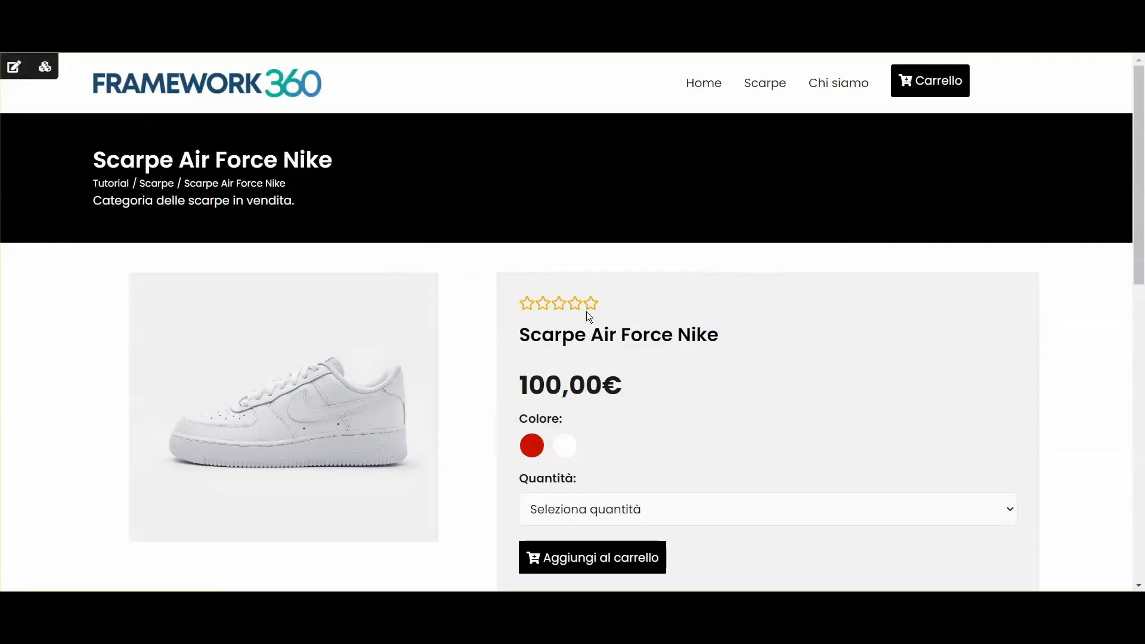
scroll(586, 316, "down", 1)
left_click(567, 435)
scroll(555, 135, "down", 10)
scroll(573, 207, "up", 10)
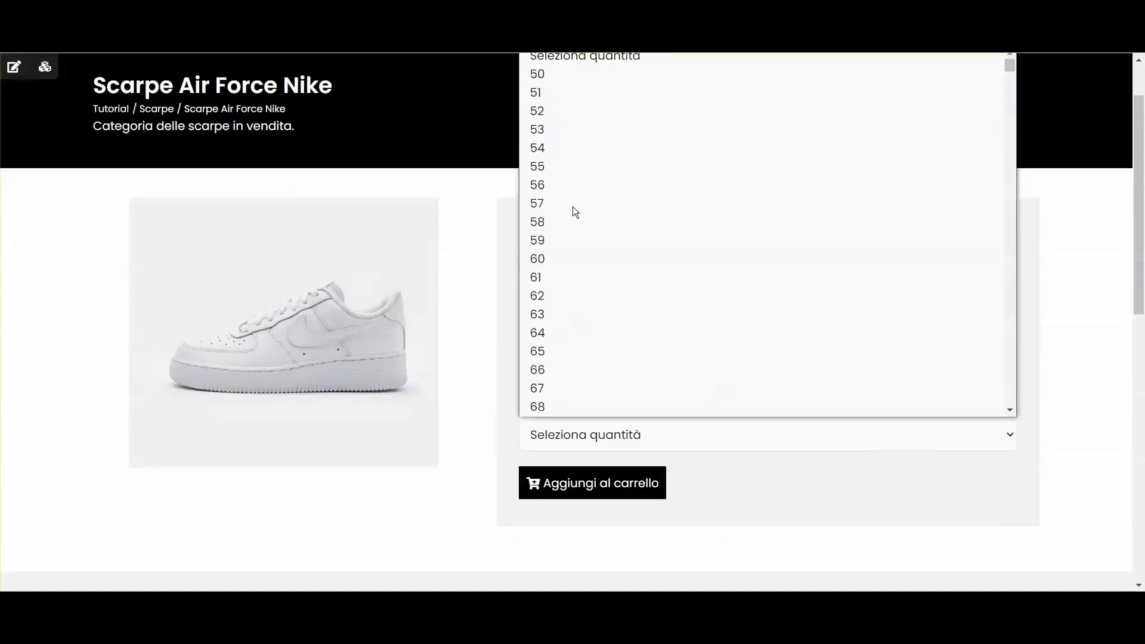
left_click(553, 92)
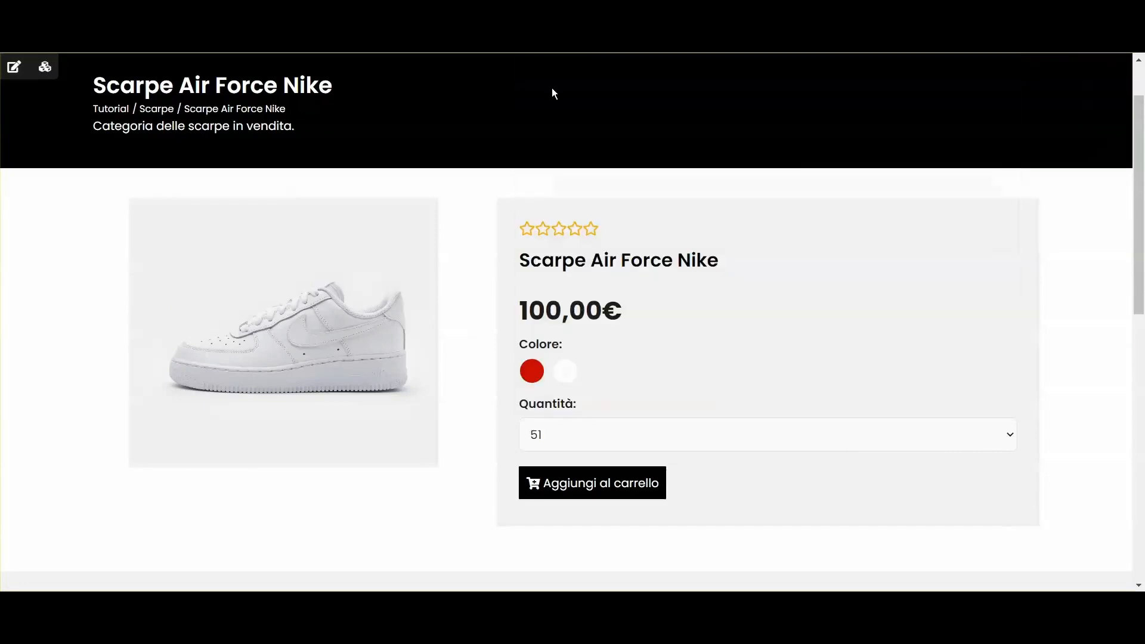
left_click(572, 493)
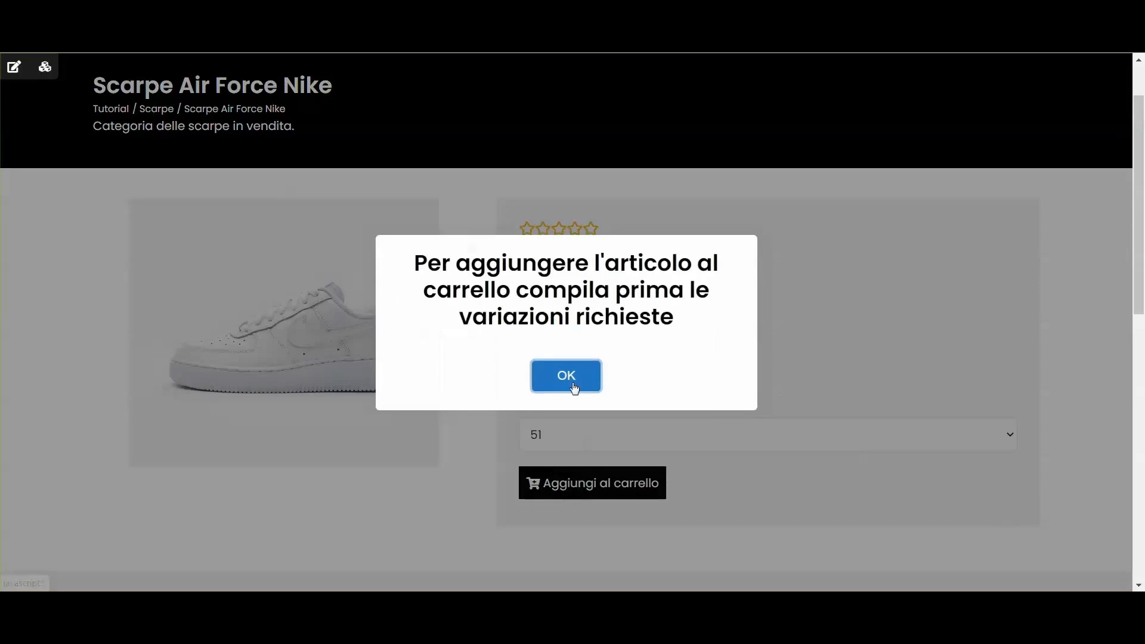
left_click(567, 377)
left_click(559, 491)
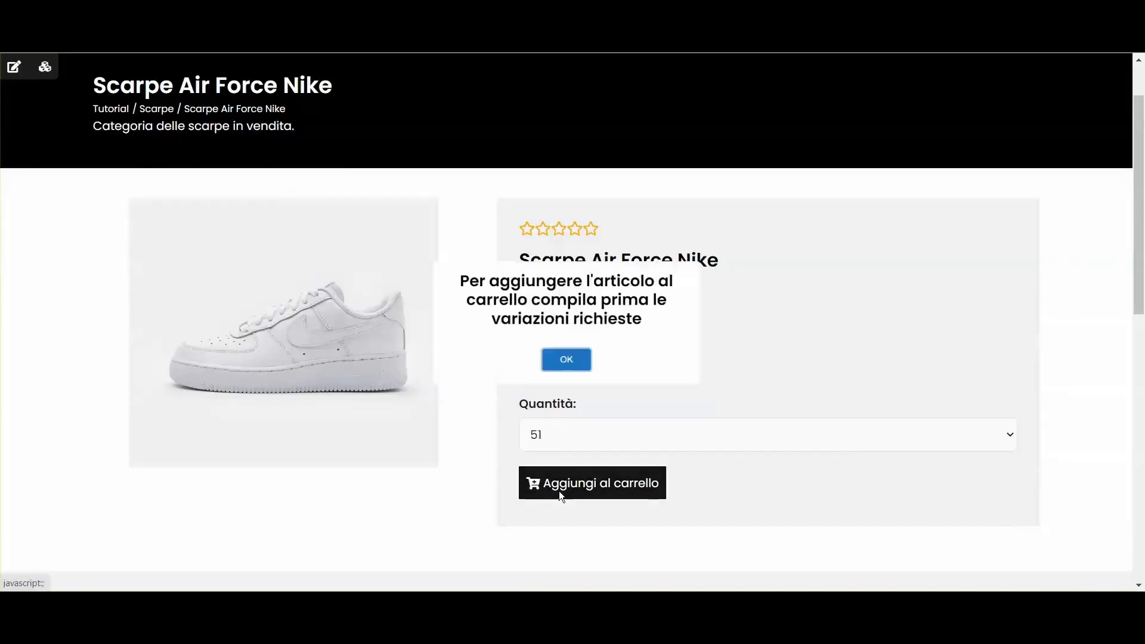
Step: Dismiss the required-variations warning, choose the red colour and set quantity to 55
left_click_drag(440, 263, 658, 318)
left_click(658, 327)
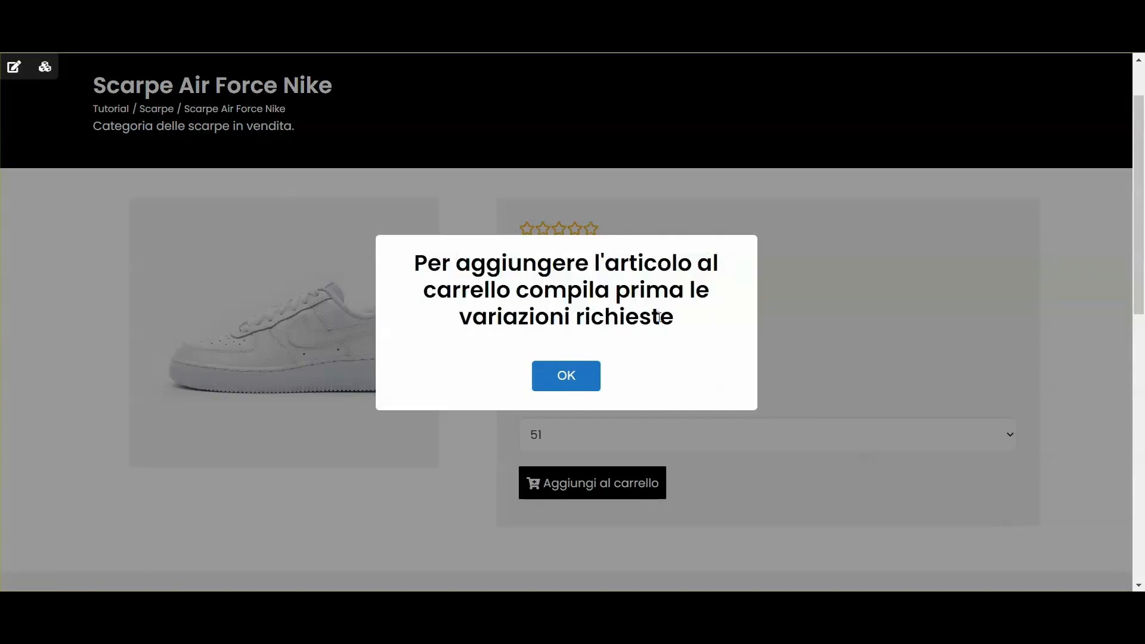
left_click(588, 377)
left_click(526, 378)
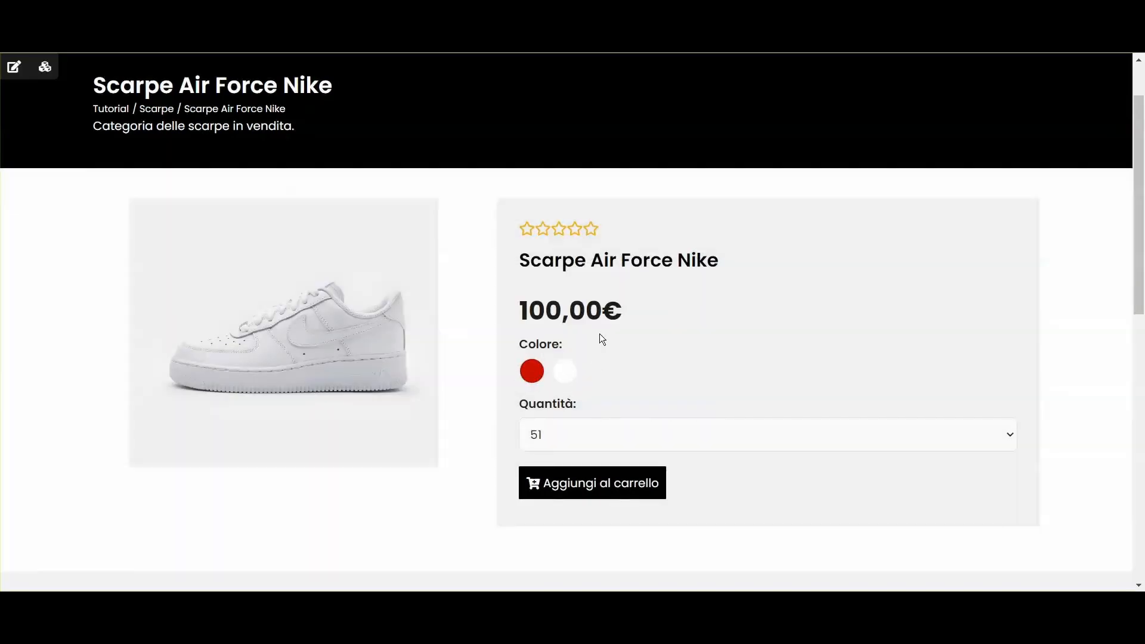
left_click(538, 375)
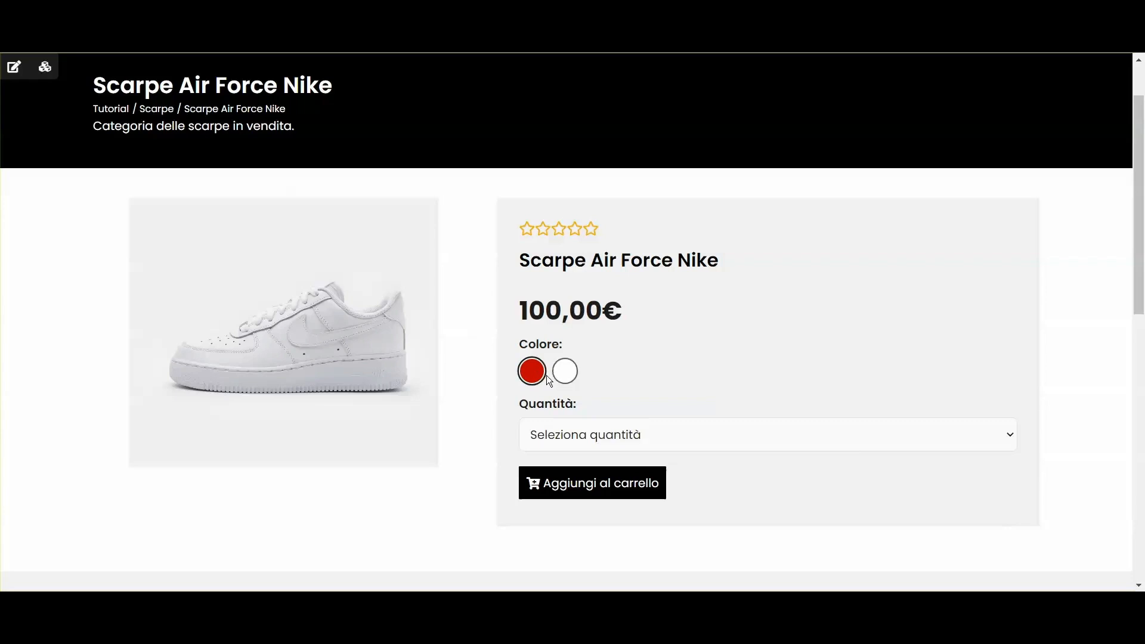
left_click(588, 425)
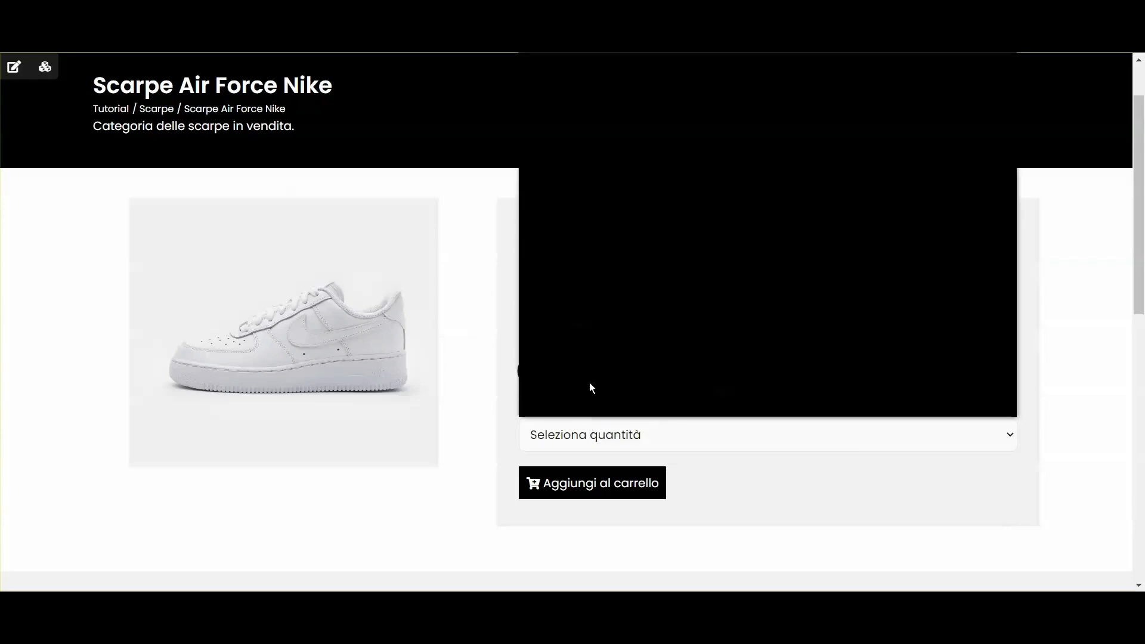
left_click(592, 160)
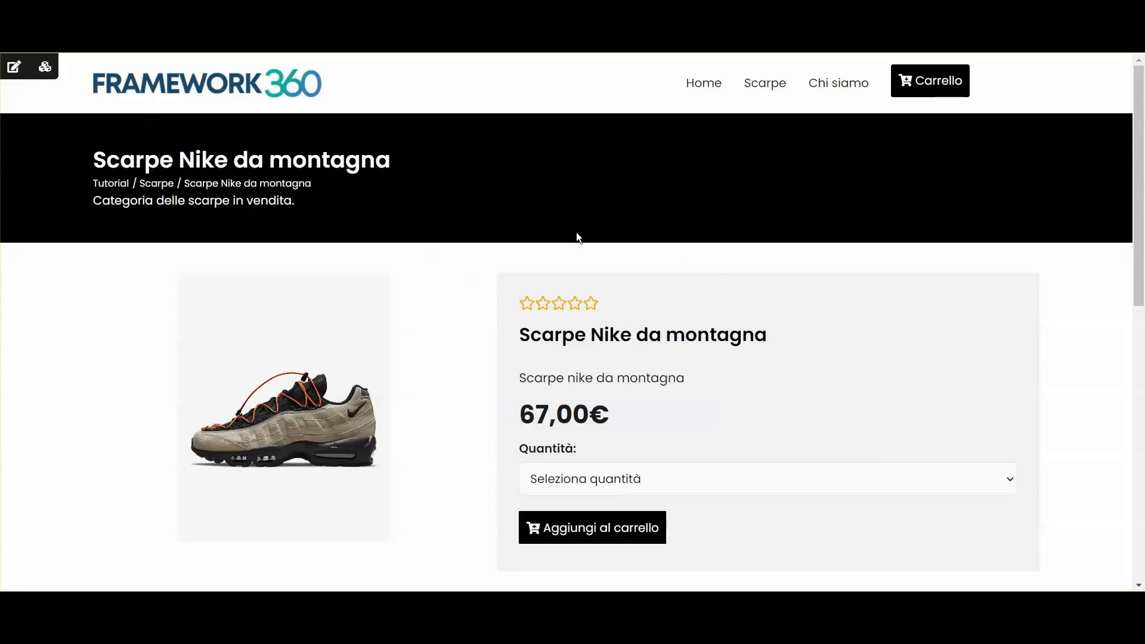
Step: Confirm the cart is empty, then add 2 pairs of Scarpe Nike da montagna
left_click(935, 82)
left_click(686, 305)
scroll(538, 279, "down", 1)
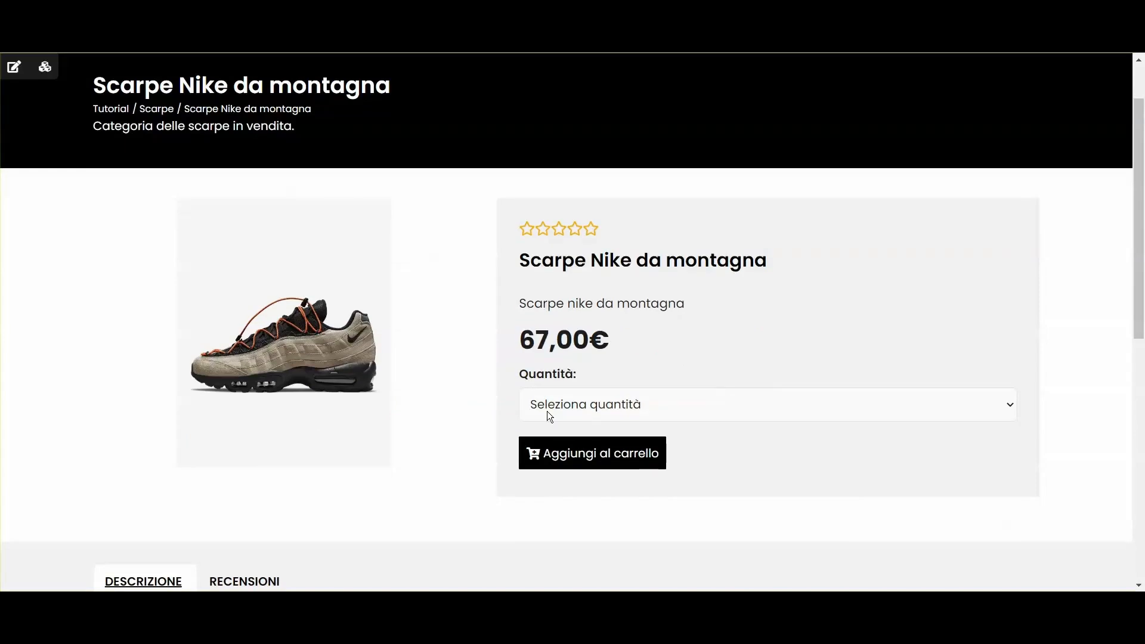
left_click(546, 410)
left_click(547, 48)
left_click(584, 449)
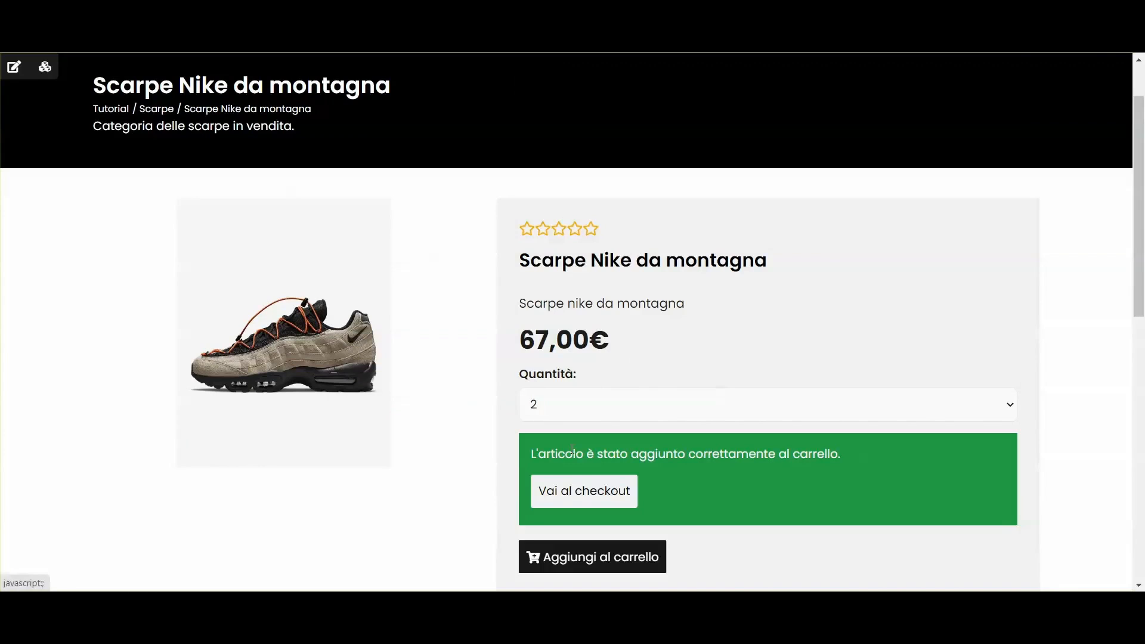
left_click(565, 361)
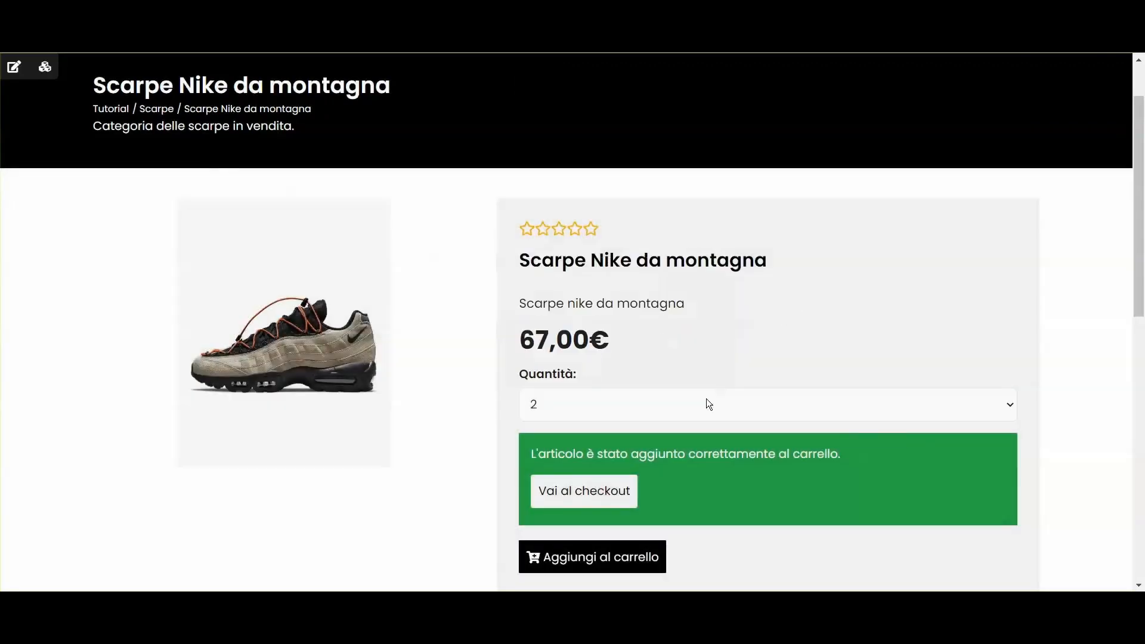
Step: Change the Scarpe Nike da montagna quantity in the Carrello dropdown to 1
scroll(708, 404, "up", 1)
mouse_move(930, 83)
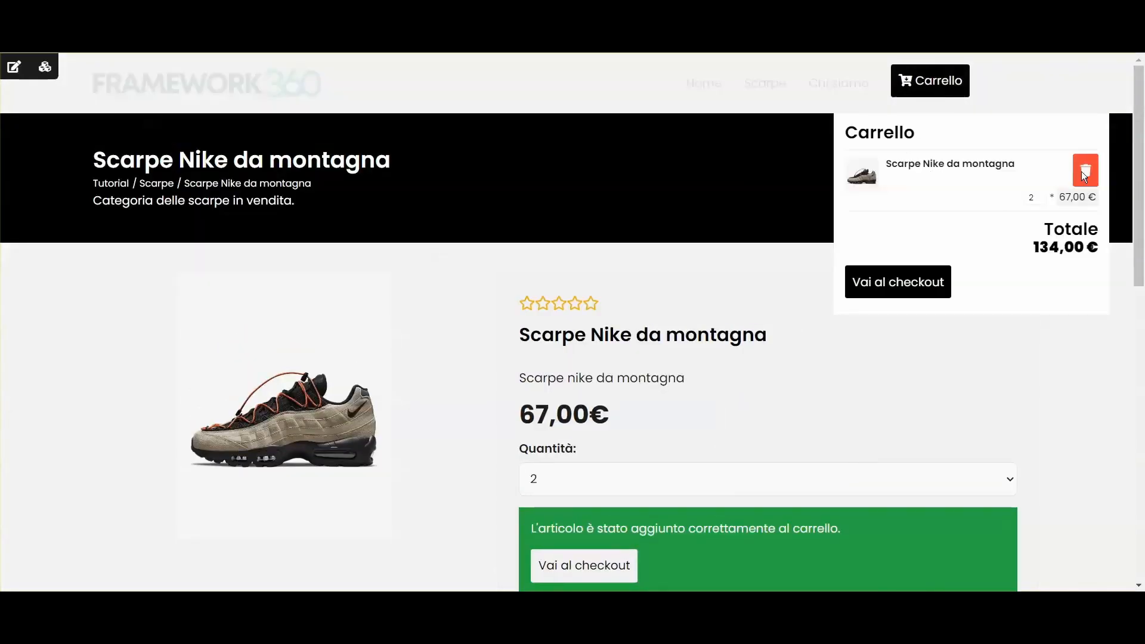
double_click(1041, 246)
double_click(1027, 198)
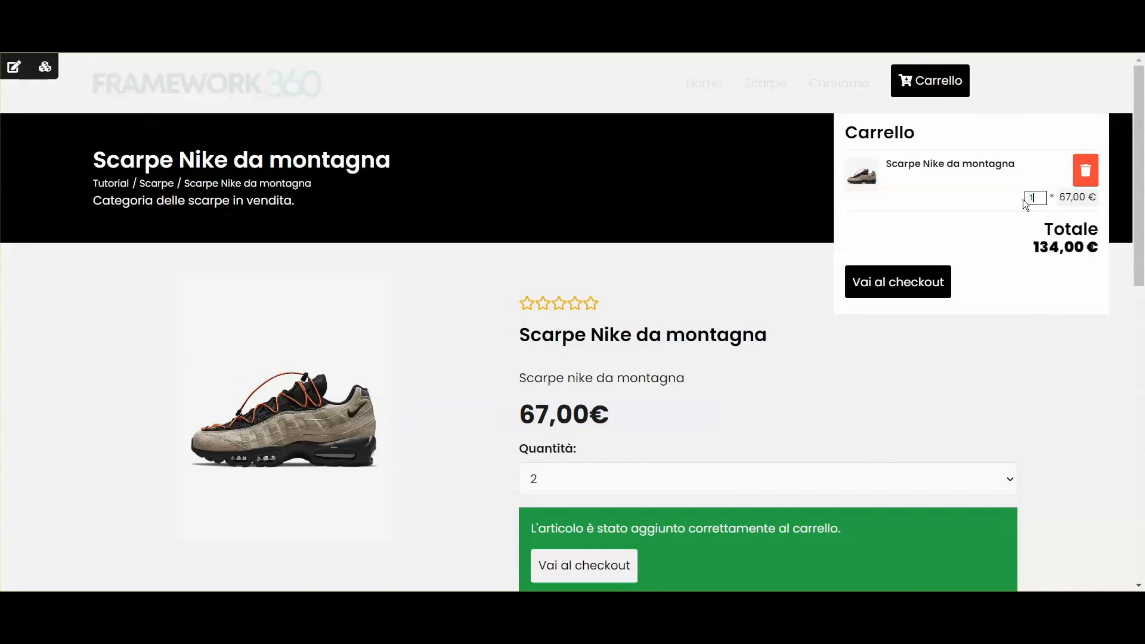
left_click(1015, 260)
left_click(1027, 248)
Step: Proceed to checkout with the single pair totalling 67,00 €
scroll(705, 271, "down", 3)
scroll(655, 365, "up", 3)
scroll(656, 365, "down", 3)
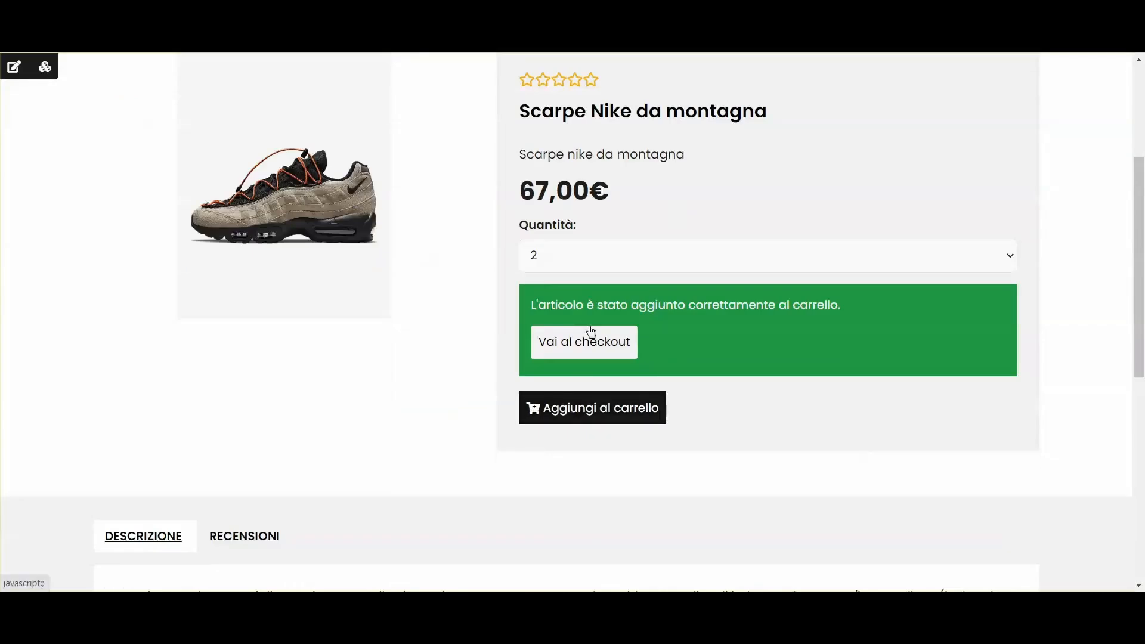
scroll(427, 373, "up", 1)
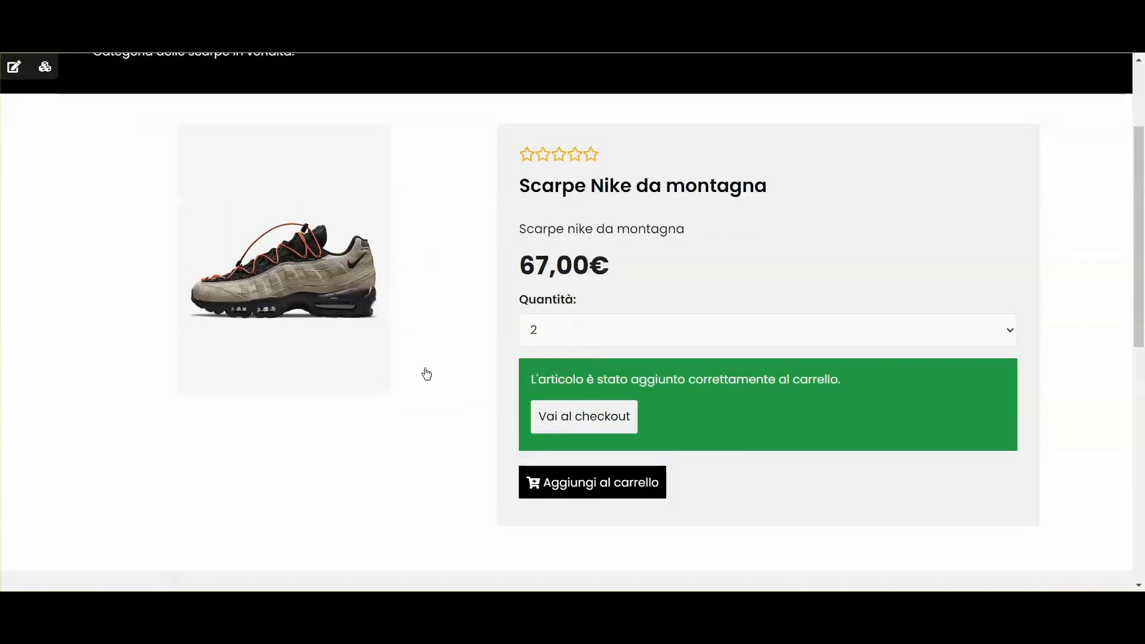
left_click(572, 417)
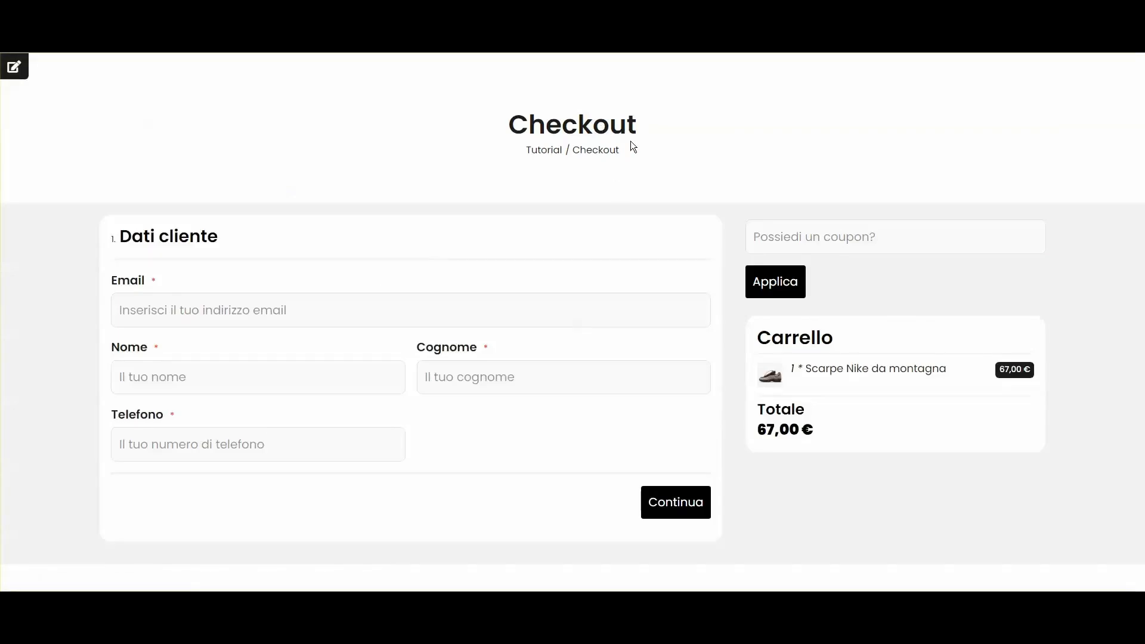
Step: Fill in the checkout's customer e-mail and details, then continue past the billing details step
left_click(205, 297)
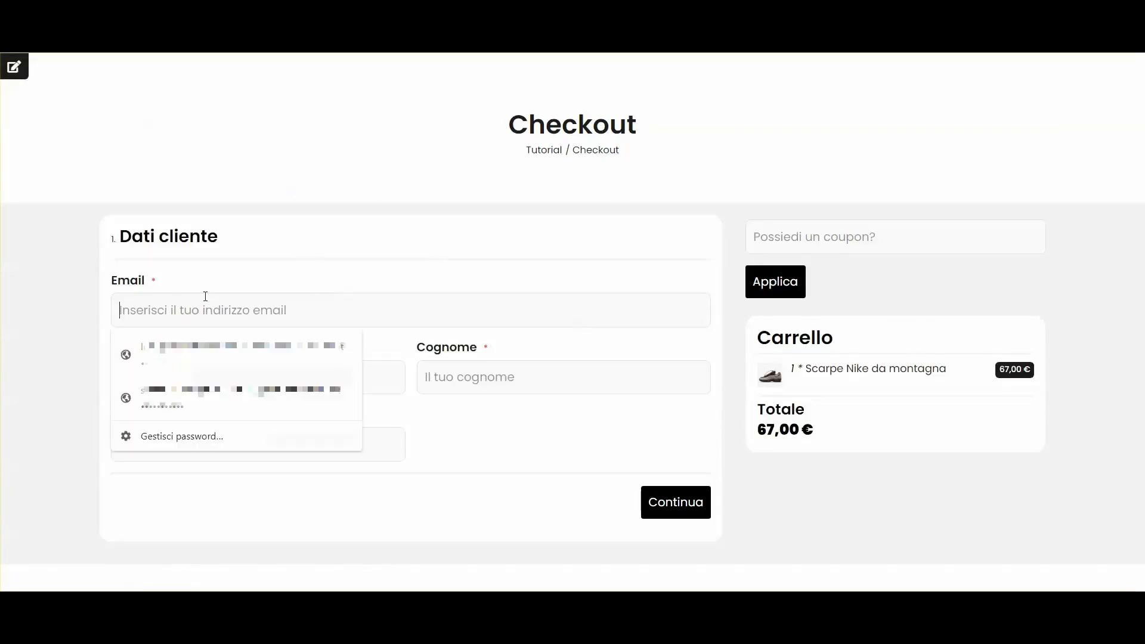
left_click(271, 256)
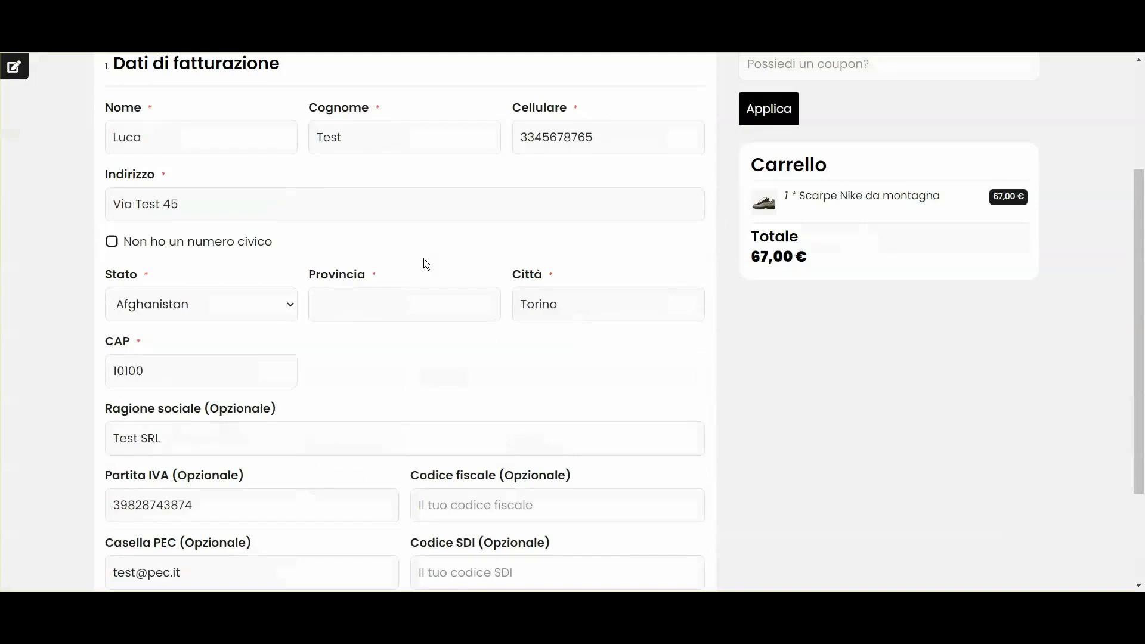
scroll(315, 249, "down", 1)
scroll(358, 310, "up", 4)
scroll(417, 313, "down", 5)
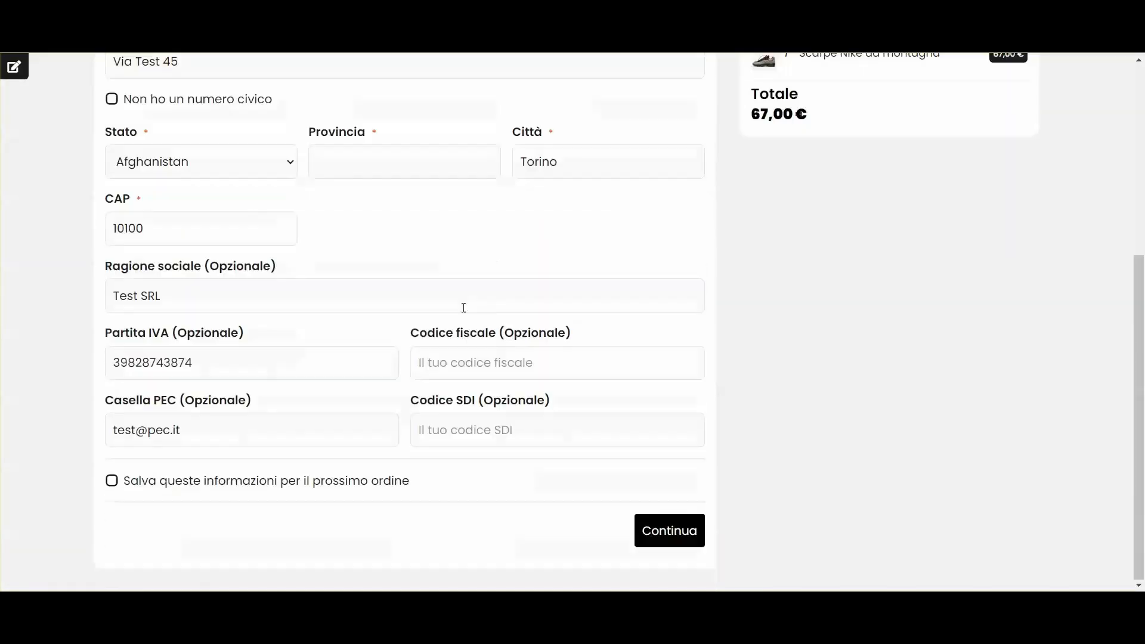
left_click(661, 539)
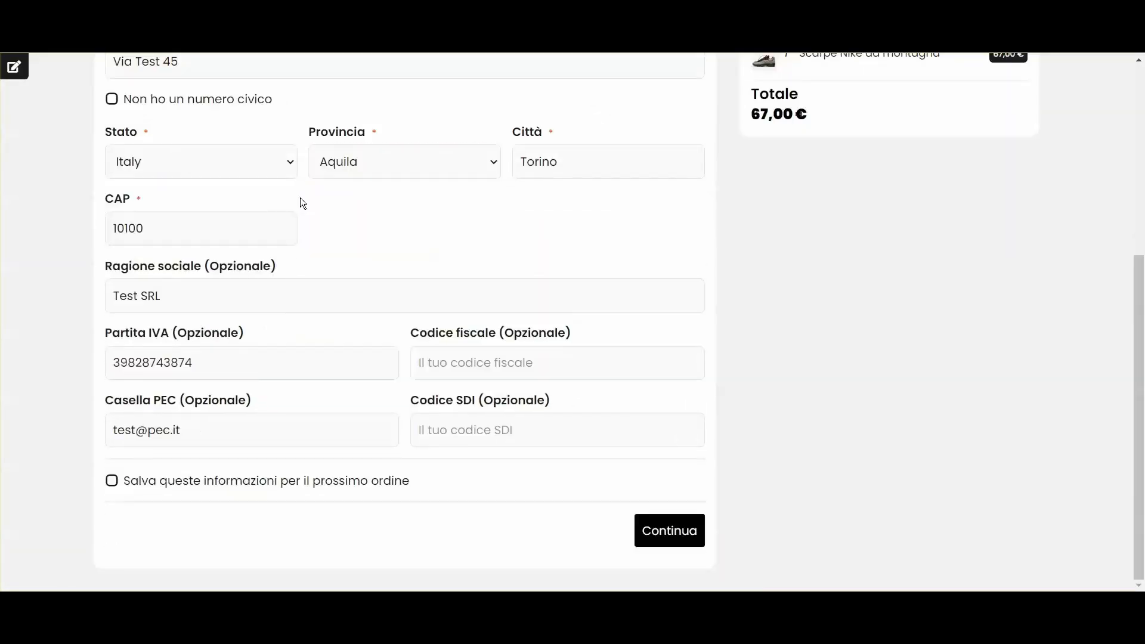
scroll(238, 192, "up", 3)
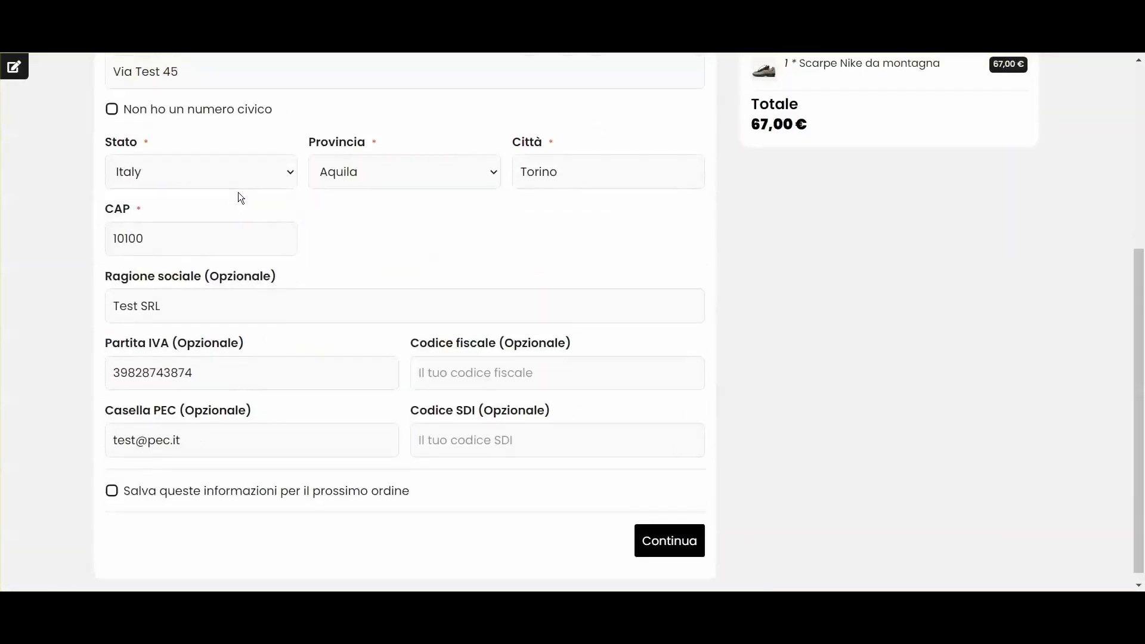
scroll(201, 230, "up", 3)
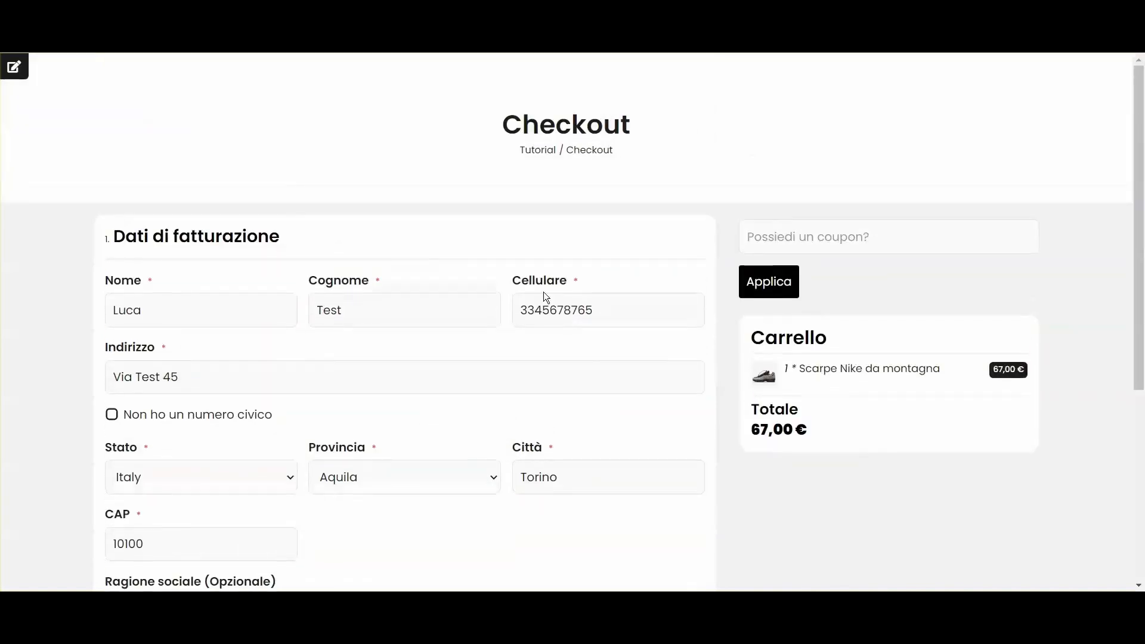
scroll(542, 291, "down", 3)
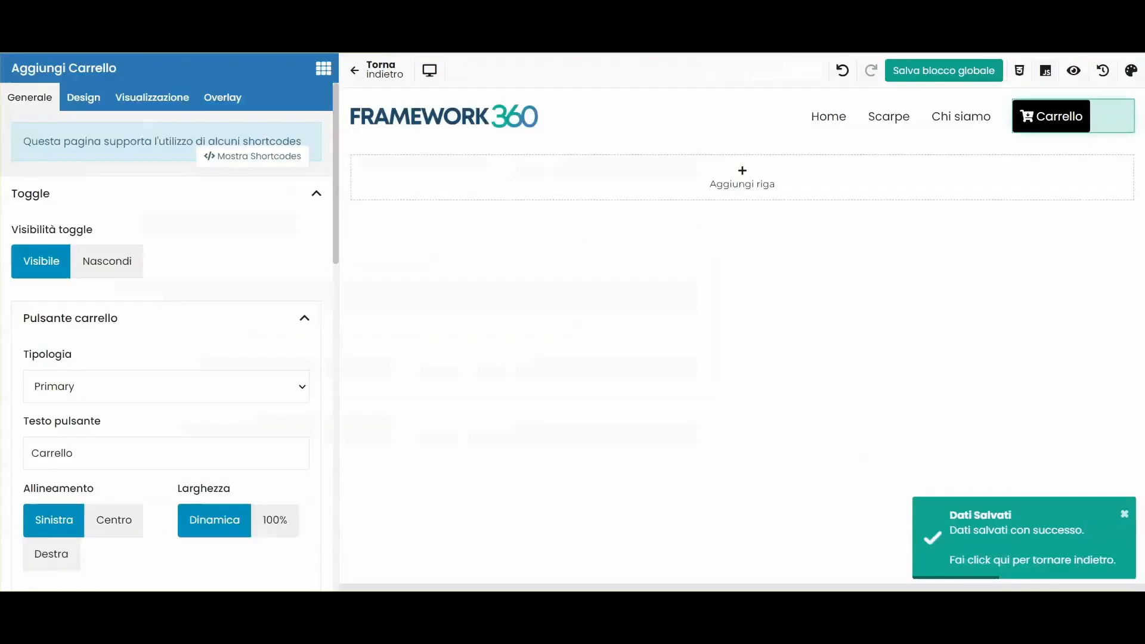
scroll(258, 223, "down", 3)
Step: Leave the header editor and open Impostazioni > Vendita > Pagamenti in a new tab
left_click(370, 77)
scroll(92, 335, "down", 6)
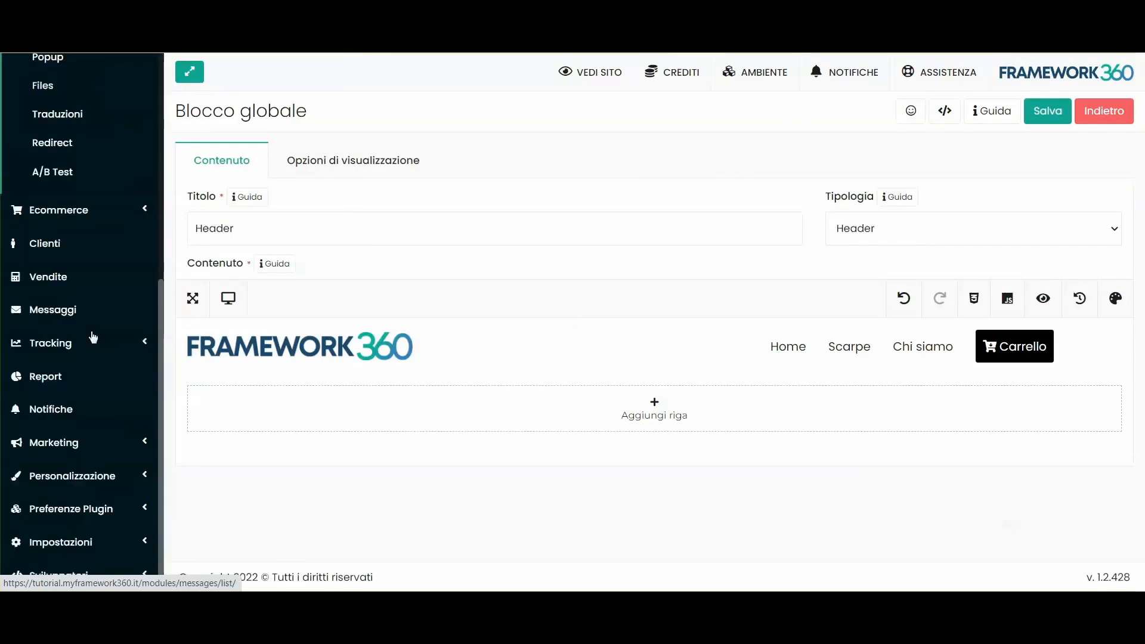
left_click(79, 539)
scroll(74, 465, "down", 3)
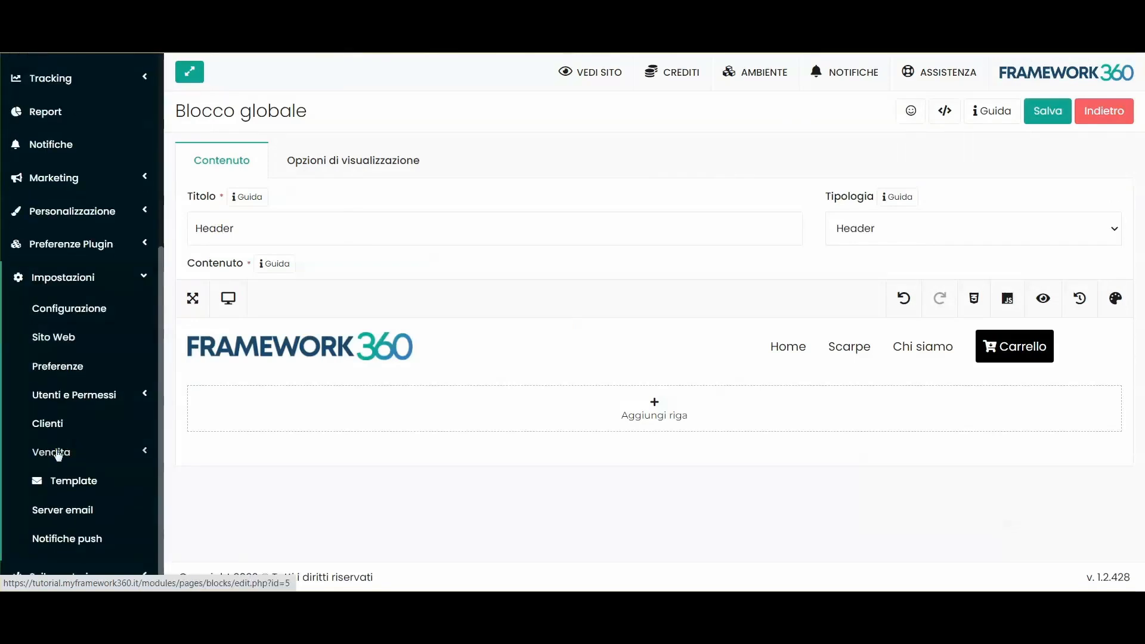
left_click(64, 456)
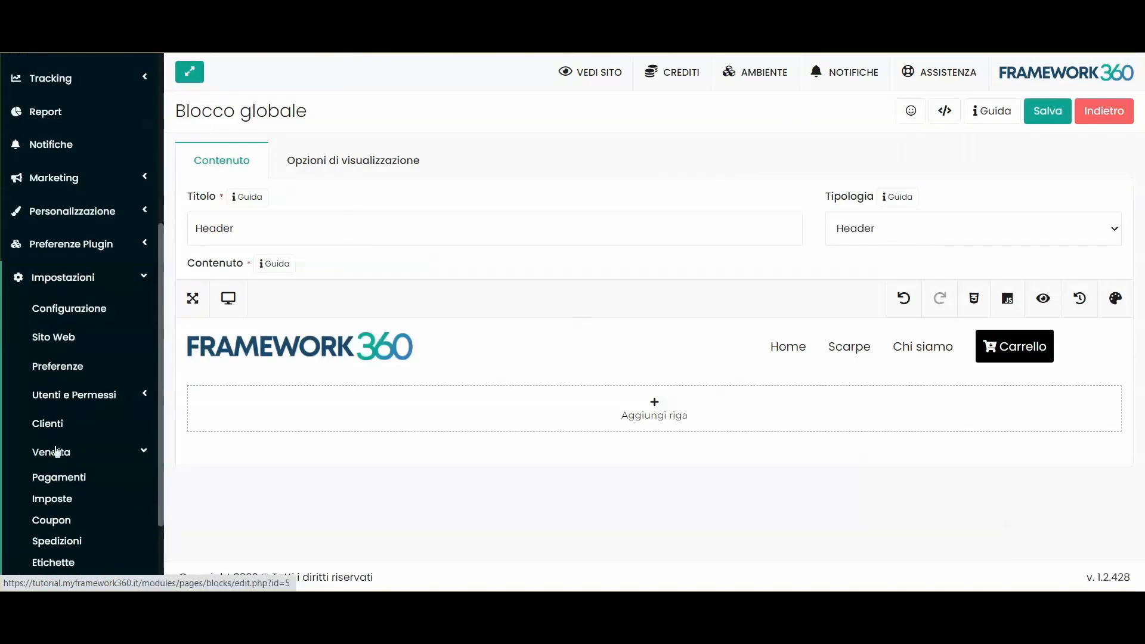
scroll(57, 453, "down", 2)
right_click(72, 364)
key("Escape")
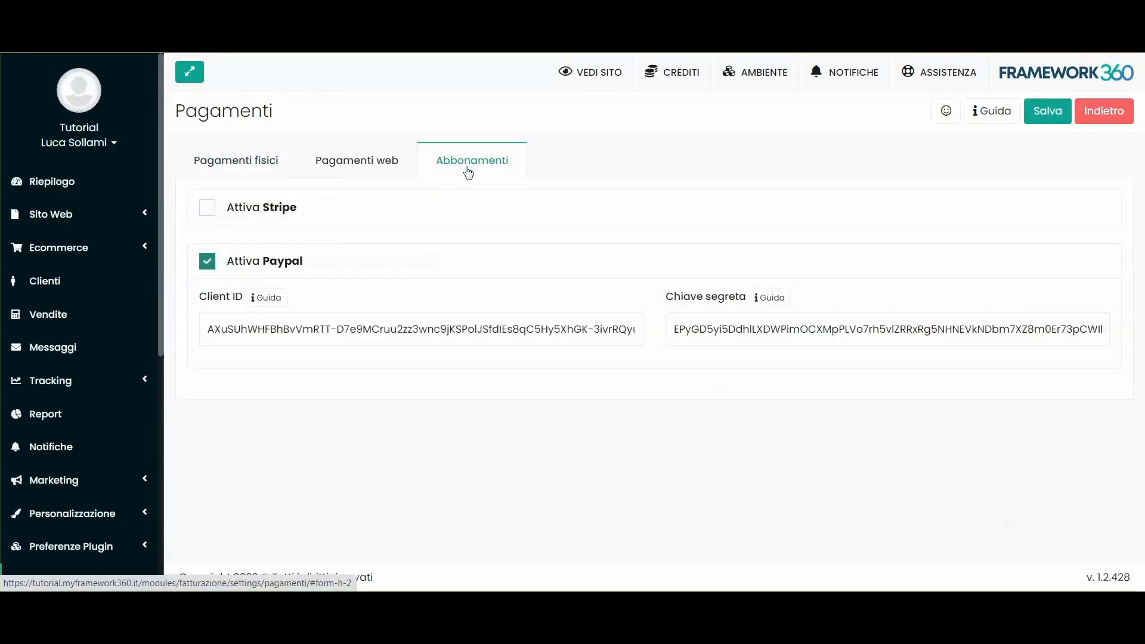
Step: On the Pagamenti web tab, enable PayPal and Stripe, leaving Contrassegno switched off
left_click(389, 173)
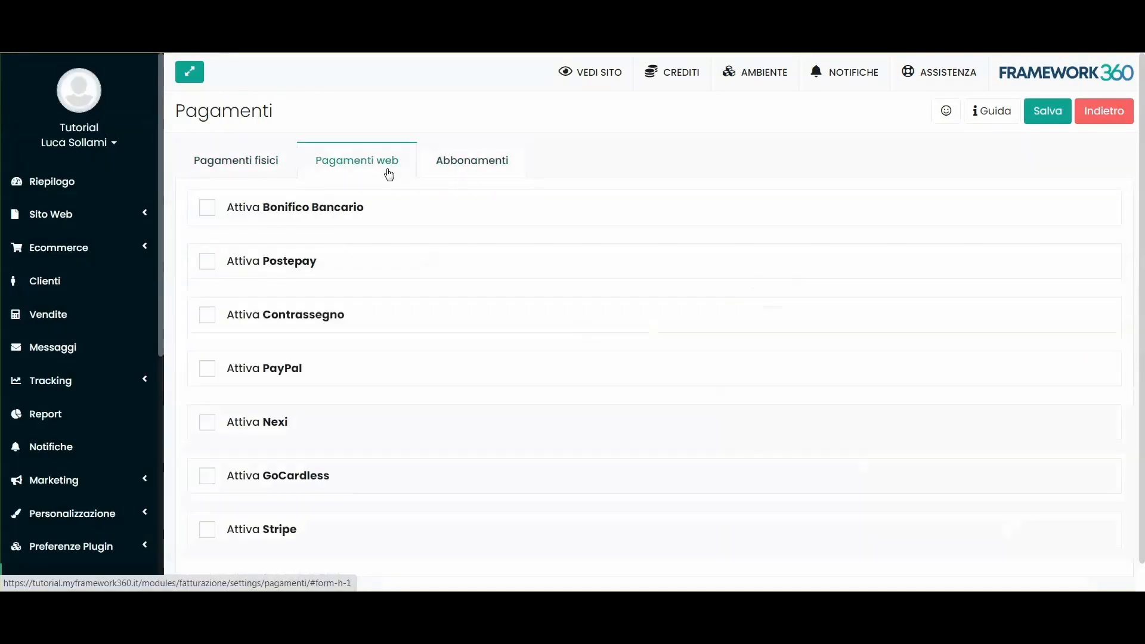
scroll(308, 238, "down", 1)
left_click(207, 338)
scroll(289, 377, "down", 5)
left_click(207, 499)
scroll(276, 410, "down", 7)
scroll(292, 391, "up", 15)
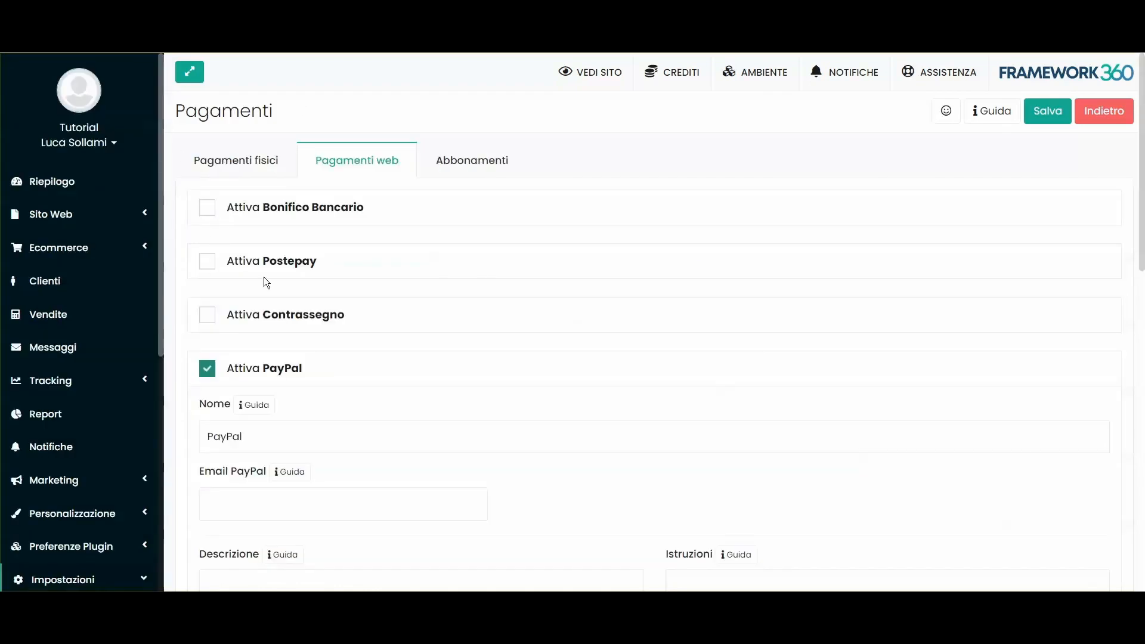
scroll(264, 269, "down", 7)
scroll(259, 247, "up", 5)
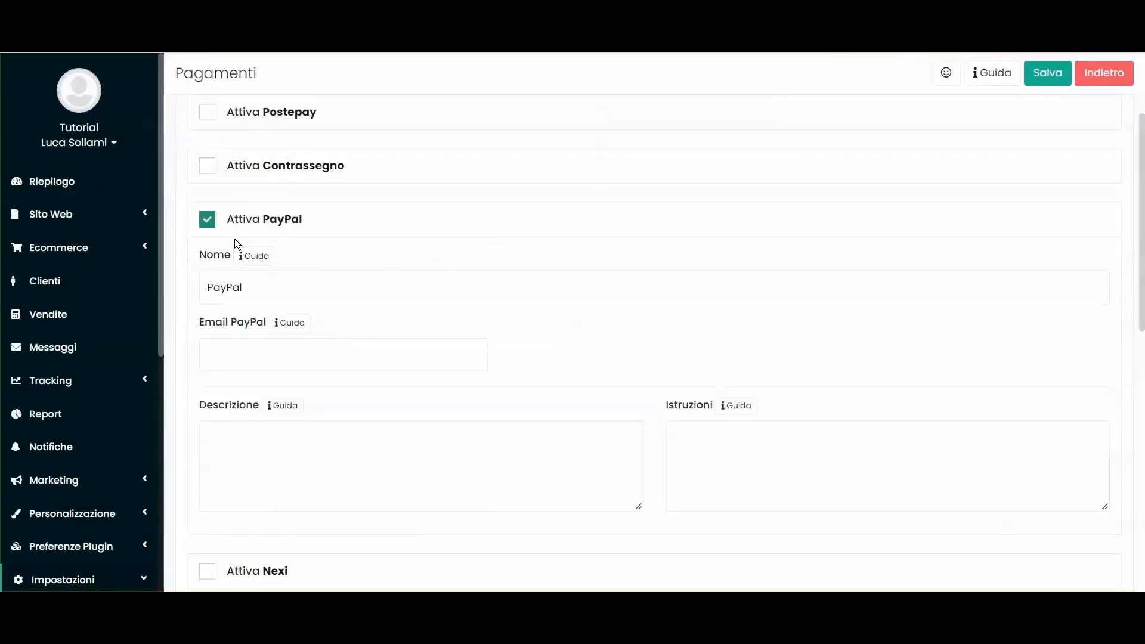
left_click(208, 167)
left_click(207, 167)
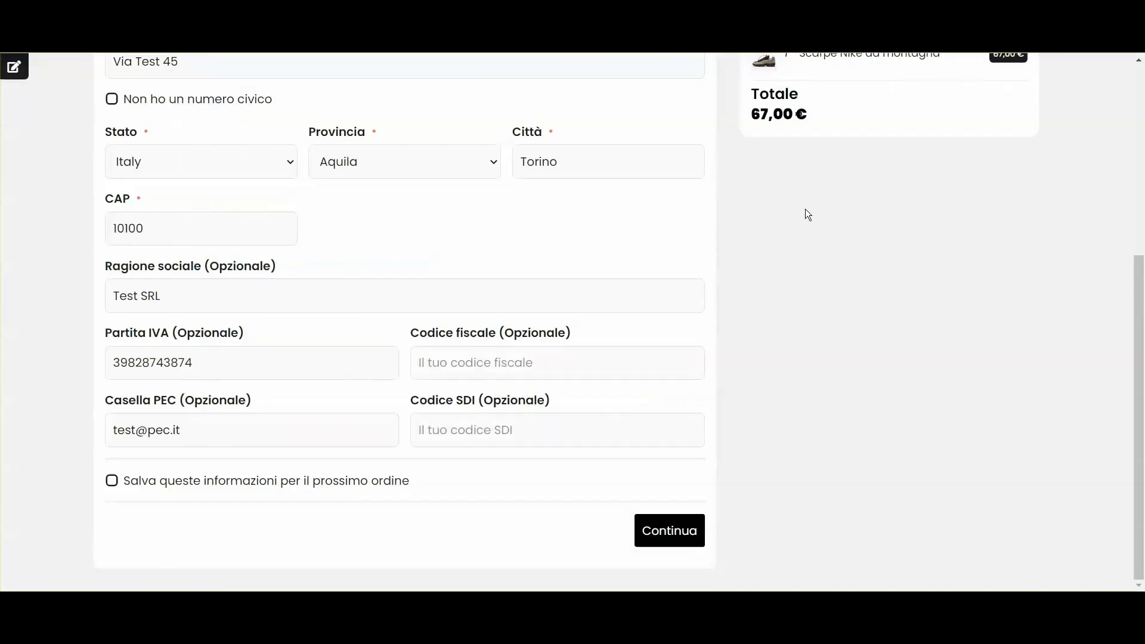
Step: Try the coupon code 'test' at checkout, then open the coupon settings in a new tab
scroll(805, 209, "up", 5)
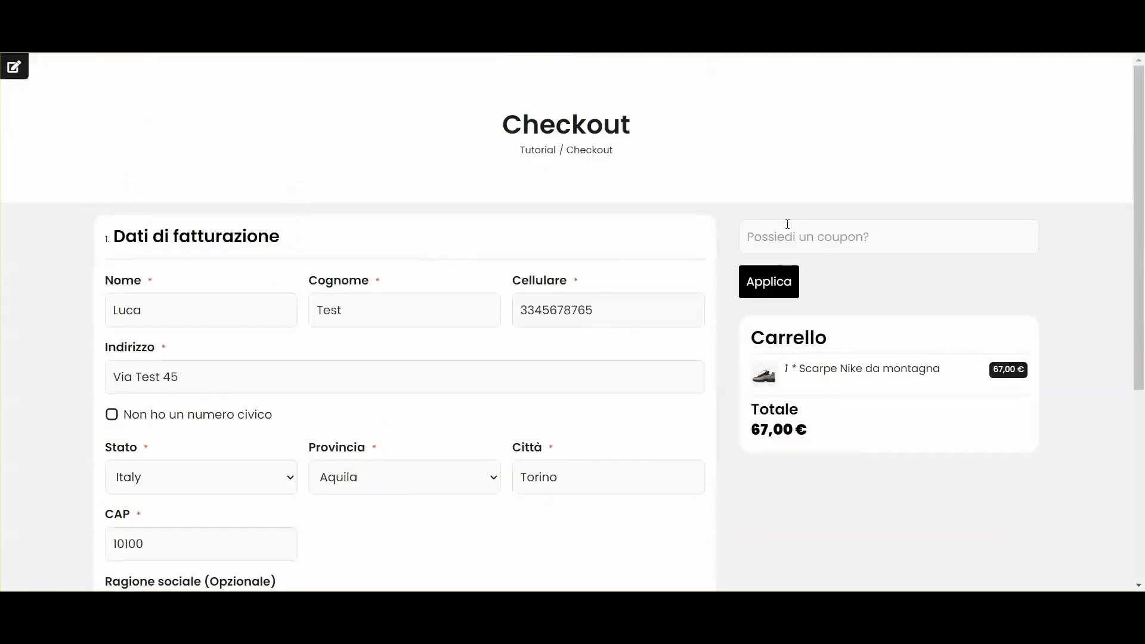
type("test")
left_click(781, 289)
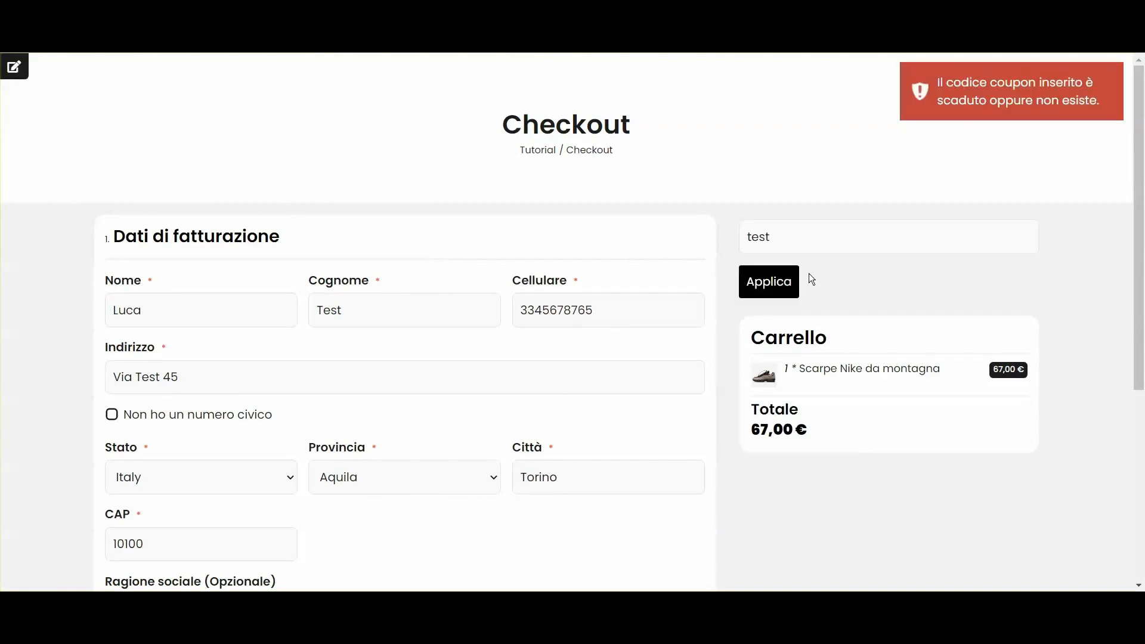
double_click(814, 227)
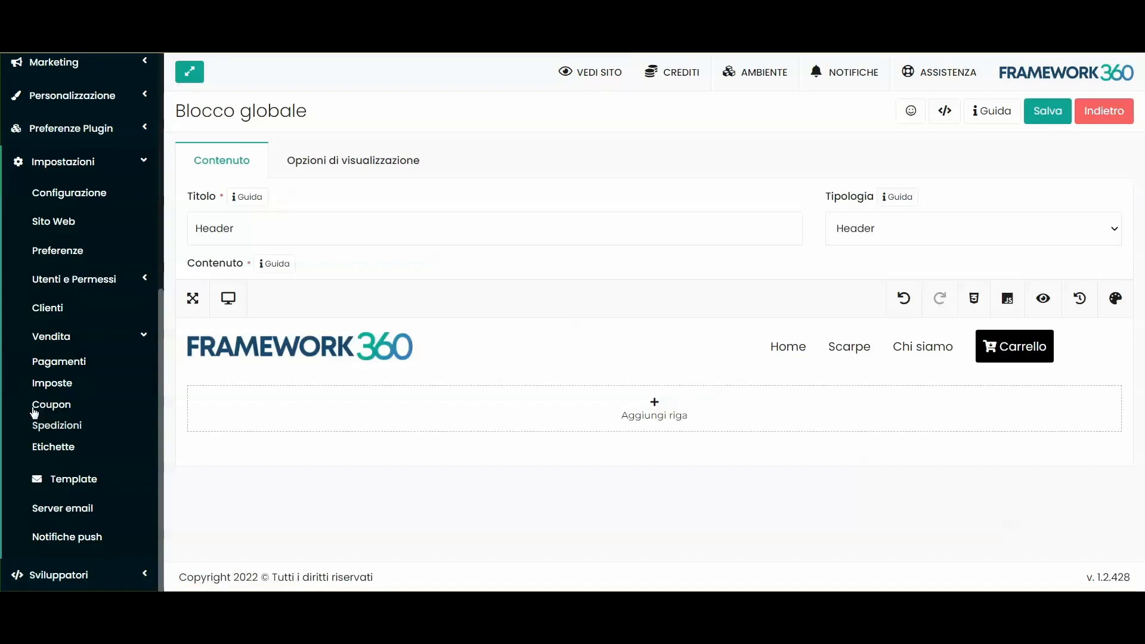
right_click(36, 408)
left_click(61, 422)
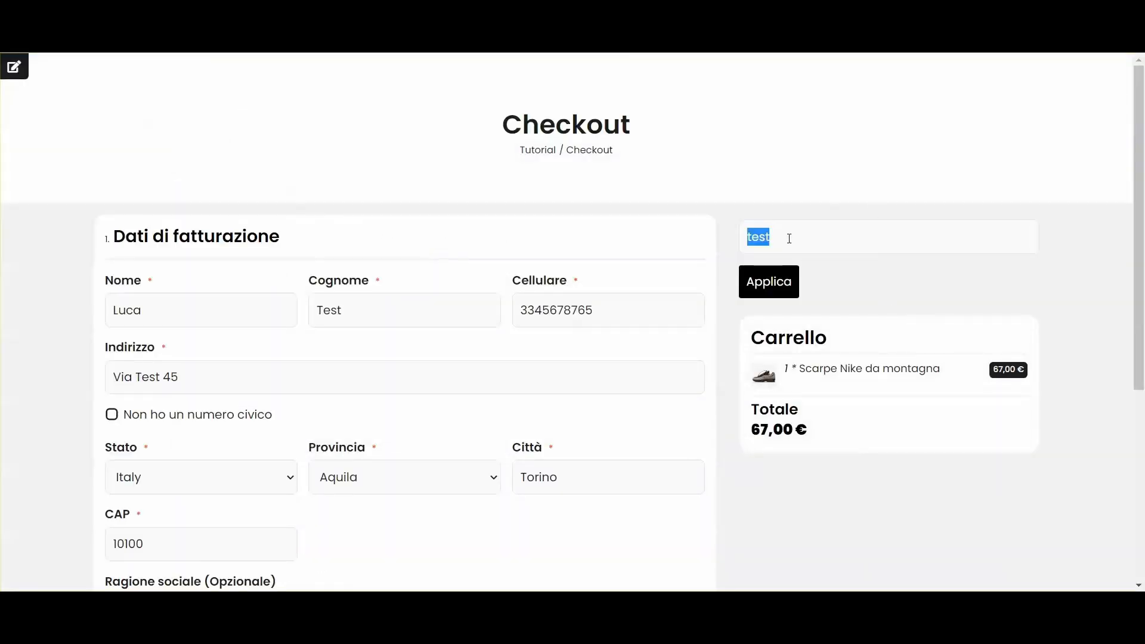
Step: Apply the SCONTO10 coupon, taking 6,70 € off for a 60,30 € total
type("sconto10")
left_click(769, 282)
scroll(841, 456, "down", 1)
double_click(811, 404)
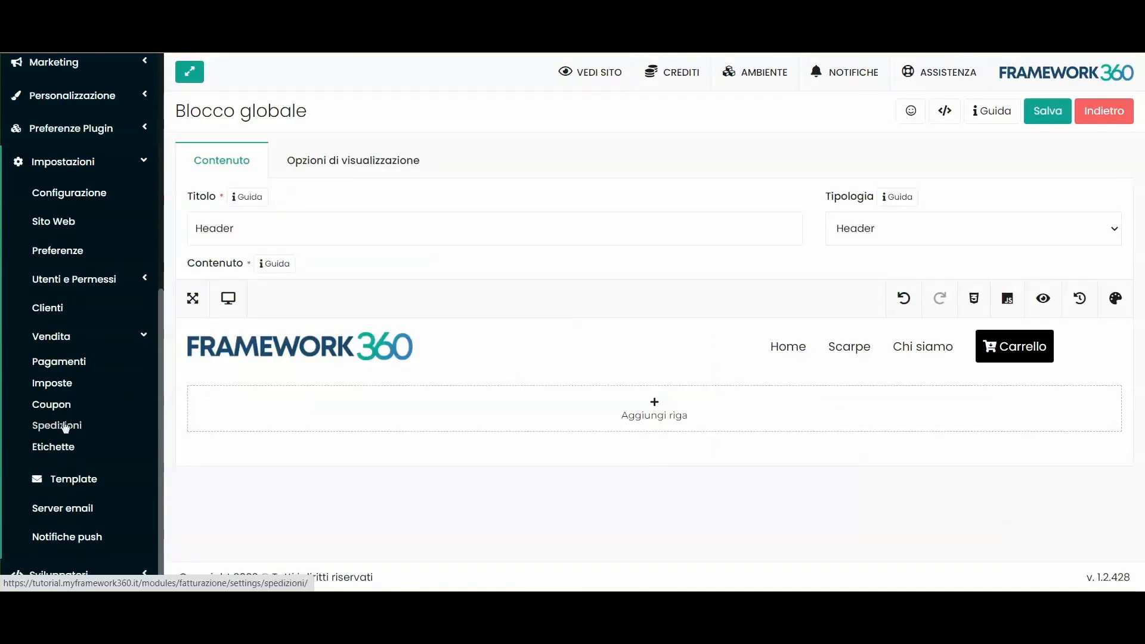
right_click(65, 425)
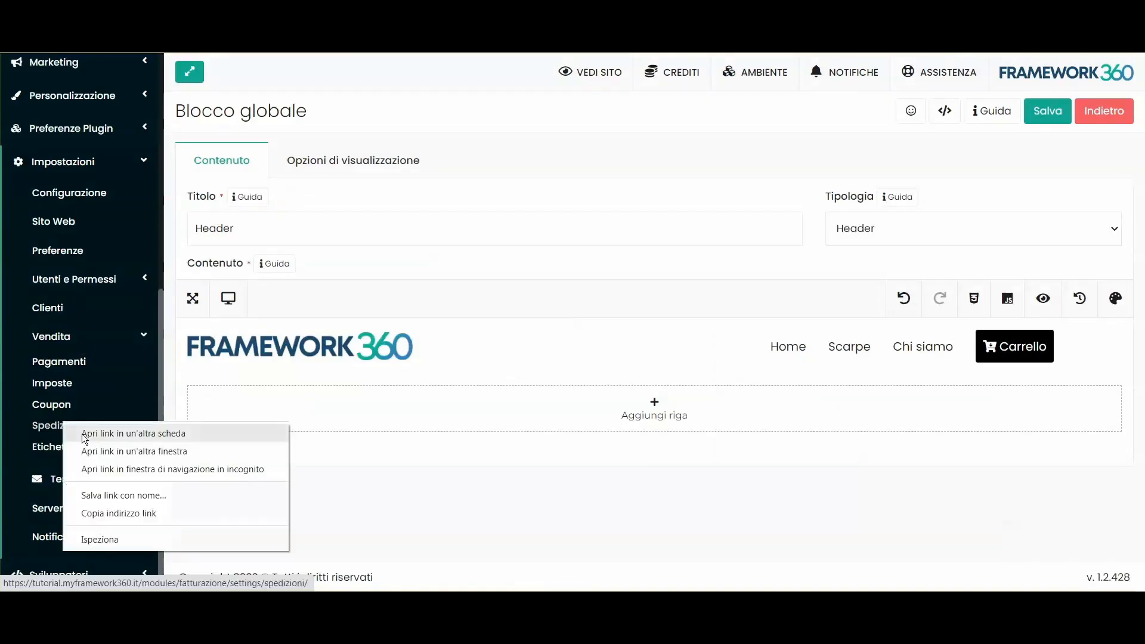
Step: Start a new shipping method in Spedizioni and inspect its Disponibilità destinations, keeping Tutto il mondo
left_click(85, 439)
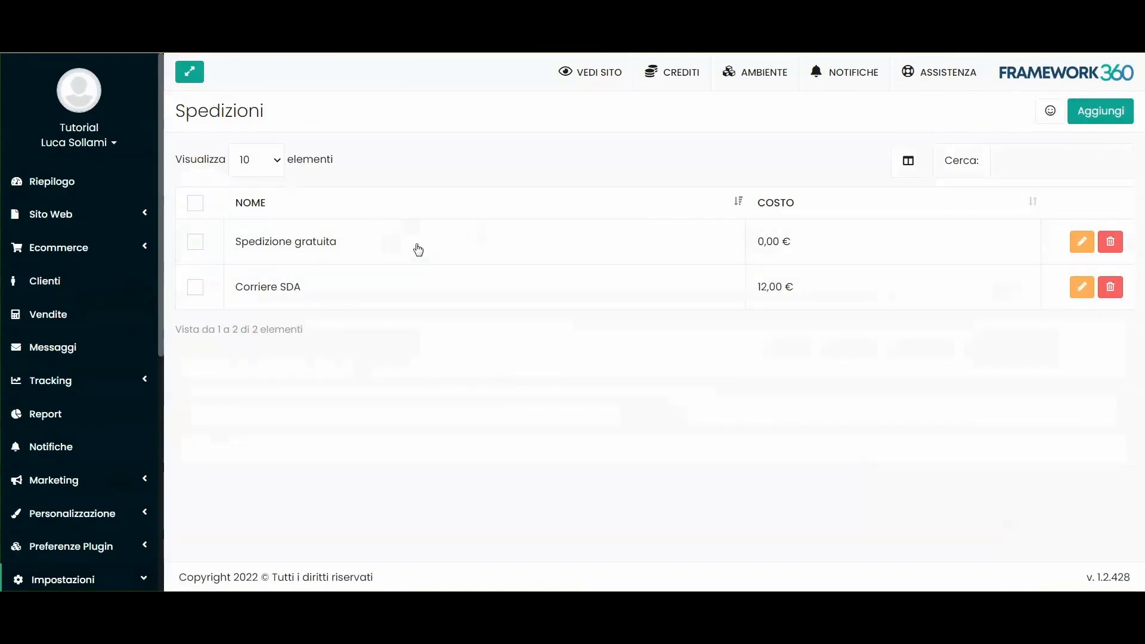
left_click(1102, 123)
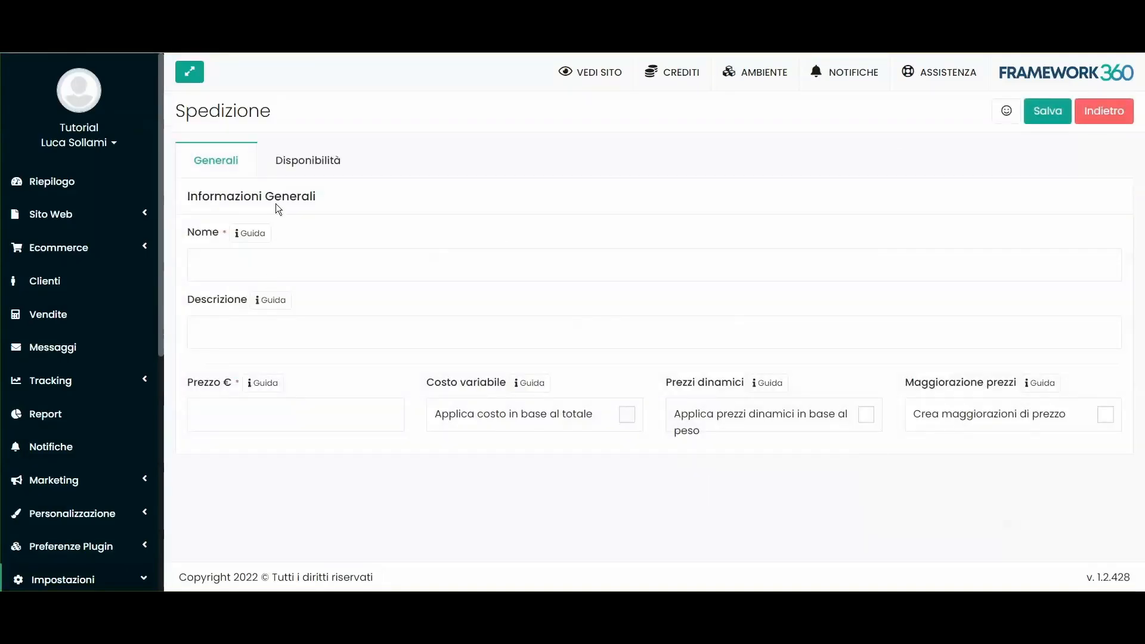
left_click(325, 159)
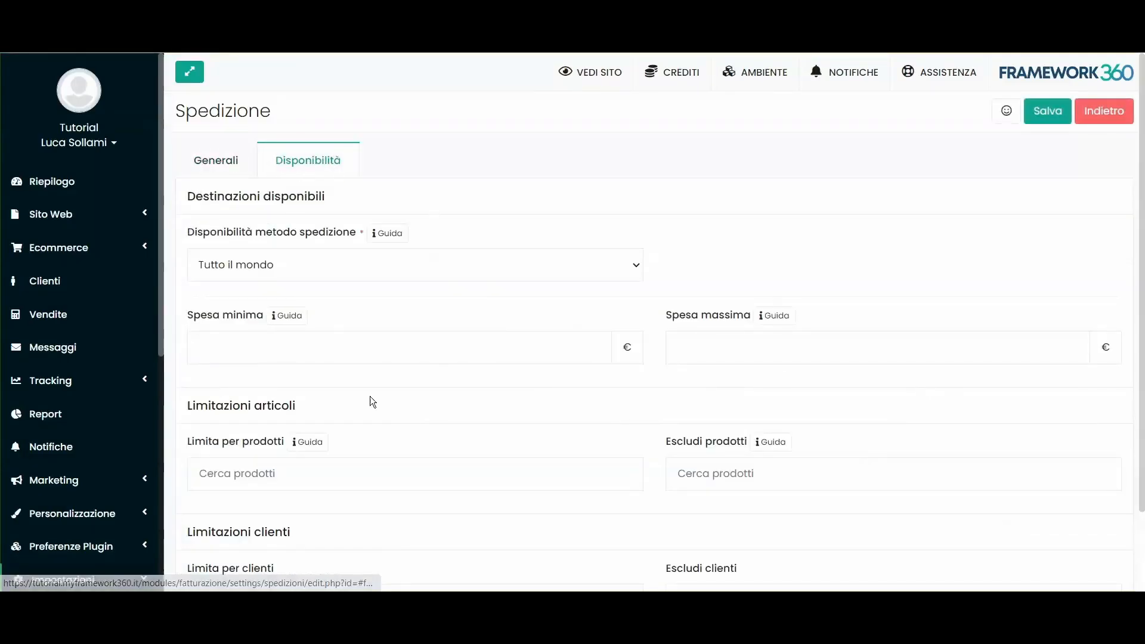
left_click(413, 275)
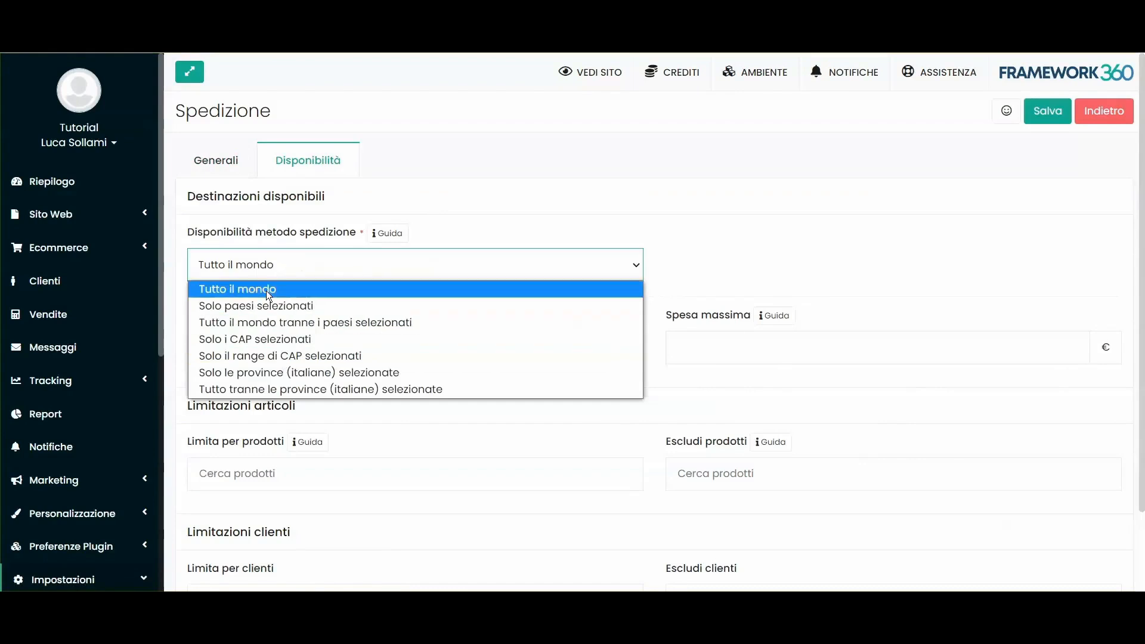
left_click(817, 256)
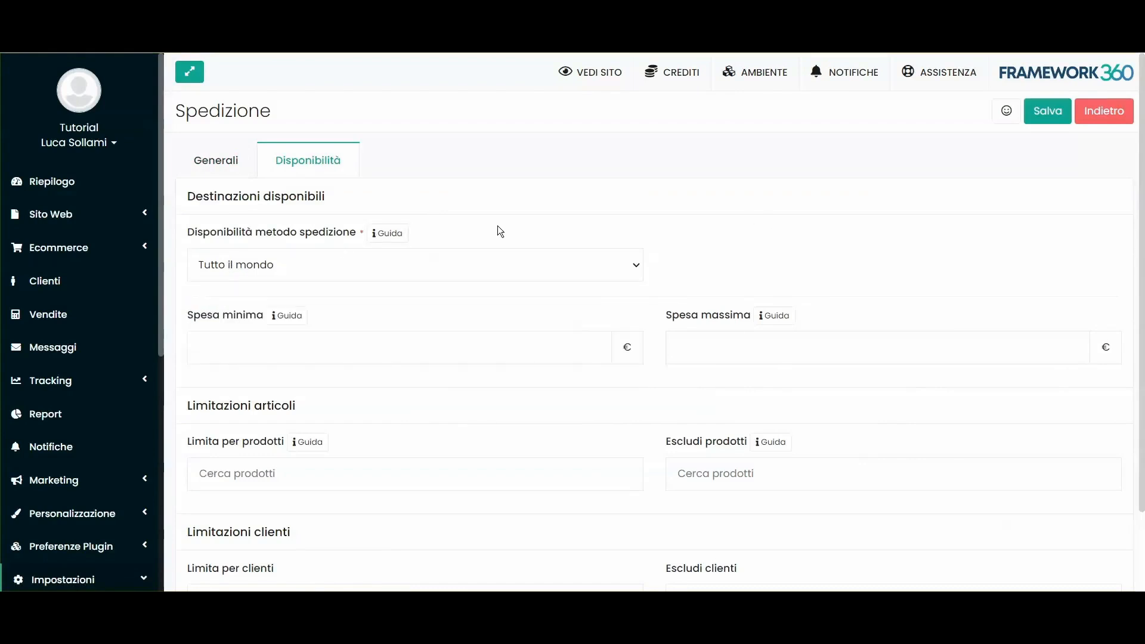
scroll(497, 226, "down", 1)
scroll(505, 266, "up", 1)
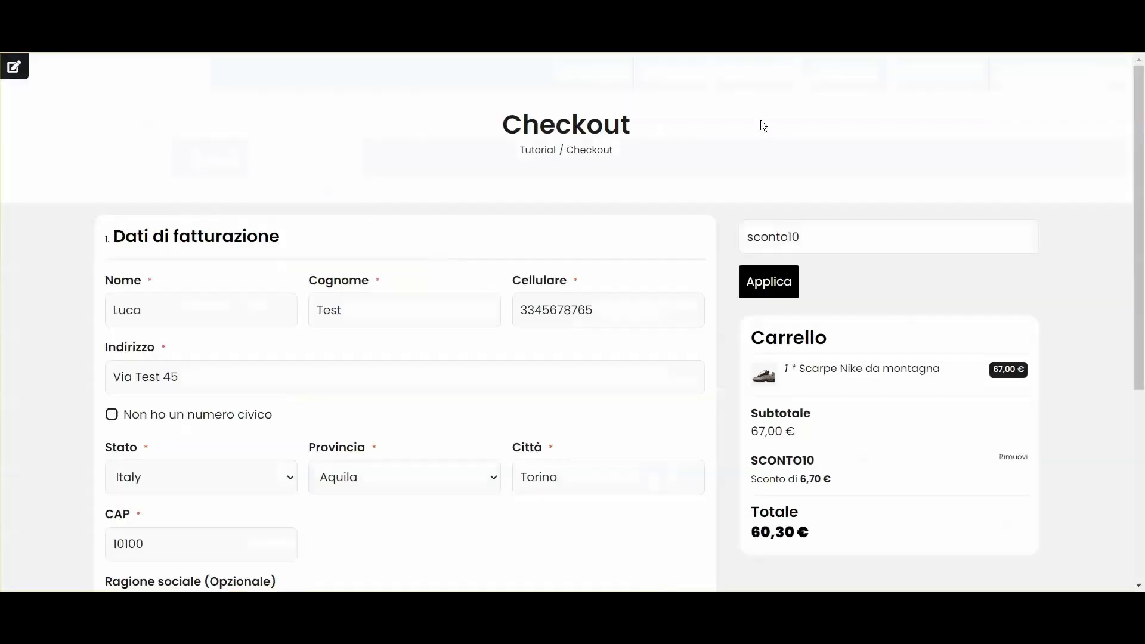
scroll(521, 273, "down", 7)
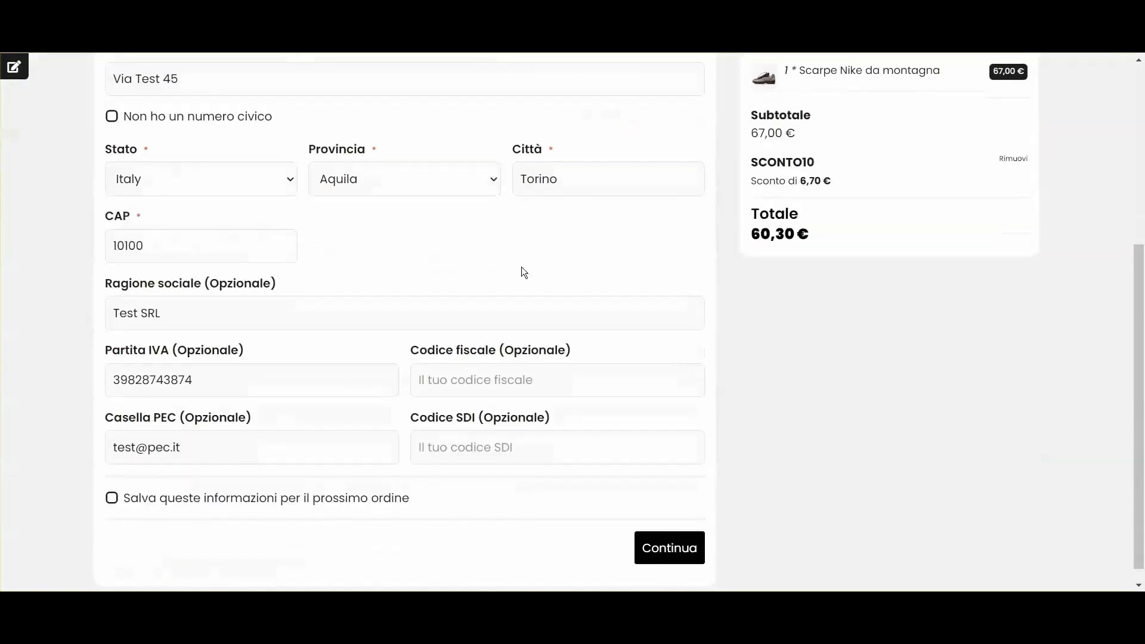
scroll(477, 310, "down", 1)
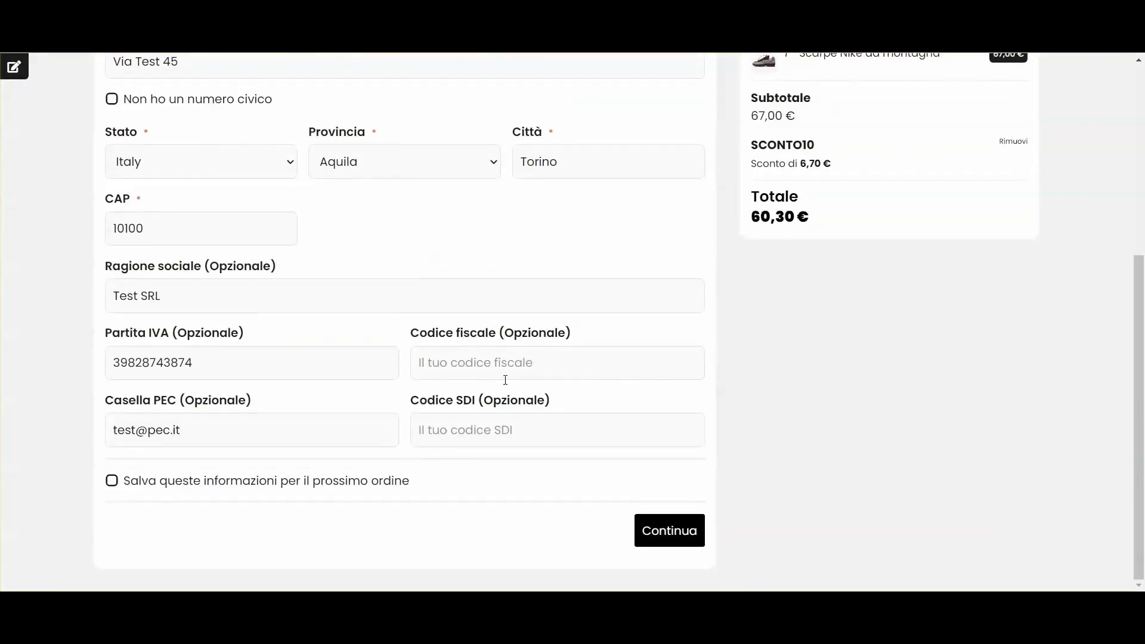
Step: Activate PayPal in Pagamenti with the shop's PayPal e-mail address, then save the settings
left_click(668, 532)
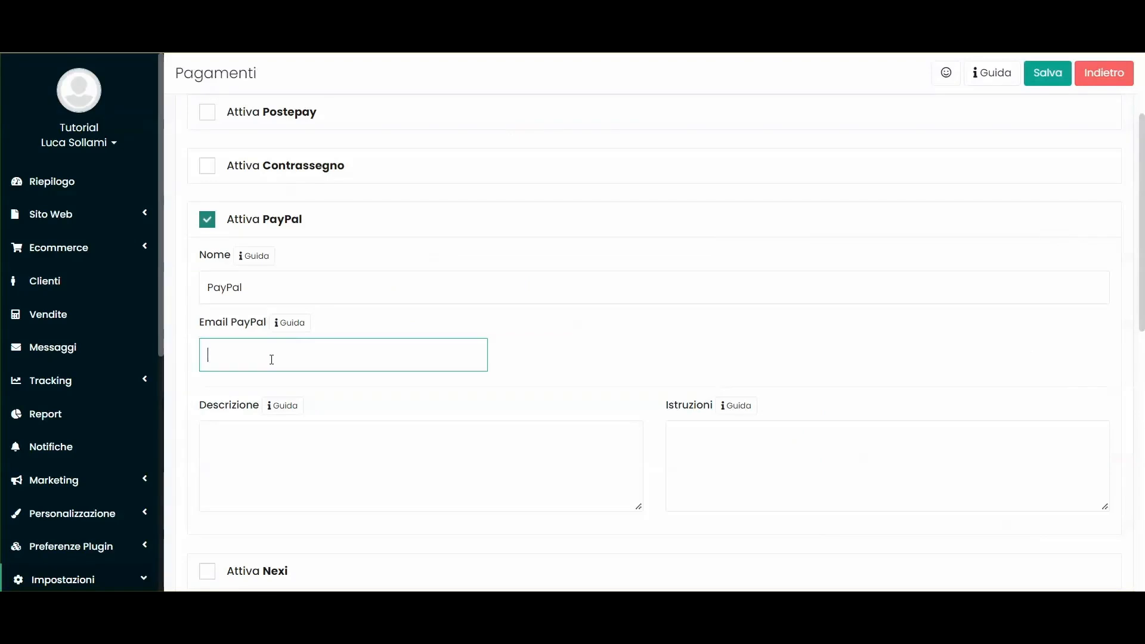
type("test@live.com")
scroll(471, 413, "down", 7)
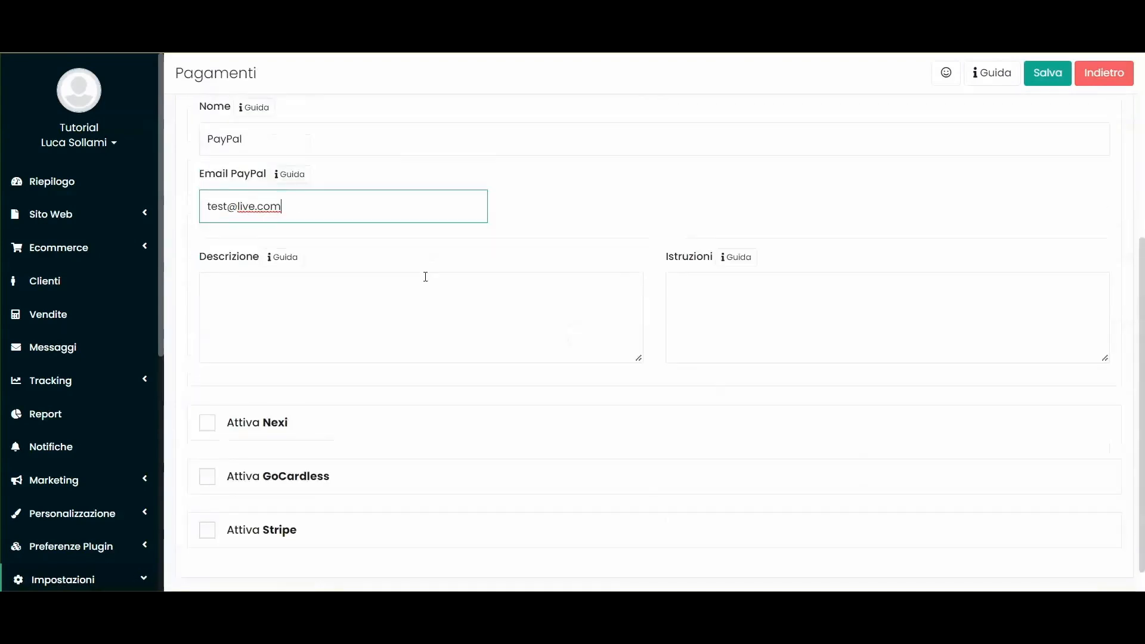
left_click(1052, 85)
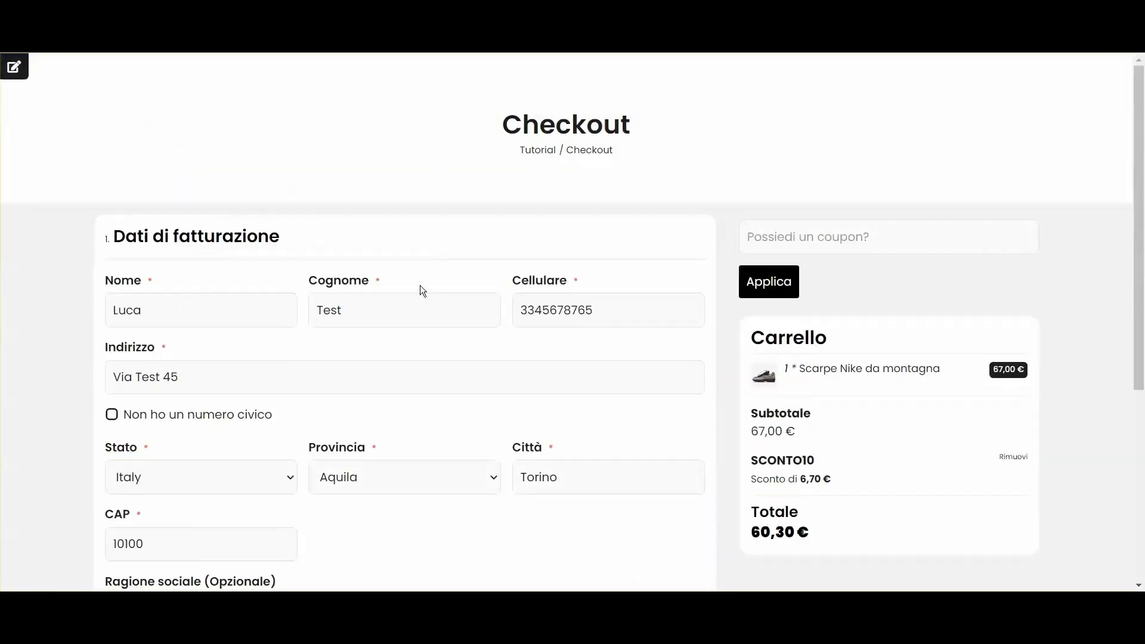
Step: Advance the checkout past billing and shipping details, keeping Spedizione gratuita as the courier
scroll(379, 320, "down", 2)
scroll(382, 321, "down", 2)
scroll(382, 321, "down", 1)
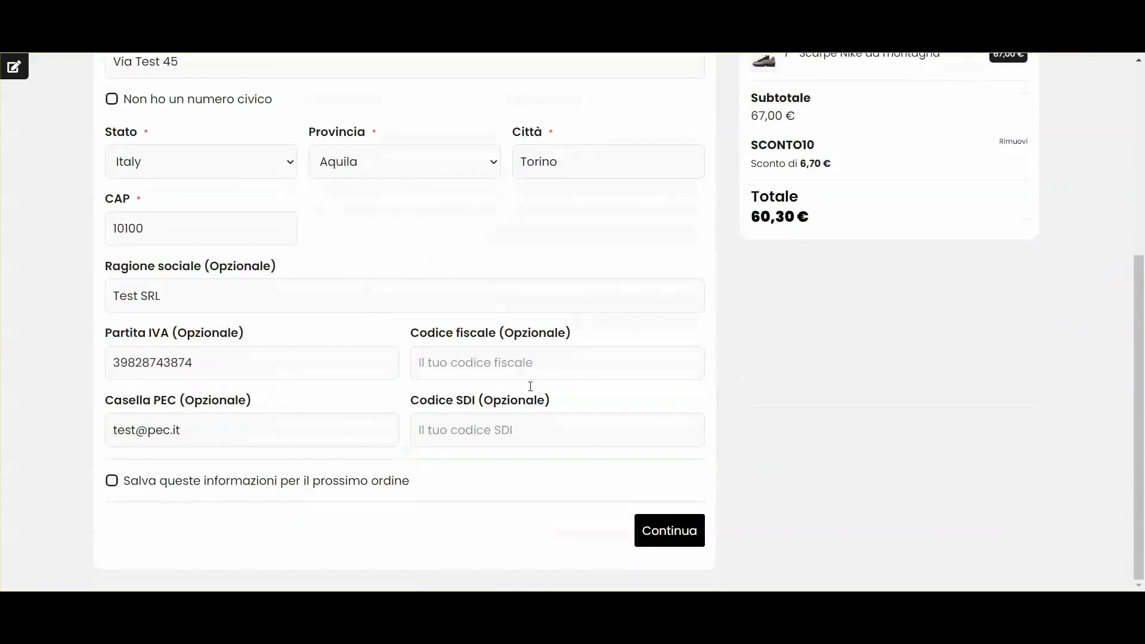
left_click(668, 536)
left_click(656, 335)
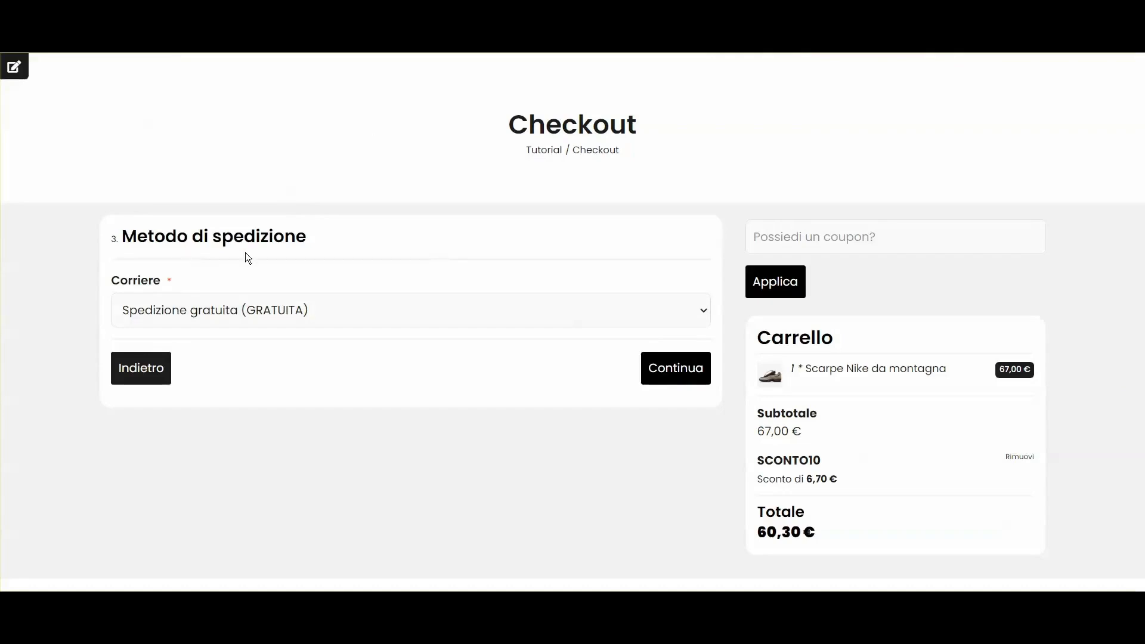
left_click(388, 307)
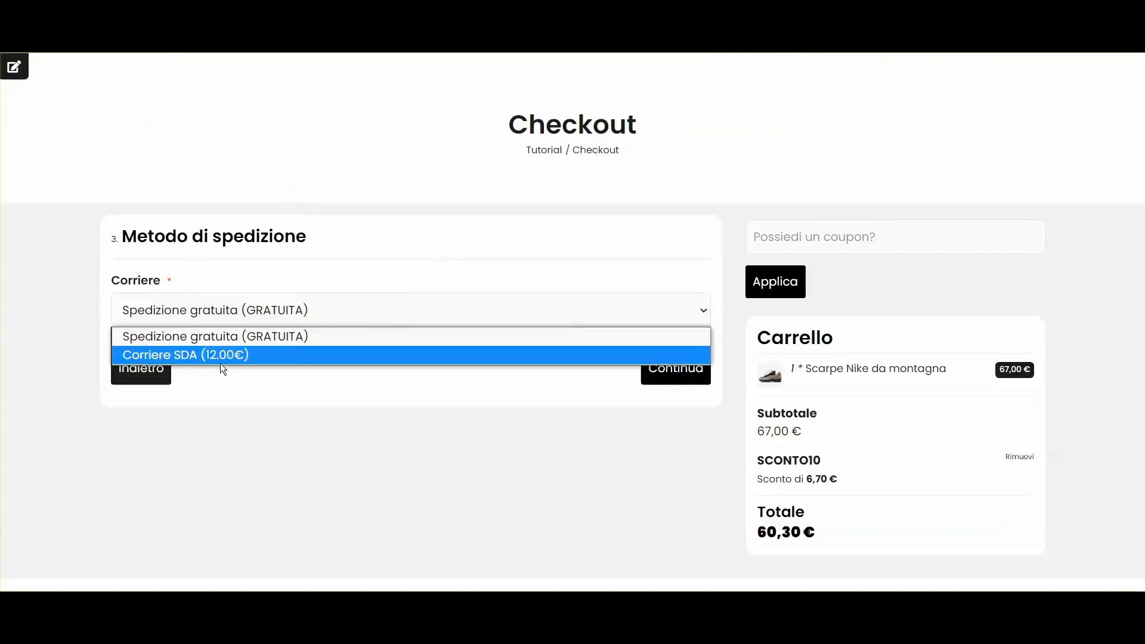
left_click(306, 419)
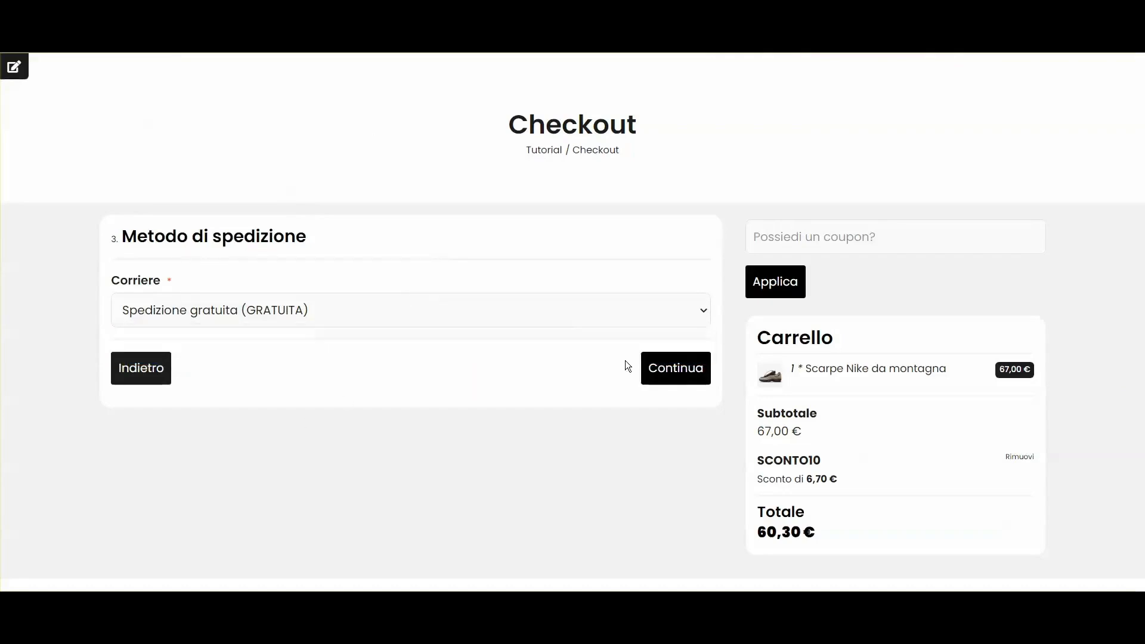
left_click(698, 380)
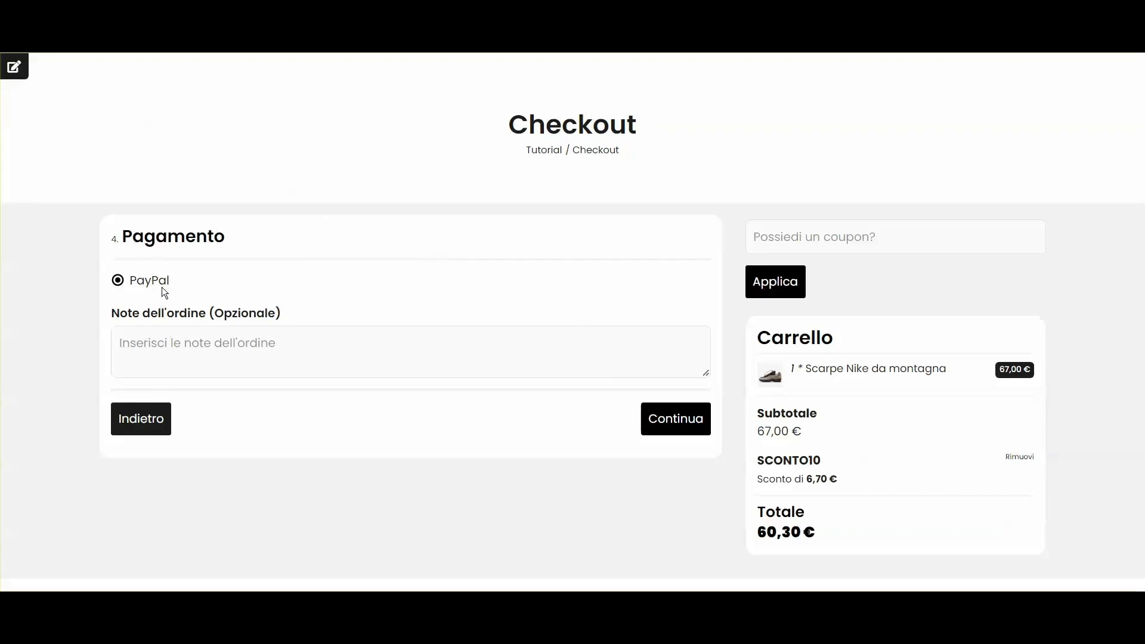
Step: Choose PayPal, complete the order and reach the 60,30 € PayPal payment page
left_click(663, 437)
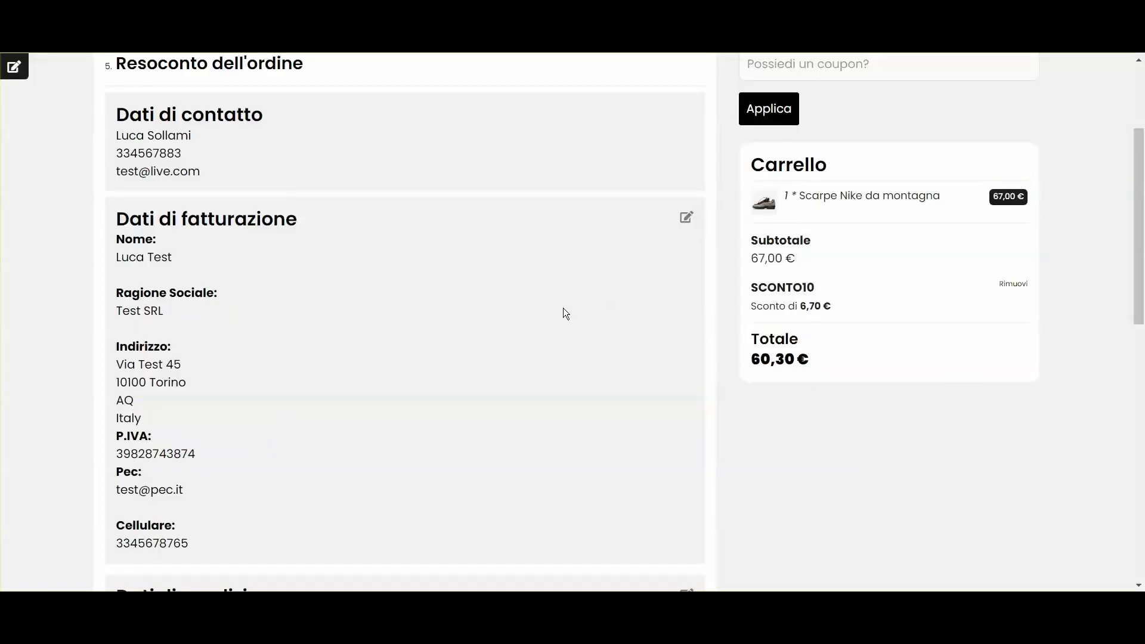
scroll(555, 316, "down", 5)
scroll(248, 378, "down", 10)
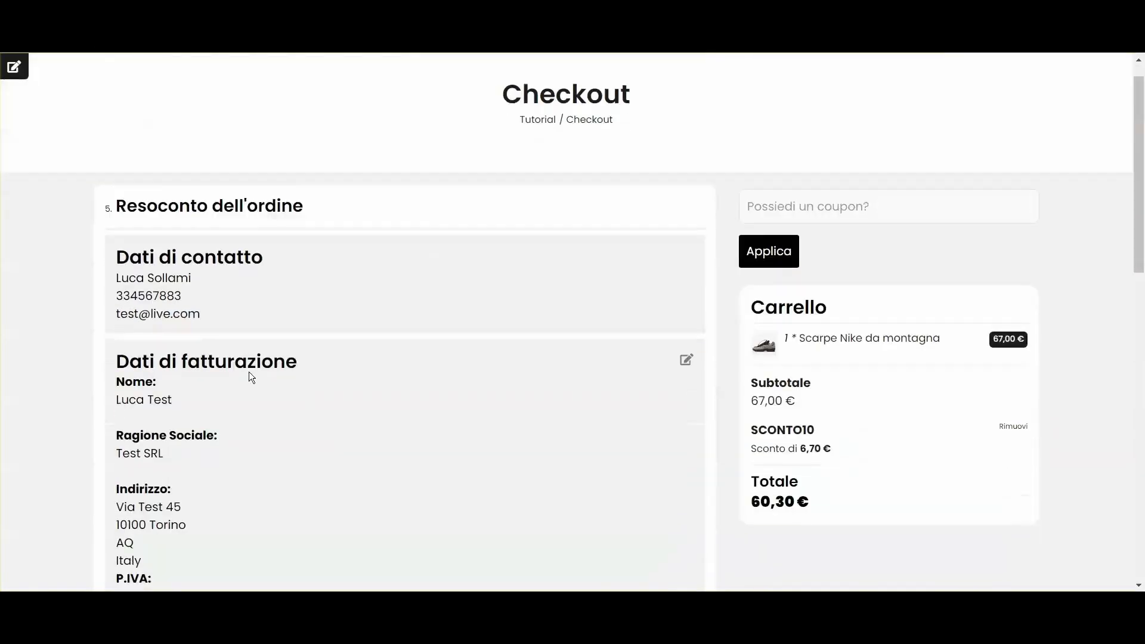
left_click(653, 537)
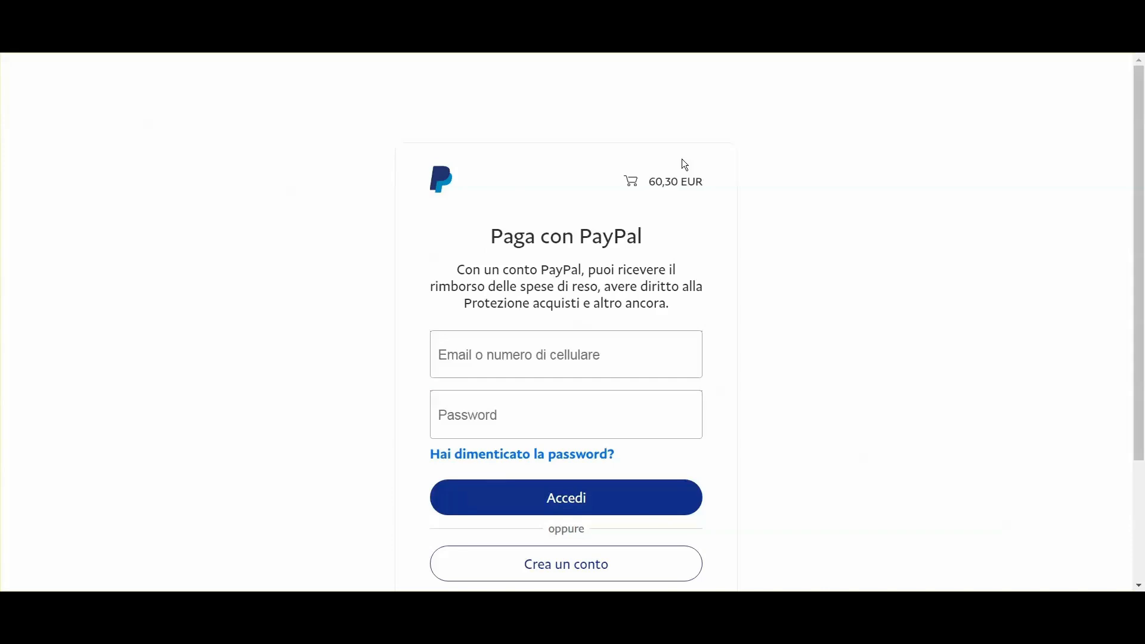
left_click(543, 371)
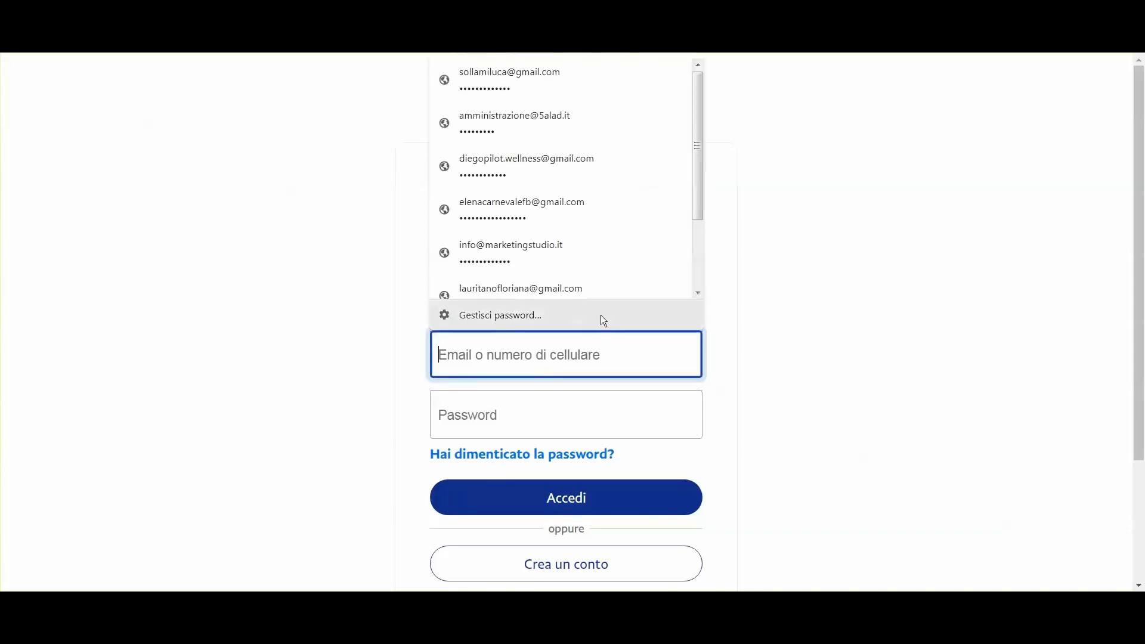
scroll(920, 356, "down", 3)
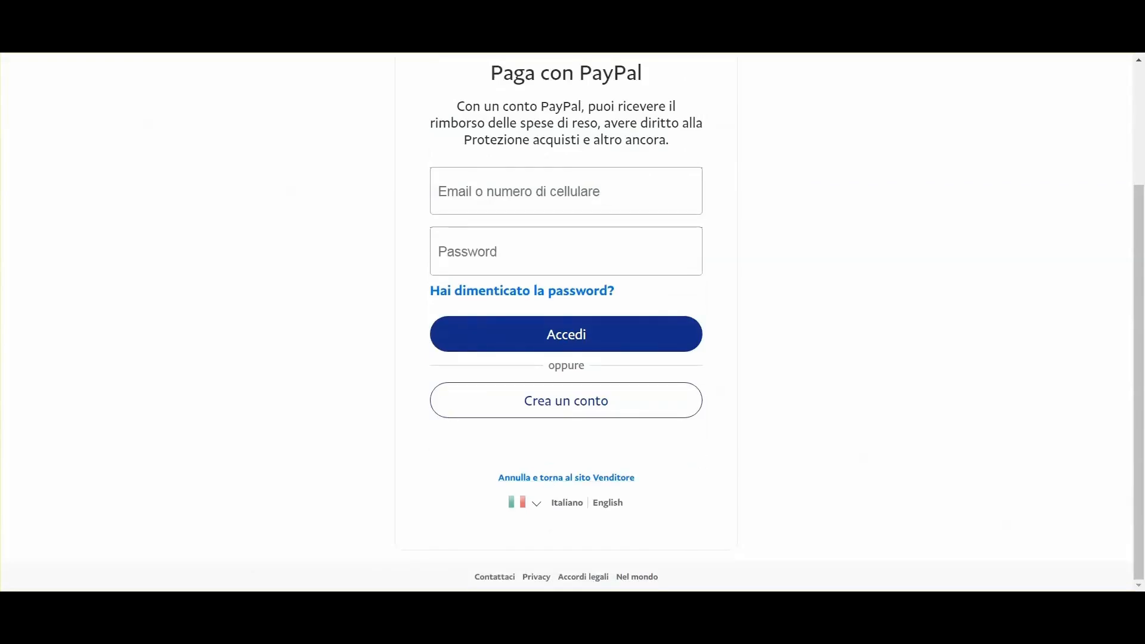
scroll(661, 272, "up", 3)
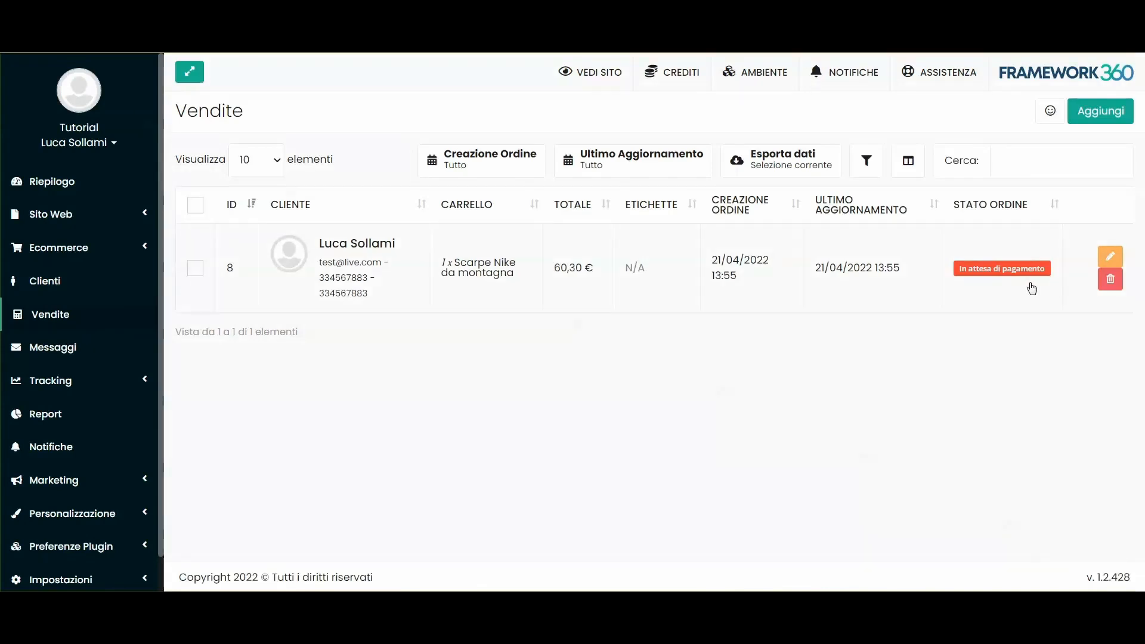
Step: Open the new 60,30 € order and set its payment status to Riscosso
left_click(965, 274)
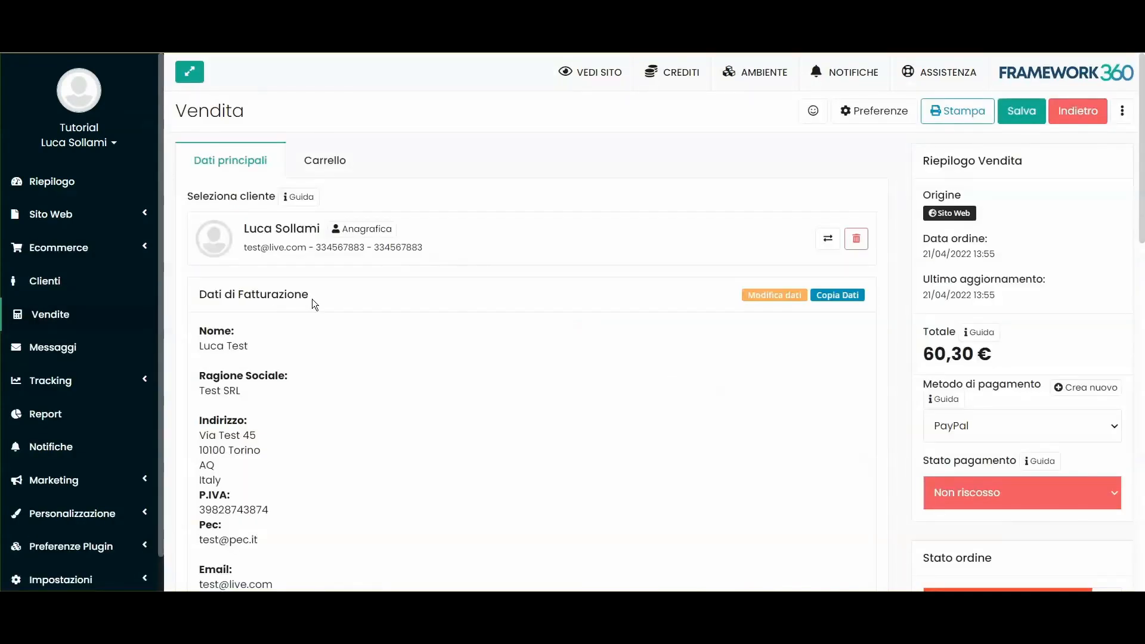
scroll(466, 264, "down", 3)
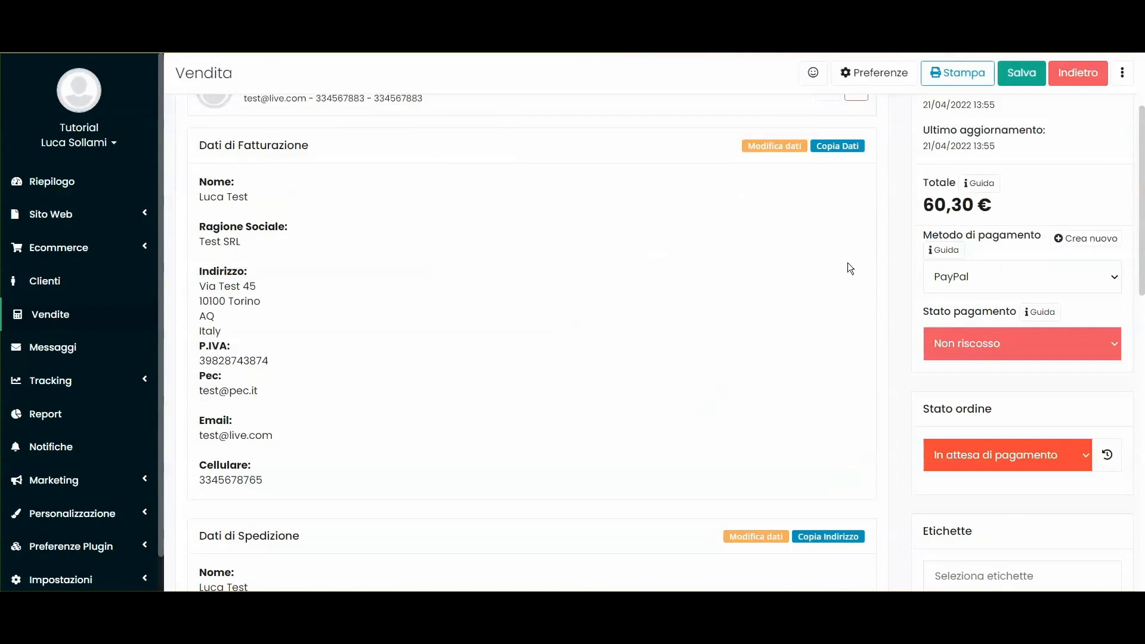
scroll(894, 299, "up", 3)
scroll(995, 453, "down", 1)
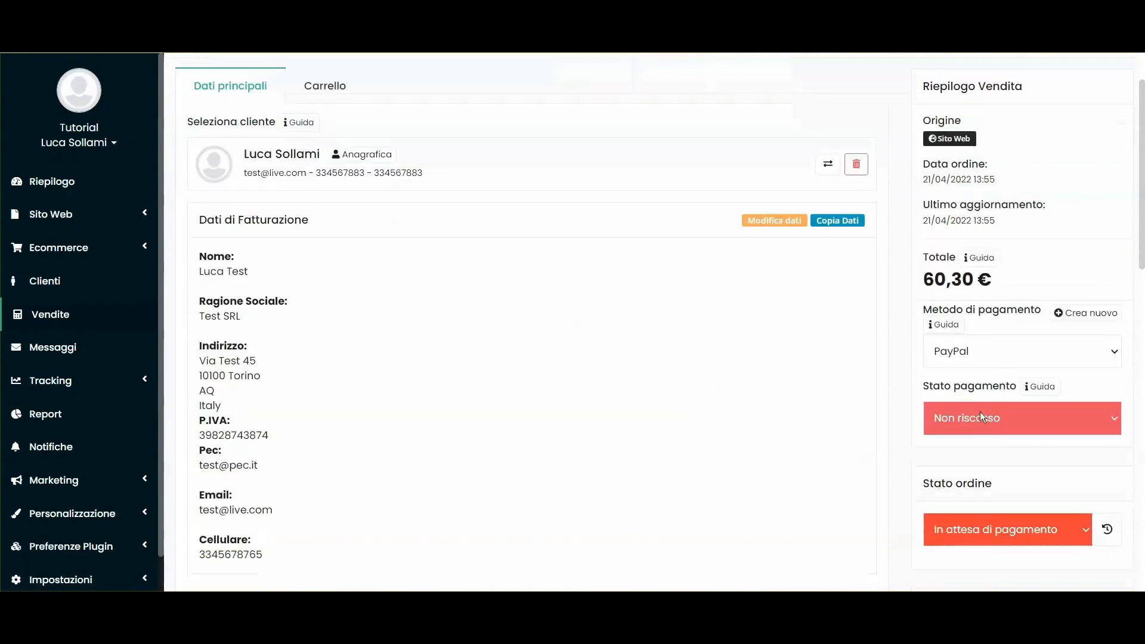
left_click(973, 410)
left_click(975, 460)
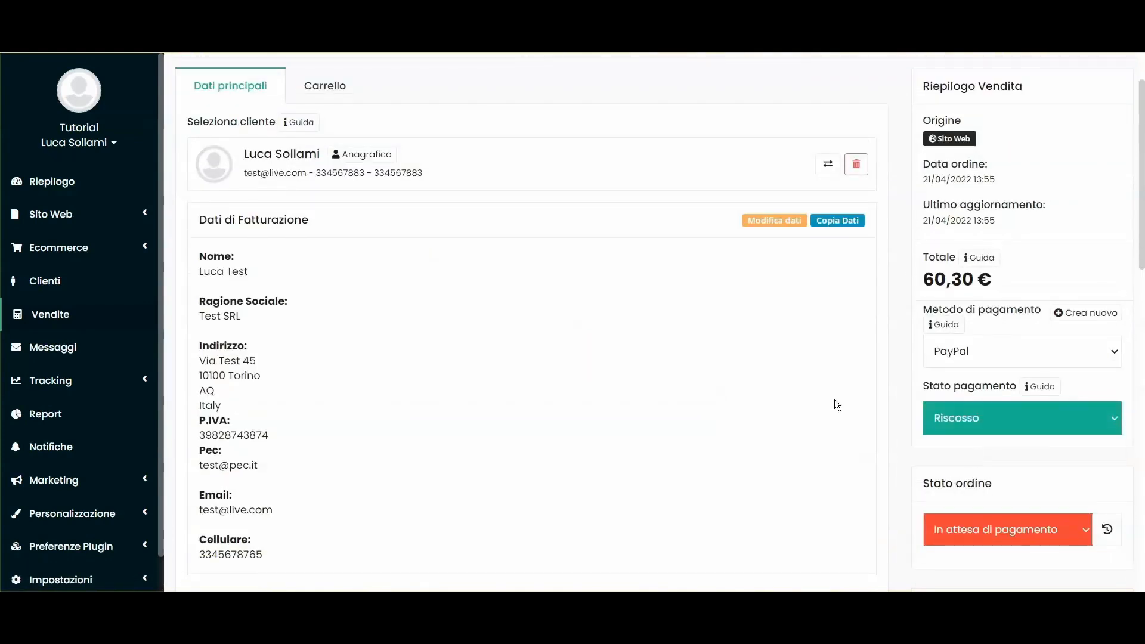
Step: Change the order status to Spedito
scroll(963, 329, "down", 3)
left_click(961, 304)
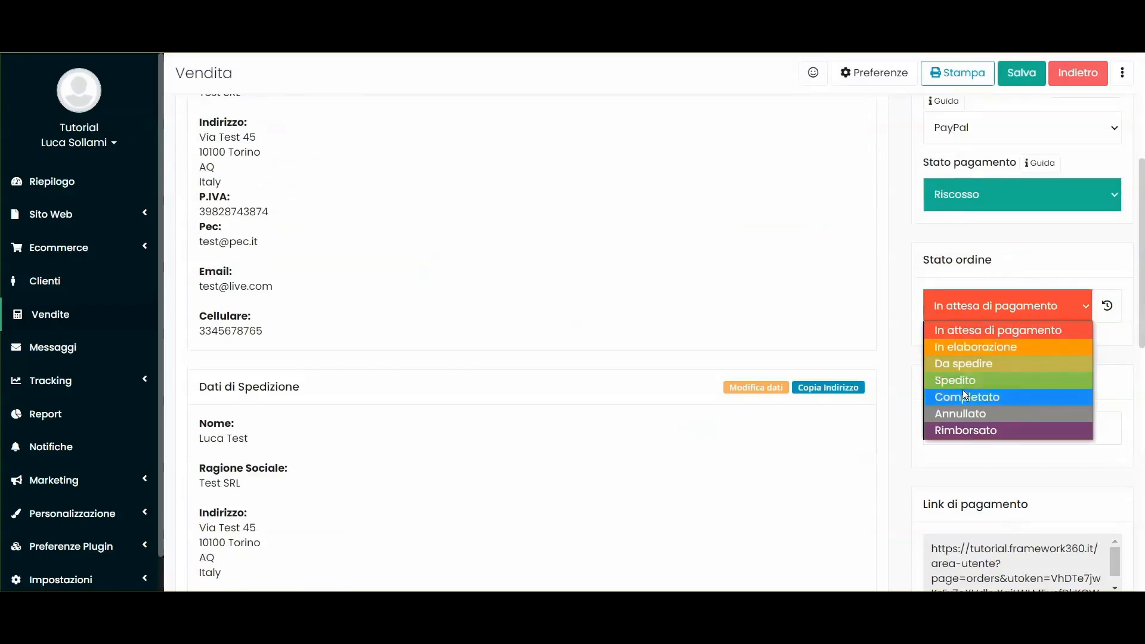
left_click(970, 349)
left_click(982, 308)
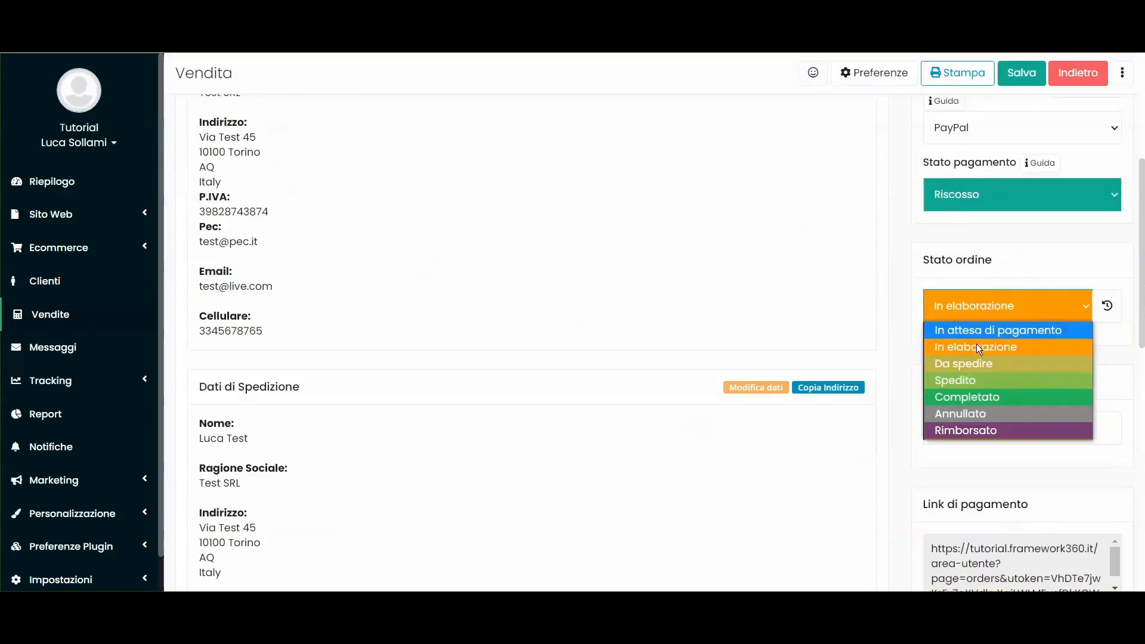
left_click(960, 379)
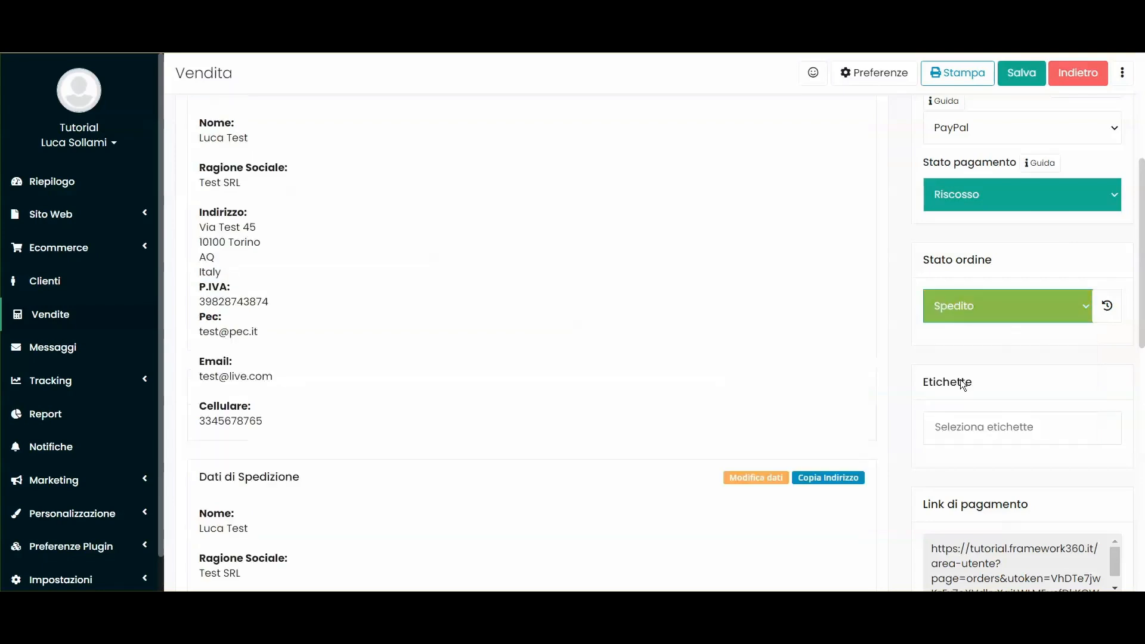